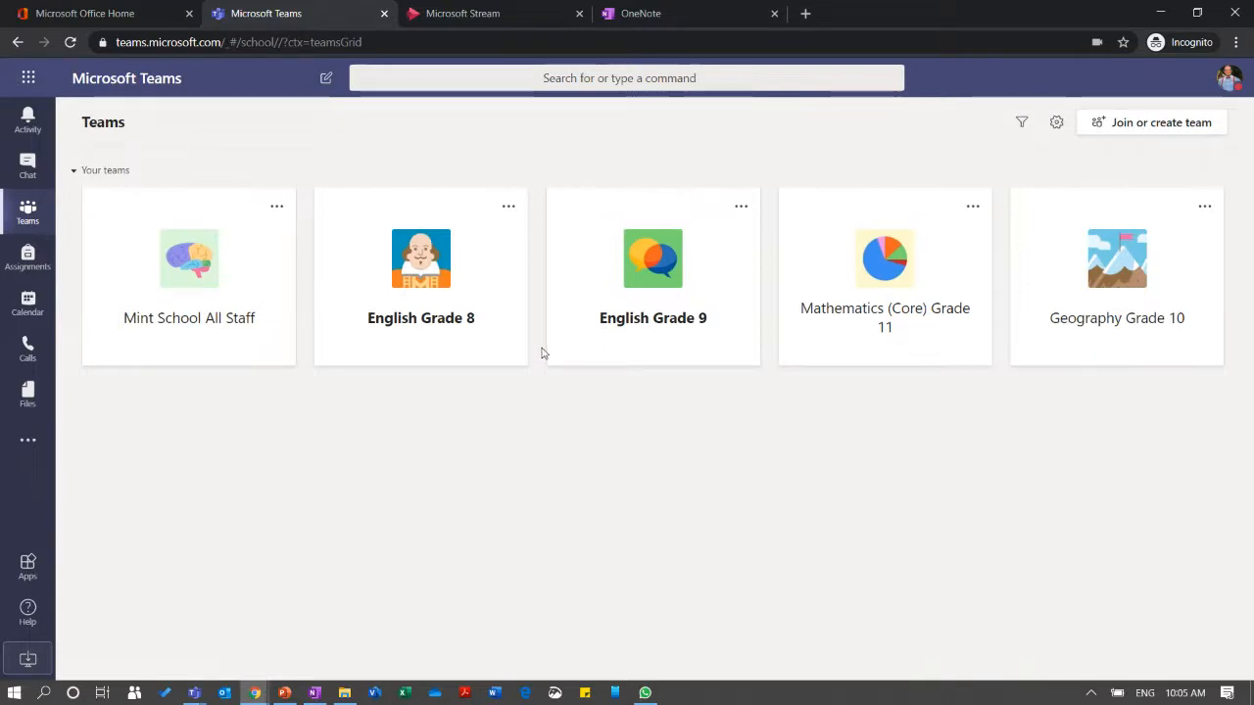
Open the Geography Grade 10 team and view its class project board and the Volcanoes 101 | National Geographic video.
{"action": "left_click", "coordinate": [1105, 333]}
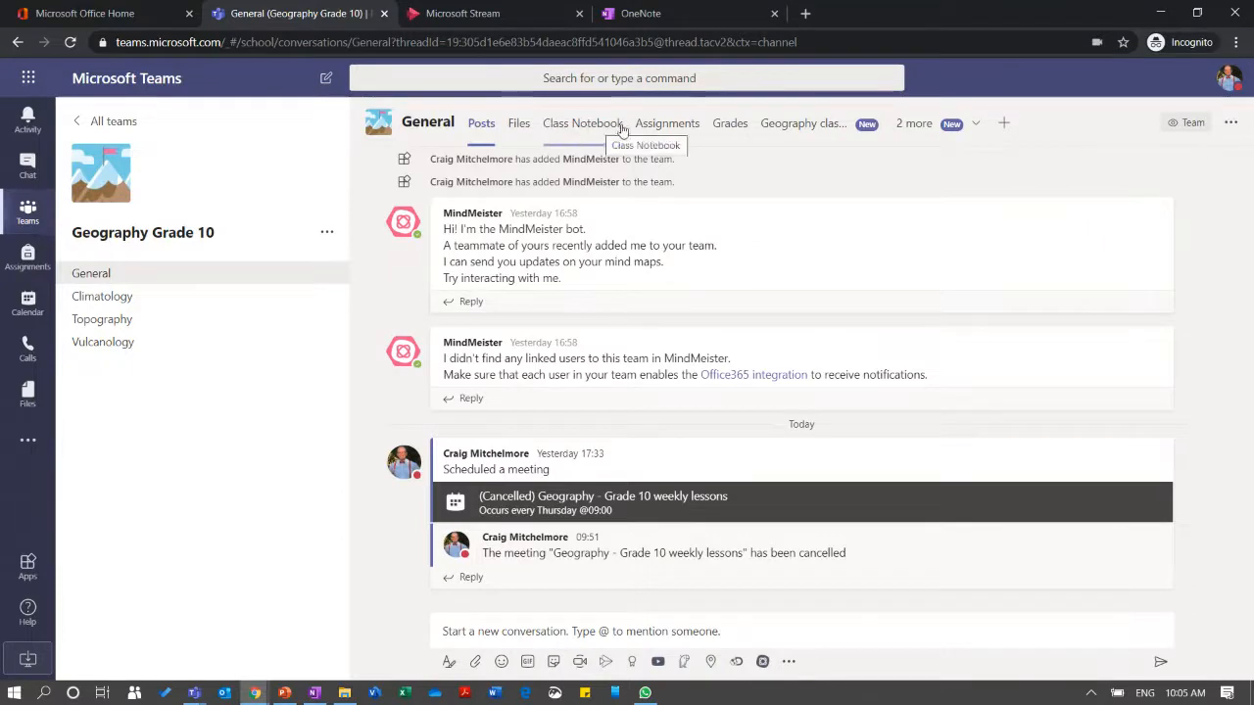
{"action": "left_click", "coordinate": [807, 130]}
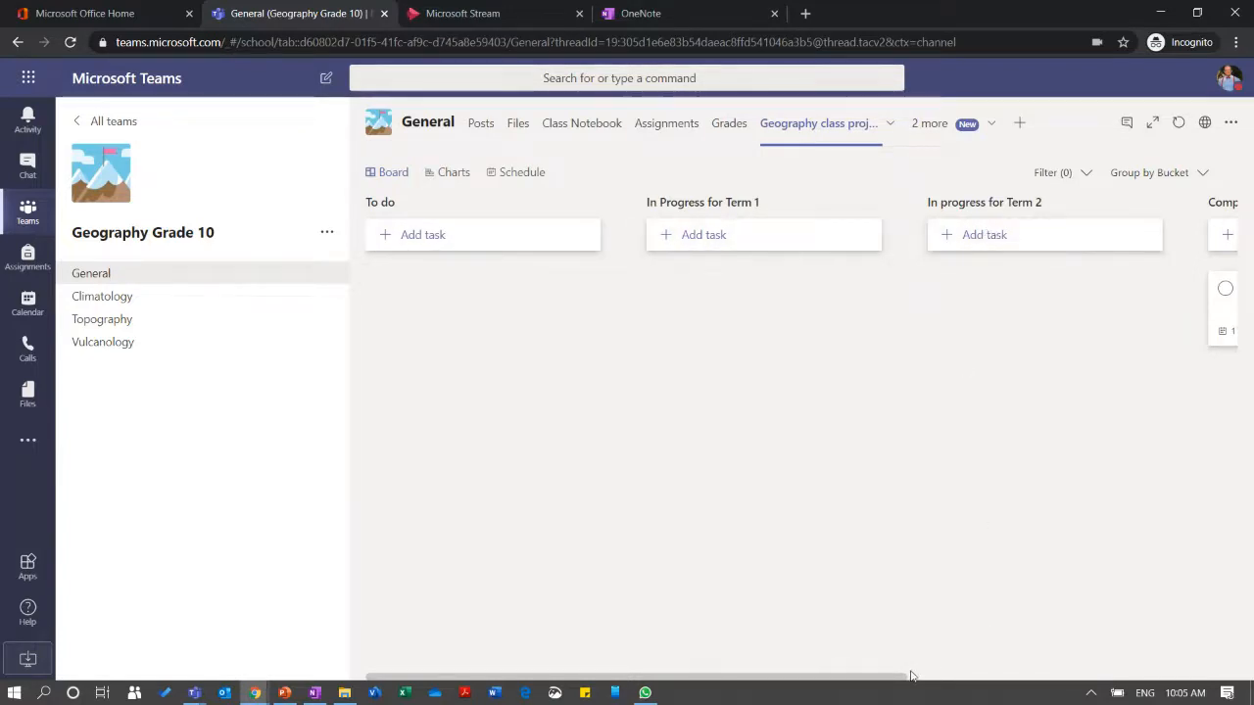
{"action": "mouse_move", "coordinate": [902, 678]}
{"action": "left_mouse_down"}
{"action": "mouse_move", "coordinate": [1117, 683]}
{"action": "mouse_move", "coordinate": [906, 682]}
{"action": "left_mouse_up"}
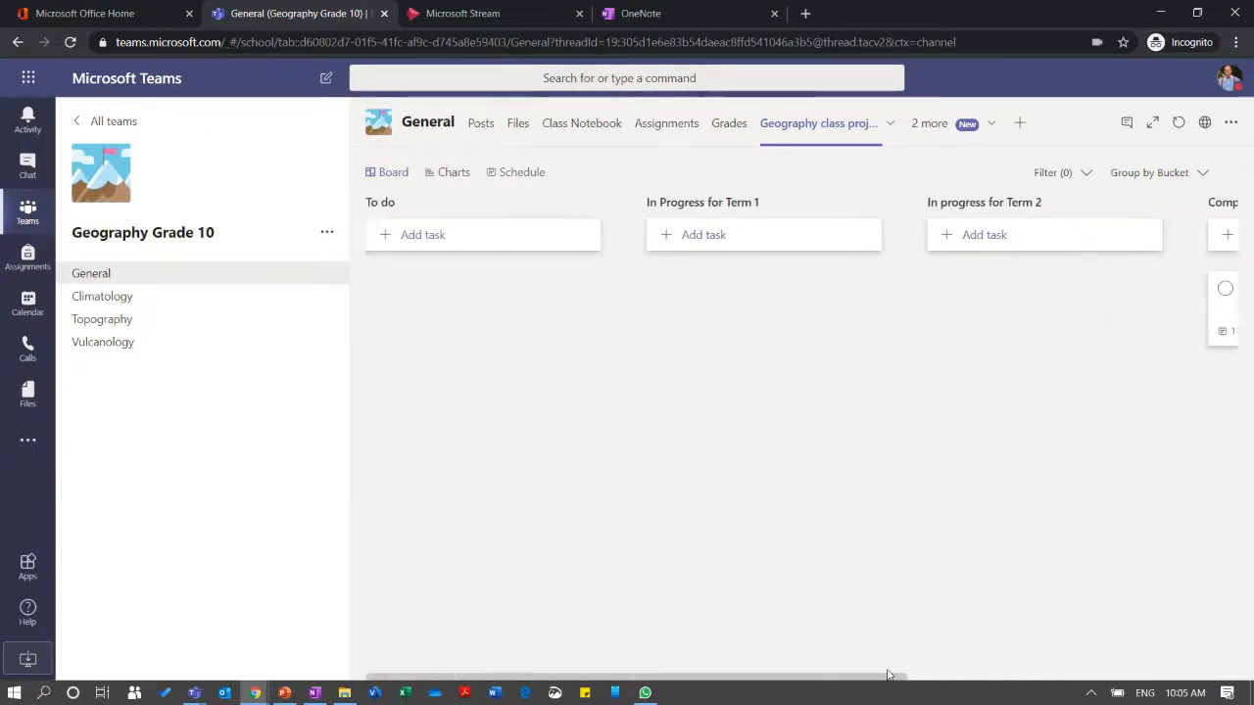
{"action": "left_click", "coordinate": [936, 126]}
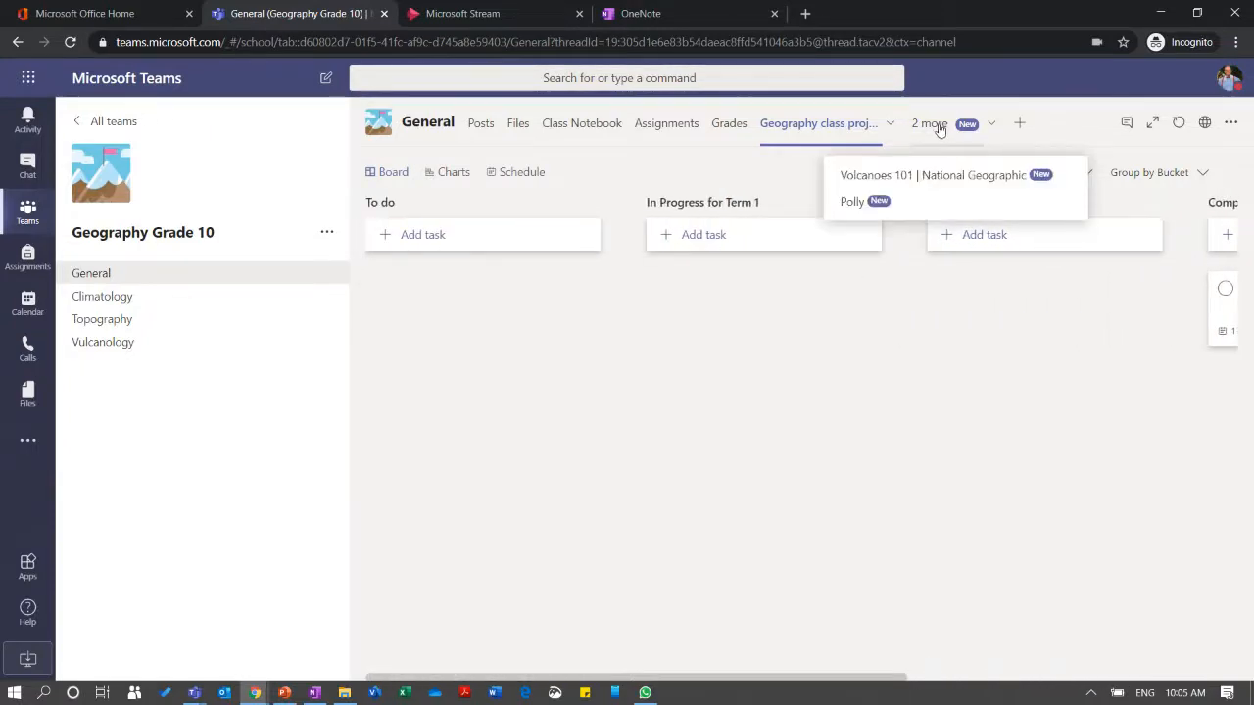
{"action": "left_click", "coordinate": [933, 177]}
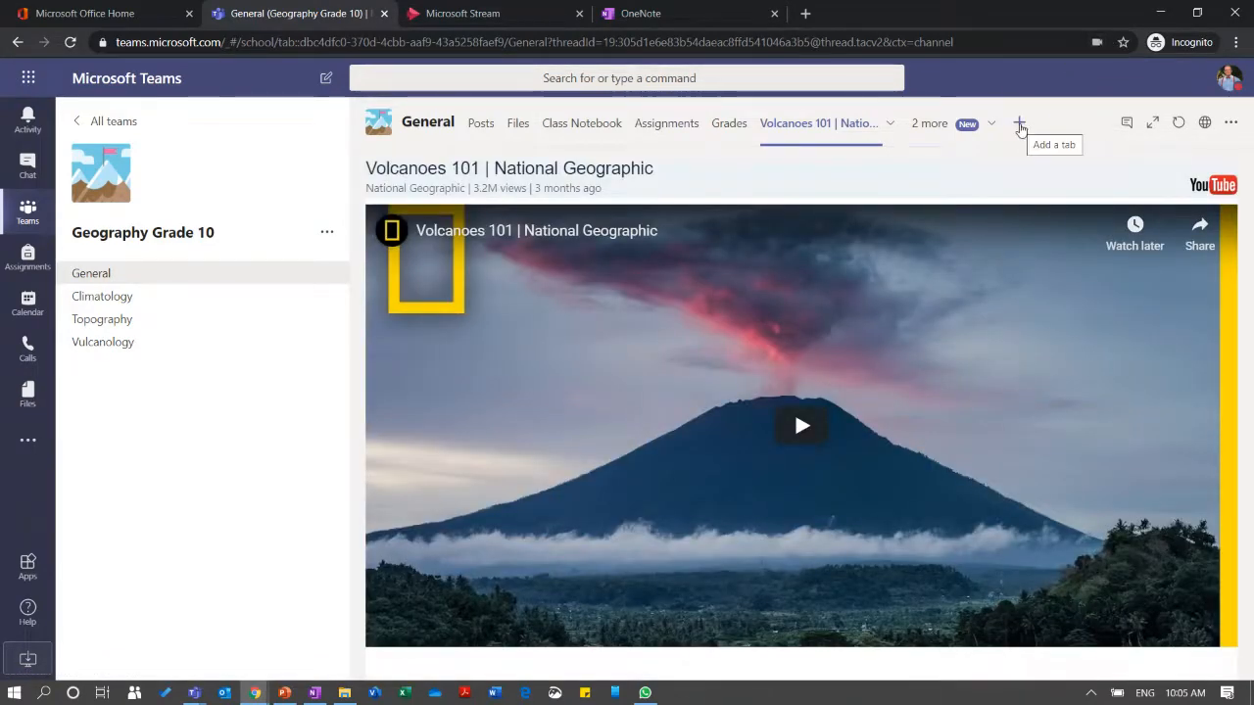
Examine the apps available for a new channel tab, including the YouTube setup, without adding one.
{"action": "left_click", "coordinate": [1021, 125]}
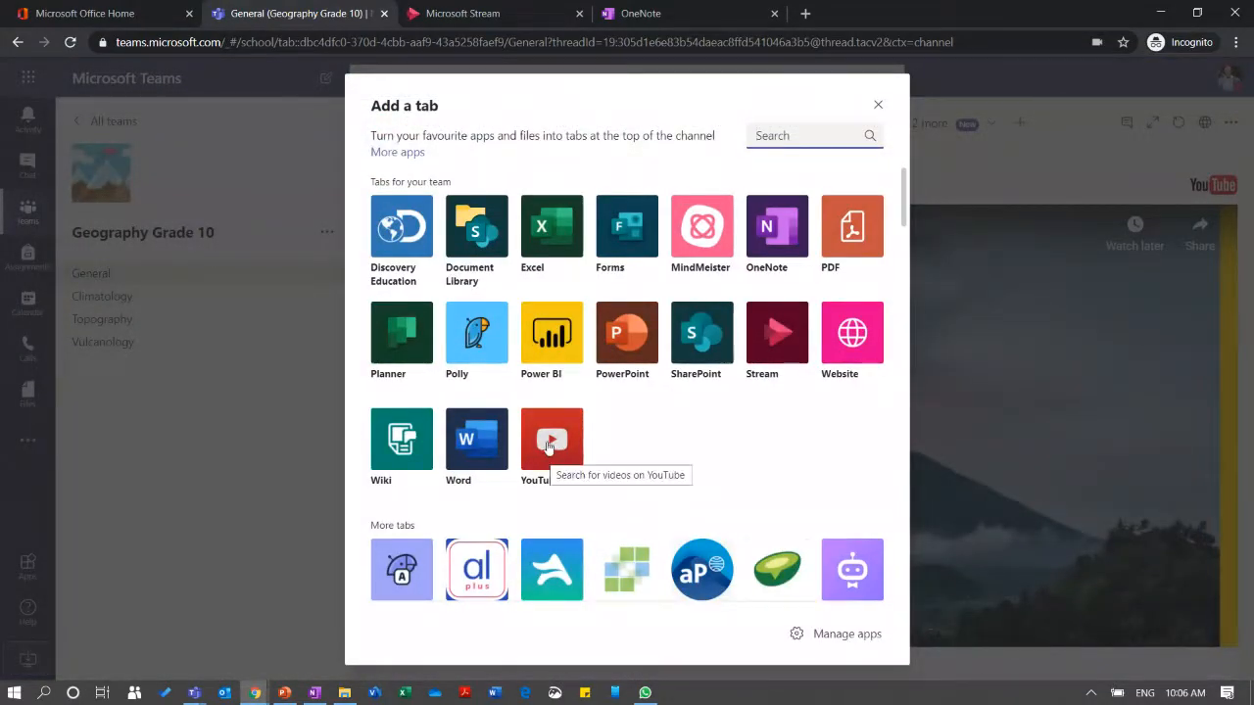
{"action": "left_click", "coordinate": [554, 446]}
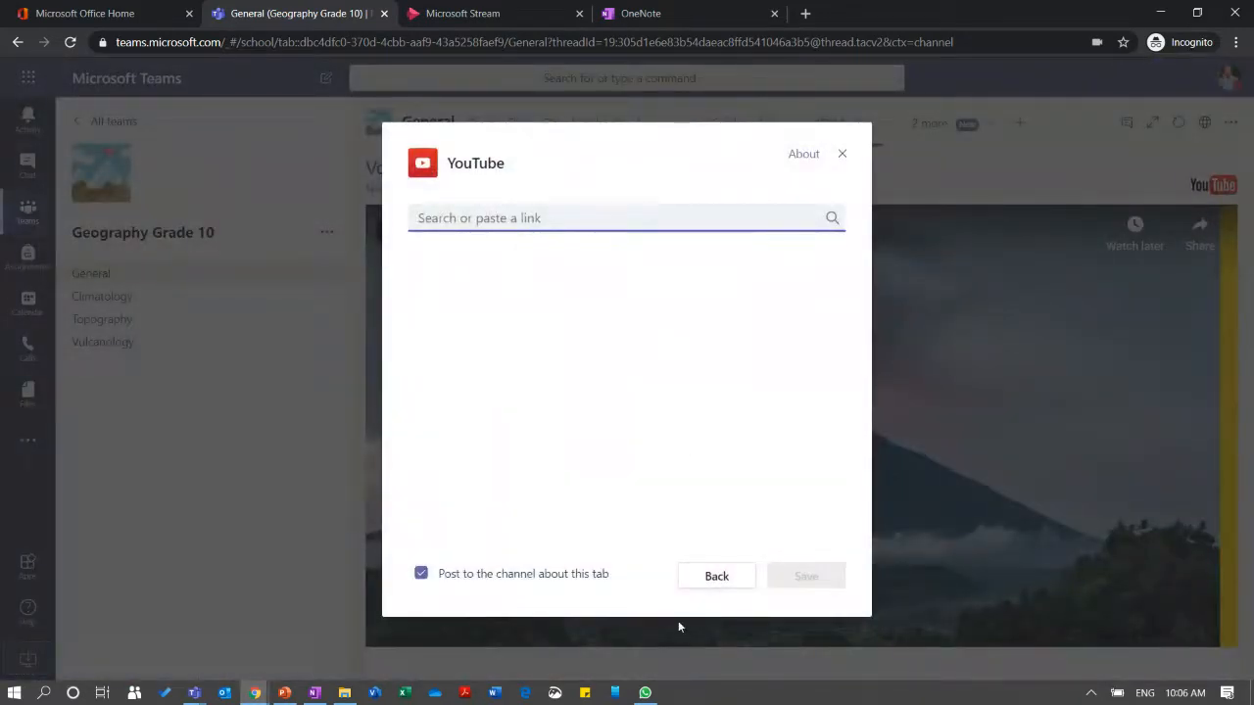
{"action": "left_click", "coordinate": [715, 577]}
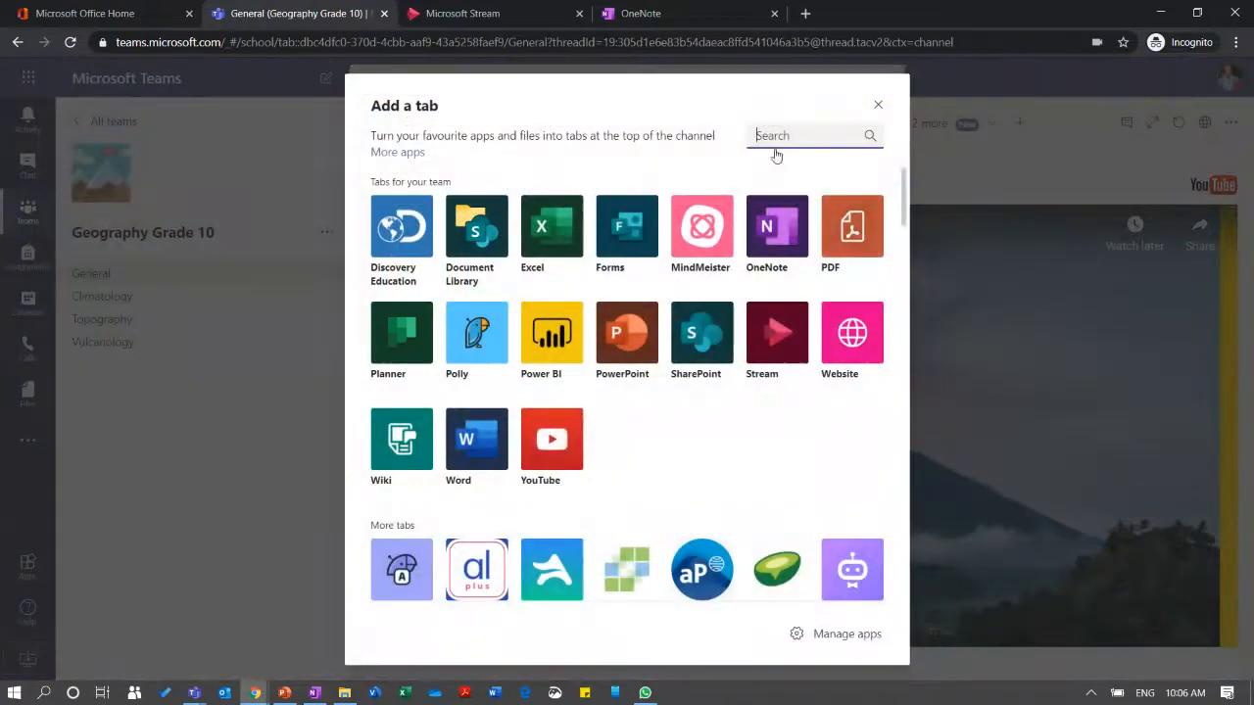
{"action": "left_click", "coordinate": [879, 104]}
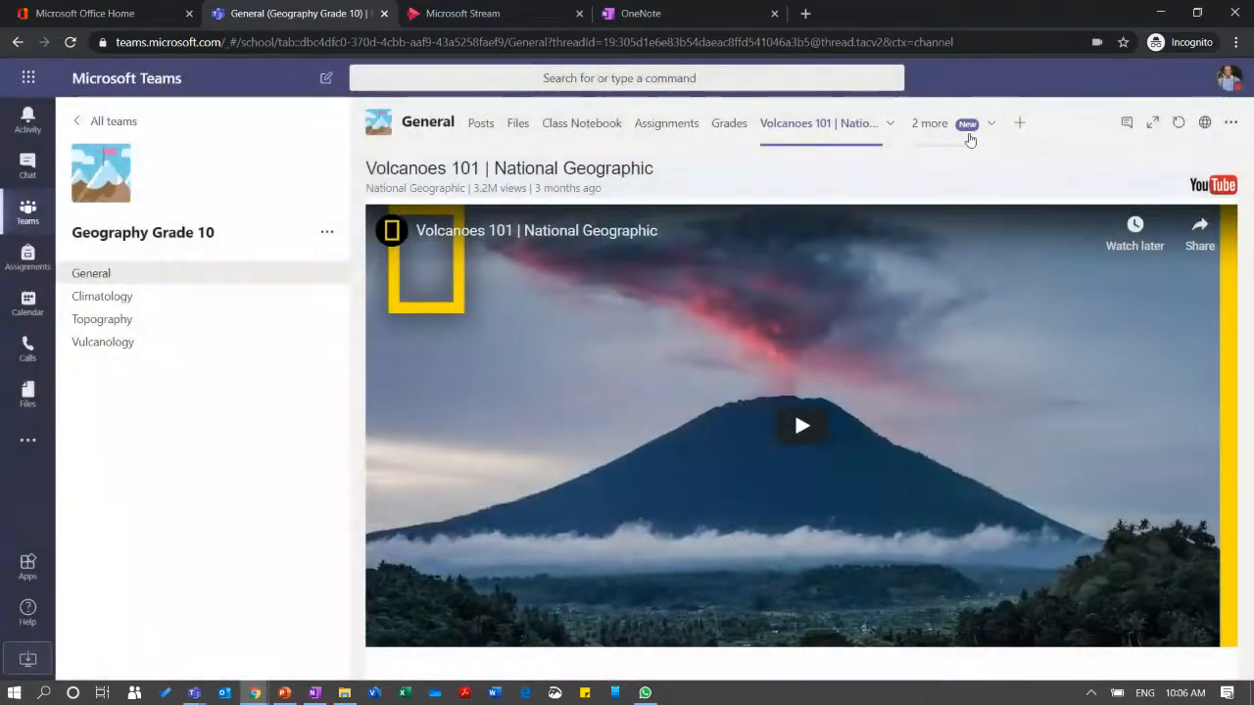
Open Polly in the General channel and sign in with the Microsoft account.
{"action": "left_click", "coordinate": [992, 125]}
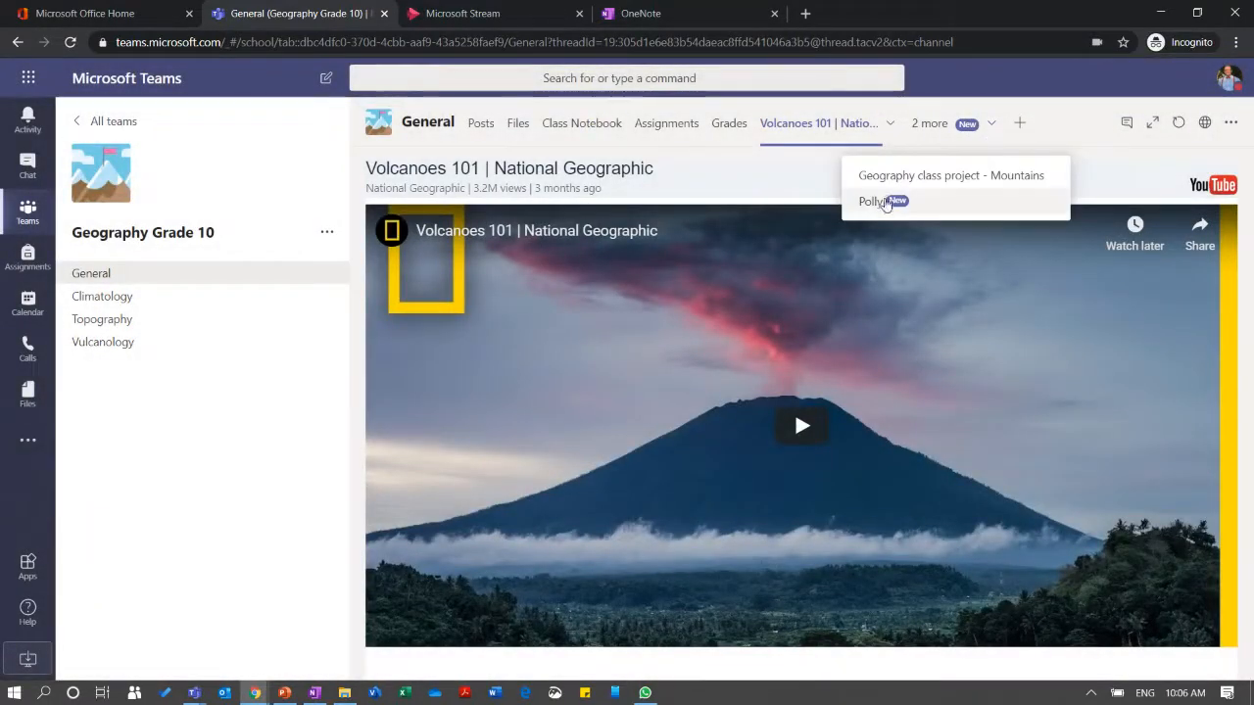
{"action": "left_click", "coordinate": [868, 202]}
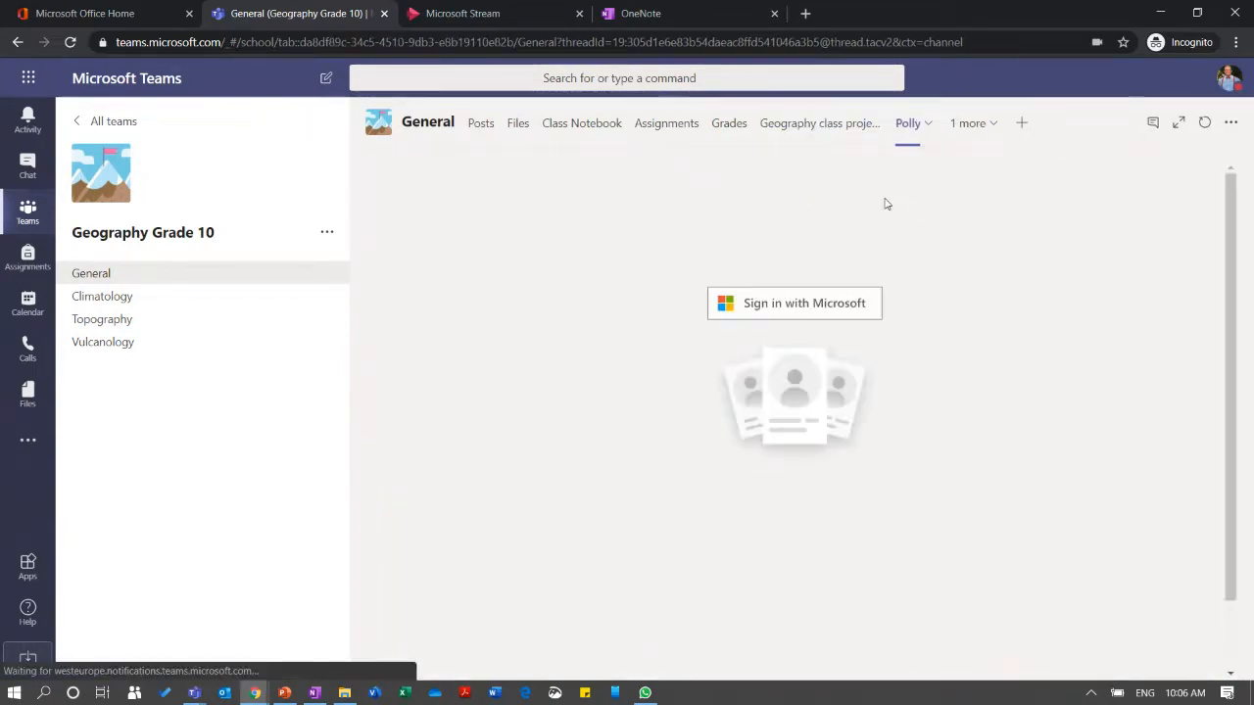
{"action": "left_click", "coordinate": [835, 311]}
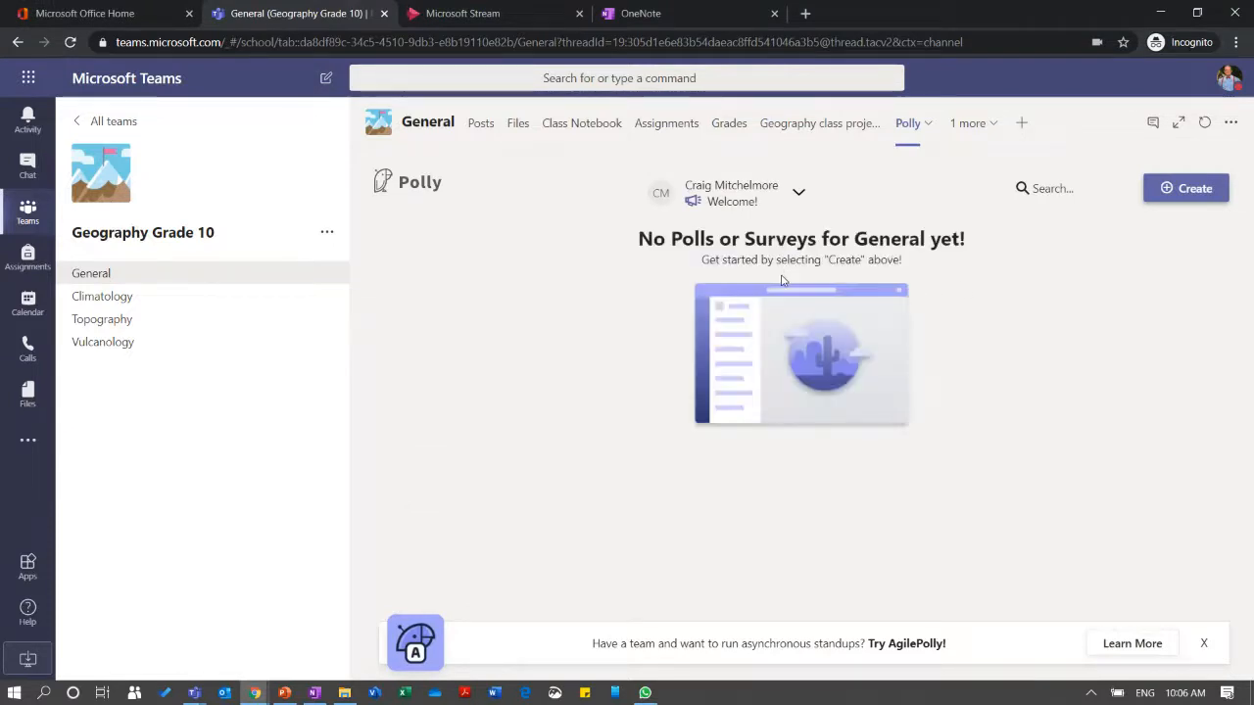
Create a multiple choice poll with the question "On Earth, do volcanoes only exist on land masses?".
{"action": "left_click", "coordinate": [1176, 188]}
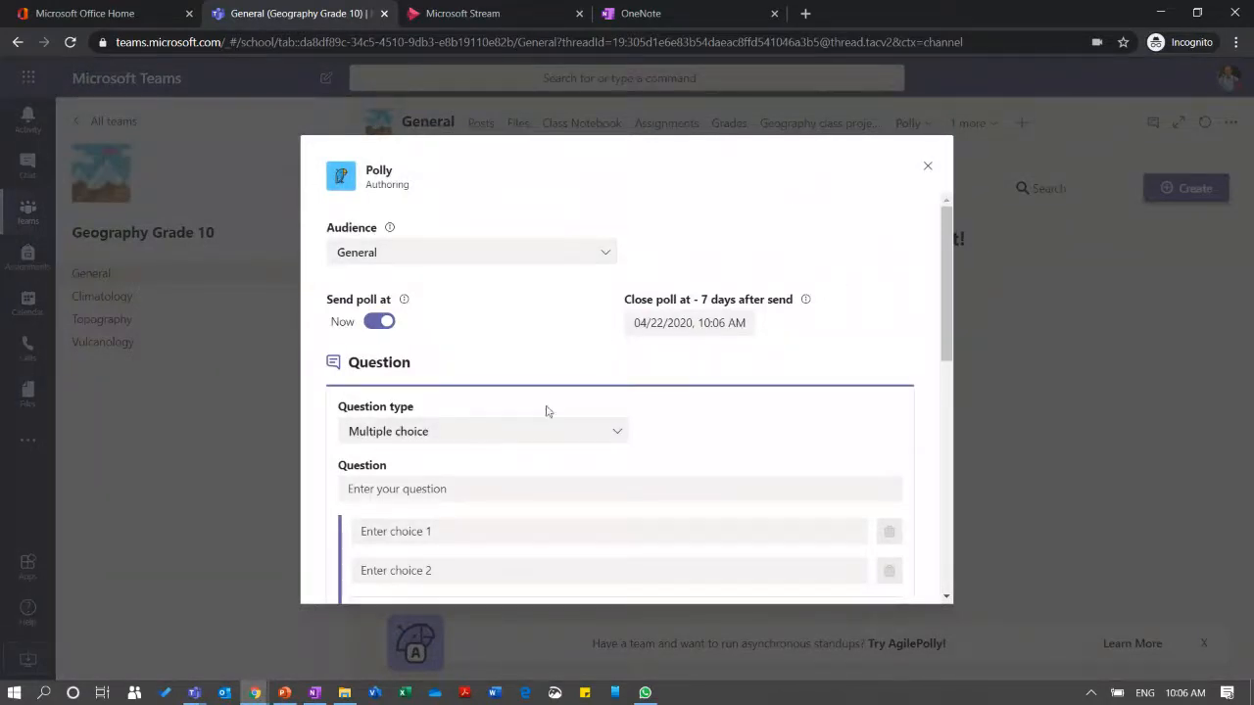
{"action": "left_click", "coordinate": [484, 490]}
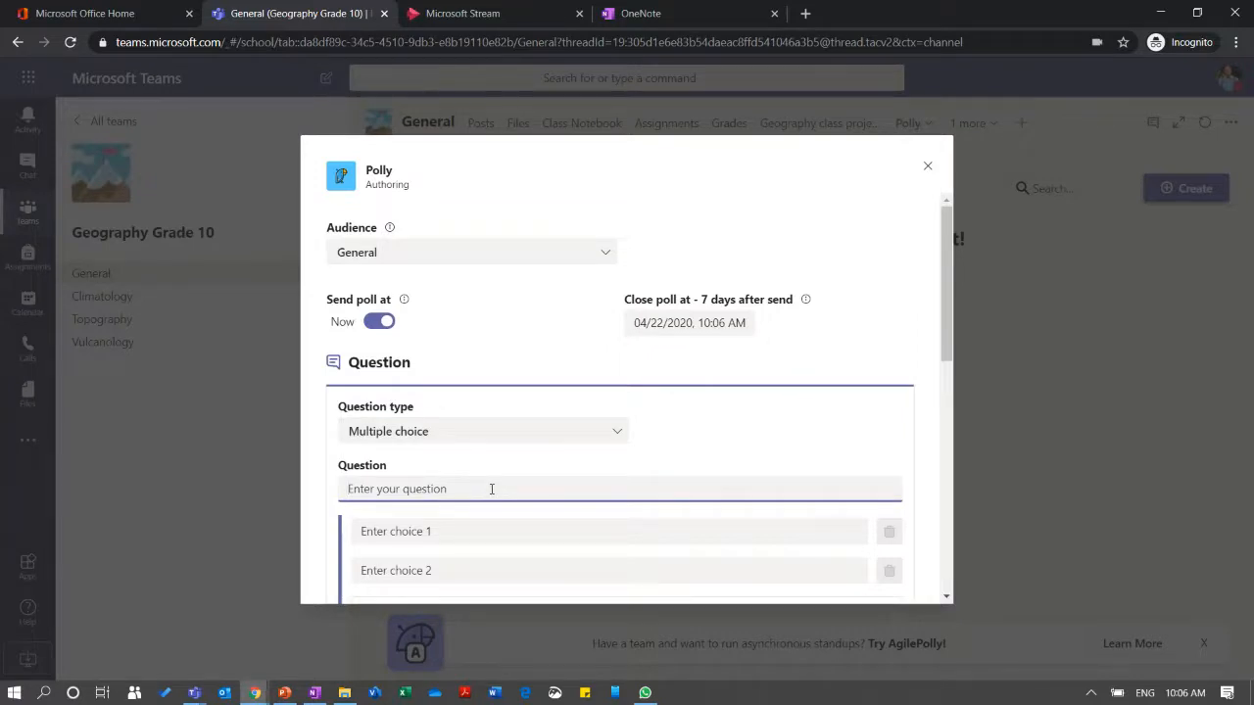
{"action": "type", "text": "ON Earth, do volcanoes"}
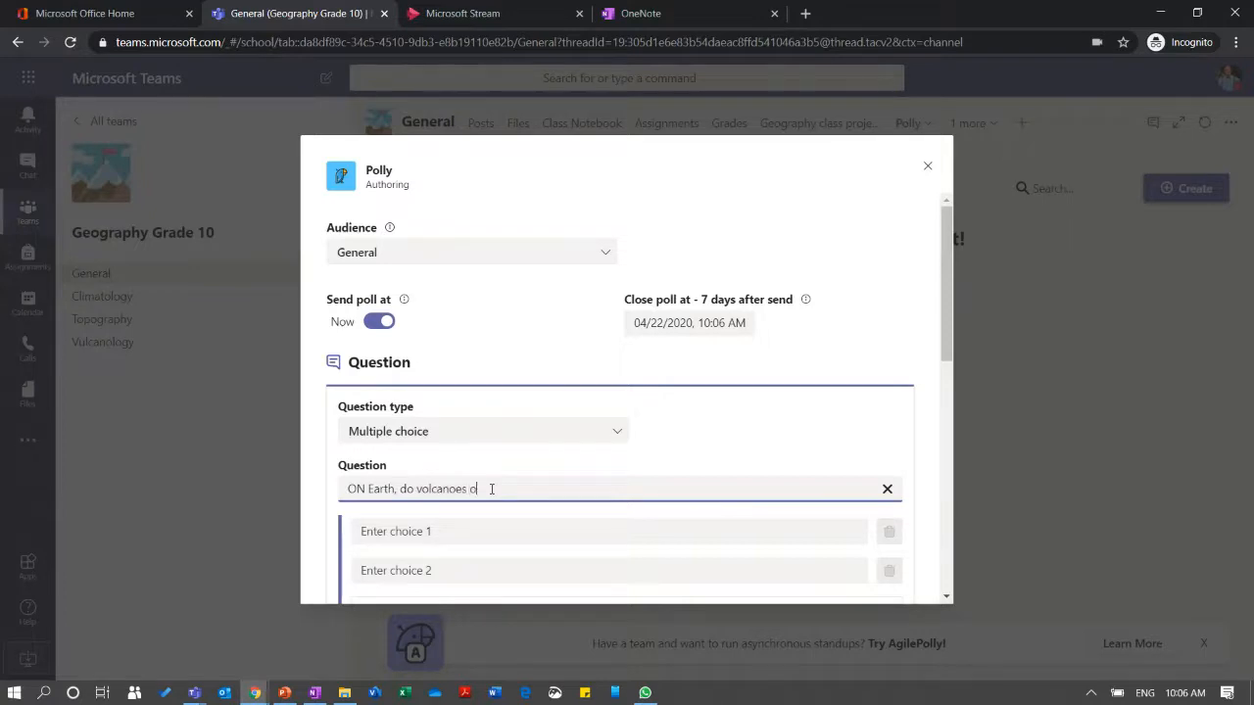
{"action": "type", "text": "o"}
{"action": "type", "text": "n land masses?"}
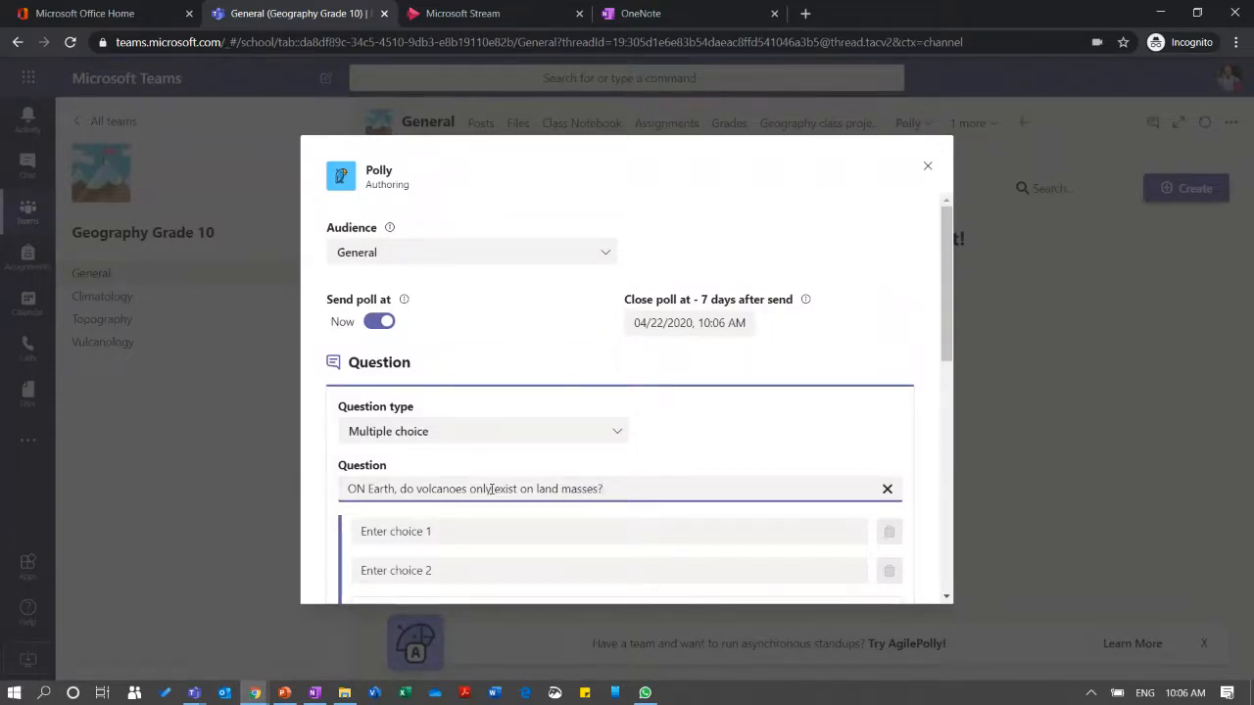
{"action": "left_click", "coordinate": [491, 488]}
{"action": "key", "text": "BackSpace"}
{"action": "type", "text": "n"}
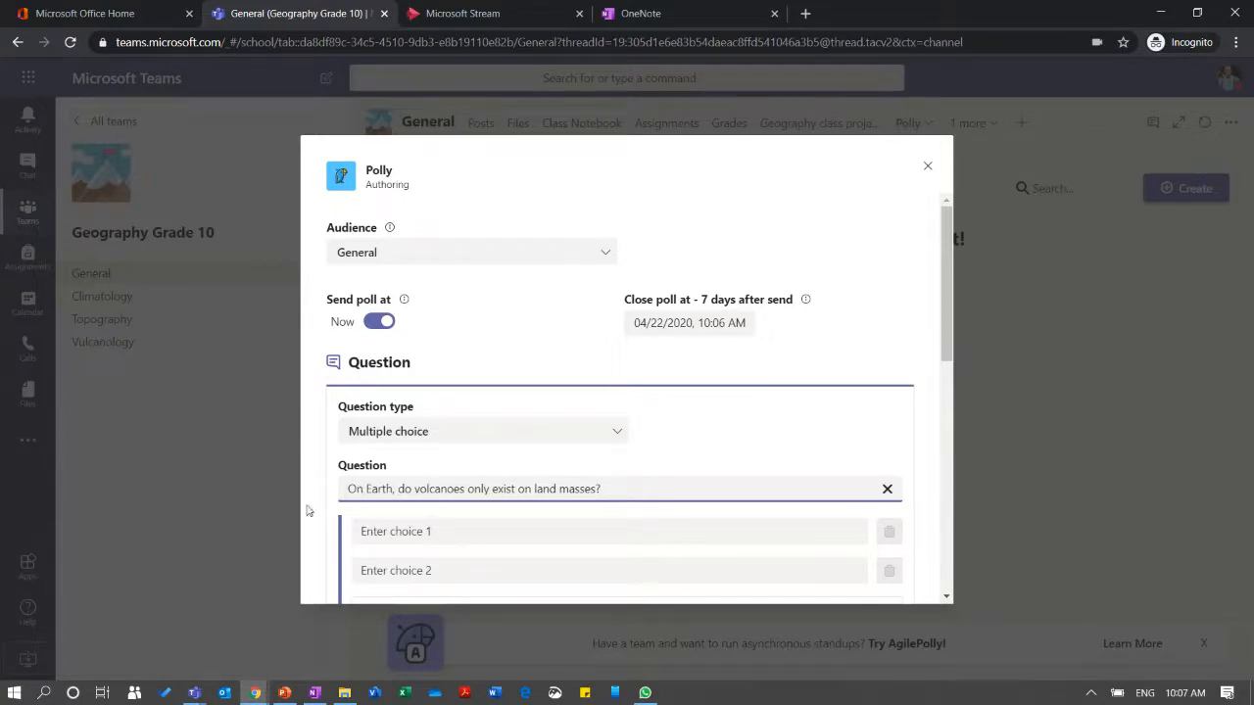
Enter Yes and No as the poll's two answer choices.
{"action": "left_click", "coordinate": [382, 530]}
{"action": "type", "text": "Yes"}
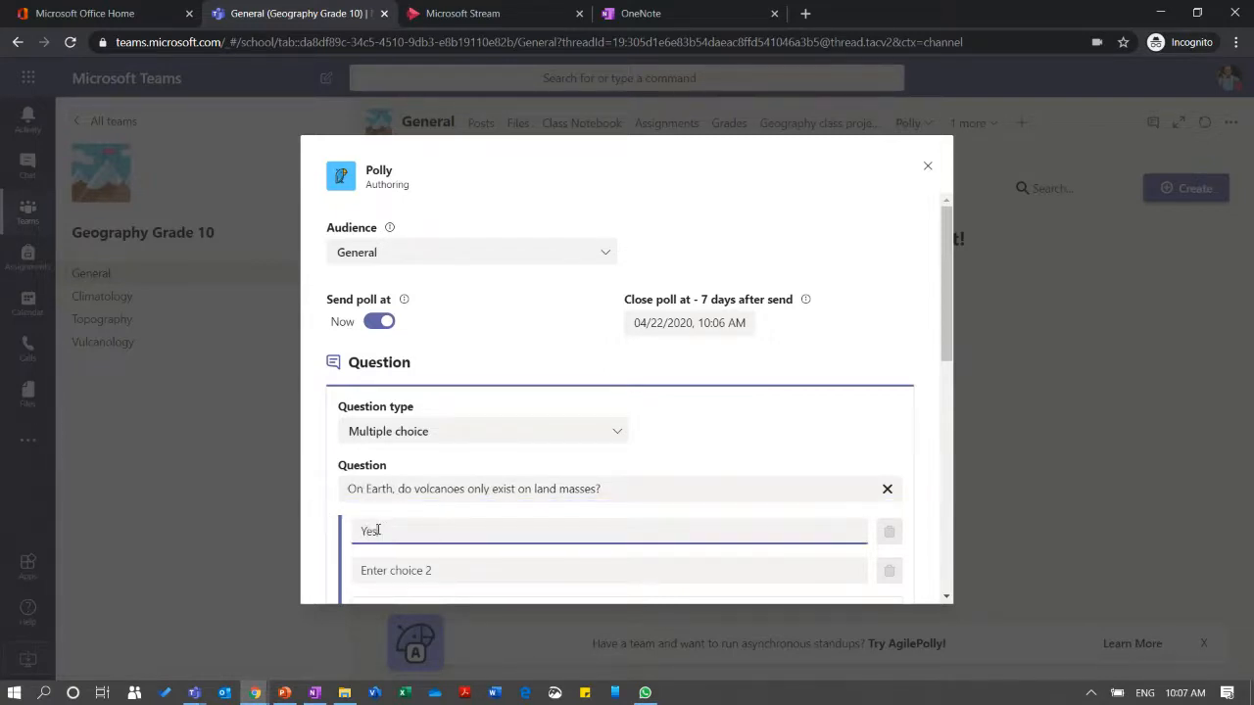
{"action": "key", "text": "Tab"}
{"action": "type", "text": "N"}
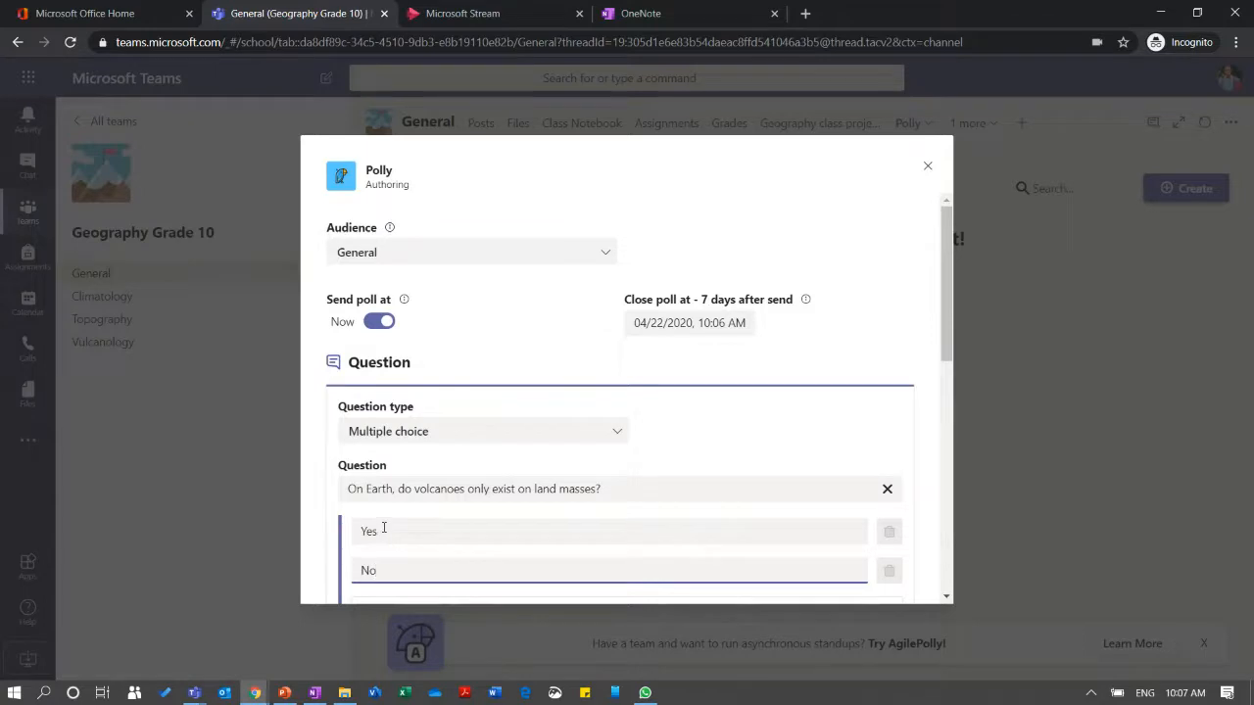
Review the remaining poll settings, preview the volcano poll and send it to the General channel.
{"action": "left_click_drag", "start_coordinate": [943, 315], "coordinate": [946, 363]}
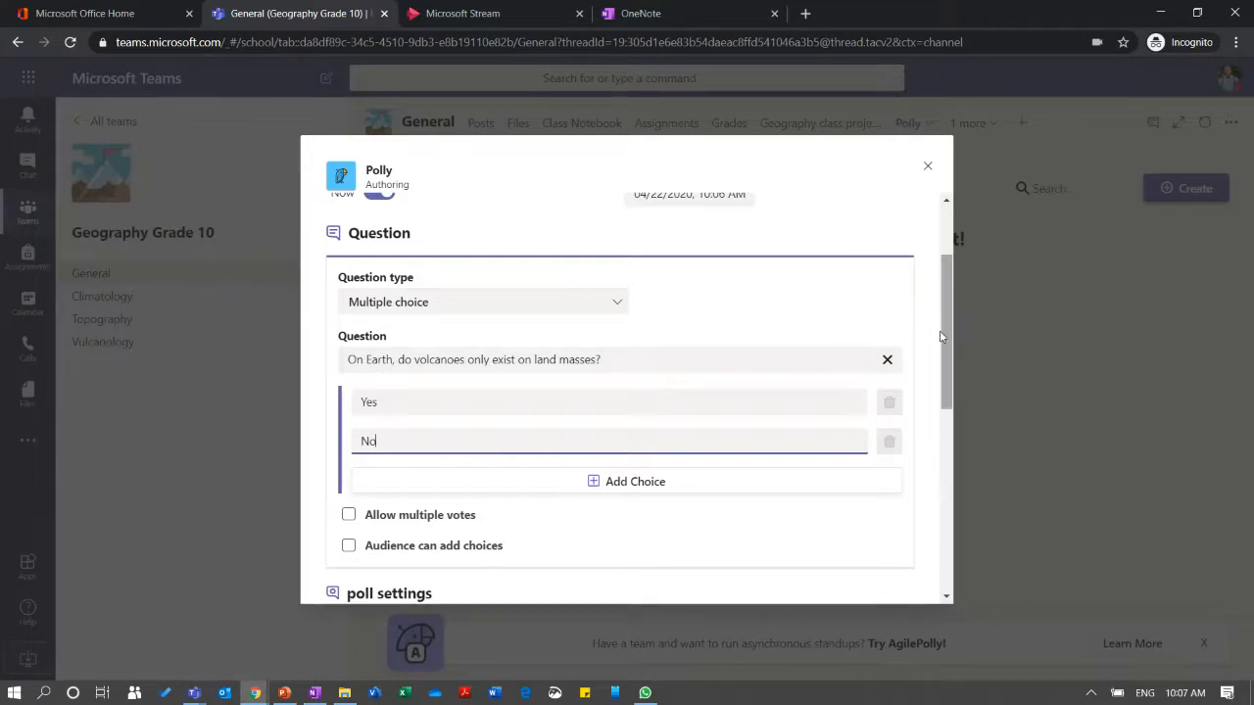
{"action": "scroll", "coordinate": [401, 363], "scroll_direction": "down", "scroll_amount": 2}
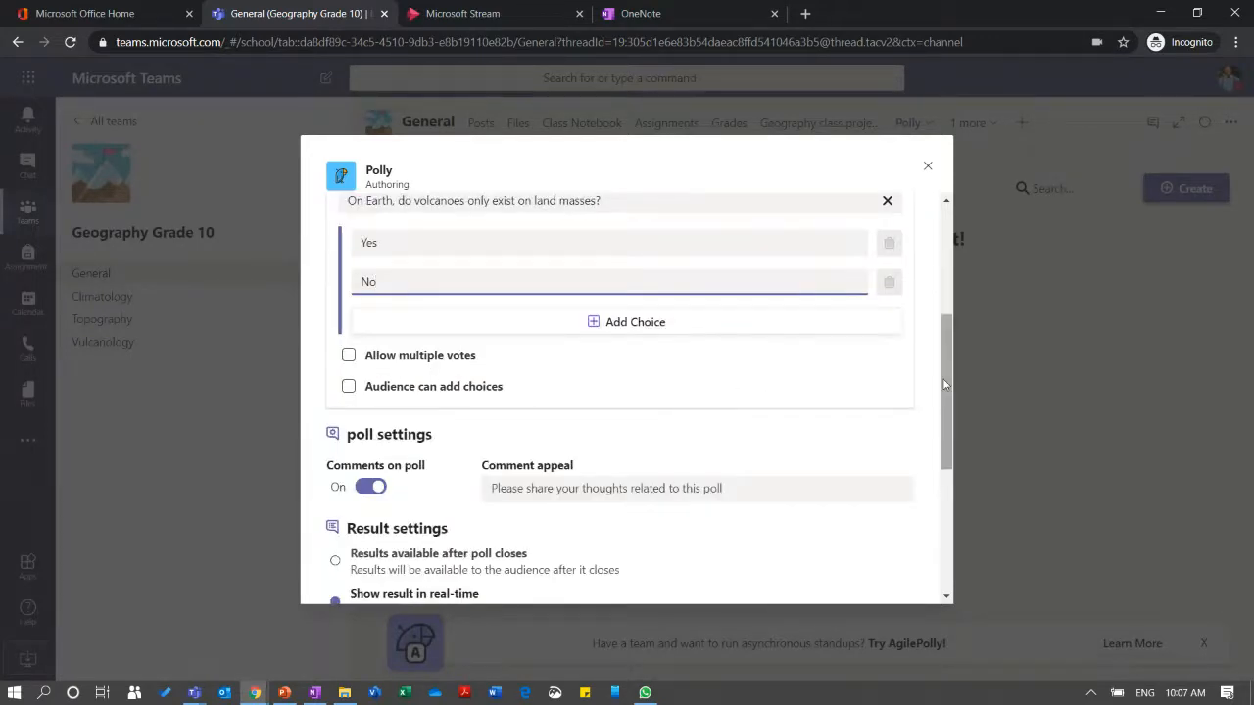
{"action": "left_click_drag", "start_coordinate": [945, 384], "coordinate": [953, 489]}
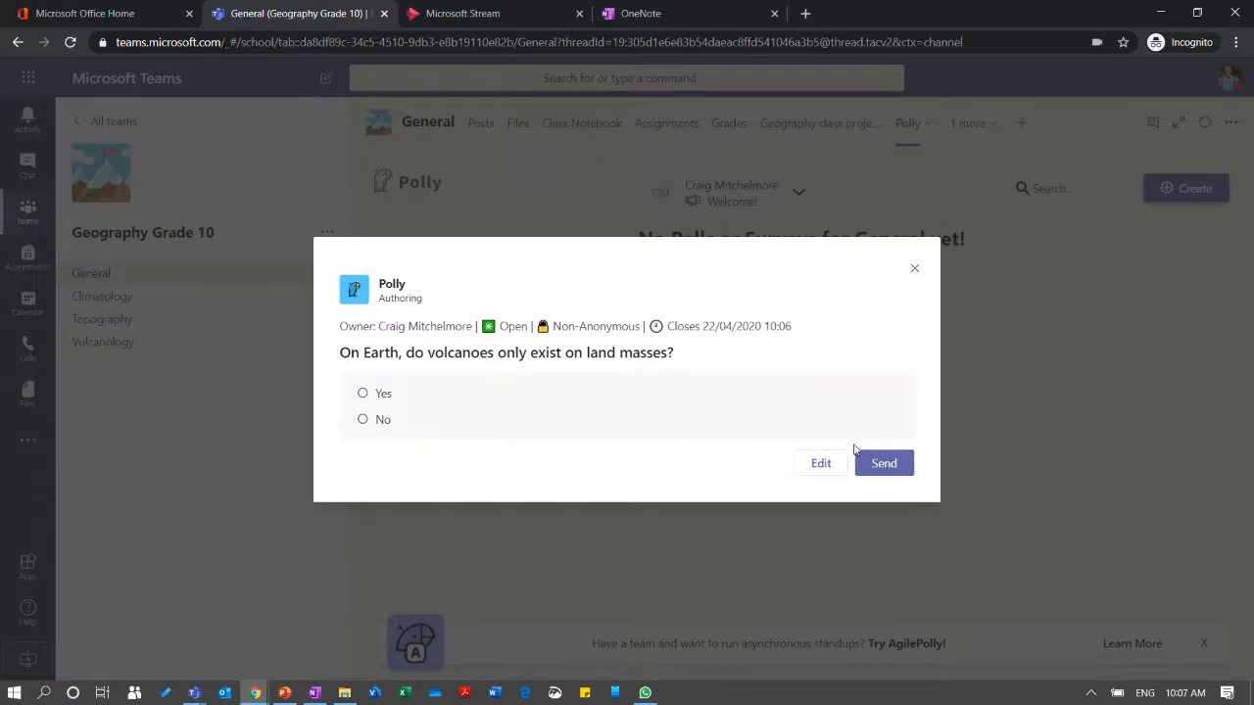
{"action": "left_click", "coordinate": [885, 467]}
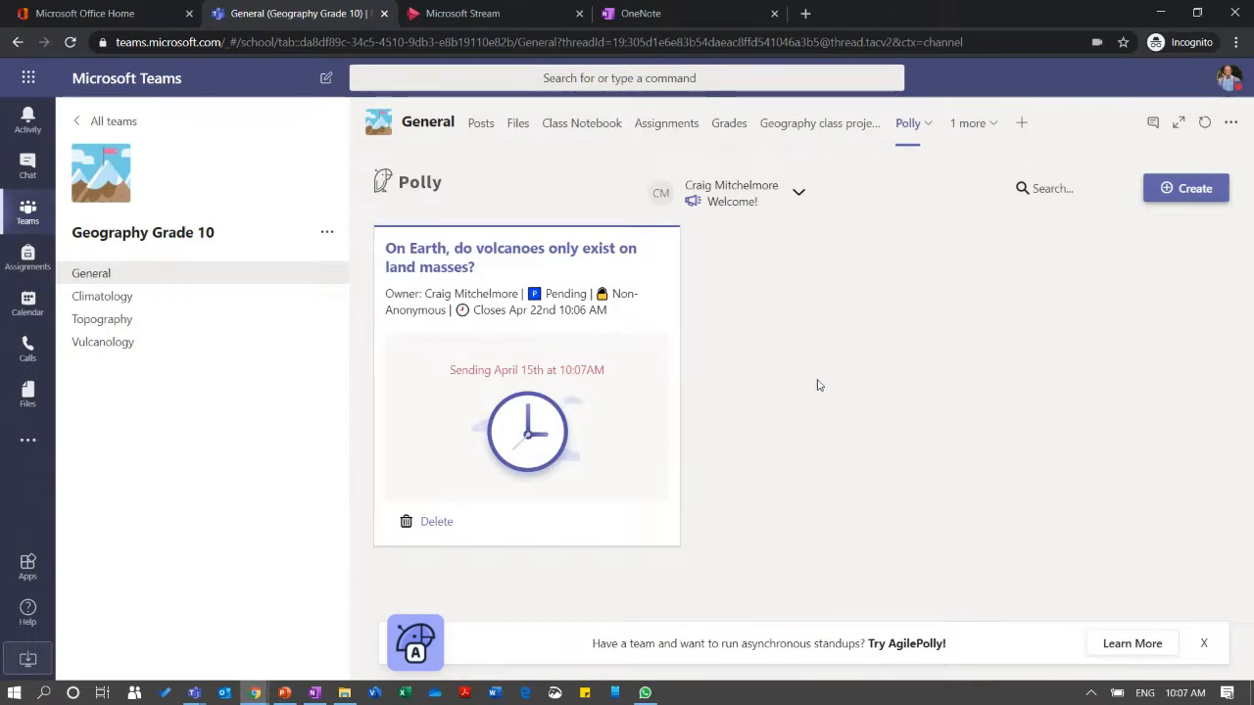
Submit a Yes vote on the volcano poll in the General channel's posts and view its results.
{"action": "left_click", "coordinate": [480, 124]}
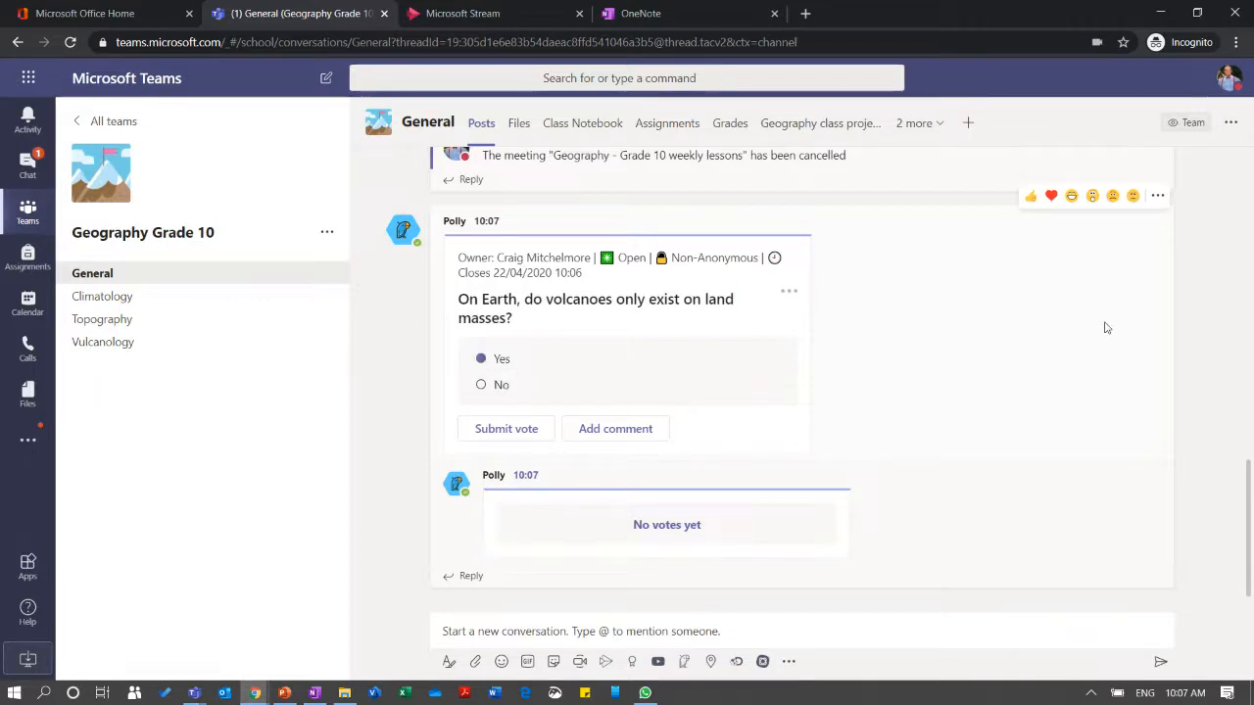
{"action": "left_click", "coordinate": [507, 433]}
{"action": "left_click", "coordinate": [481, 361]}
{"action": "left_click", "coordinate": [504, 427]}
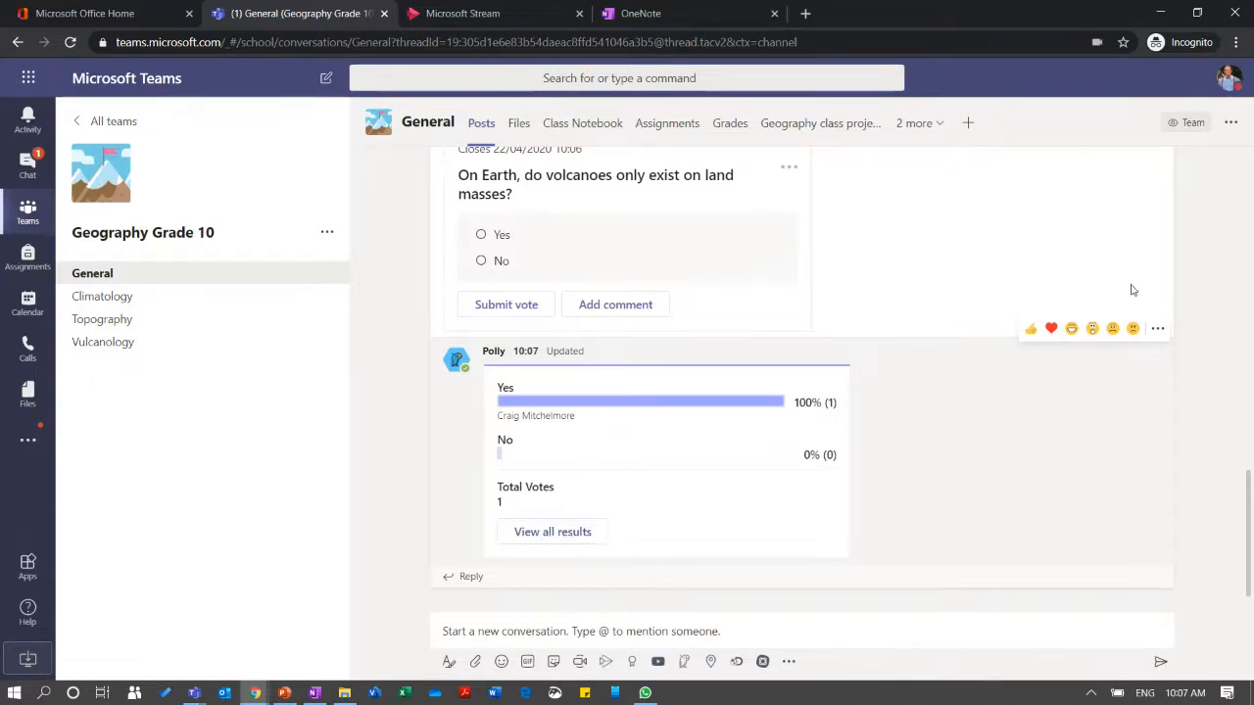
{"action": "scroll", "coordinate": [1212, 325], "scroll_direction": "up", "scroll_amount": 1}
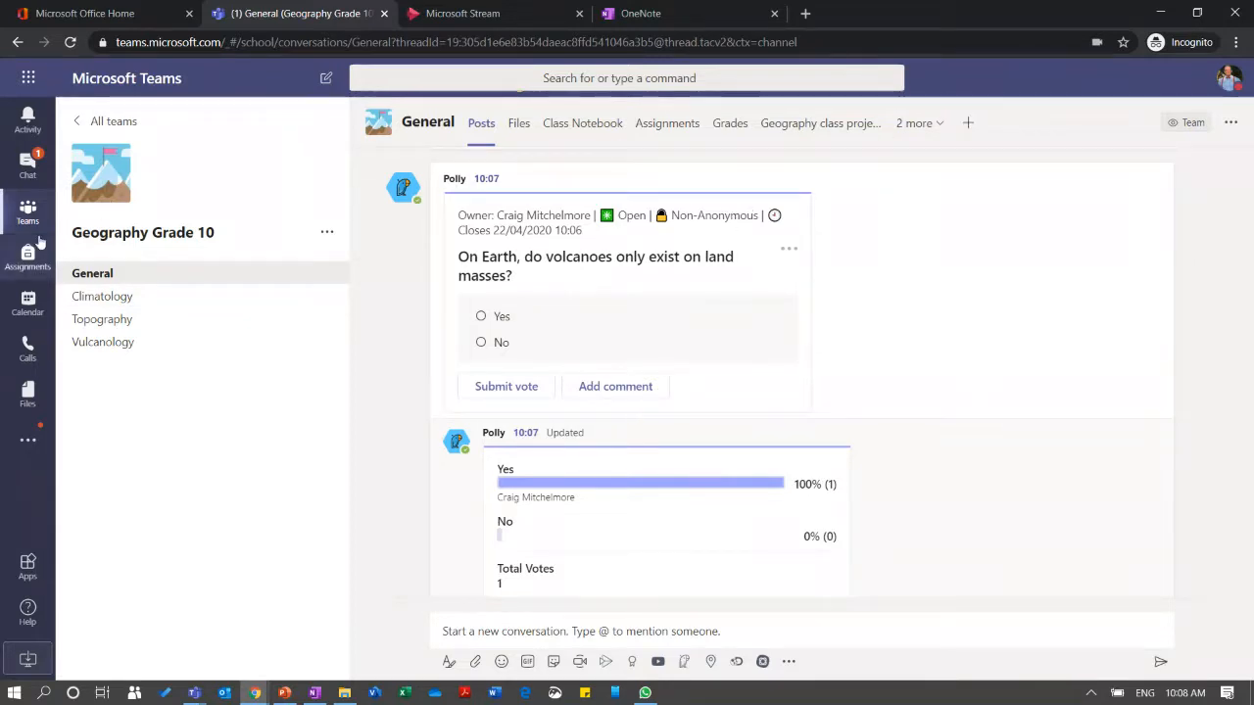
Look at the chat with Polly and examine the working-week calendar for 13 to 17 April 2020.
{"action": "left_click", "coordinate": [28, 302]}
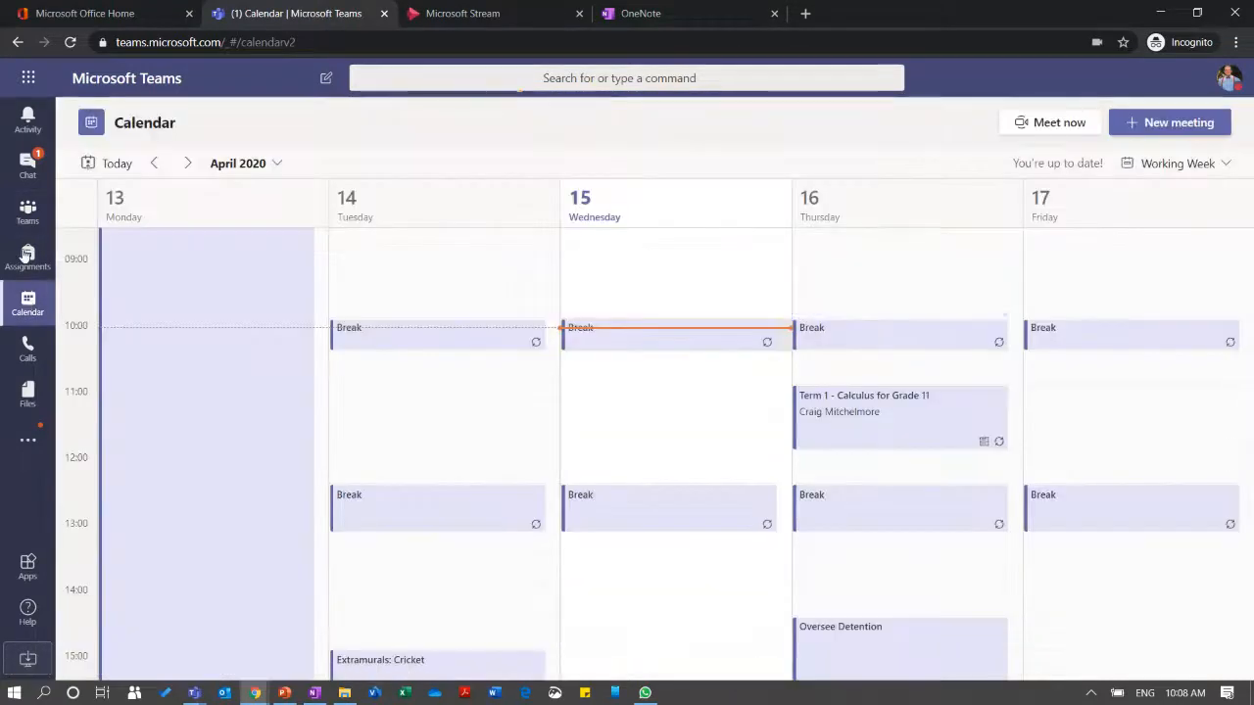
{"action": "left_click", "coordinate": [27, 169]}
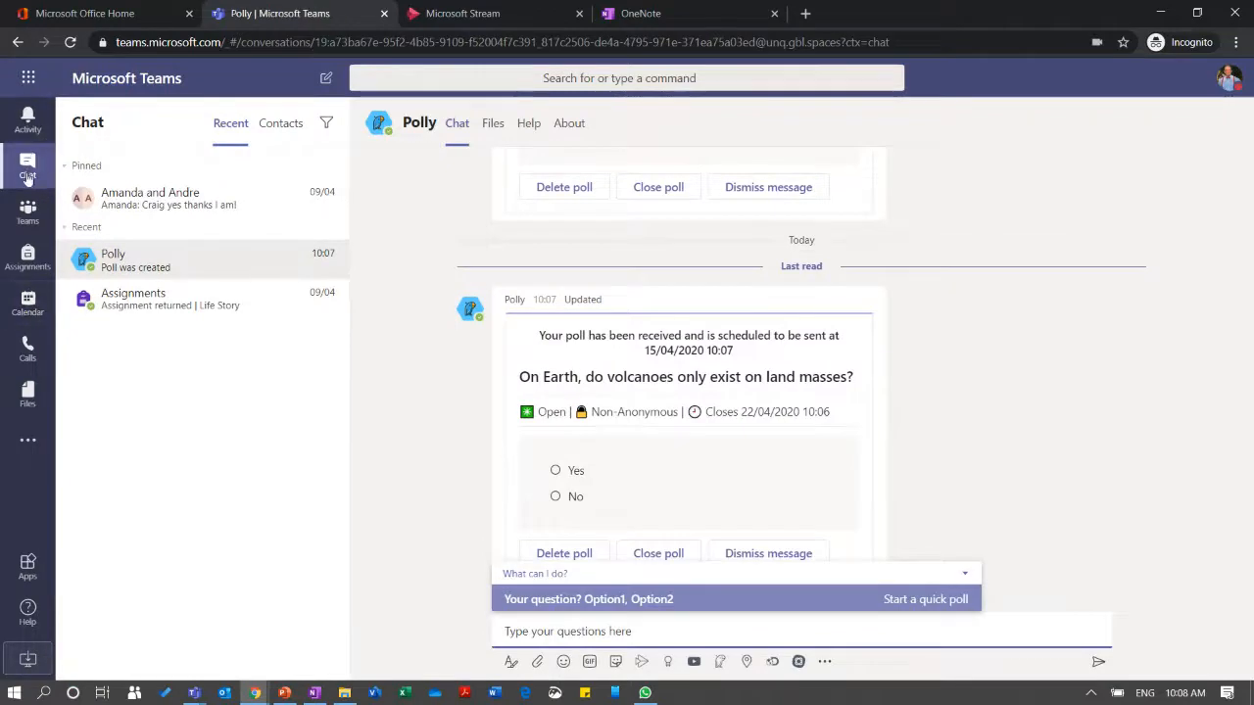
{"action": "left_click", "coordinate": [26, 307]}
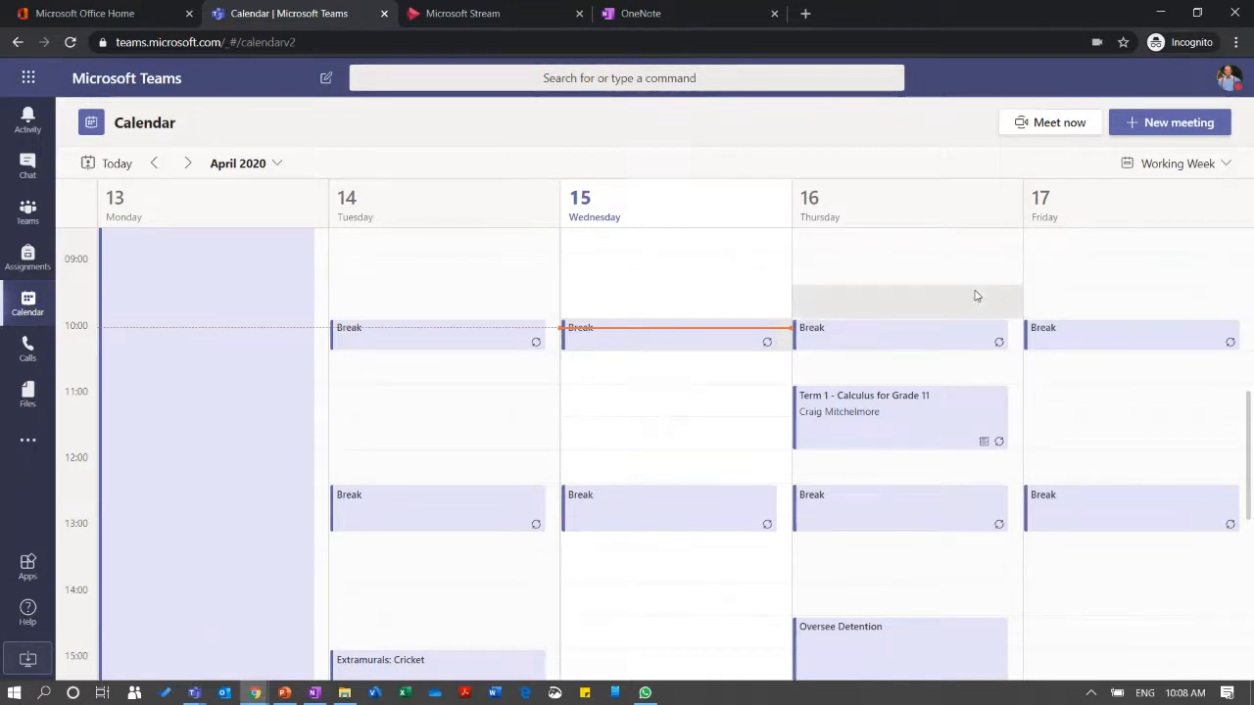
{"action": "scroll", "coordinate": [975, 295], "scroll_direction": "up", "scroll_amount": 1}
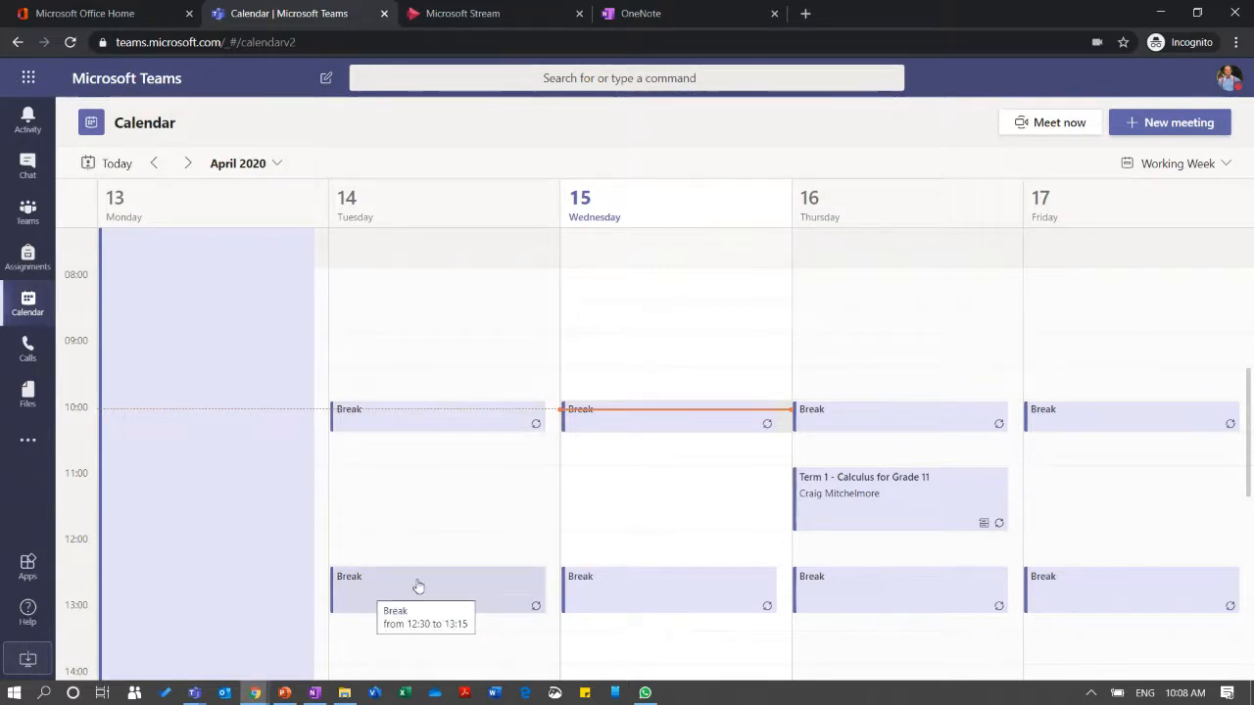
{"action": "scroll", "coordinate": [442, 524], "scroll_direction": "down", "scroll_amount": 2}
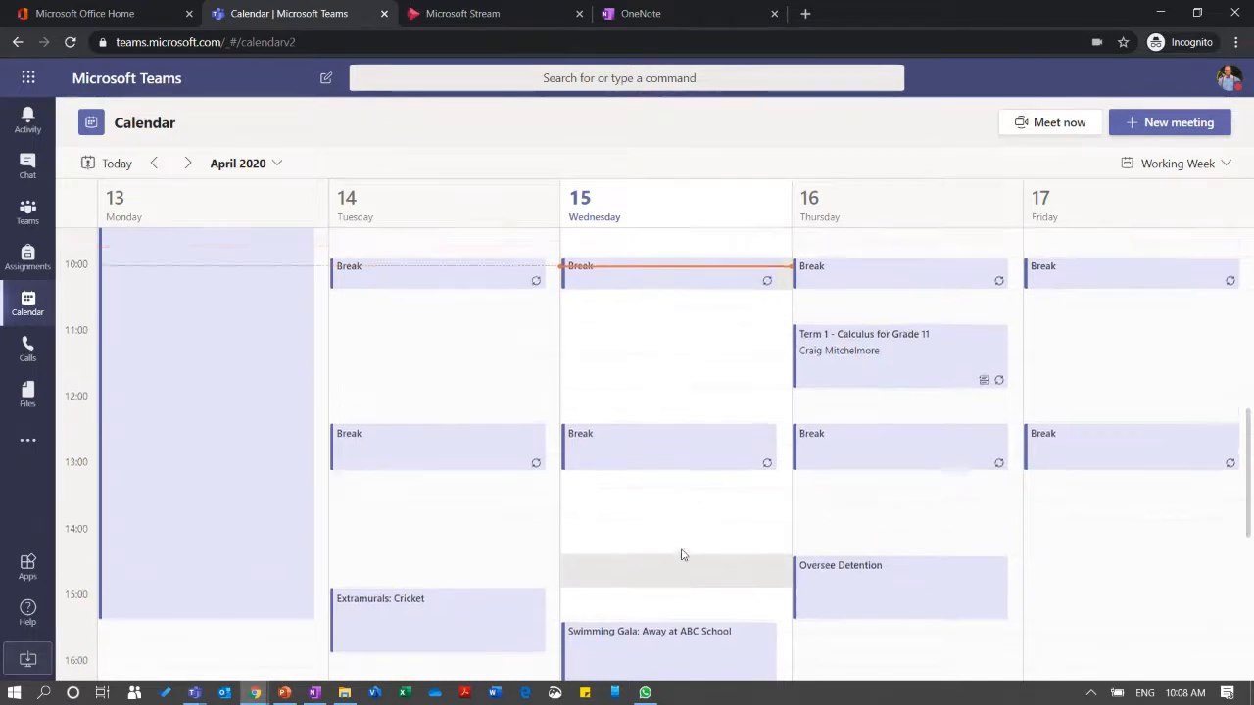
{"action": "scroll", "coordinate": [683, 555], "scroll_direction": "up", "scroll_amount": 3}
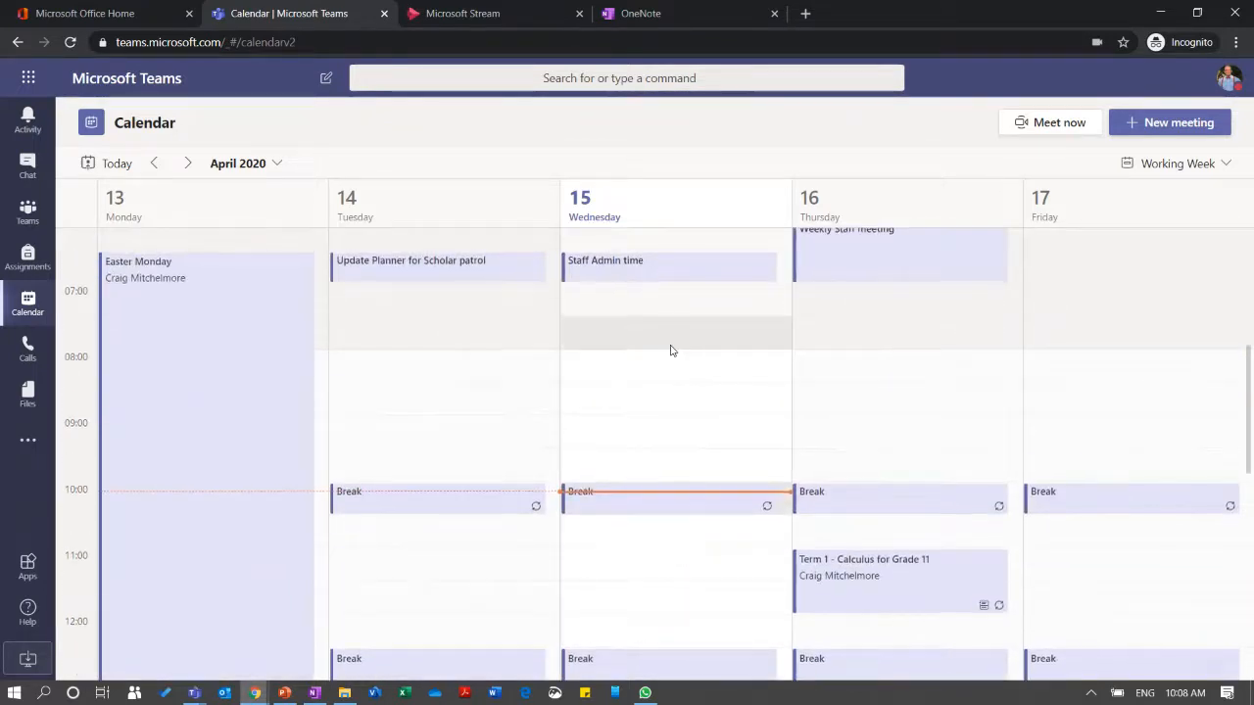
{"action": "scroll", "coordinate": [672, 354], "scroll_direction": "up", "scroll_amount": 1}
{"action": "scroll", "coordinate": [670, 365], "scroll_direction": "down", "scroll_amount": 1}
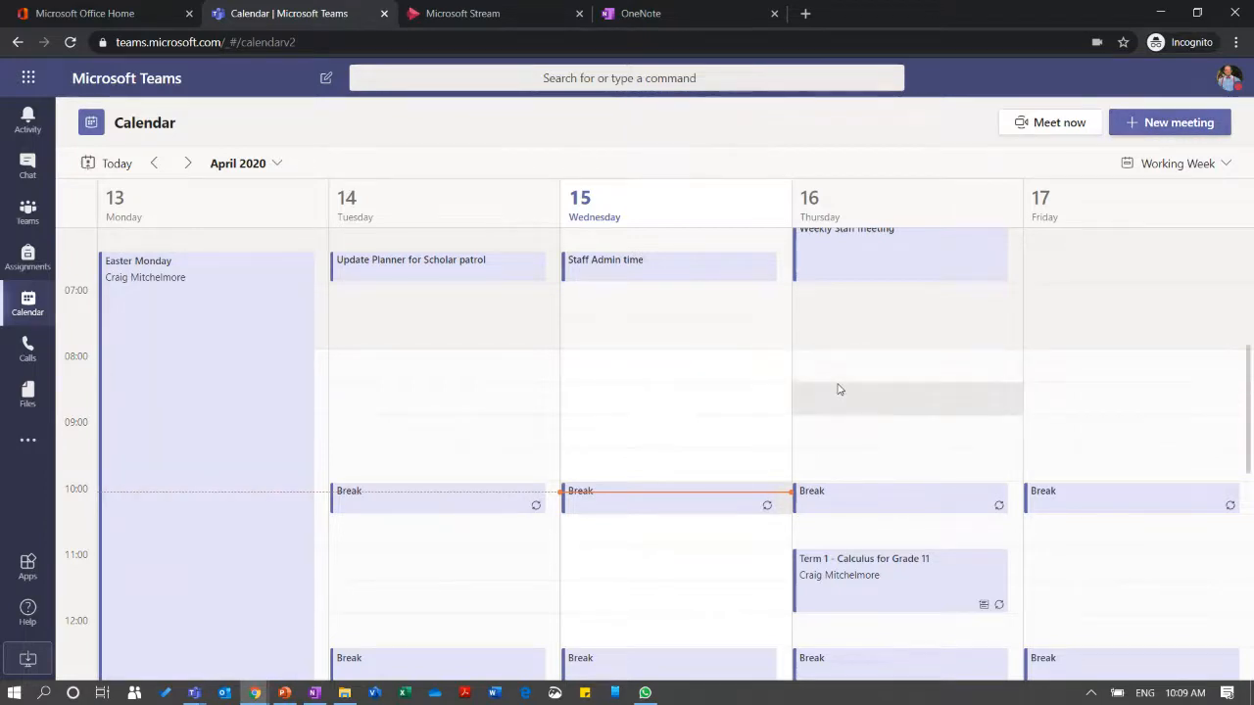
Open a new meeting form for 16 April 2020 from 08:00 to 08:30 and close it without saving.
{"action": "mouse_move", "coordinate": [831, 372]}
{"action": "left_mouse_down"}
{"action": "mouse_move", "coordinate": [833, 403]}
{"action": "mouse_move", "coordinate": [837, 370]}
{"action": "left_mouse_up"}
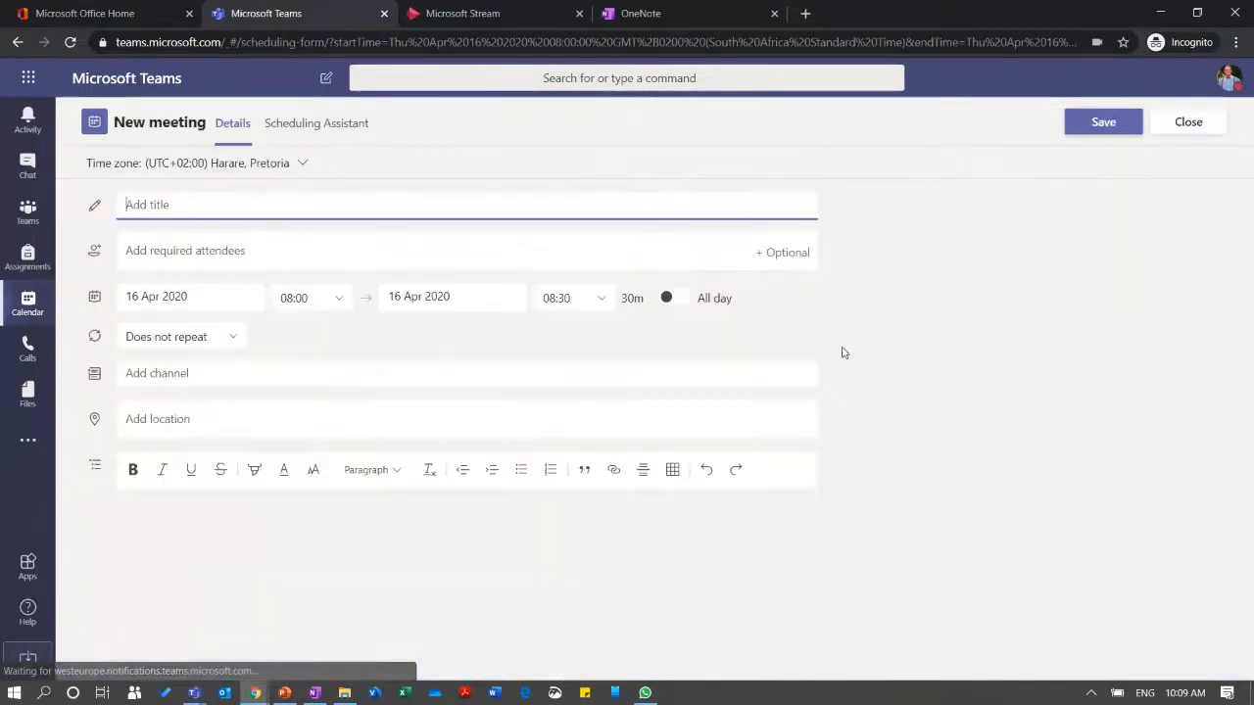
{"action": "left_click", "coordinate": [1203, 122]}
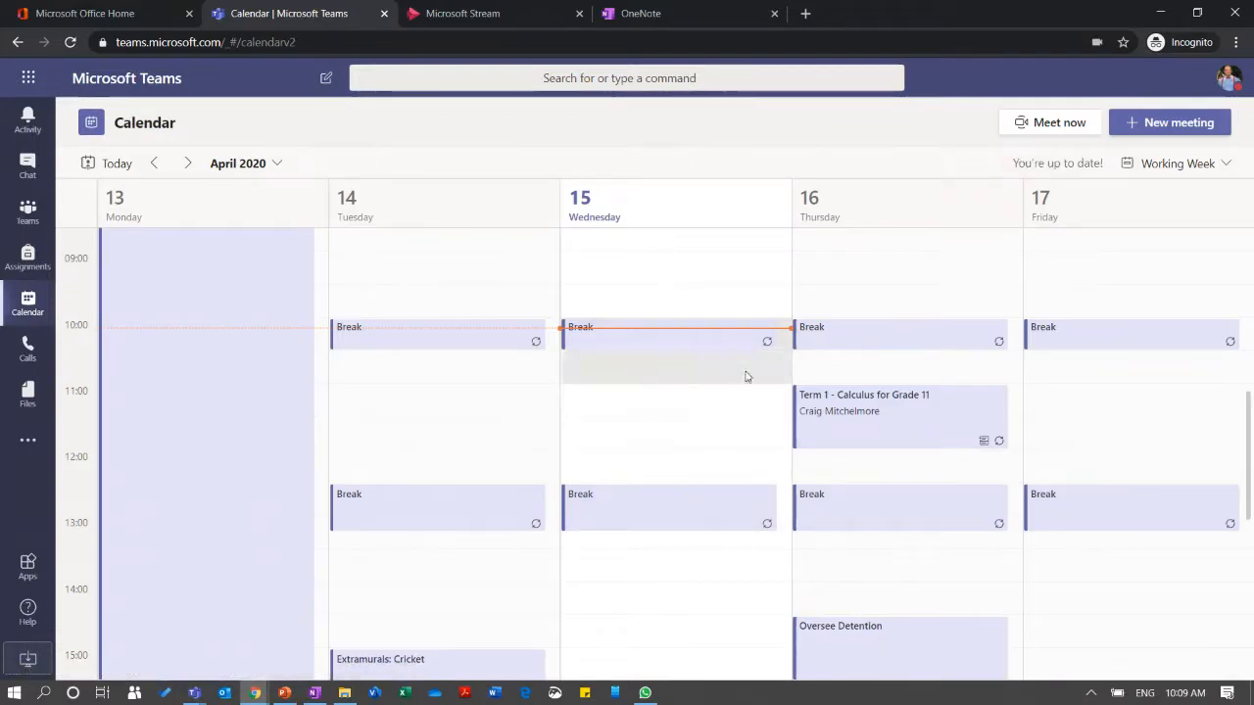
{"action": "scroll", "coordinate": [742, 391], "scroll_direction": "up", "scroll_amount": 3}
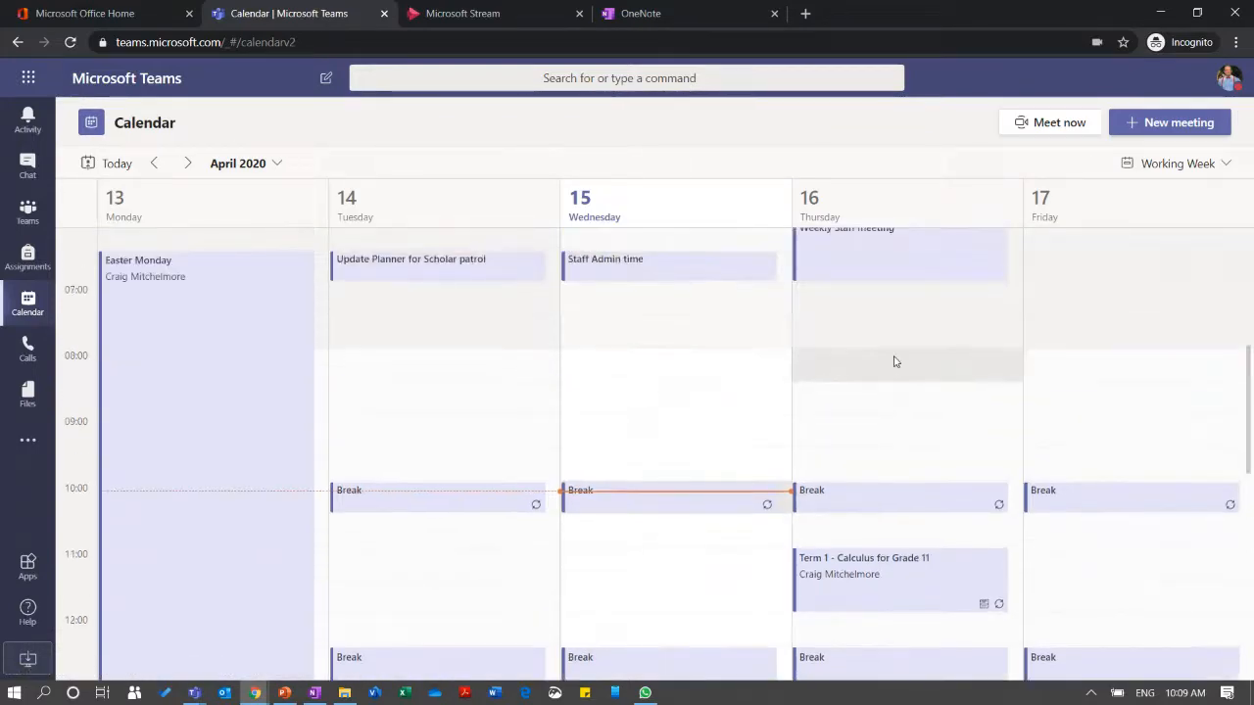
{"action": "left_click_drag", "start_coordinate": [891, 372], "coordinate": [893, 404]}
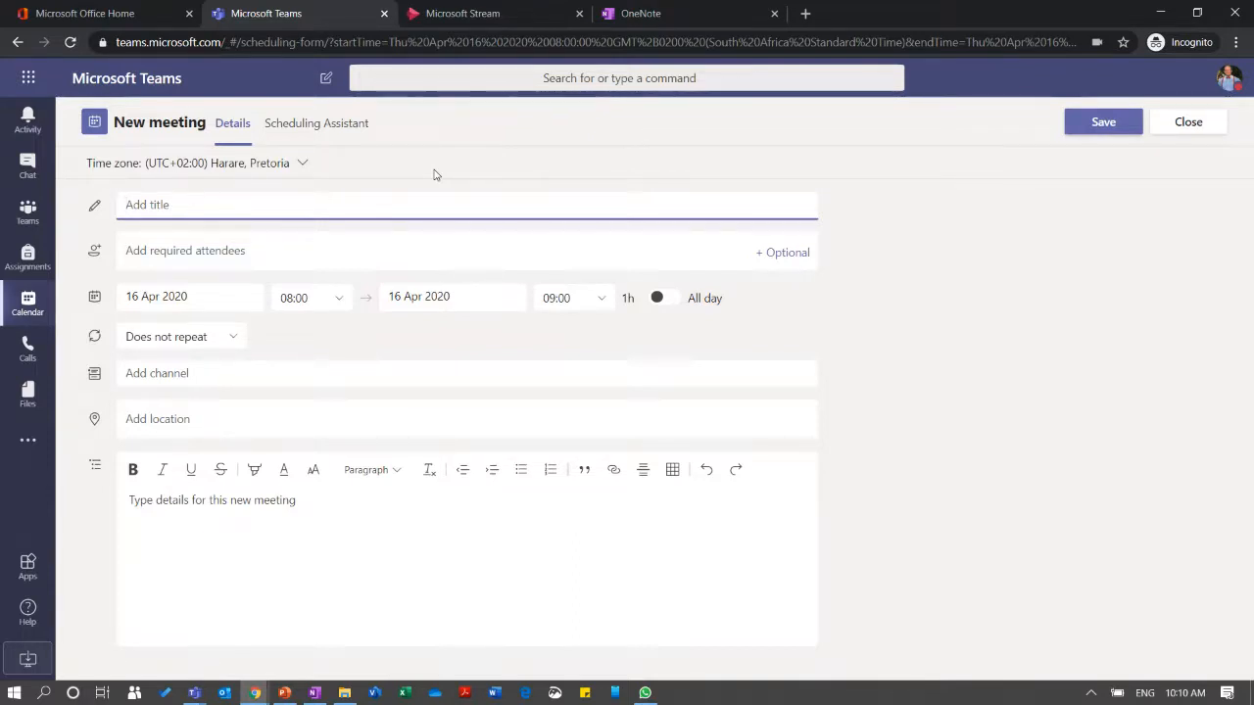
{"action": "left_click", "coordinate": [1186, 127]}
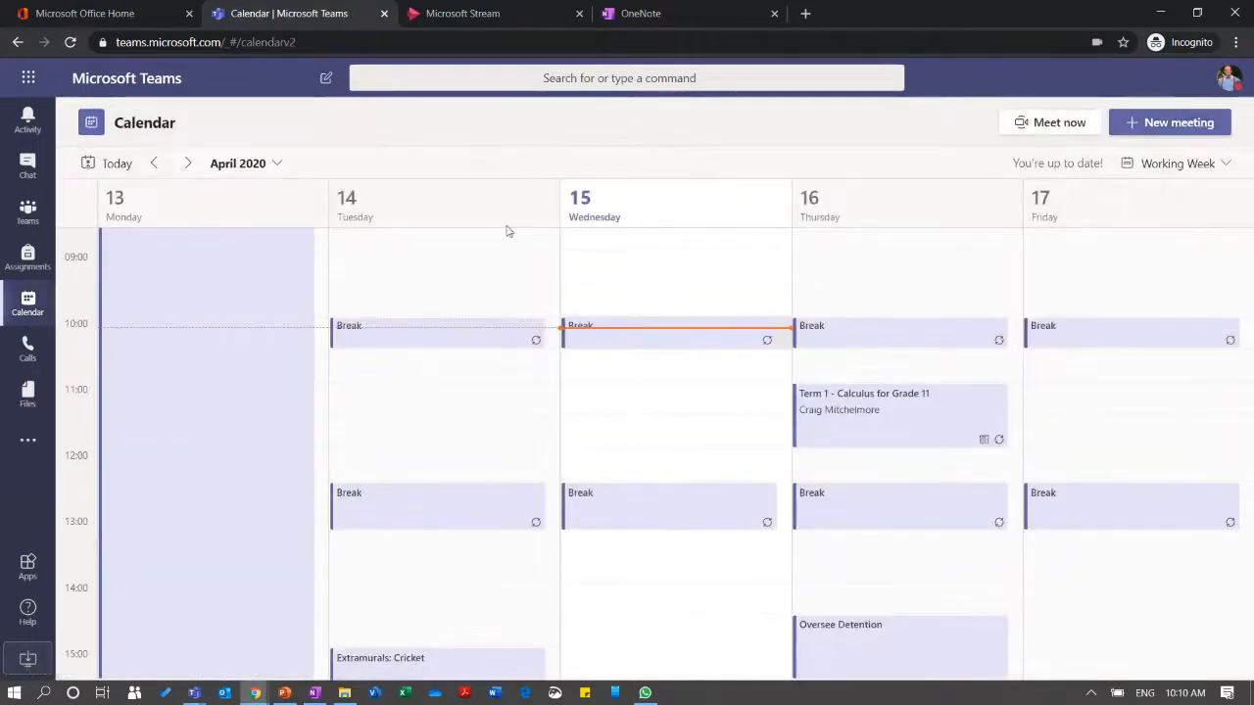
Open the Sylabus folder inside Class Materials > Vulcanology in the Geography Grade 10 team's General channel files.
{"action": "left_click", "coordinate": [27, 214]}
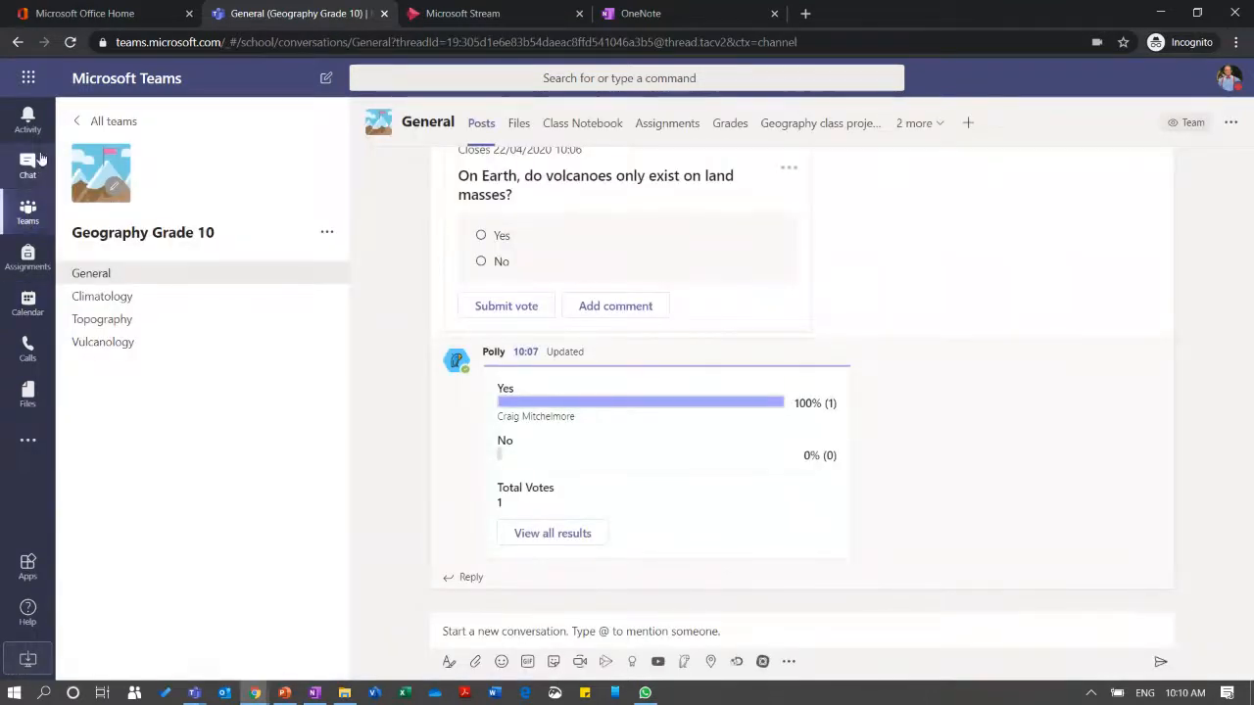
{"action": "left_click", "coordinate": [78, 123]}
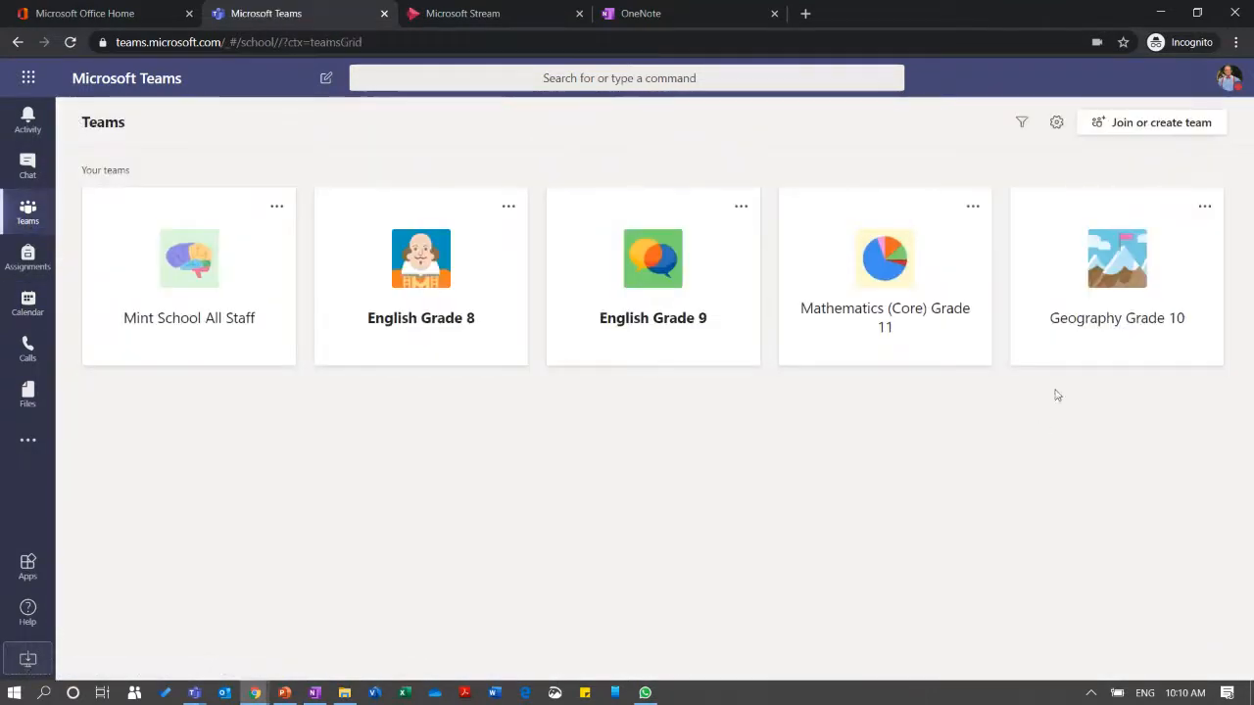
{"action": "left_click", "coordinate": [1048, 349]}
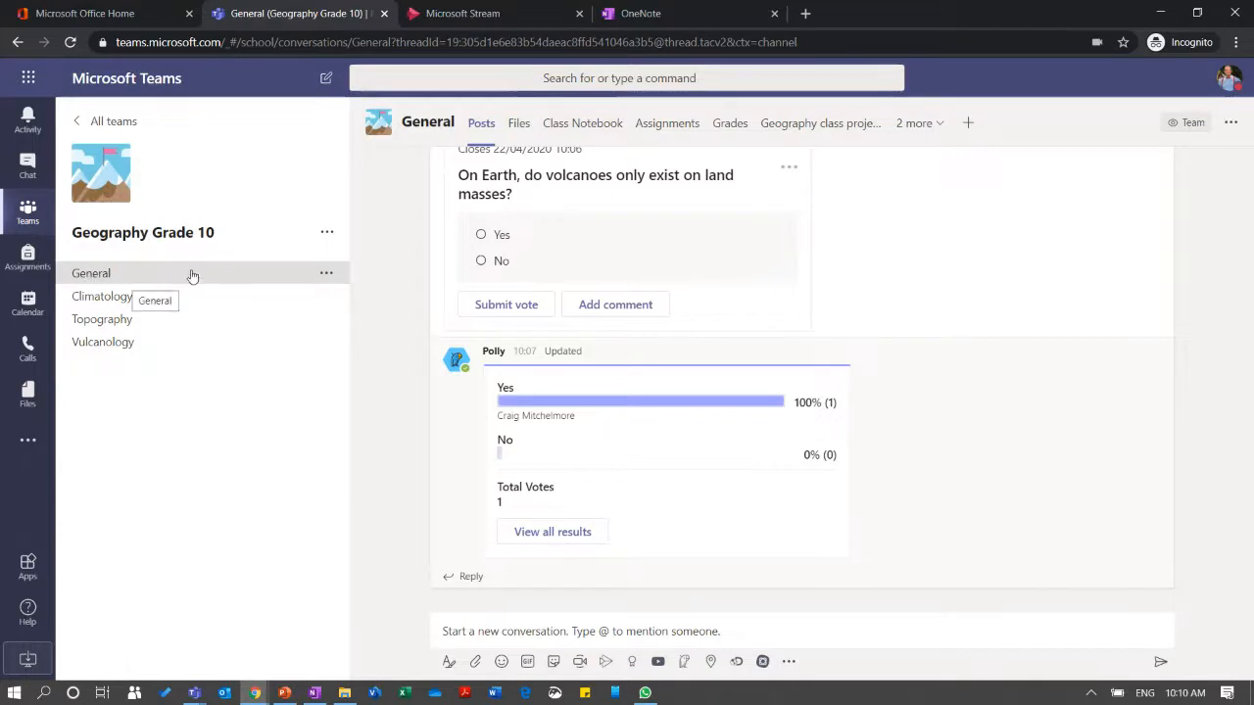
{"action": "left_click", "coordinate": [519, 125]}
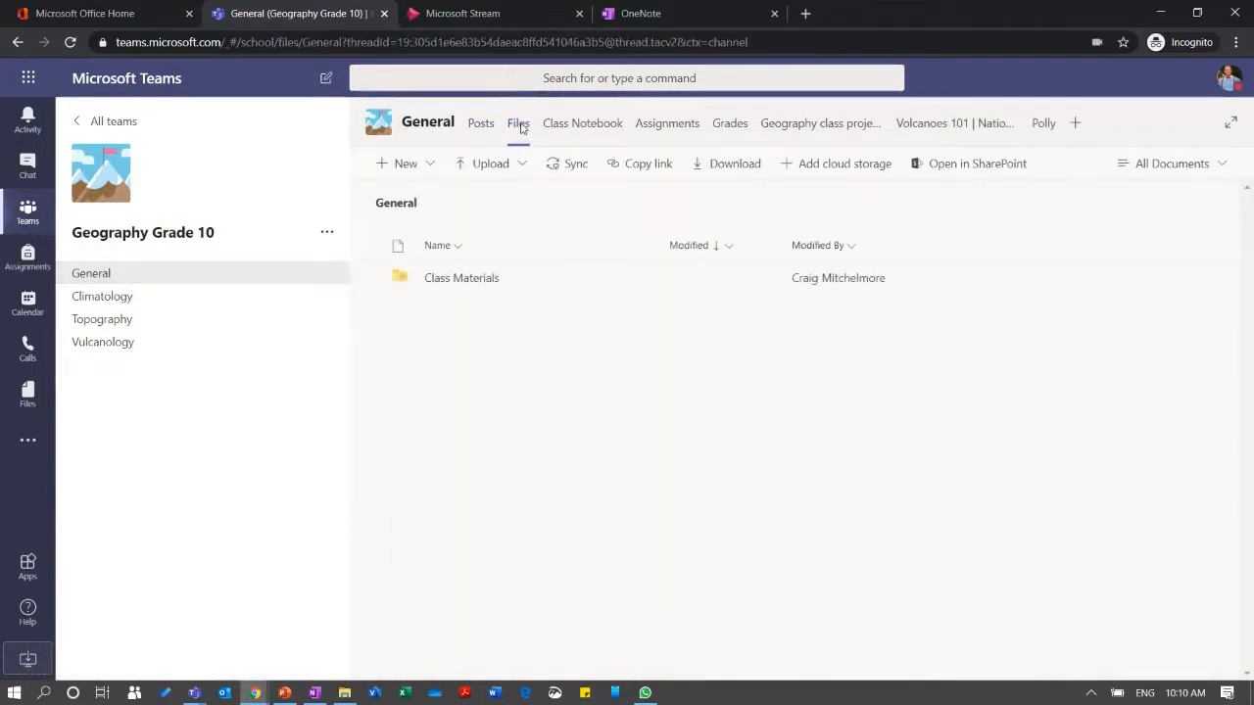
{"action": "left_click", "coordinate": [441, 283]}
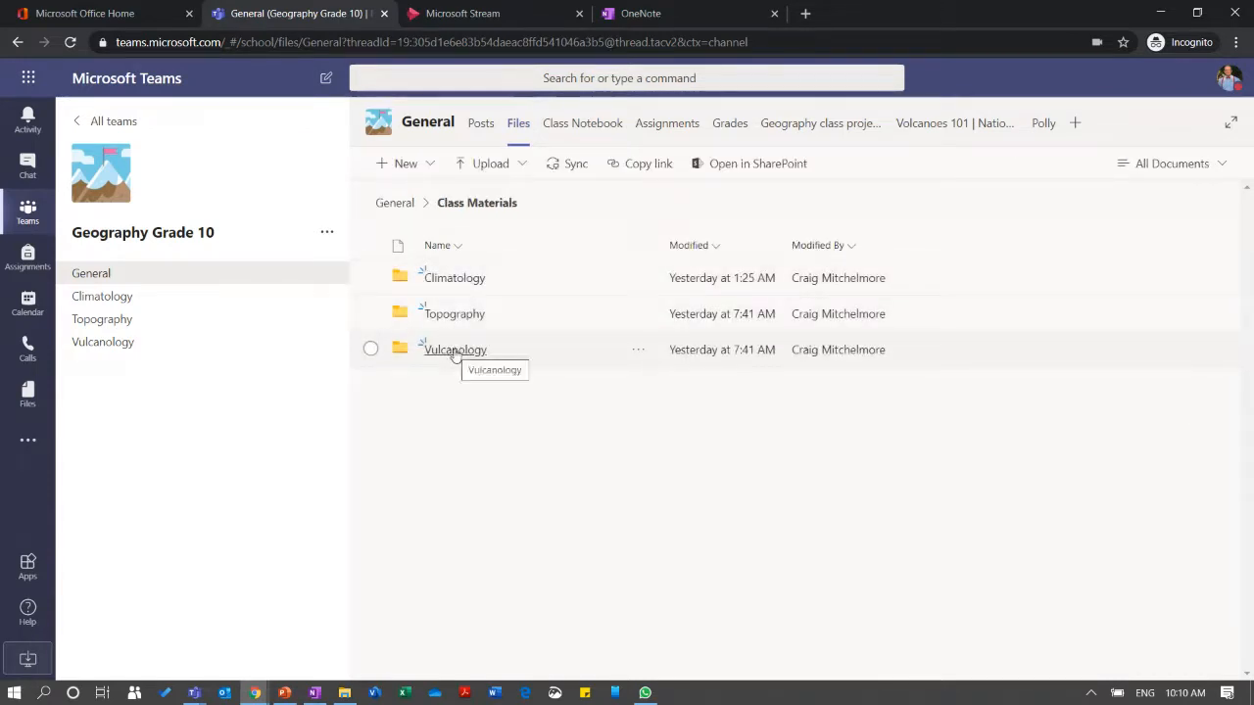
{"action": "left_click", "coordinate": [456, 351]}
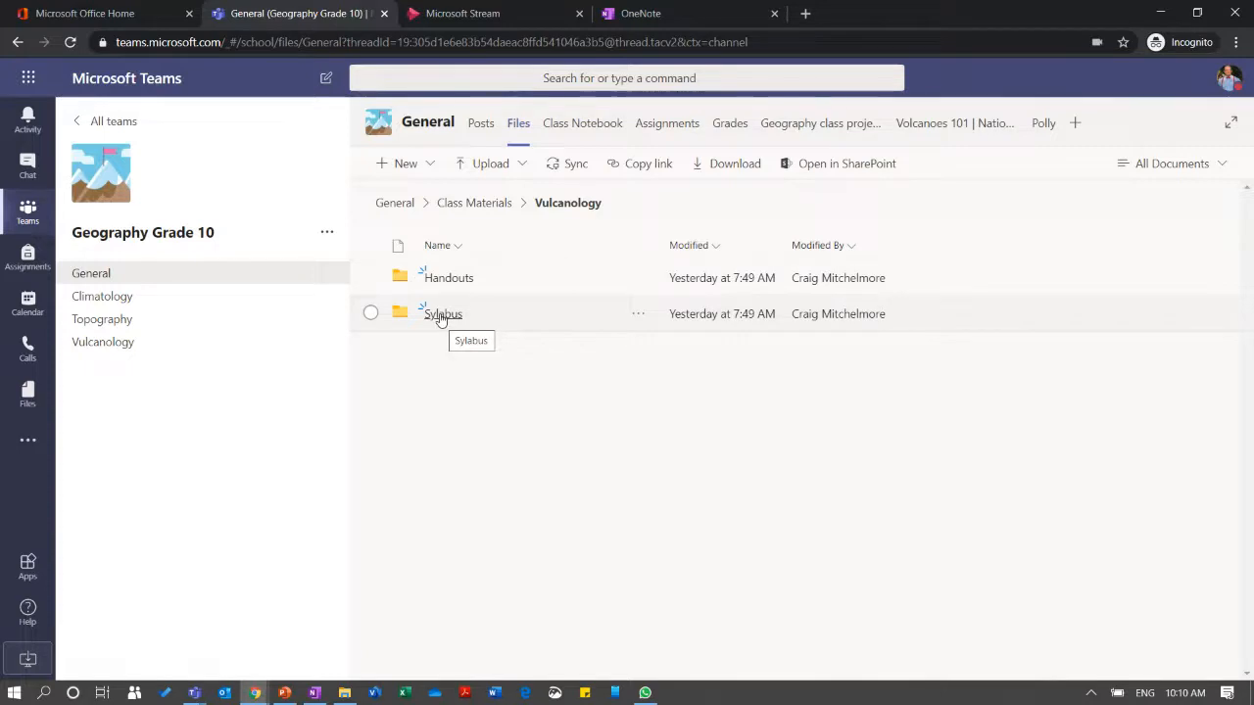
{"action": "left_click", "coordinate": [439, 317]}
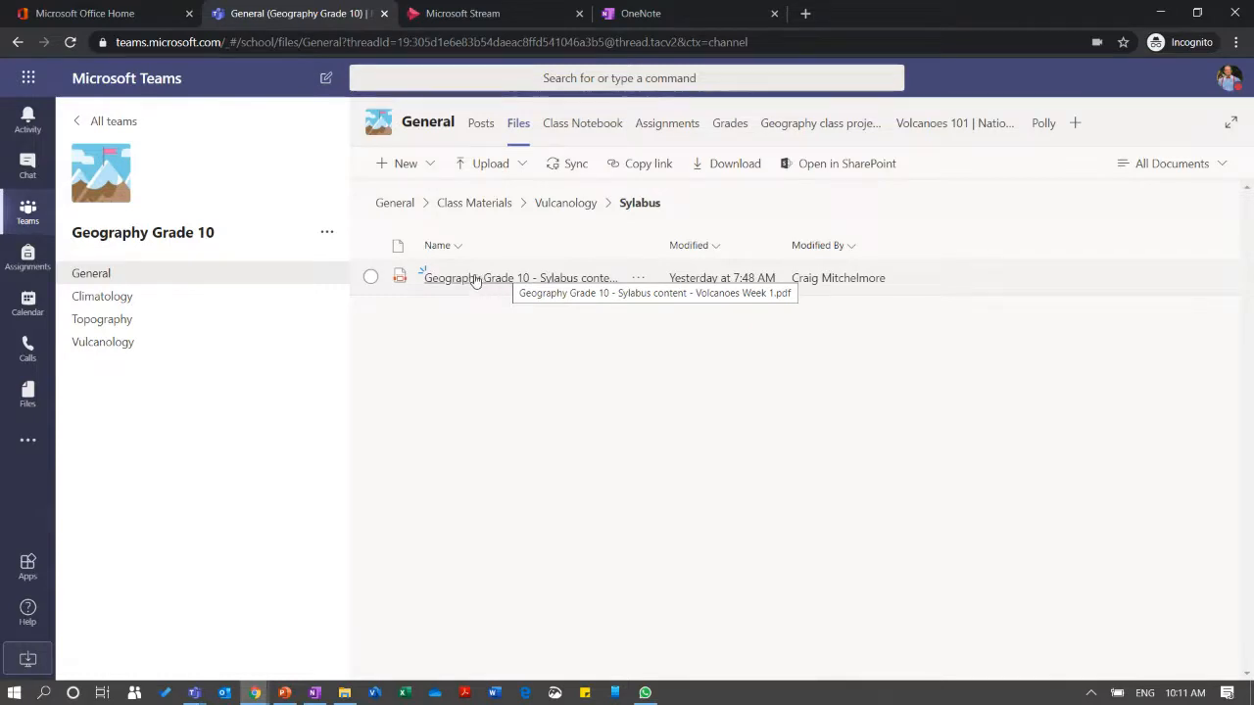
Copy the Microsoft Teams link to the file Geography Grade 10 - Sylabus content - Volcanoes Week 1.pdf.
{"action": "right_click", "coordinate": [547, 283]}
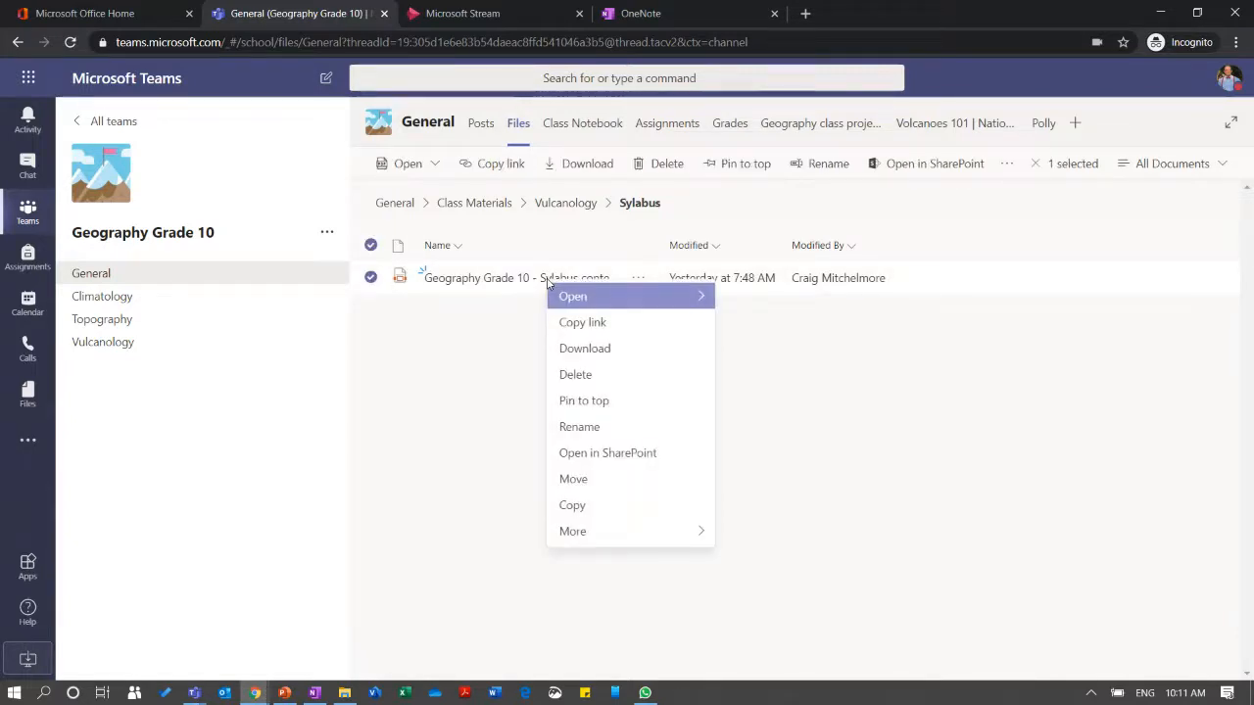
{"action": "left_click", "coordinate": [583, 329]}
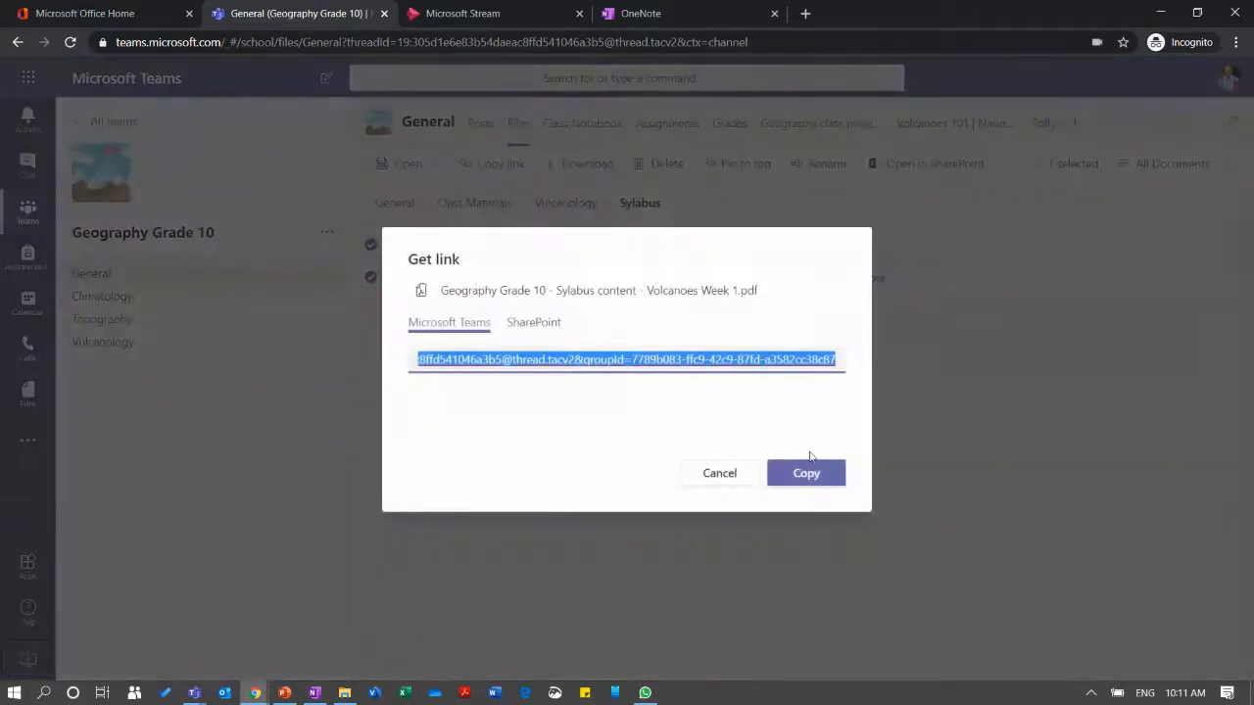
{"action": "left_click", "coordinate": [816, 475]}
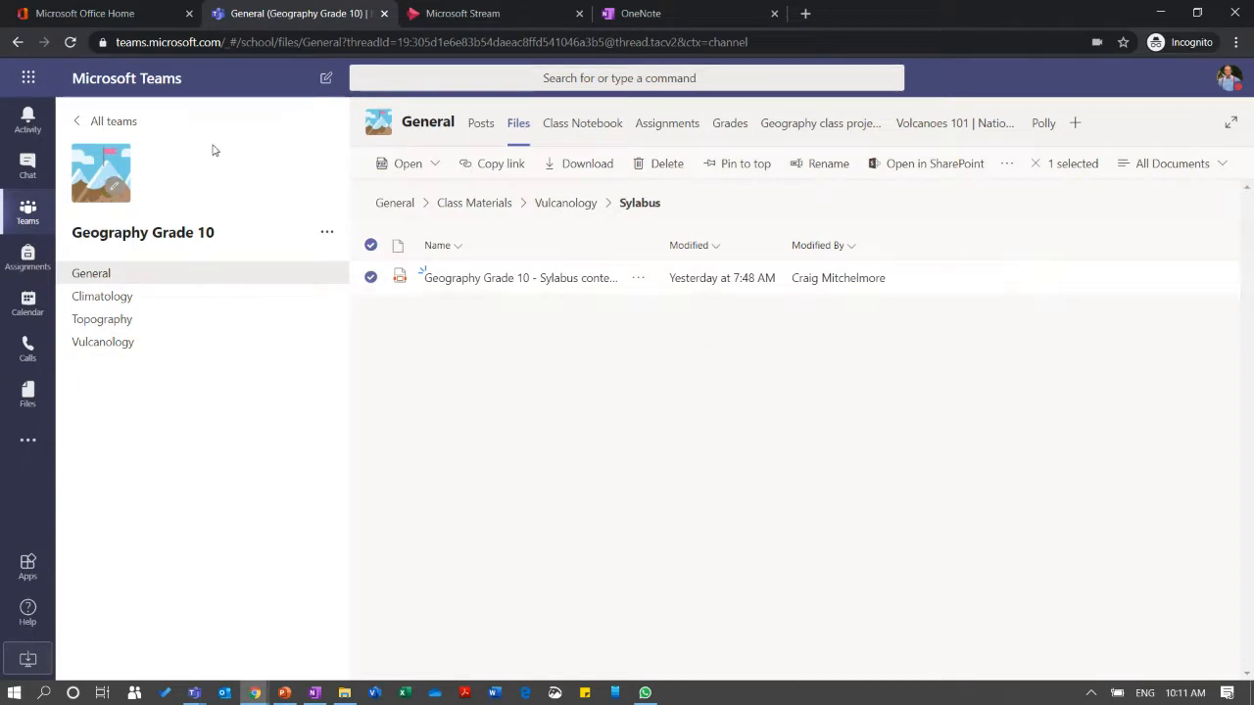
Start a new calendar meeting for 16 April 2020 from 08:00 to 09:00 titled "Geography - Grade 10 - Volcanoes".
{"action": "left_click", "coordinate": [29, 310]}
{"action": "scroll", "coordinate": [817, 308], "scroll_direction": "up", "scroll_amount": 1}
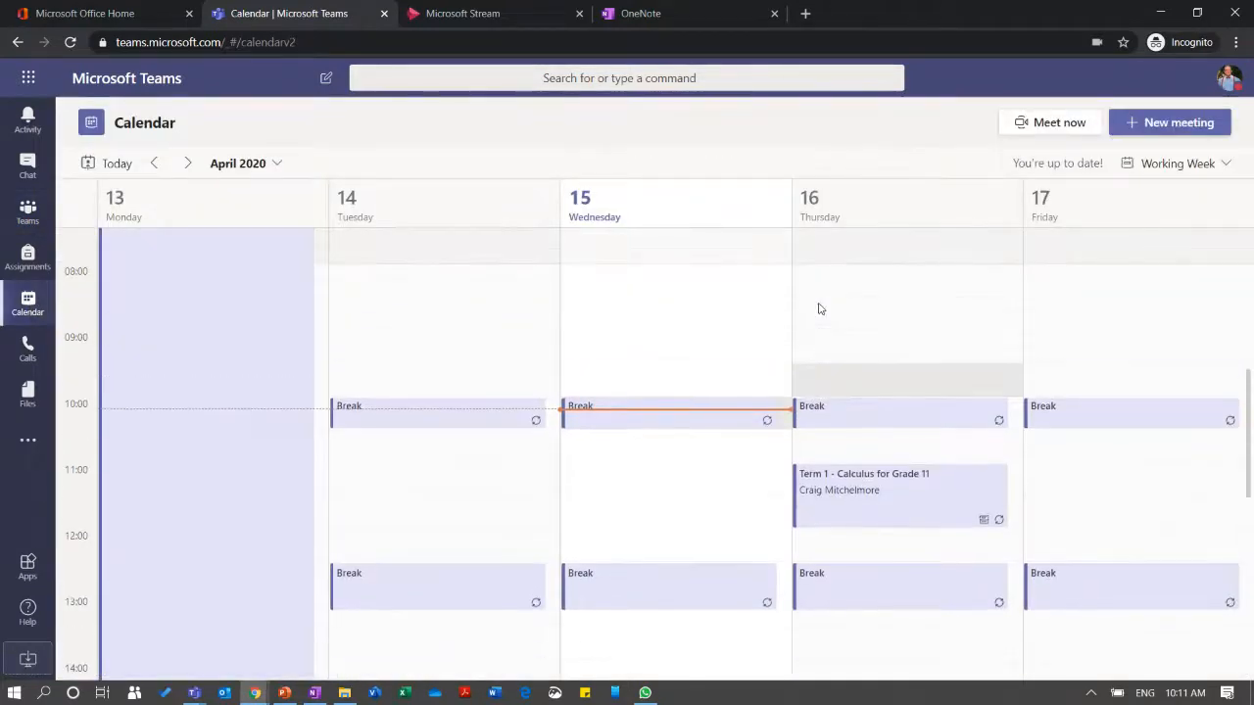
{"action": "left_click_drag", "start_coordinate": [816, 285], "coordinate": [820, 328]}
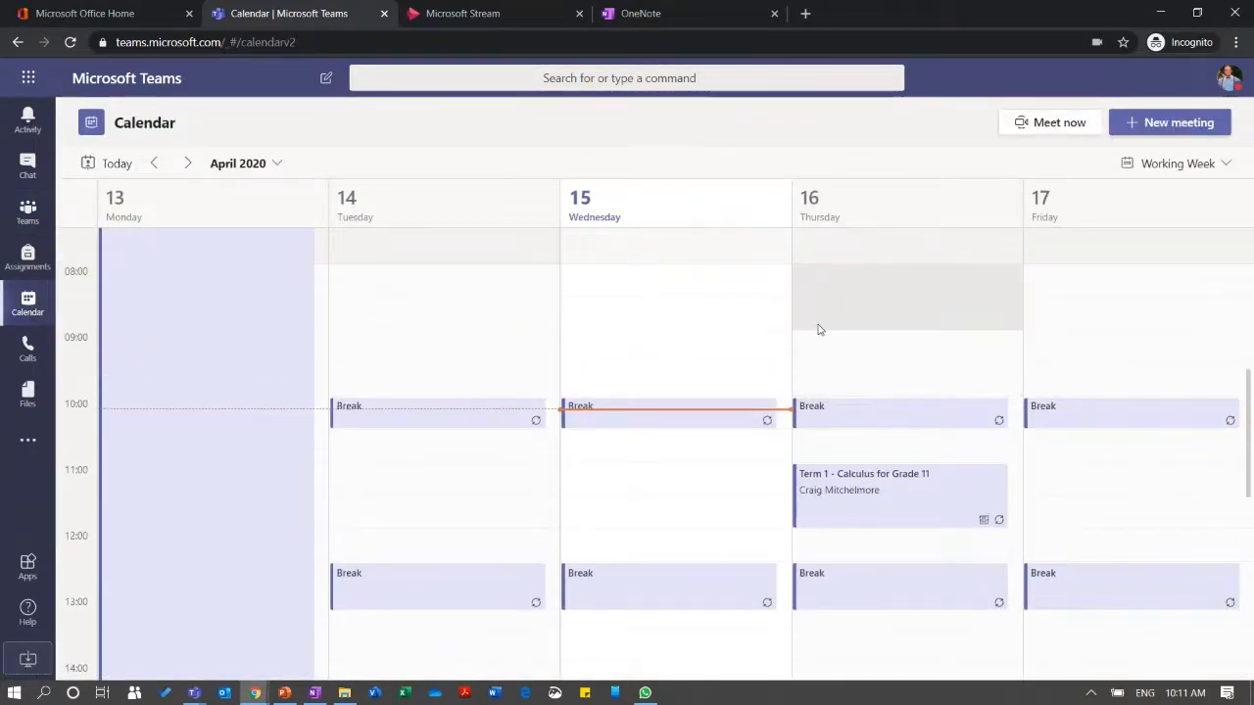
{"action": "left_click", "coordinate": [821, 330]}
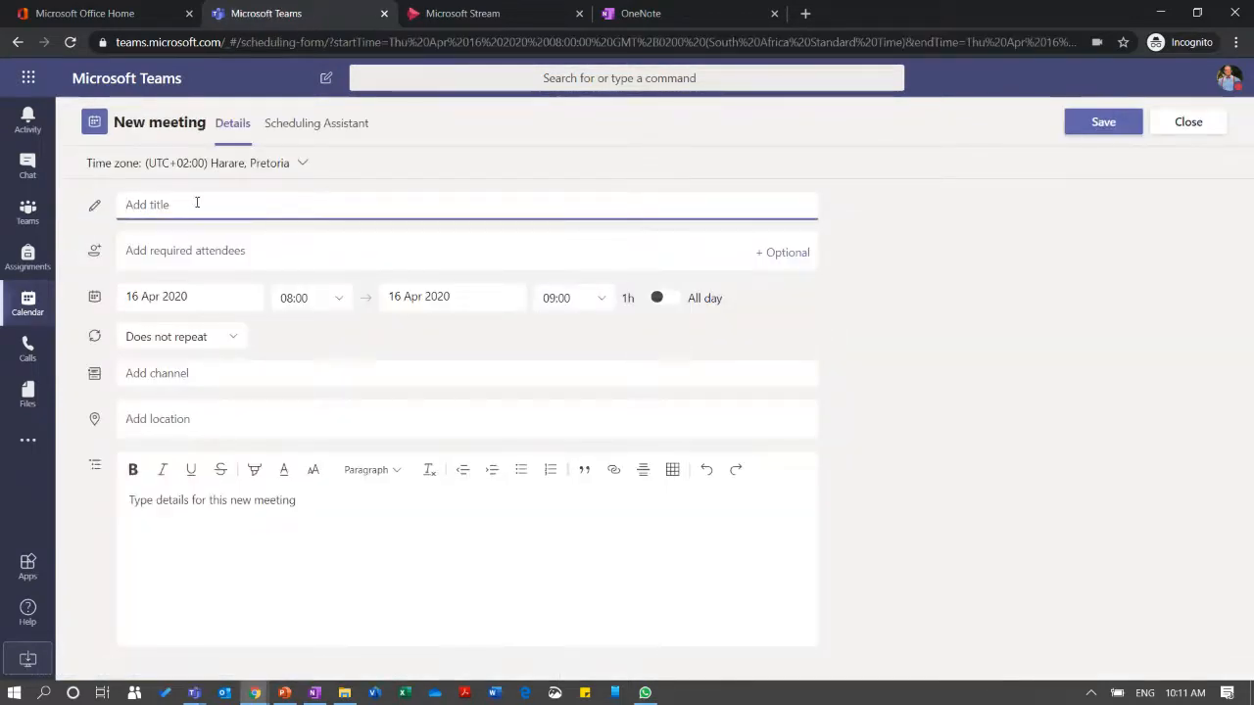
{"action": "type", "text": "Geography"}
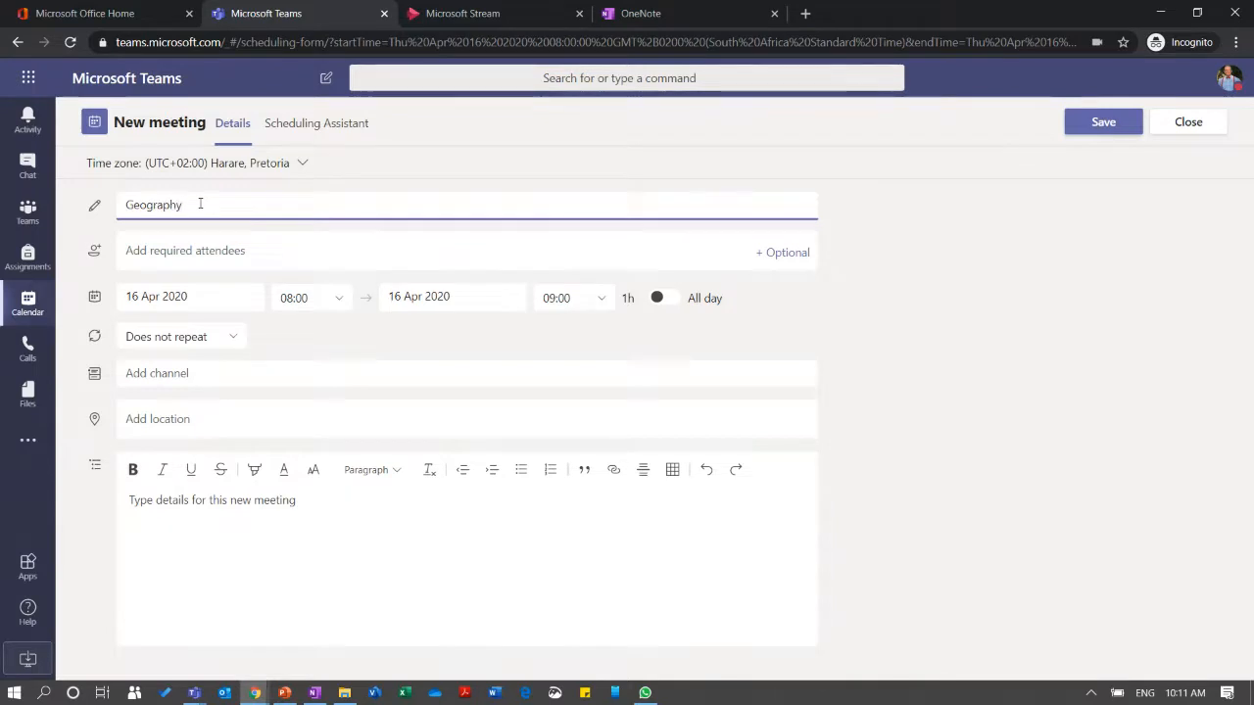
{"action": "type", "text": " - Grade"}
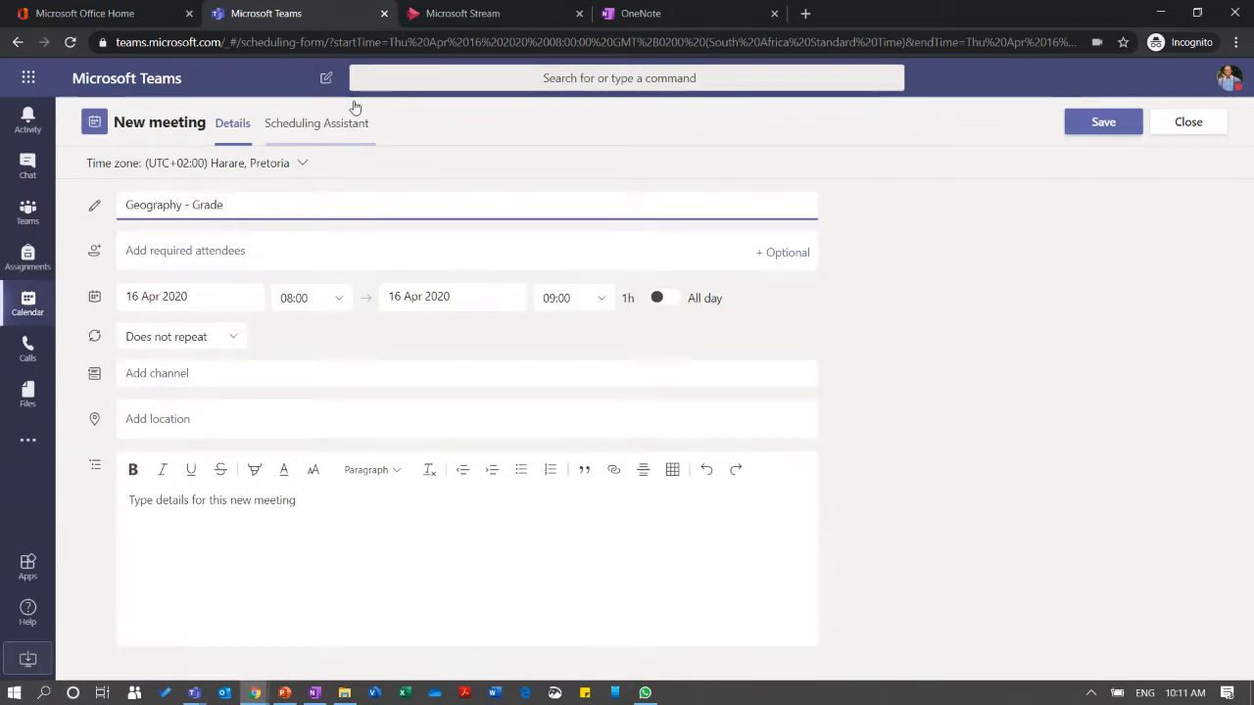
{"action": "type", "text": " 10 -"}
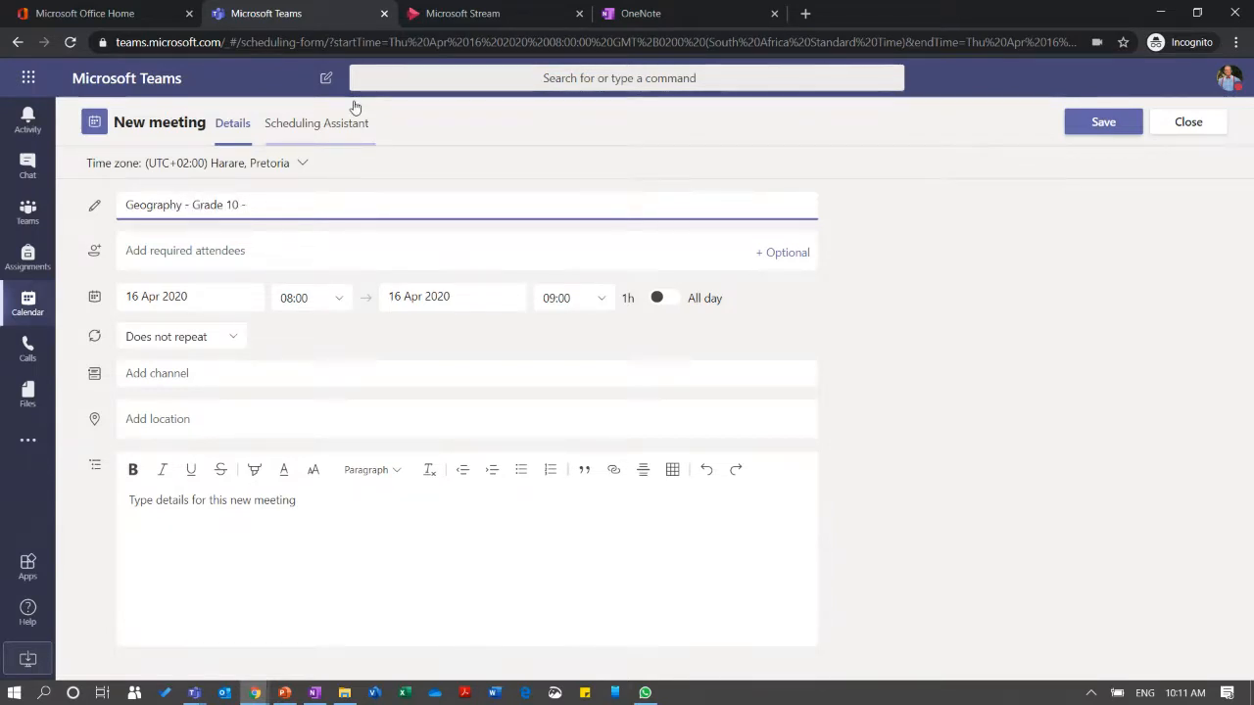
{"action": "type", "text": " Volcanoes"}
Set a custom recurrence for the meeting, every week on Thursday from 16 April until 30 April 2020.
{"action": "left_click", "coordinate": [233, 340]}
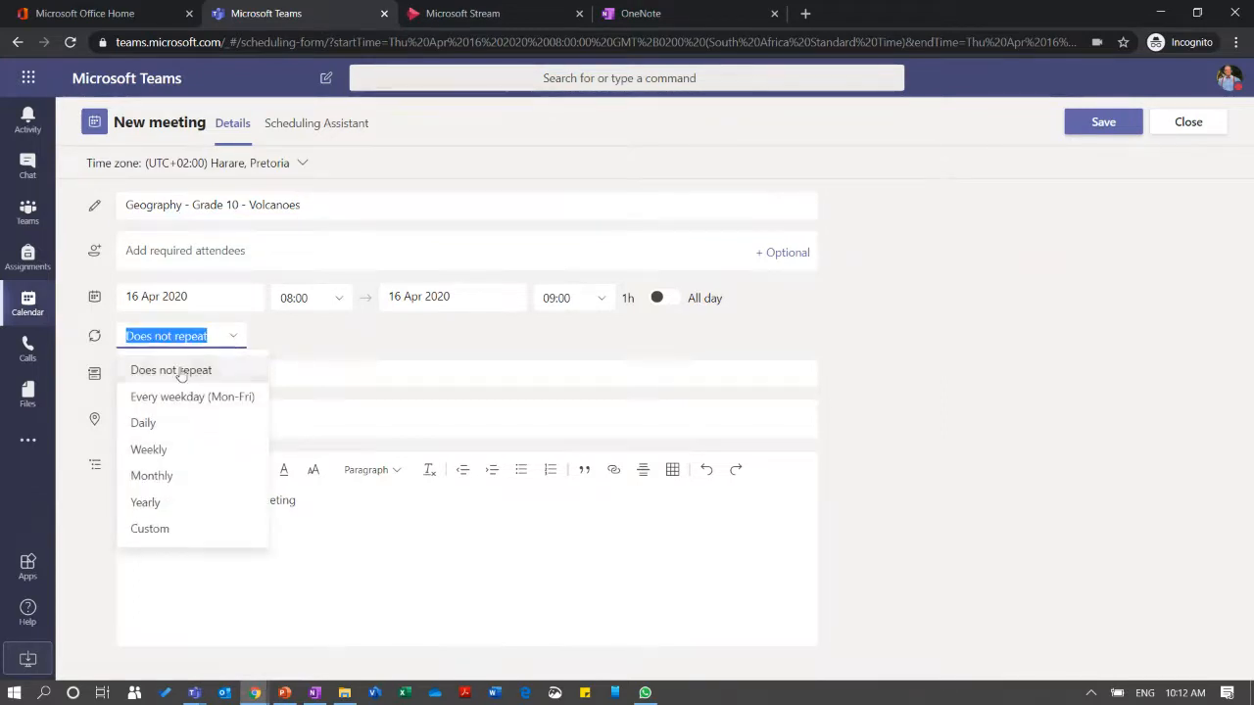
{"action": "left_click", "coordinate": [157, 449]}
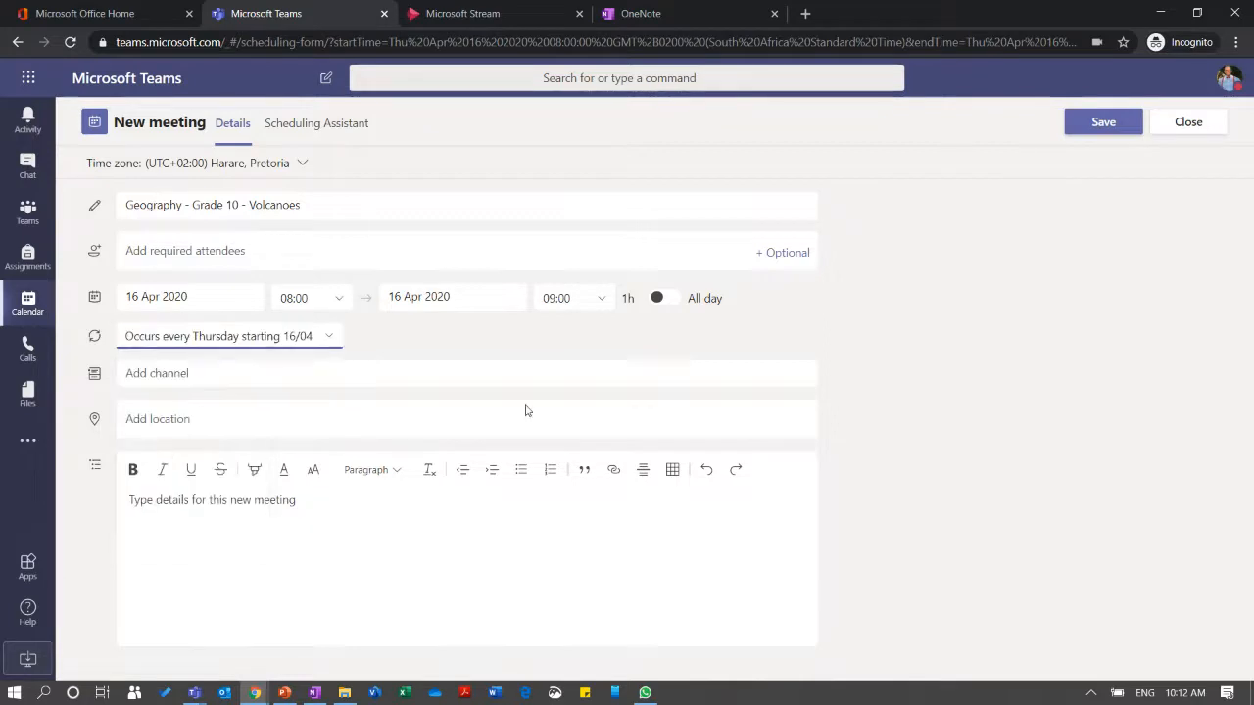
{"action": "left_click", "coordinate": [327, 339]}
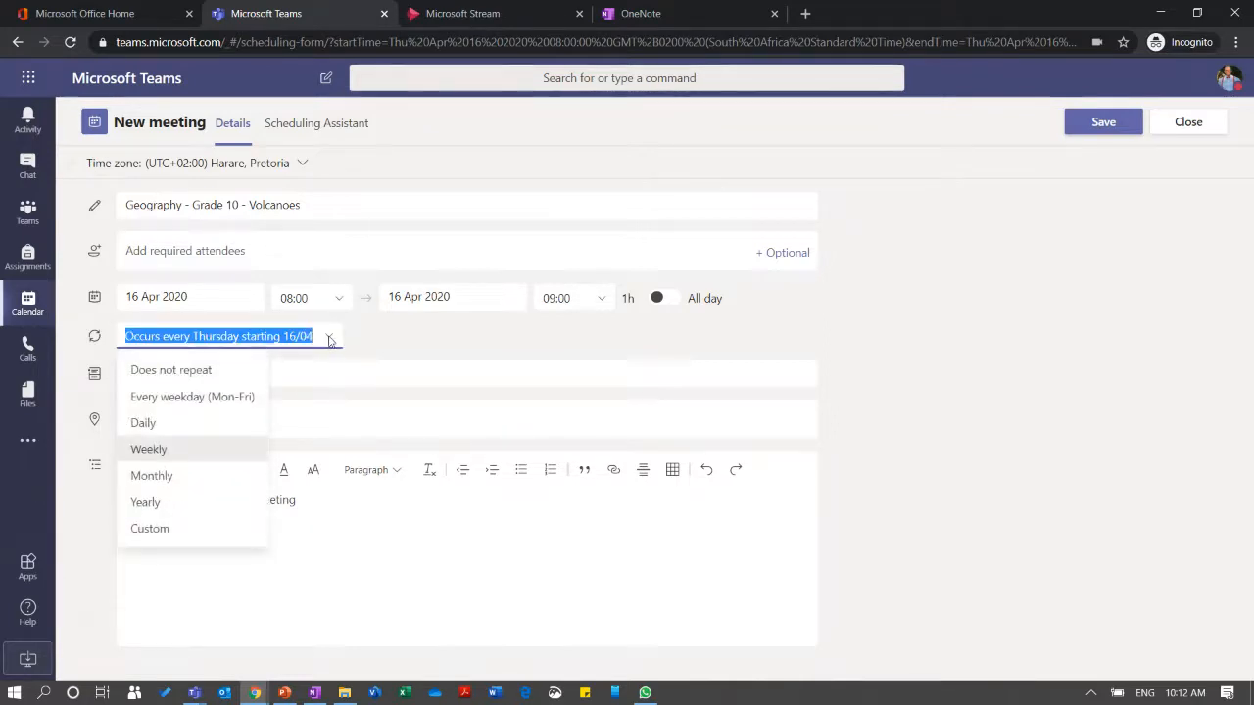
{"action": "left_click", "coordinate": [149, 529]}
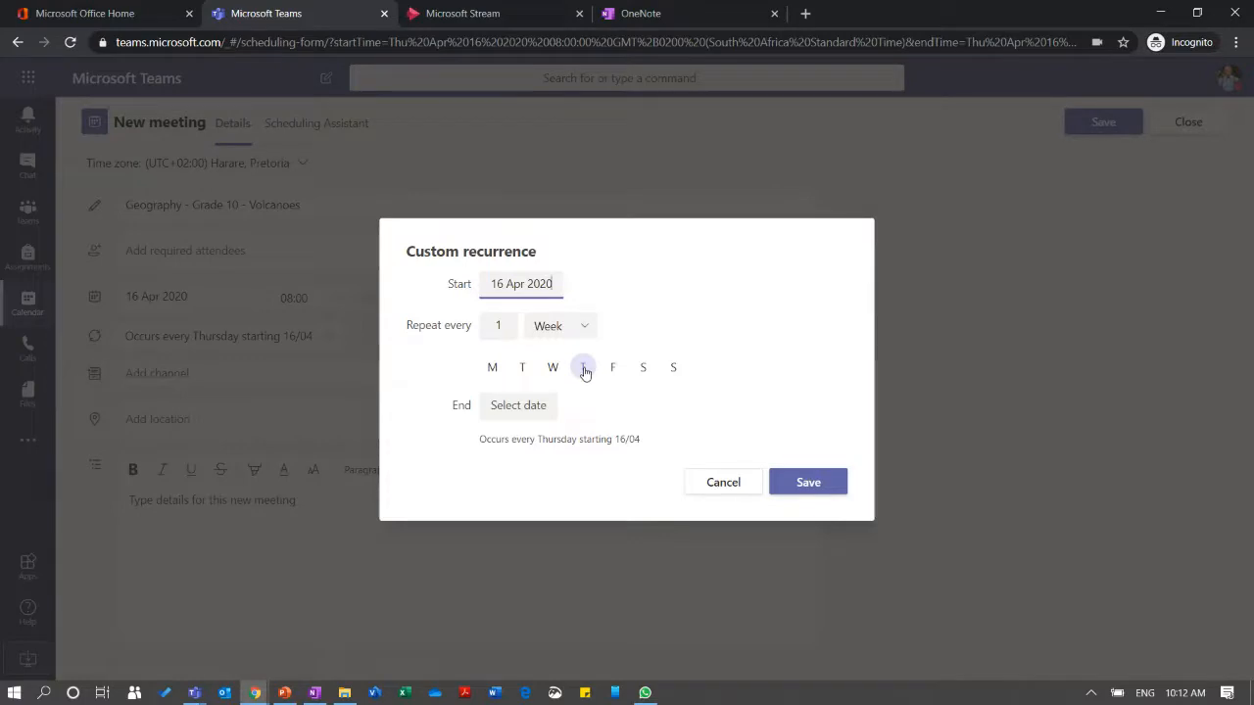
{"action": "left_click", "coordinate": [527, 407]}
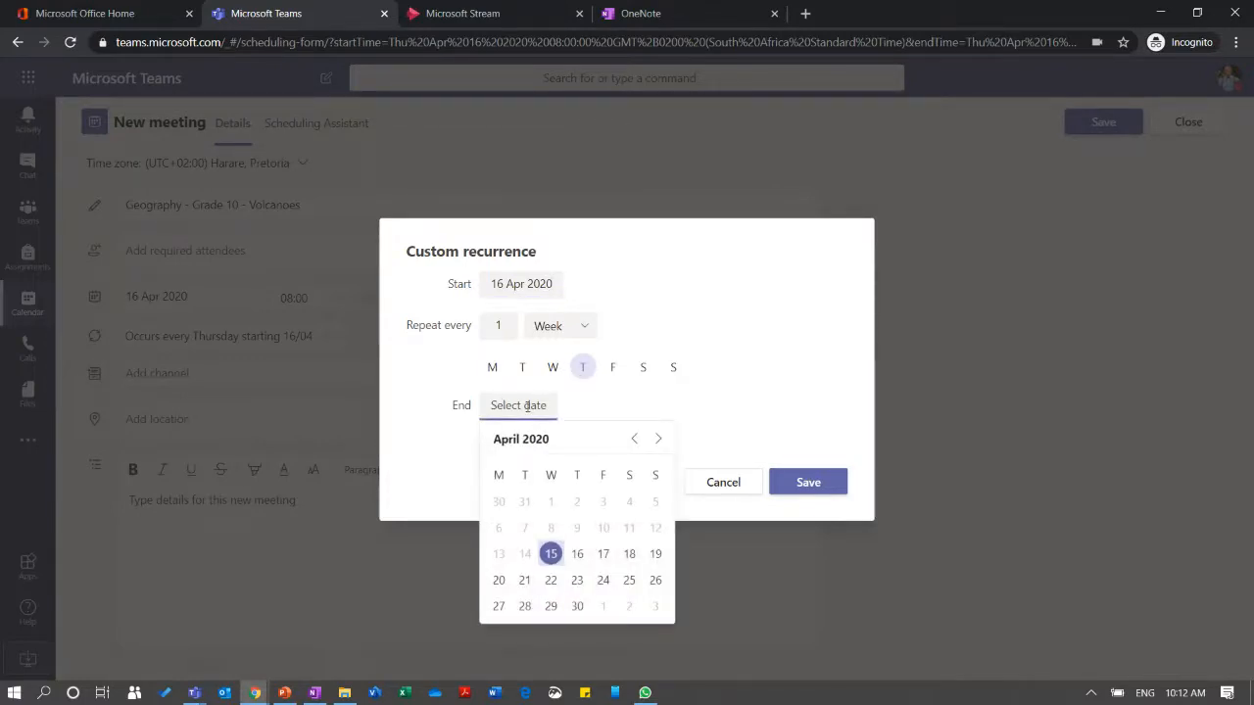
{"action": "left_click", "coordinate": [578, 608]}
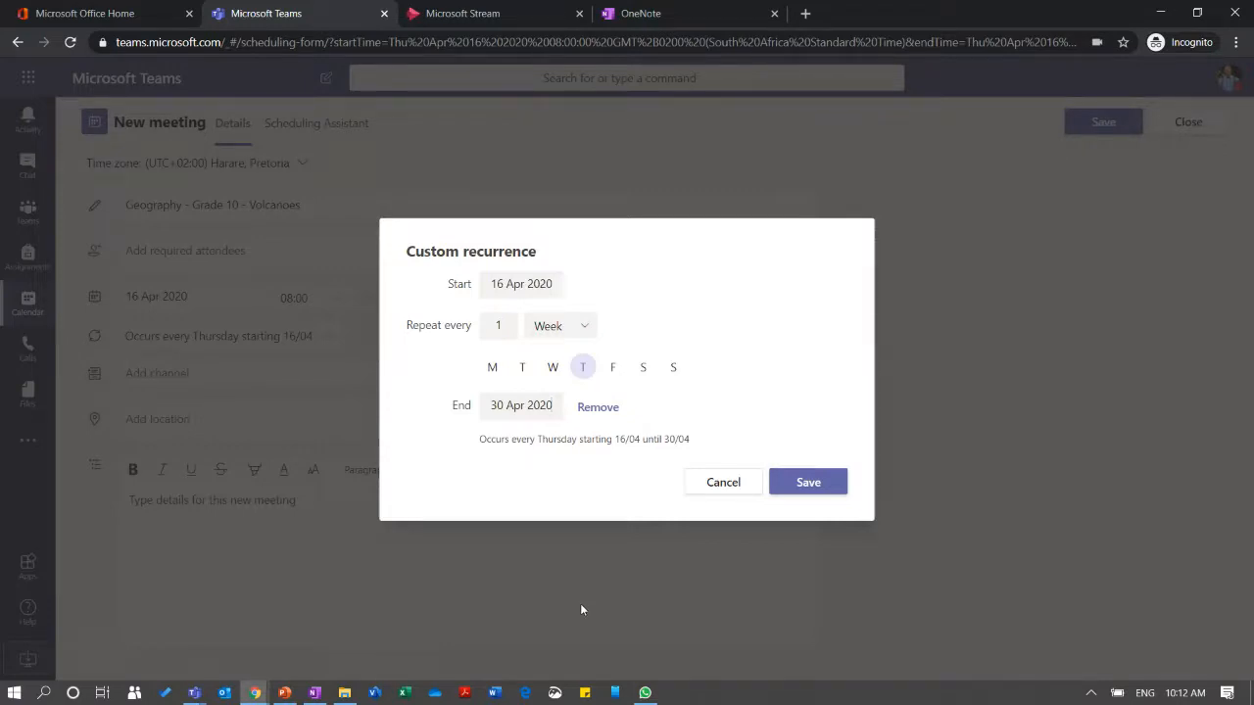
{"action": "left_click", "coordinate": [829, 482]}
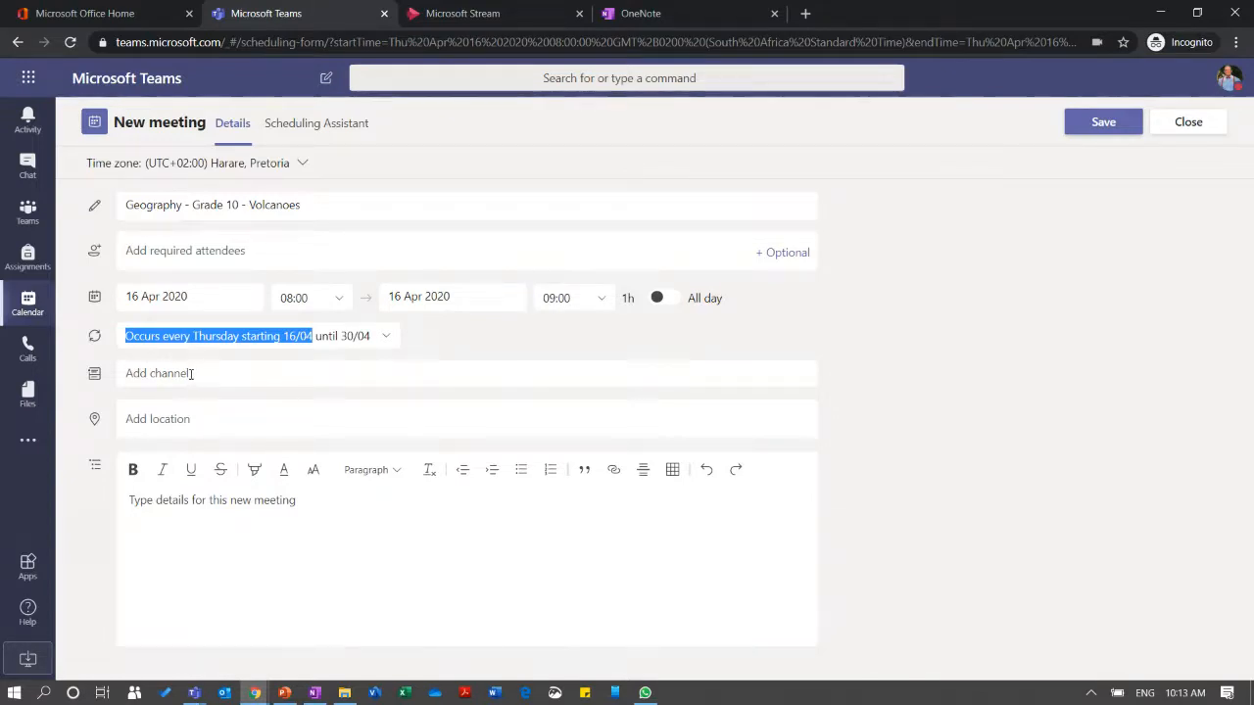
Assign the meeting to the Vulcanology channel of Geography Grade 10 and set its location to Online.
{"action": "left_click", "coordinate": [155, 373]}
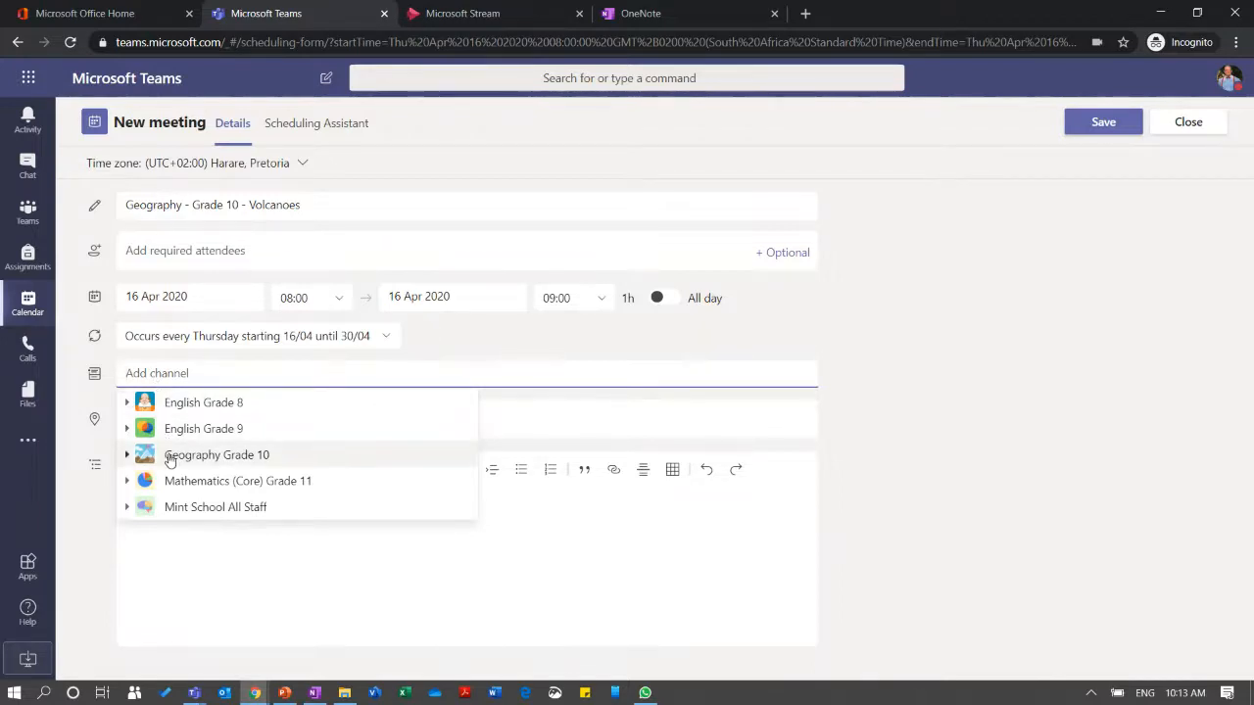
{"action": "left_click", "coordinate": [127, 456]}
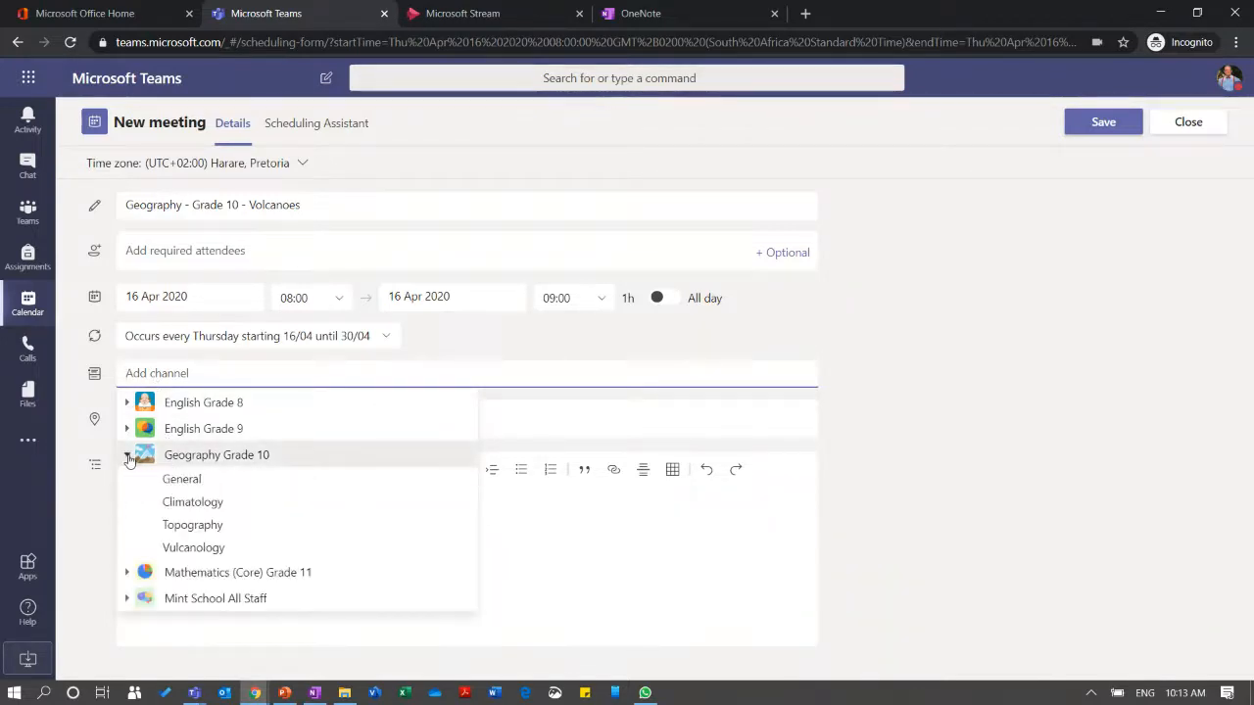
{"action": "left_click", "coordinate": [196, 548]}
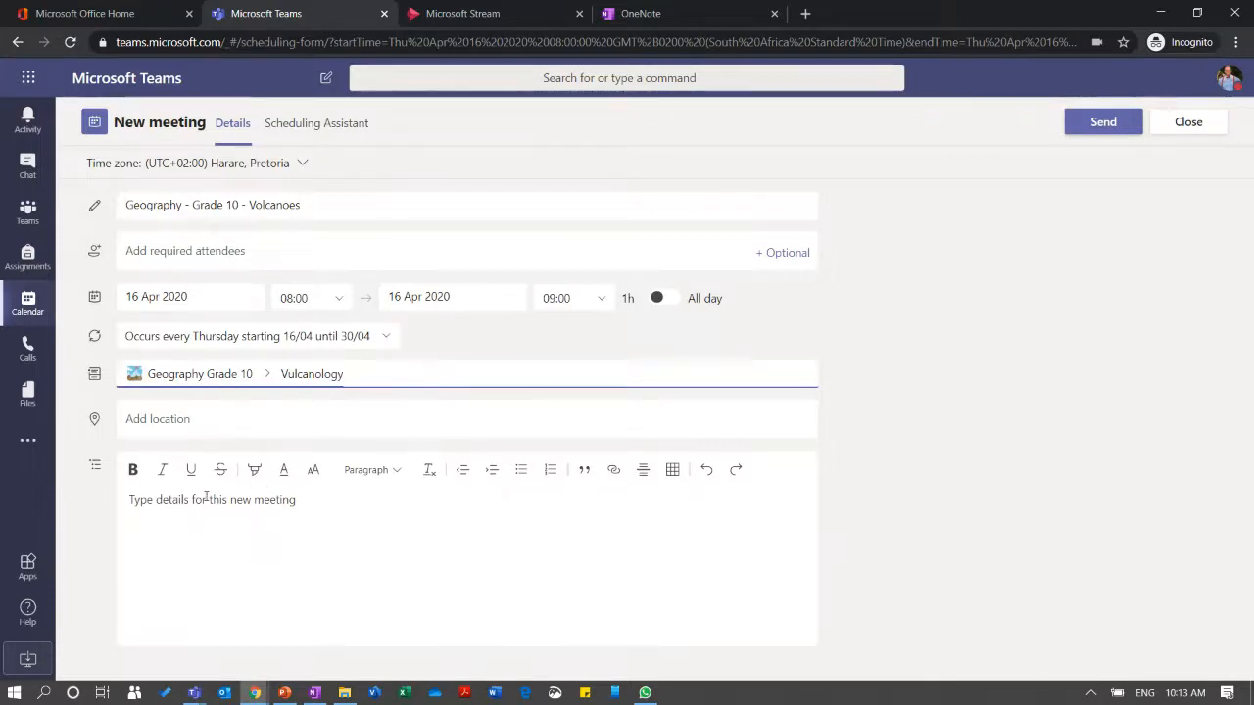
{"action": "left_click", "coordinate": [200, 418]}
{"action": "type", "text": "Online"}
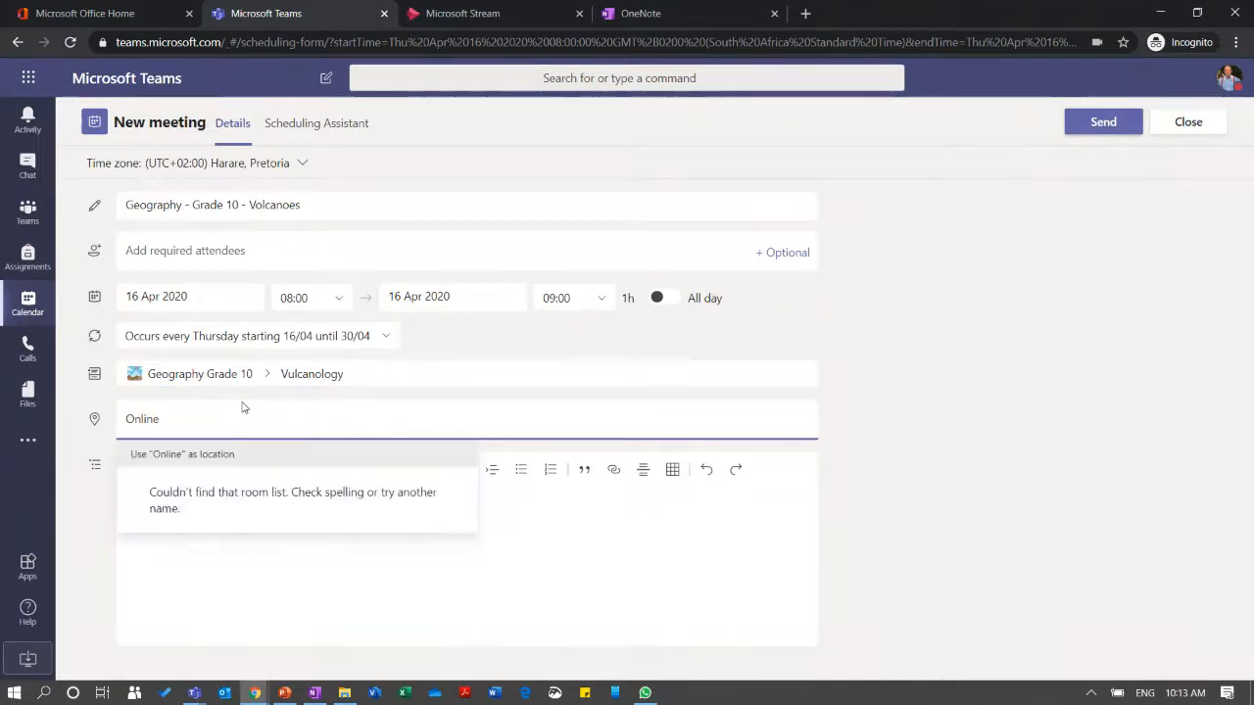
{"action": "left_click", "coordinate": [247, 455]}
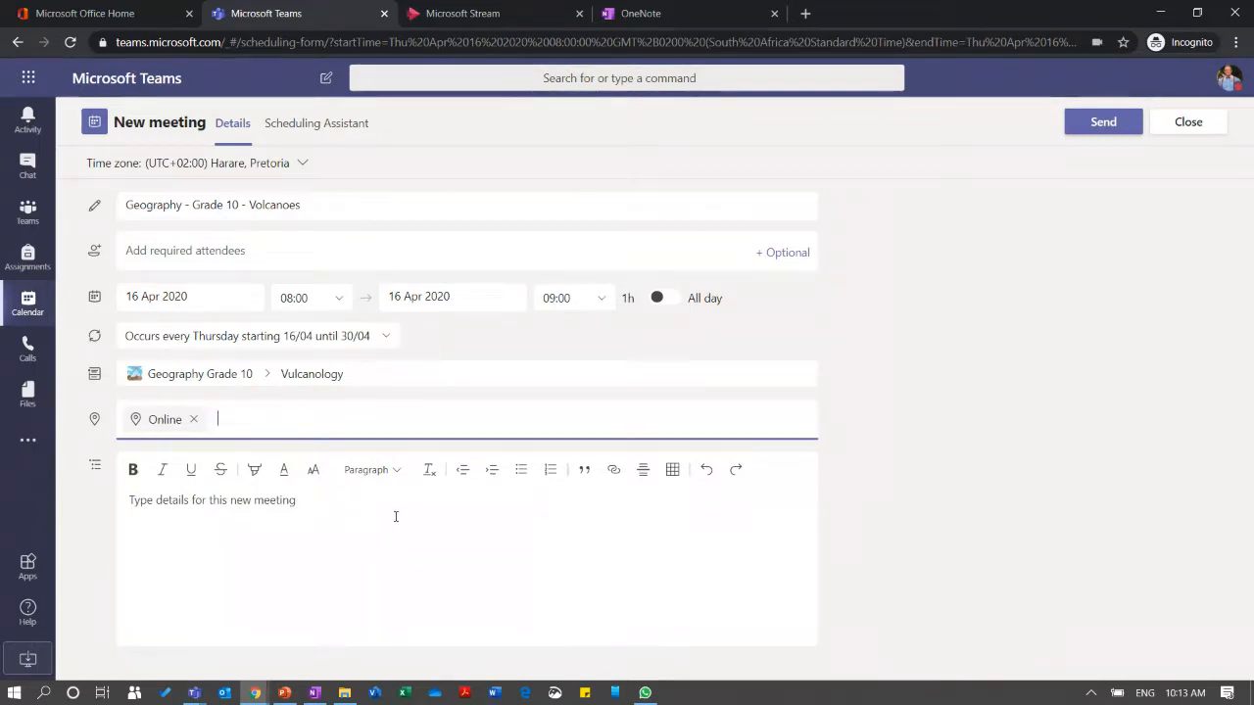
Begin the meeting details with "Hi Students" and the line "Please could you do the online reading before you attend this class".
{"action": "left_click", "coordinate": [332, 498]}
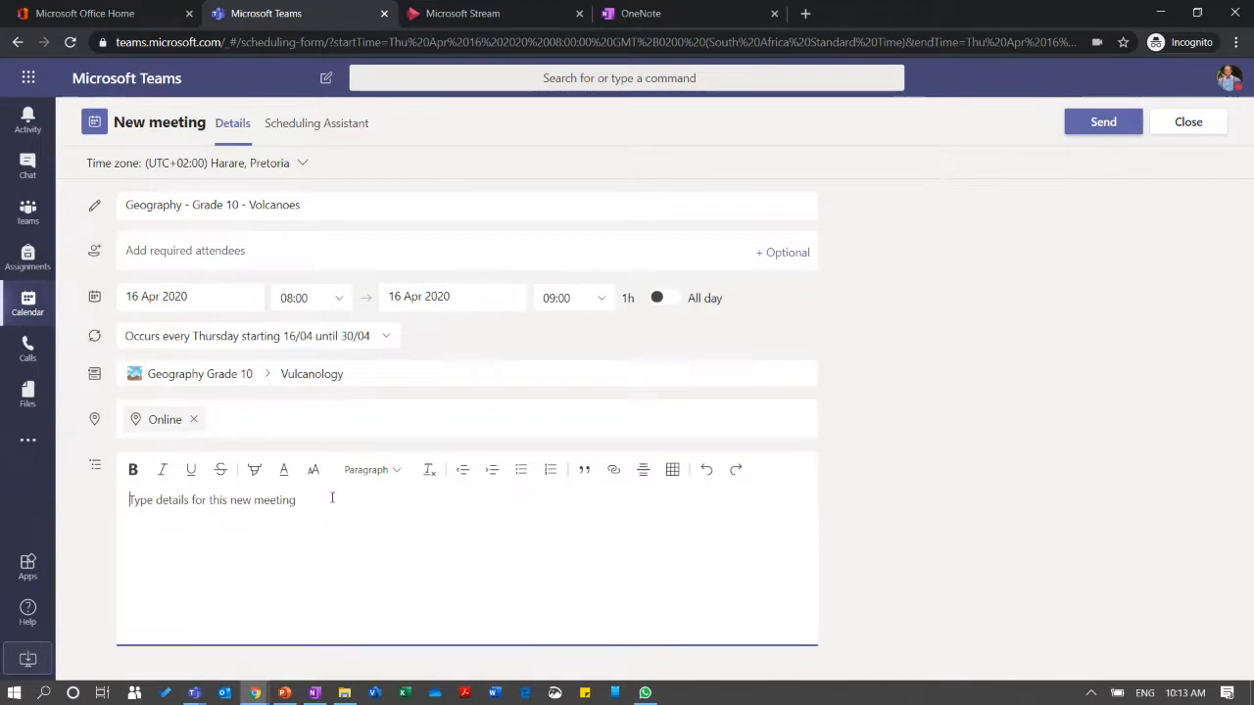
{"action": "type", "text": "Hi"}
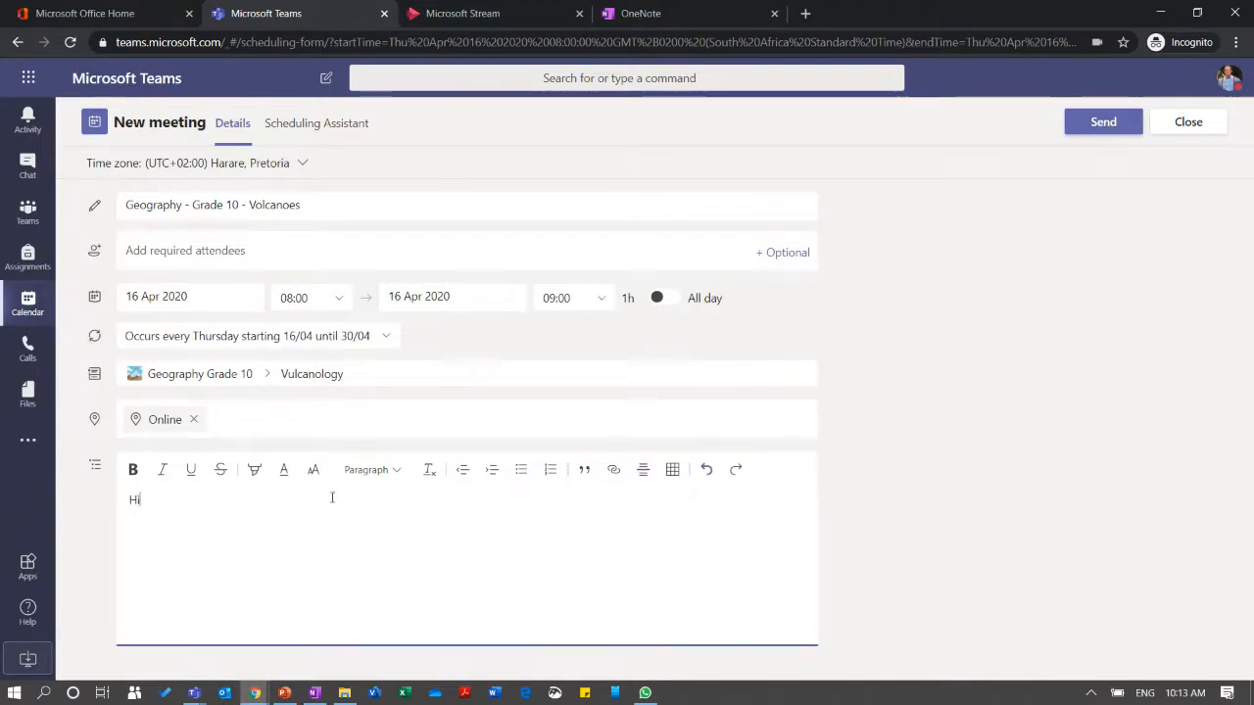
{"action": "type", "text": " Students  "}
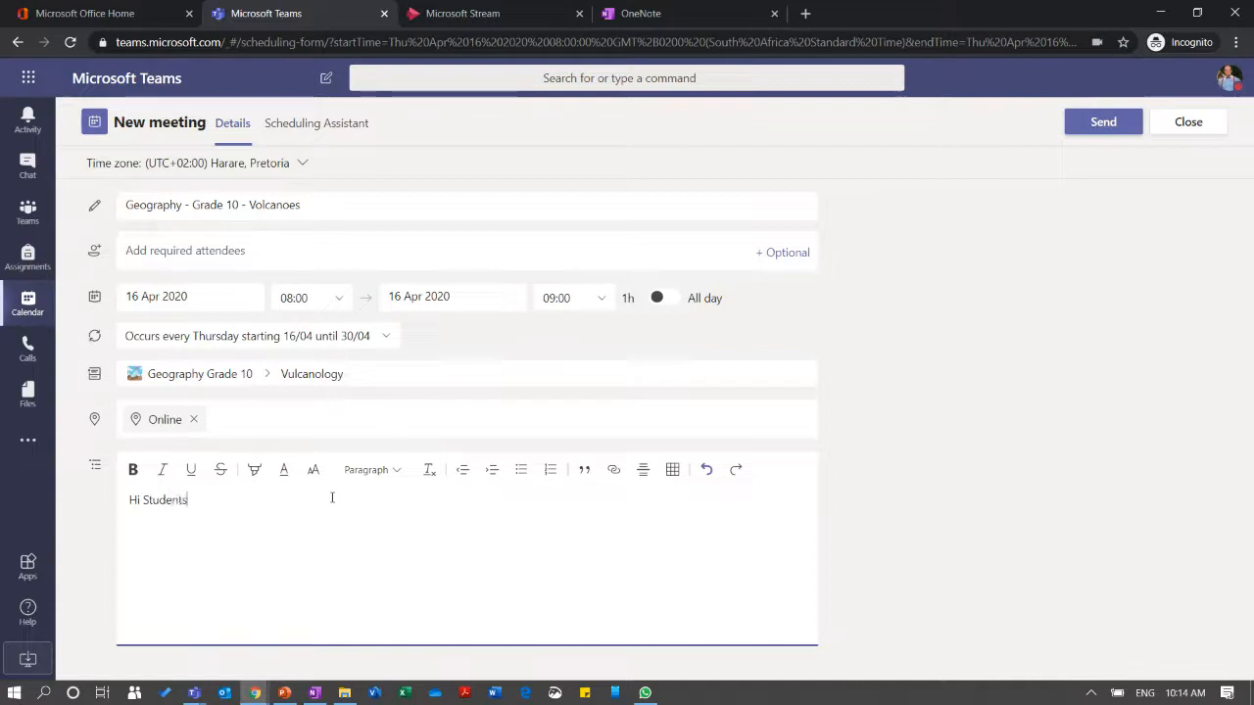
{"action": "type", "text": "Please c"}
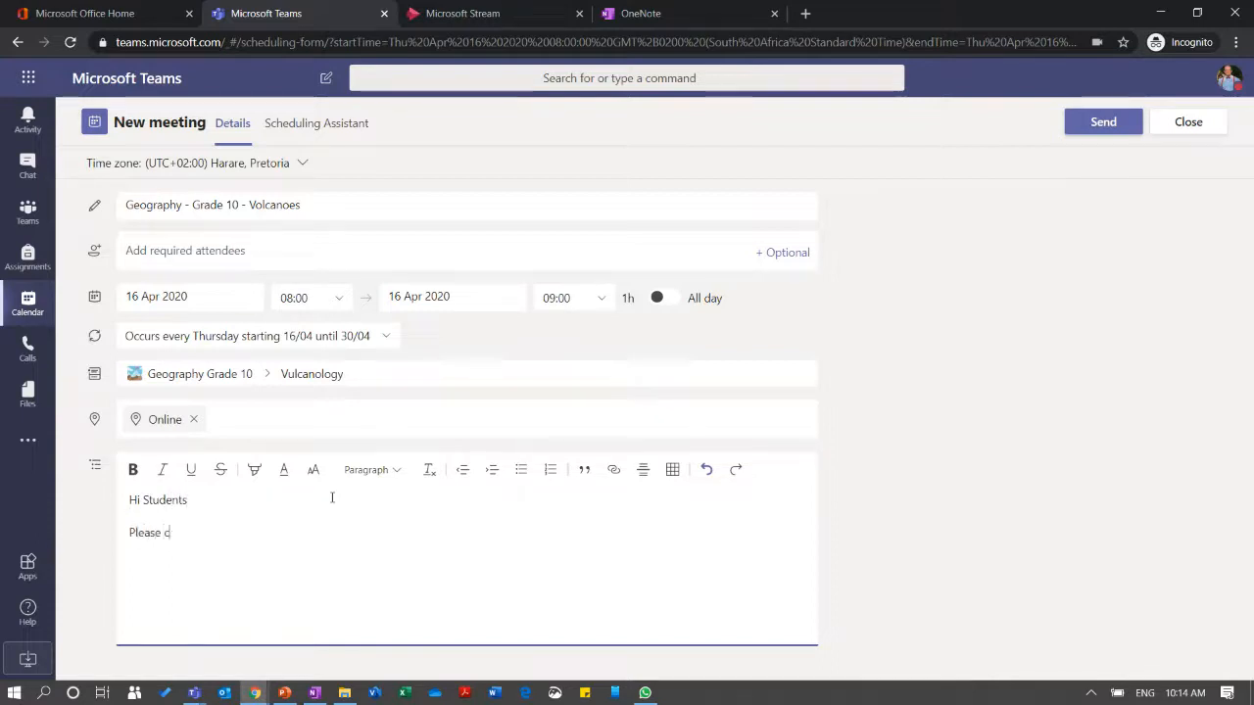
{"action": "type", "text": "ould you do the "}
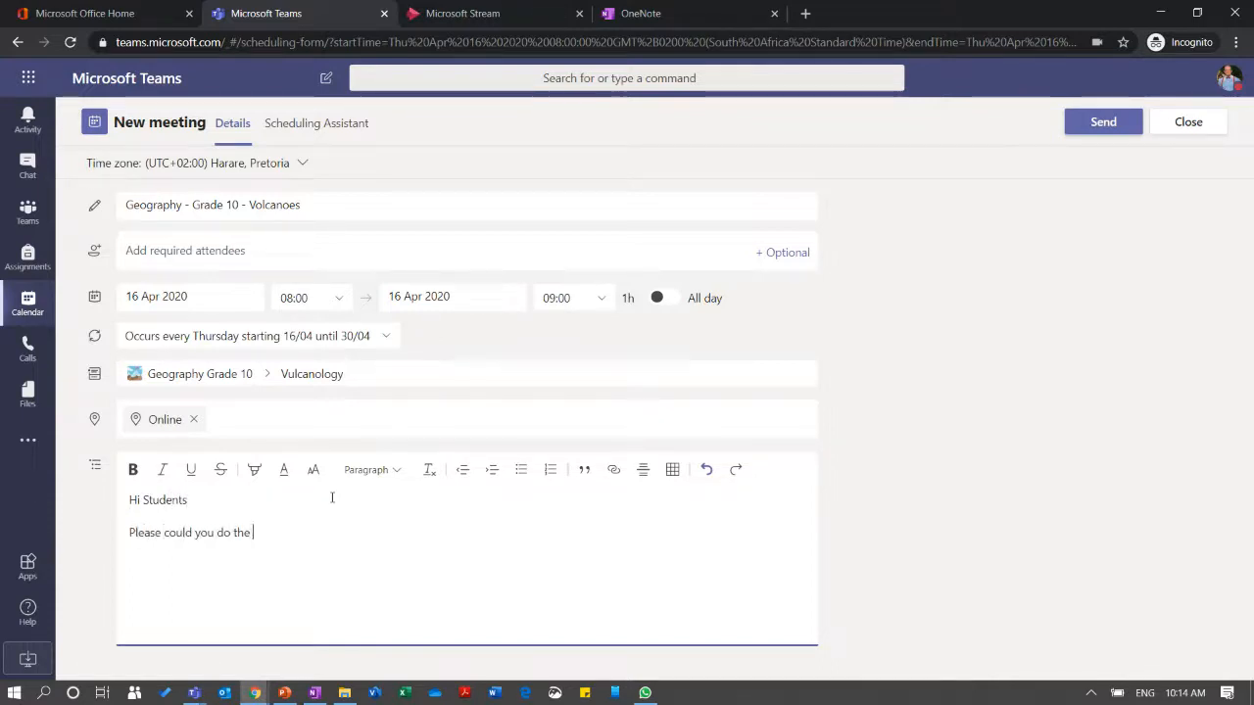
{"action": "type", "text": "online "}
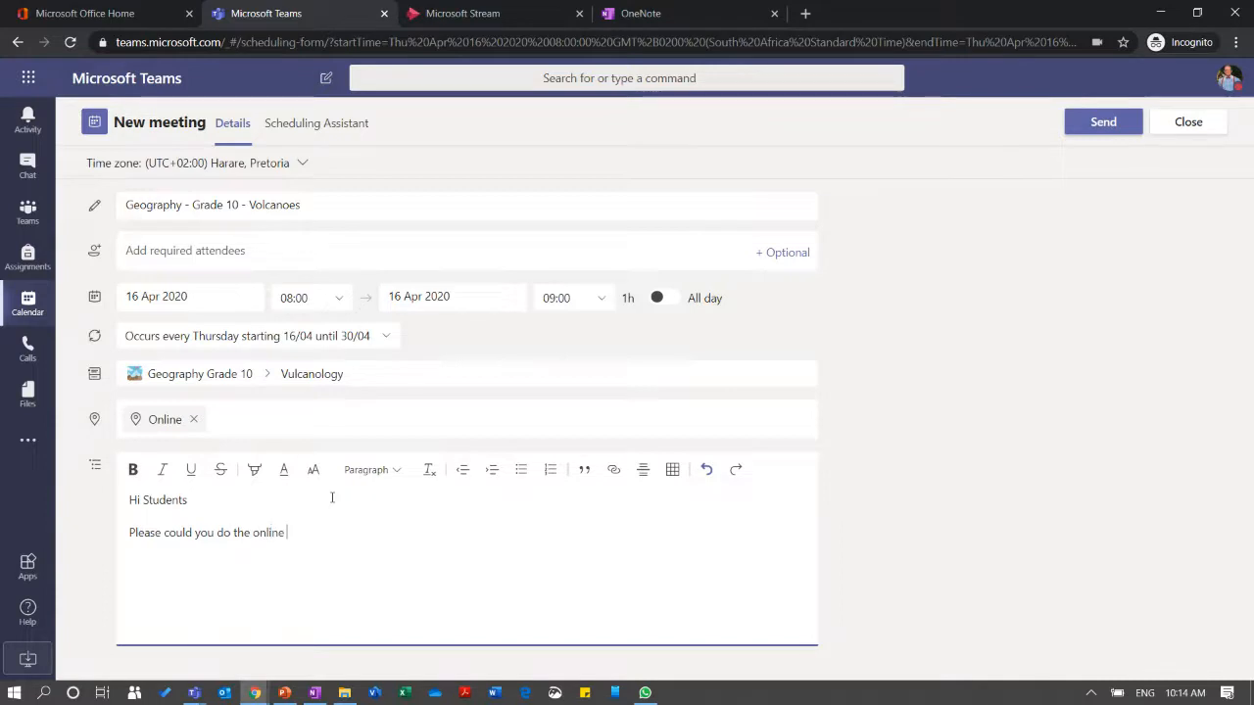
{"action": "type", "text": "reading before you attend this class"}
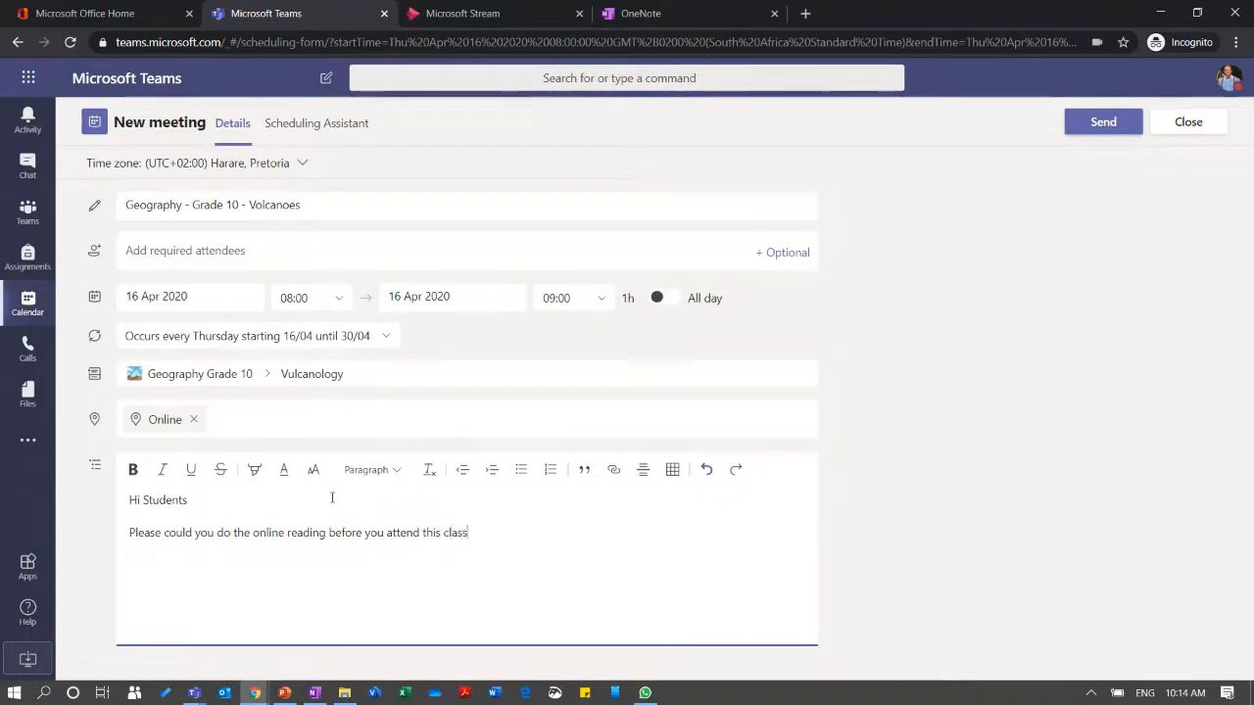
Sign off the meeting details with "Many thanks" and "Teacher" on separate lines.
{"action": "key", "text": "Return"}
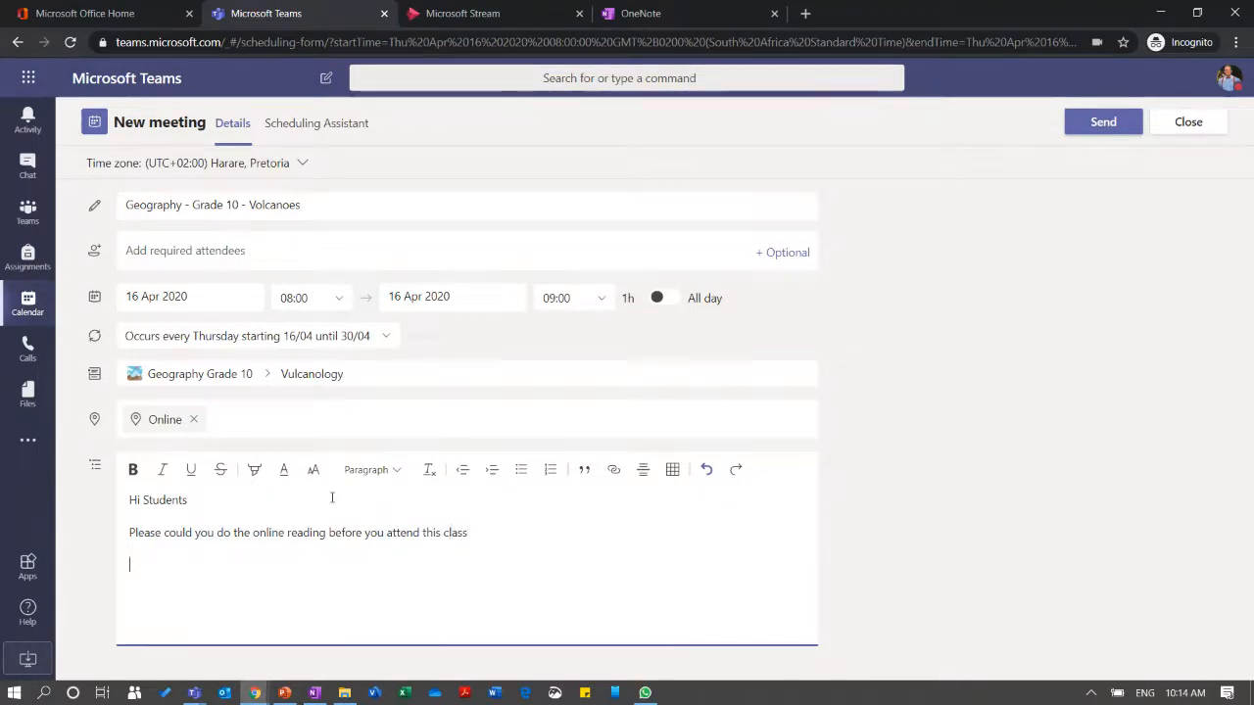
{"action": "key", "text": "Return"}
{"action": "type", "text": "Many Thanks"}
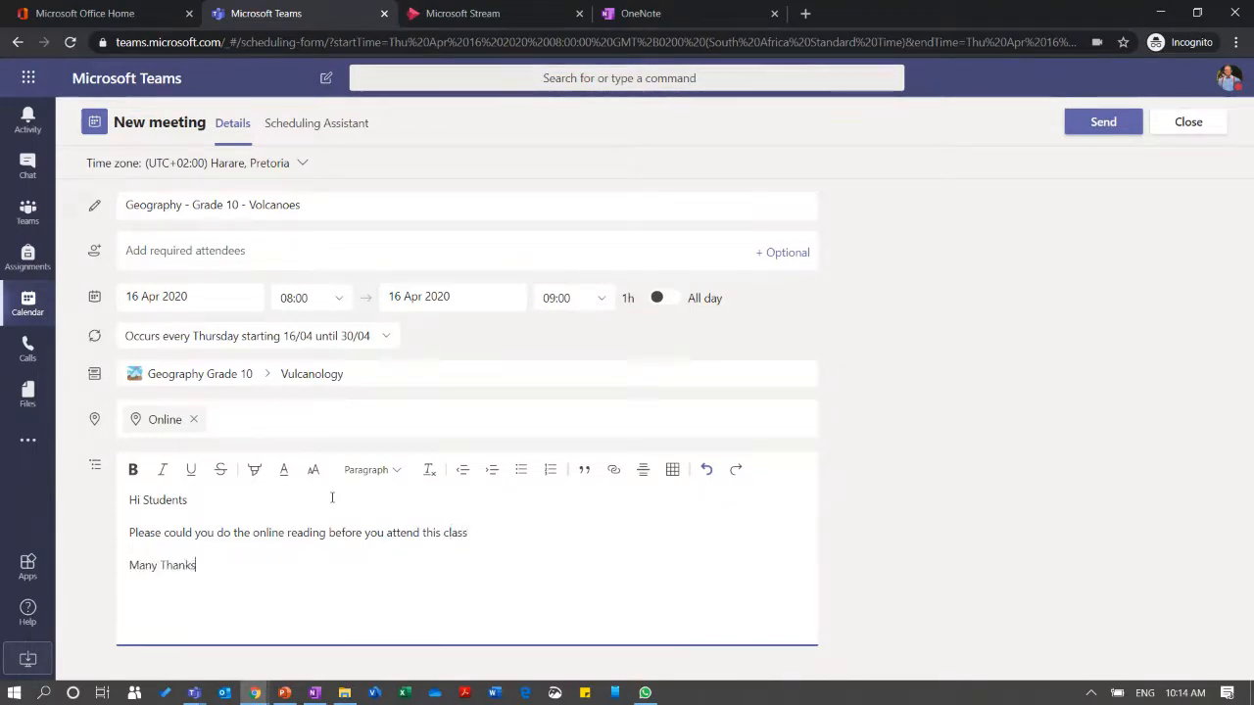
{"action": "key", "text": "BackSpace"}
{"action": "key", "text": "BackSpace"}
{"action": "key", "text": "BackSpace"}
{"action": "key", "text": "BackSpace"}
{"action": "key", "text": "BackSpace"}
{"action": "type", "text": "thankjs"}
{"action": "key", "text": "Return"}
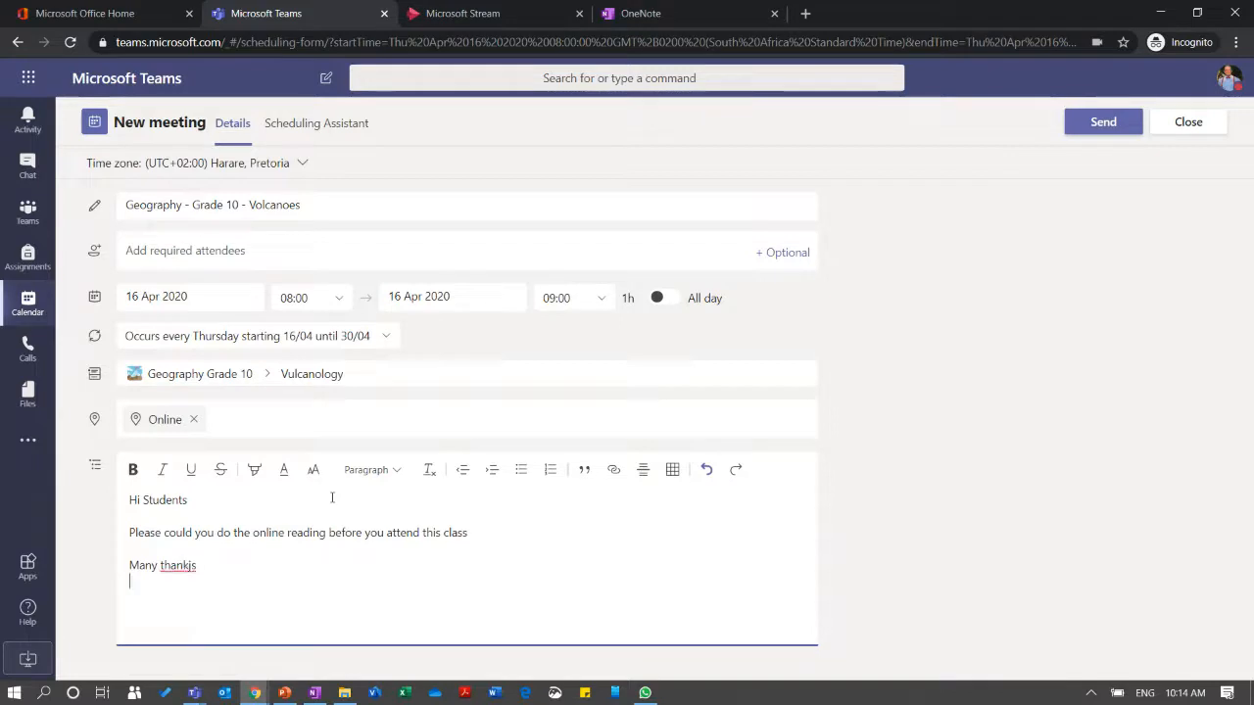
{"action": "type", "text": "Teacher"}
Add the text "Click this link" below the reading request and hyperlink it to the copied file address.
{"action": "left_click", "coordinate": [516, 538]}
{"action": "key", "text": "Return"}
{"action": "key", "text": "Return"}
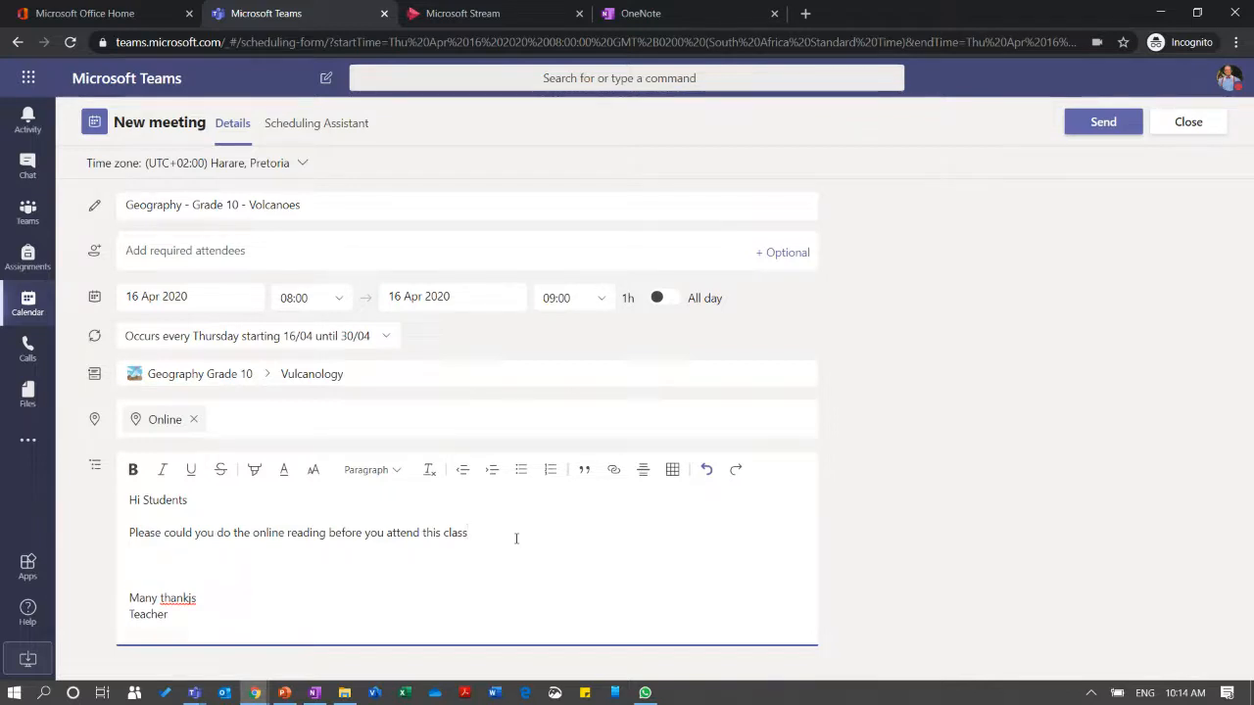
{"action": "type", "text": "Click this link"}
{"action": "left_click_drag", "start_coordinate": [130, 565], "coordinate": [200, 567]}
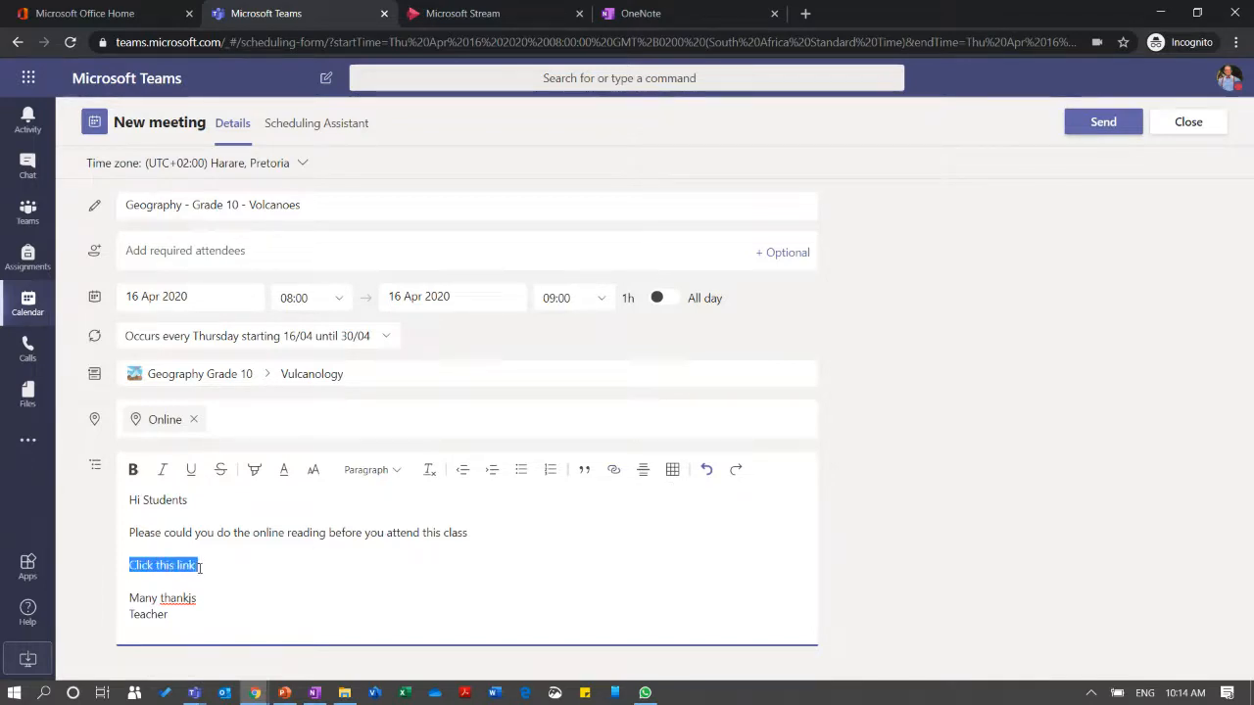
{"action": "left_click", "coordinate": [613, 471]}
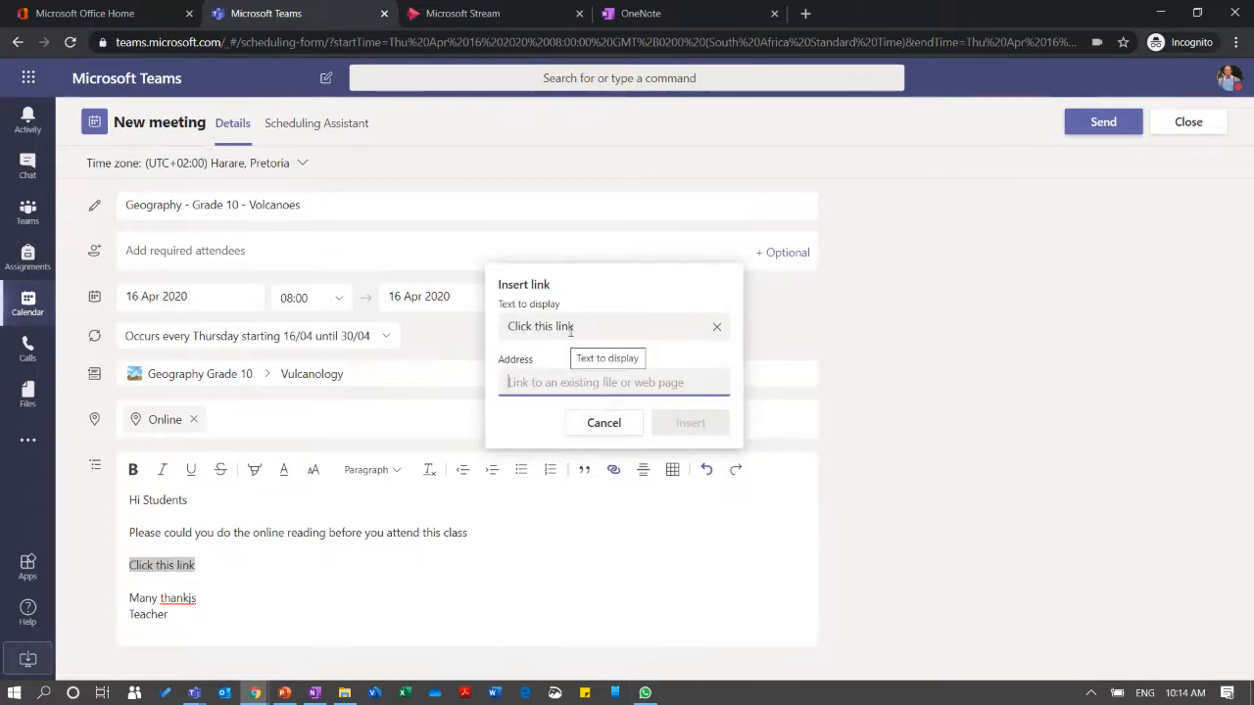
{"action": "right_click", "coordinate": [510, 386]}
{"action": "left_click", "coordinate": [552, 511]}
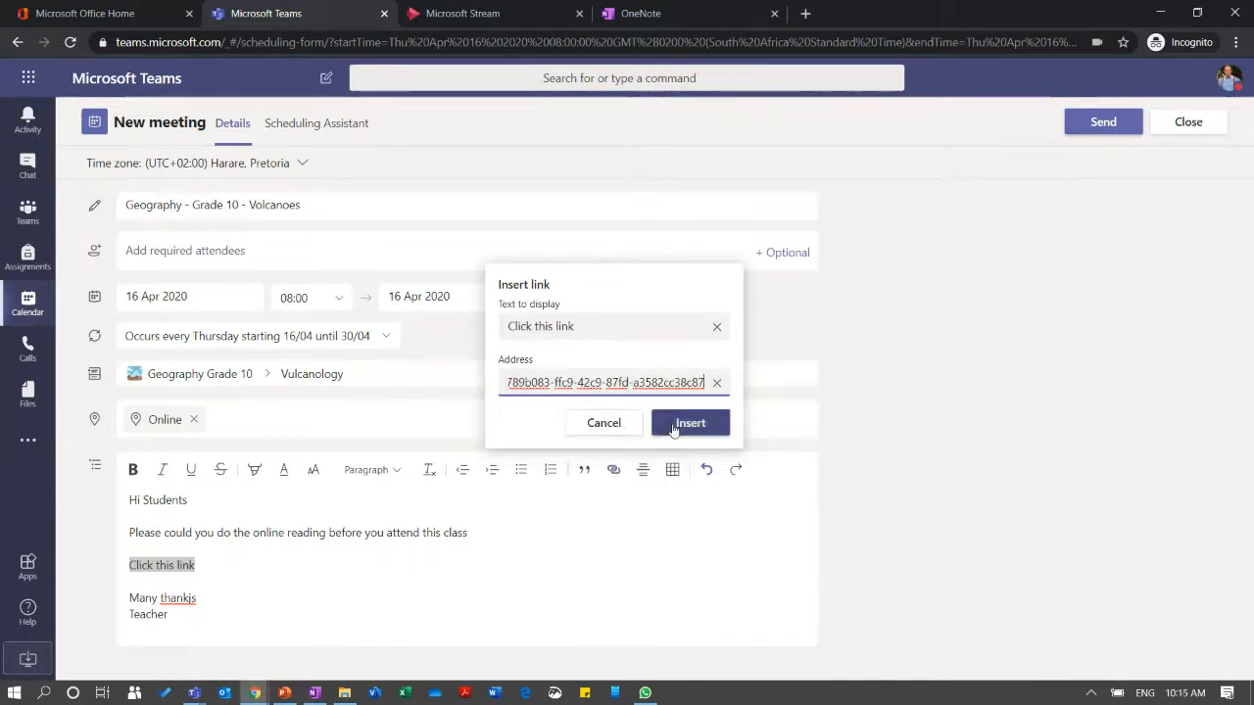
{"action": "left_click", "coordinate": [672, 427]}
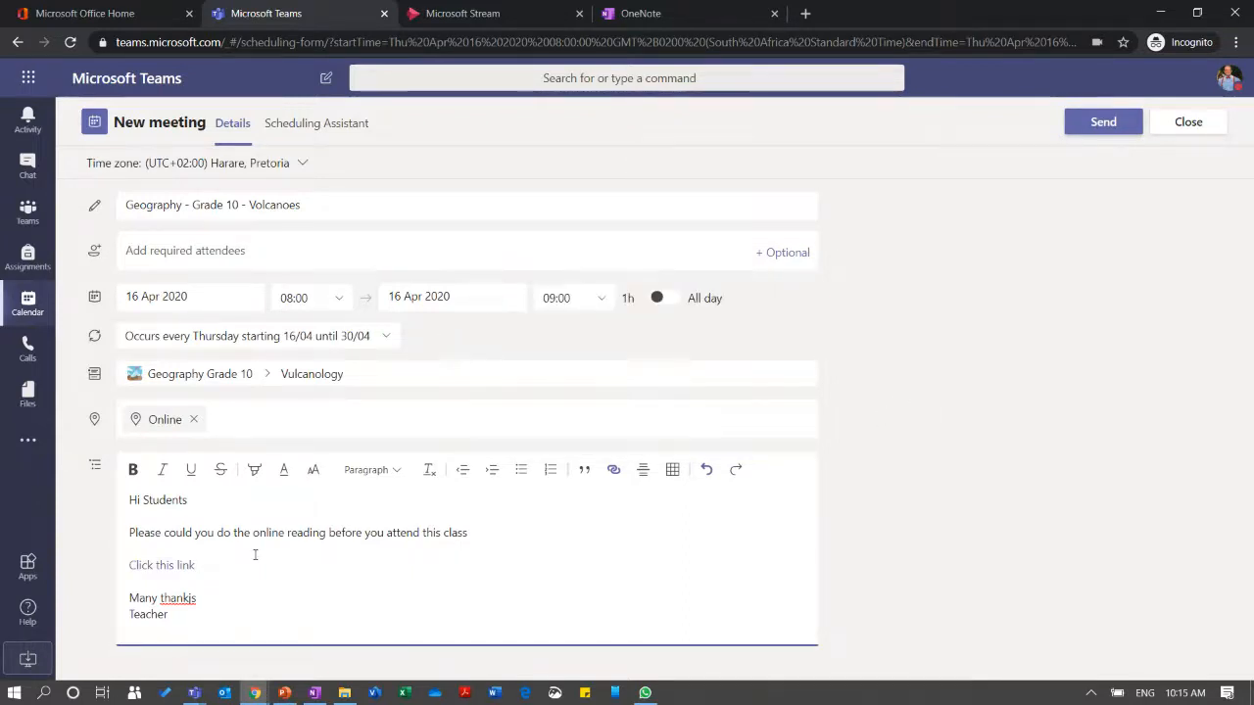
{"action": "mouse_move", "coordinate": [157, 569]}
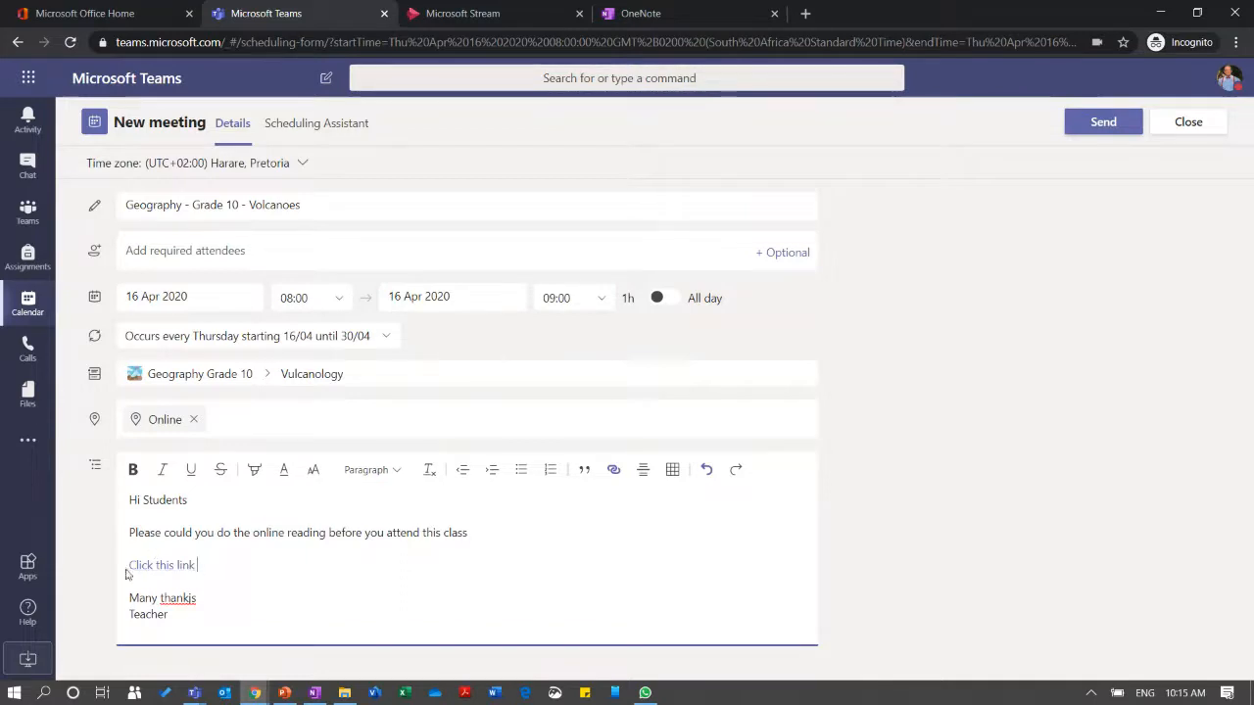
Add the line "Please view Team Geigraohy Grade 10 > General > Files ......." below the reading request in the meeting details.
{"action": "left_click", "coordinate": [485, 534]}
{"action": "key", "text": "Return"}
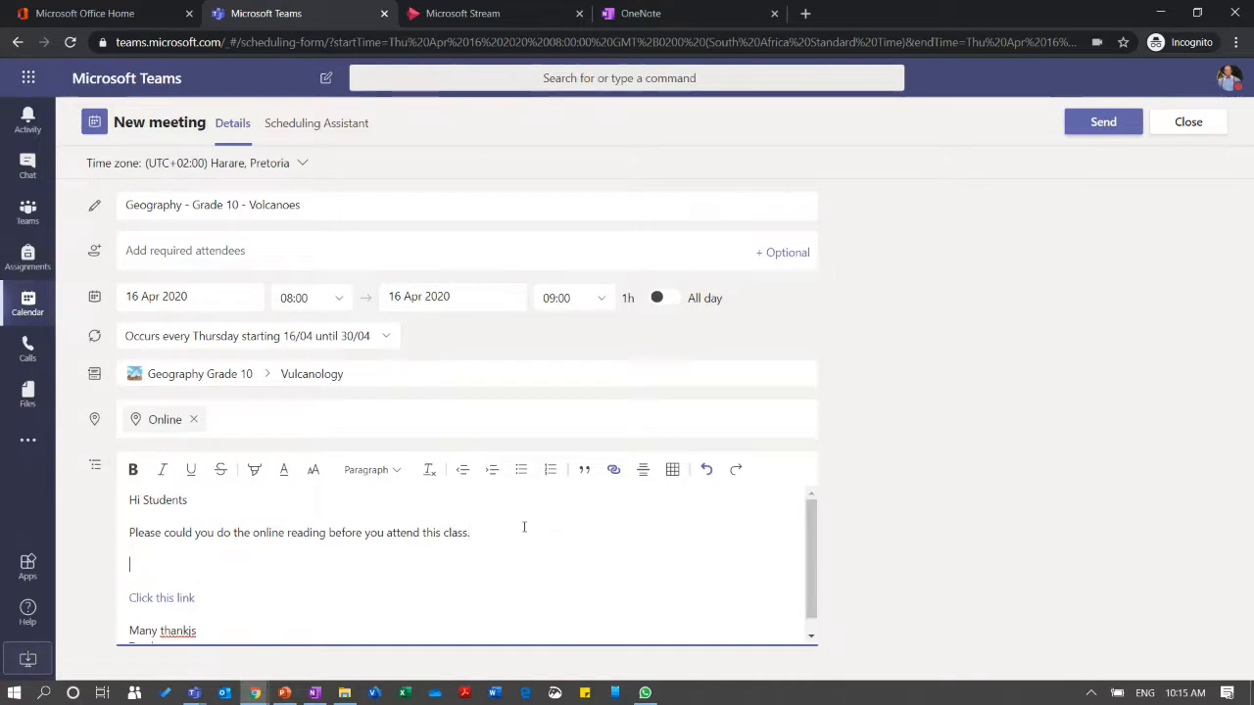
{"action": "type", "text": "Please view t"}
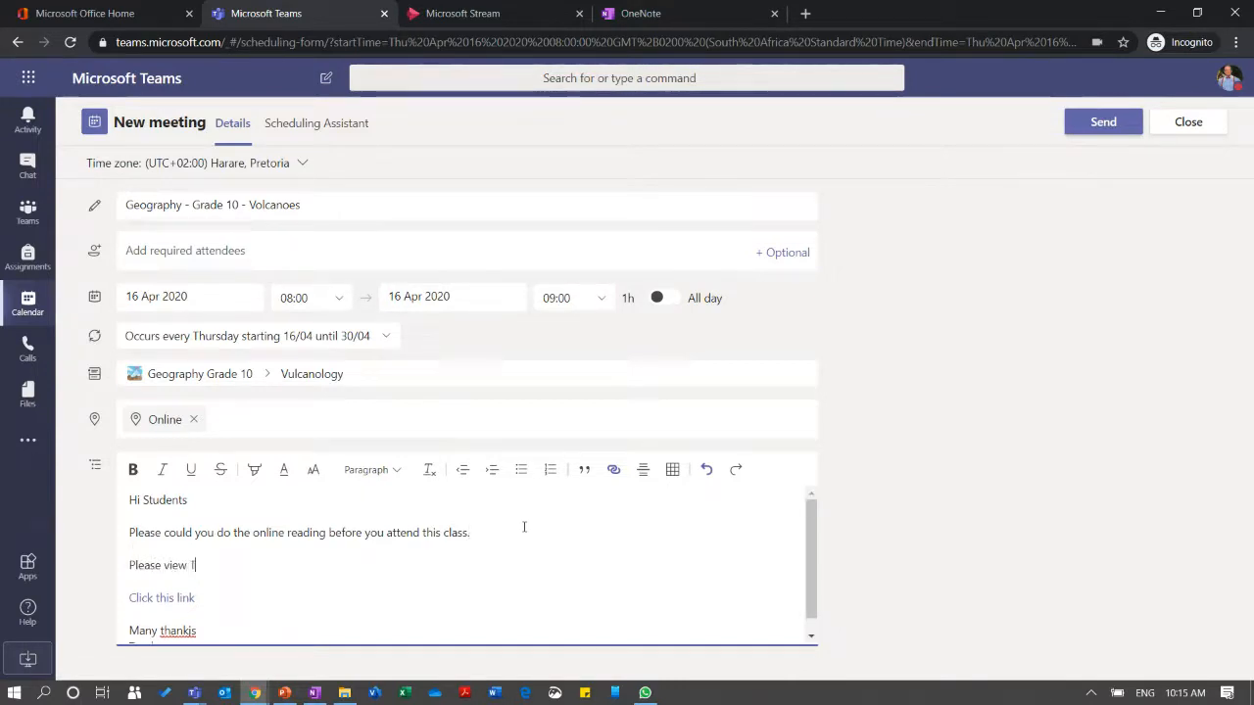
{"action": "type", "text": "eam"}
{"action": "key", "text": "BackSpace"}
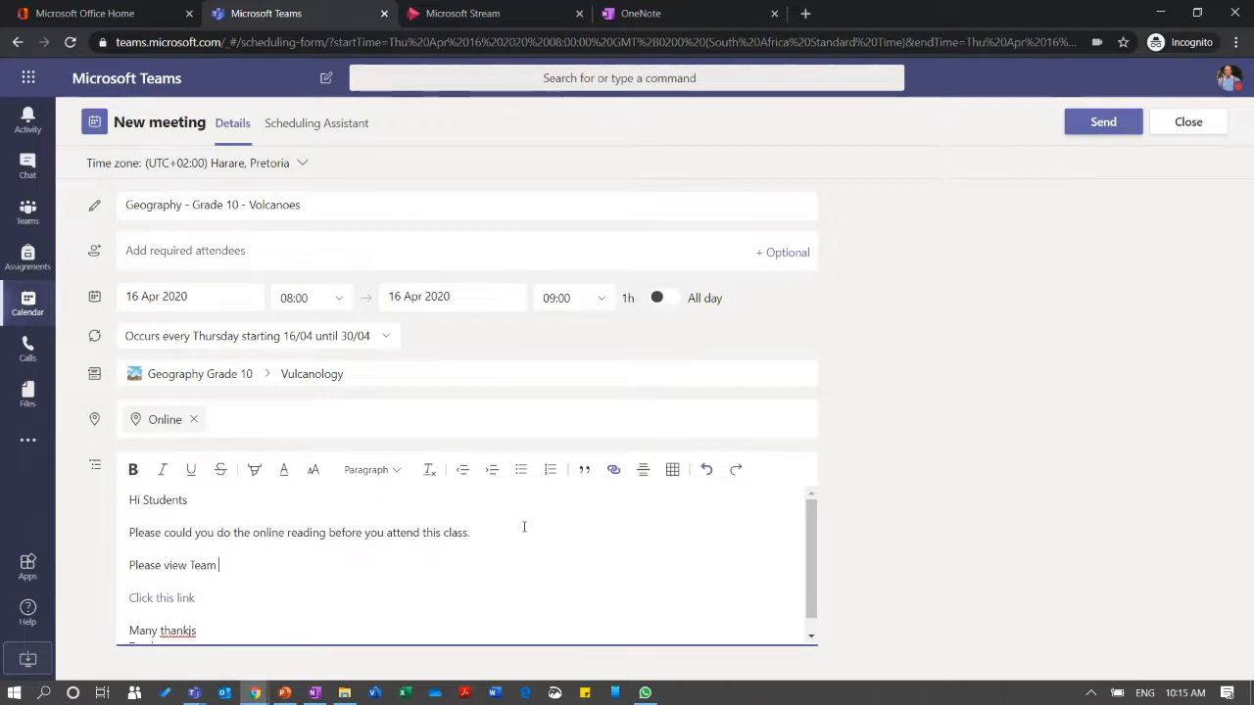
{"action": "type", "text": "Geigraohy Grade 10 "}
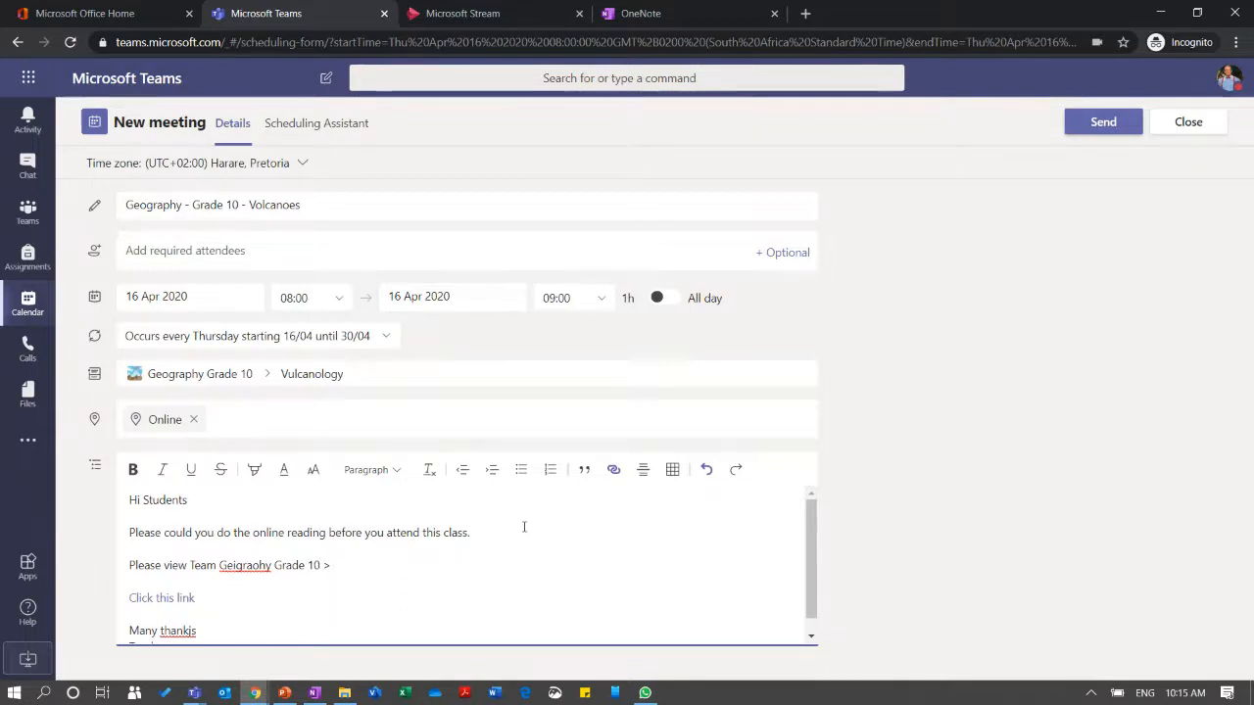
{"action": "type", "text": "> General > Files ......."}
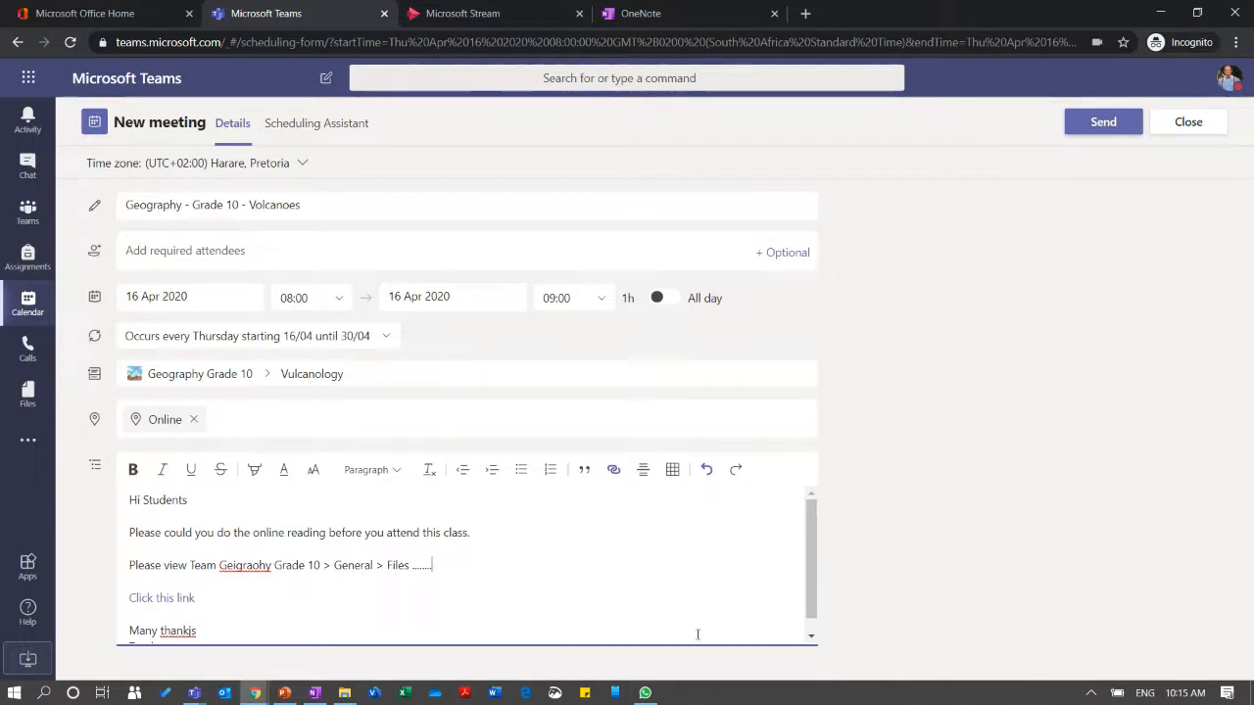
Delete the "Please view Team" line and its extra blank line from the meeting details.
{"action": "left_click_drag", "start_coordinate": [433, 565], "coordinate": [126, 566]}
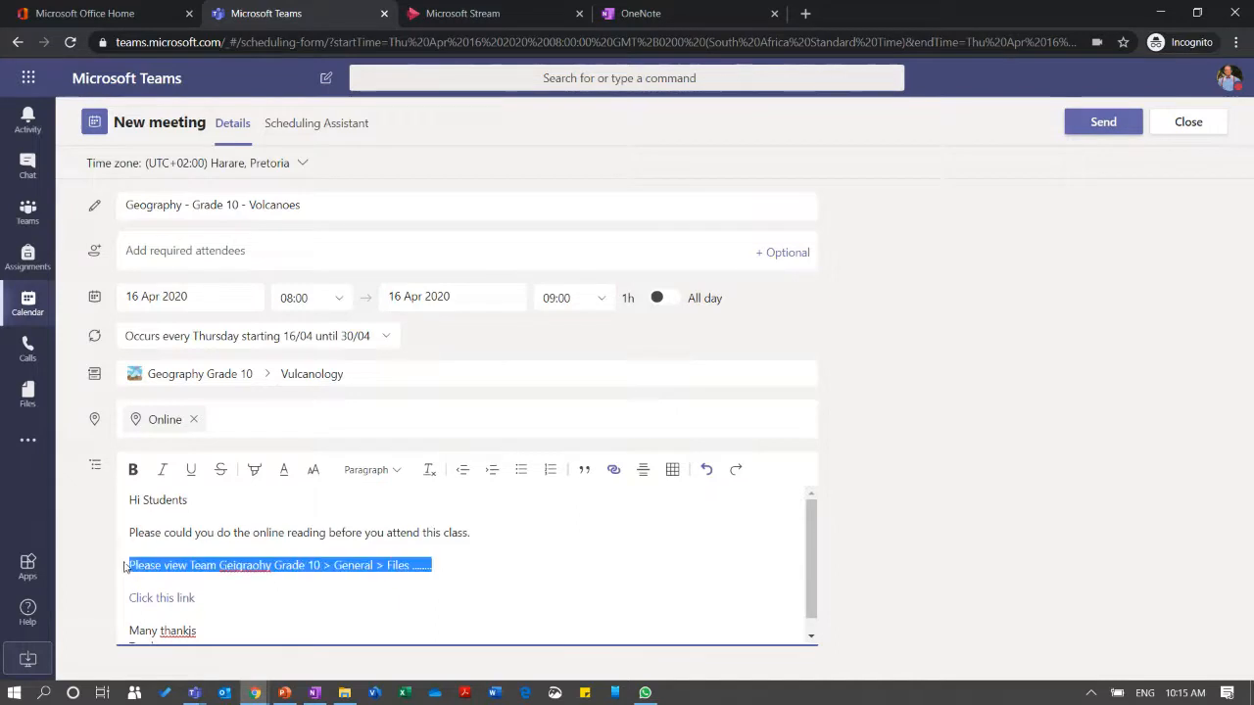
{"action": "key", "text": "Delete"}
{"action": "key", "text": "Delete"}
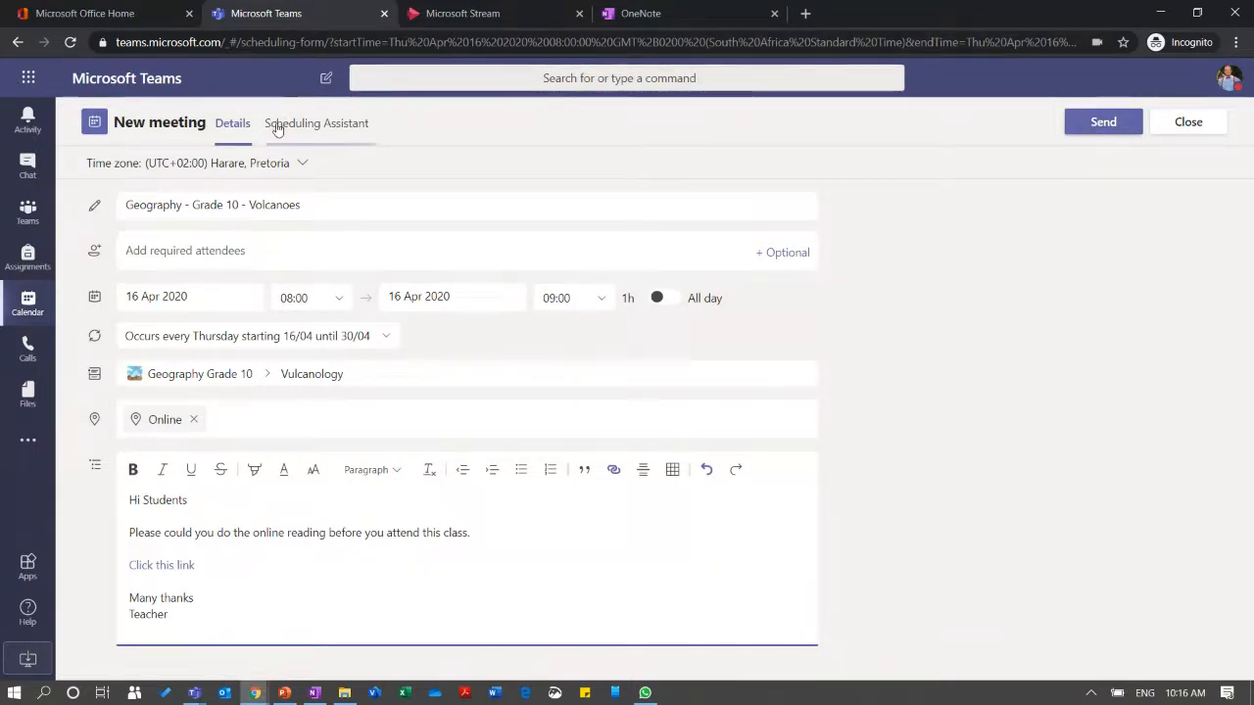
Check the attendee availability around the lesson time in the Scheduling Assistant, and return to the meeting details.
{"action": "left_click", "coordinate": [317, 124]}
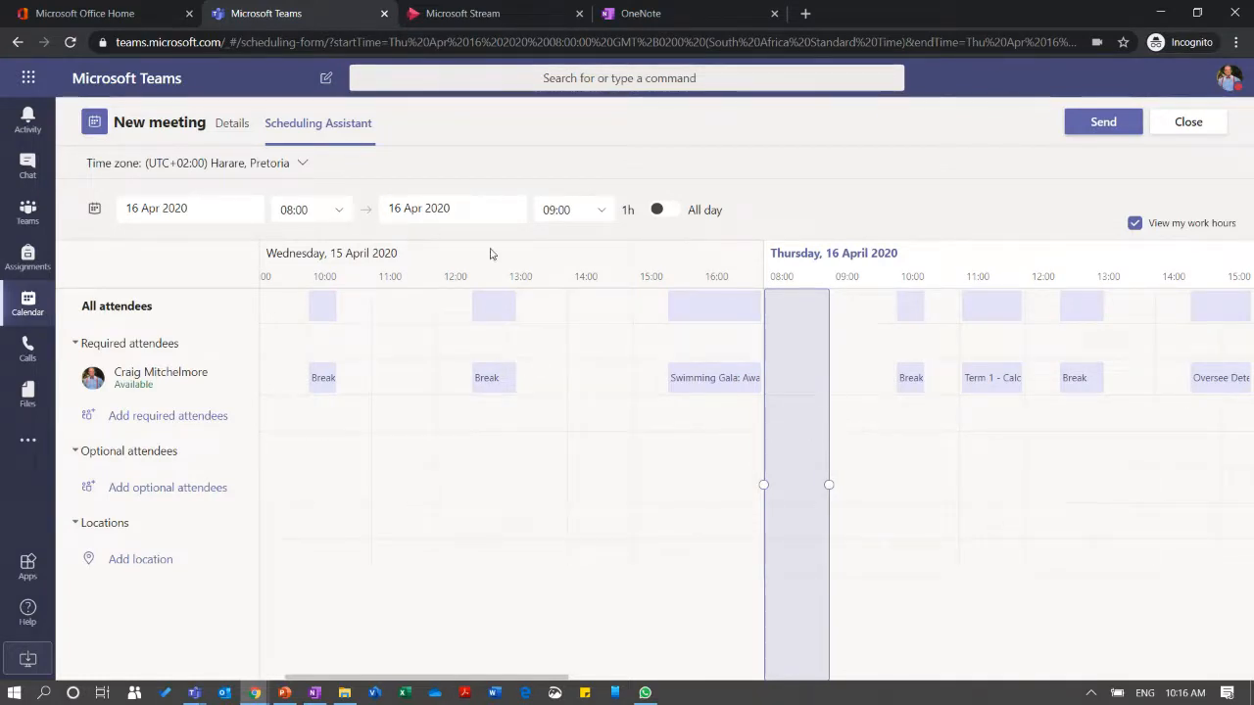
{"action": "left_click", "coordinate": [231, 124]}
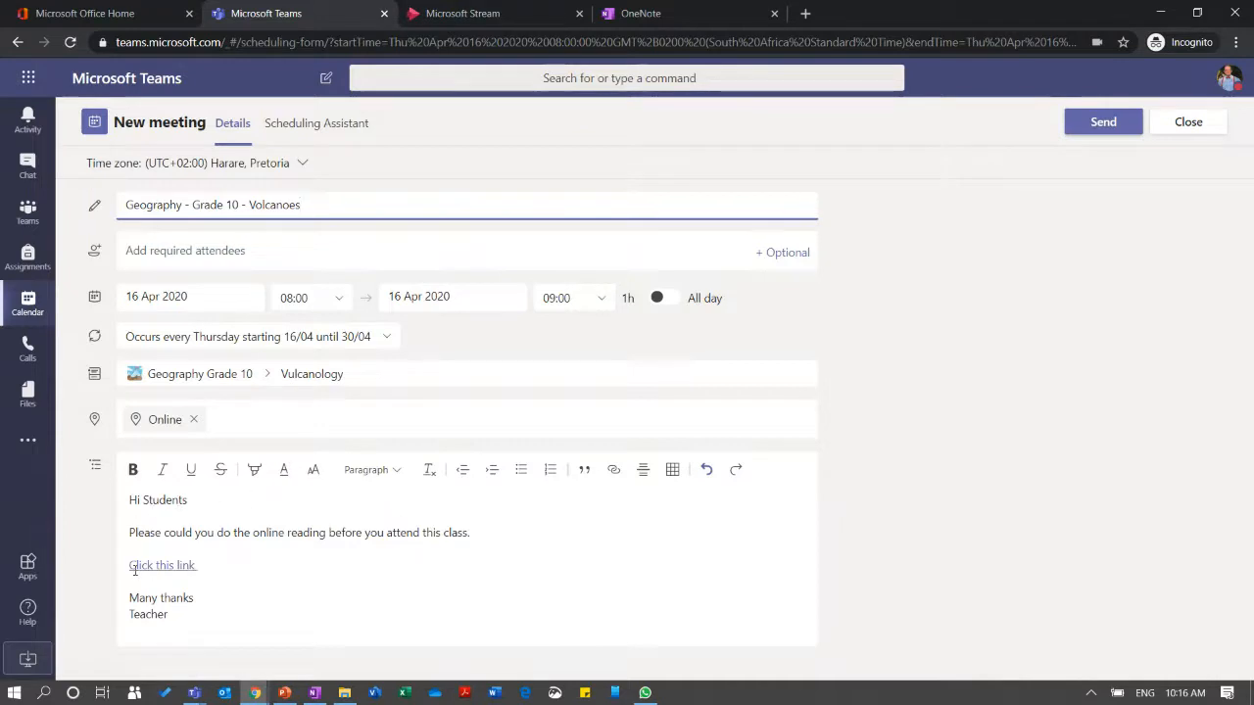
Highlight the "Click this link" text in yellow and make it bold.
{"action": "left_click", "coordinate": [206, 566]}
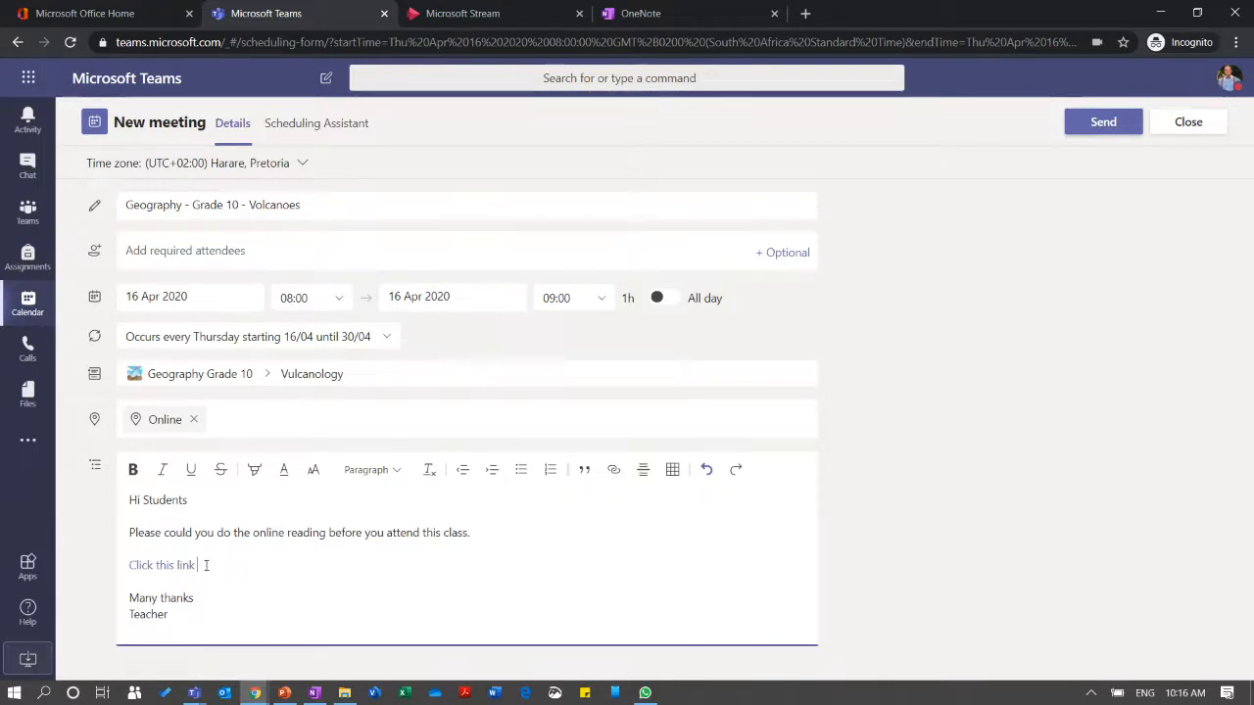
{"action": "left_click_drag", "start_coordinate": [198, 565], "coordinate": [131, 565]}
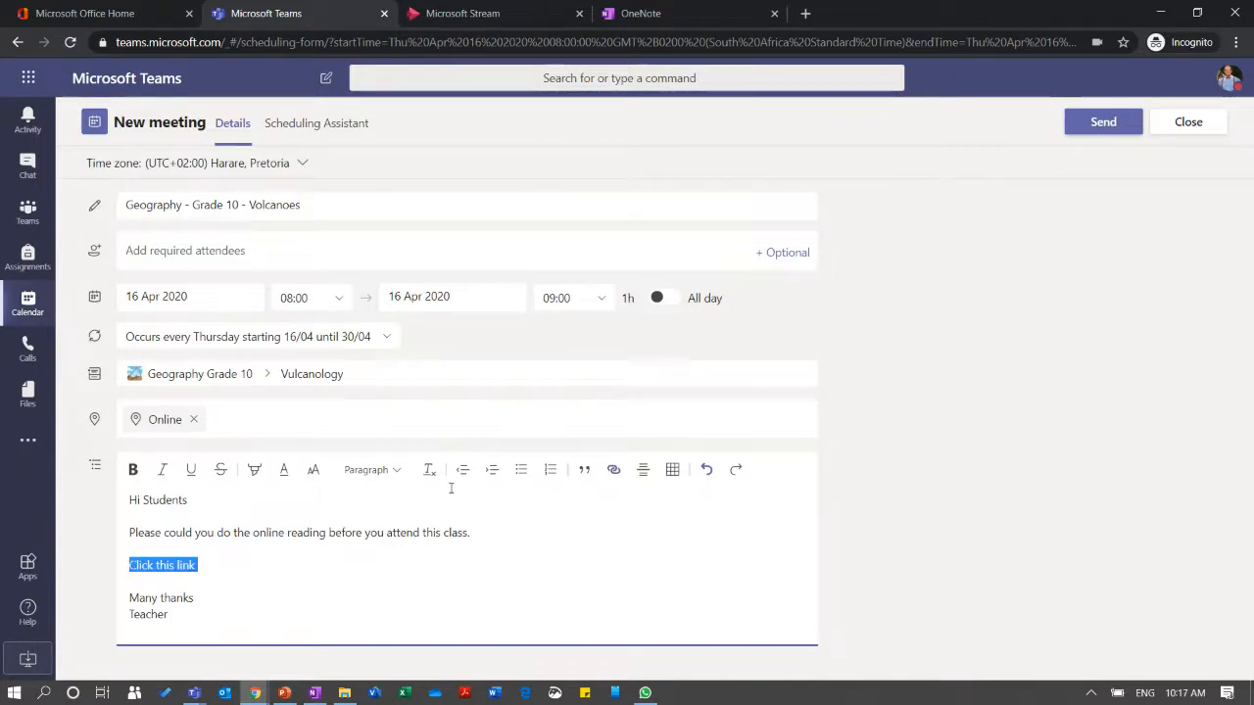
{"action": "left_click", "coordinate": [255, 472]}
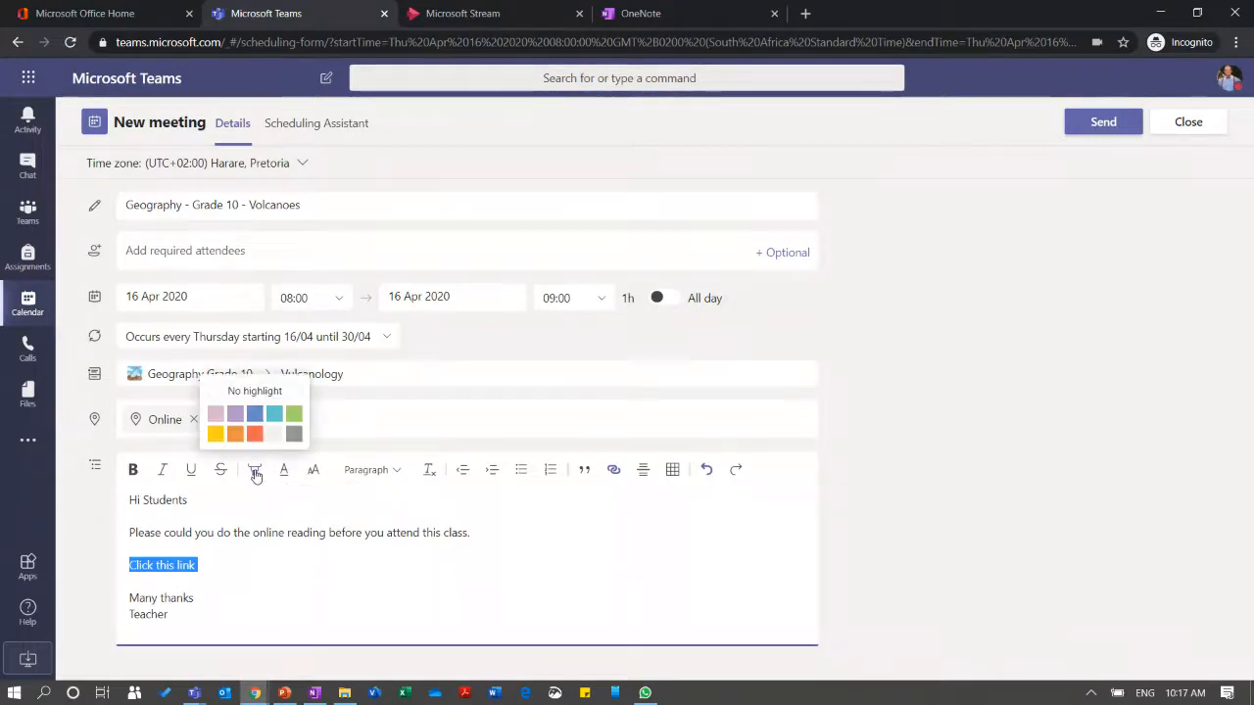
{"action": "left_click", "coordinate": [216, 434]}
{"action": "left_click", "coordinate": [538, 512]}
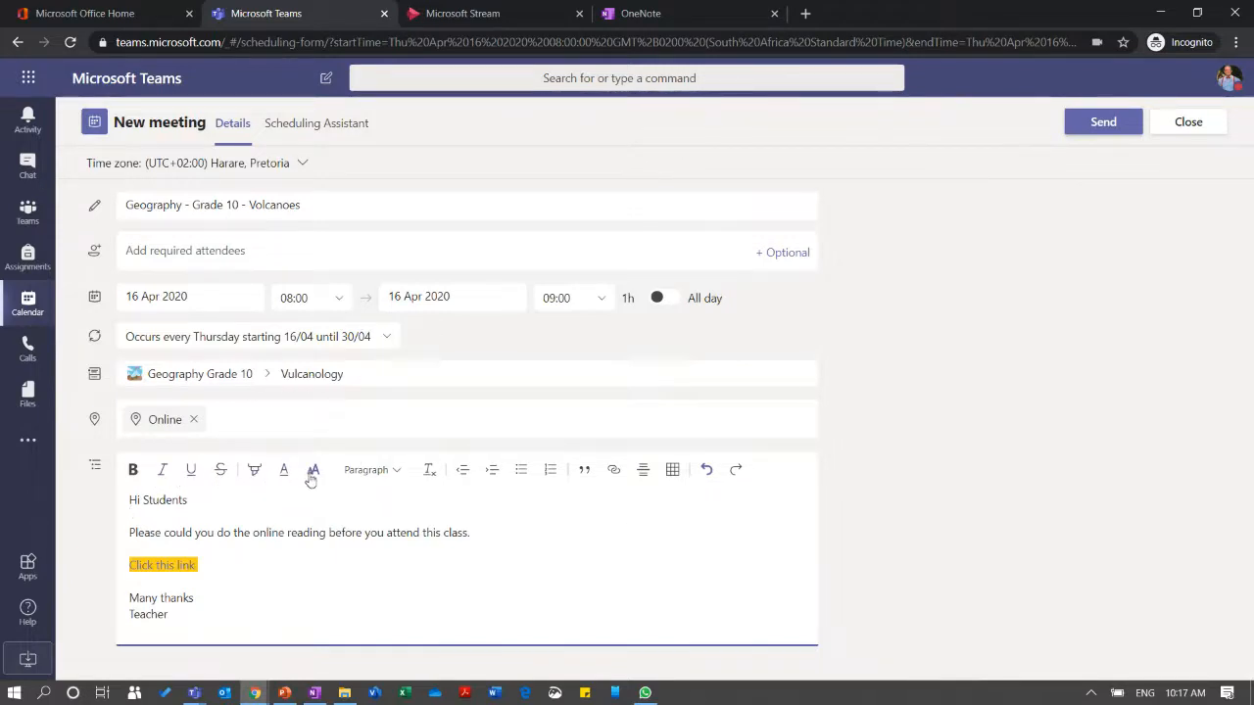
{"action": "left_click_drag", "start_coordinate": [199, 566], "coordinate": [127, 567]}
{"action": "left_click", "coordinate": [138, 473]}
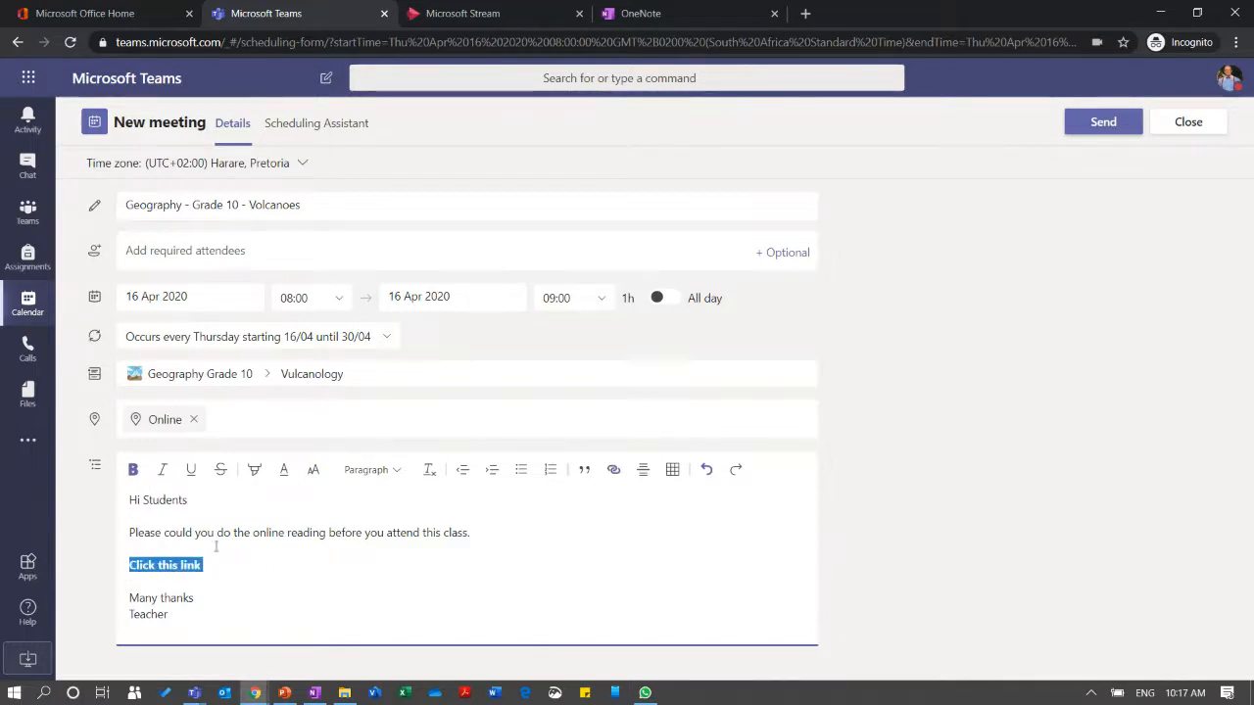
{"action": "left_click", "coordinate": [529, 517]}
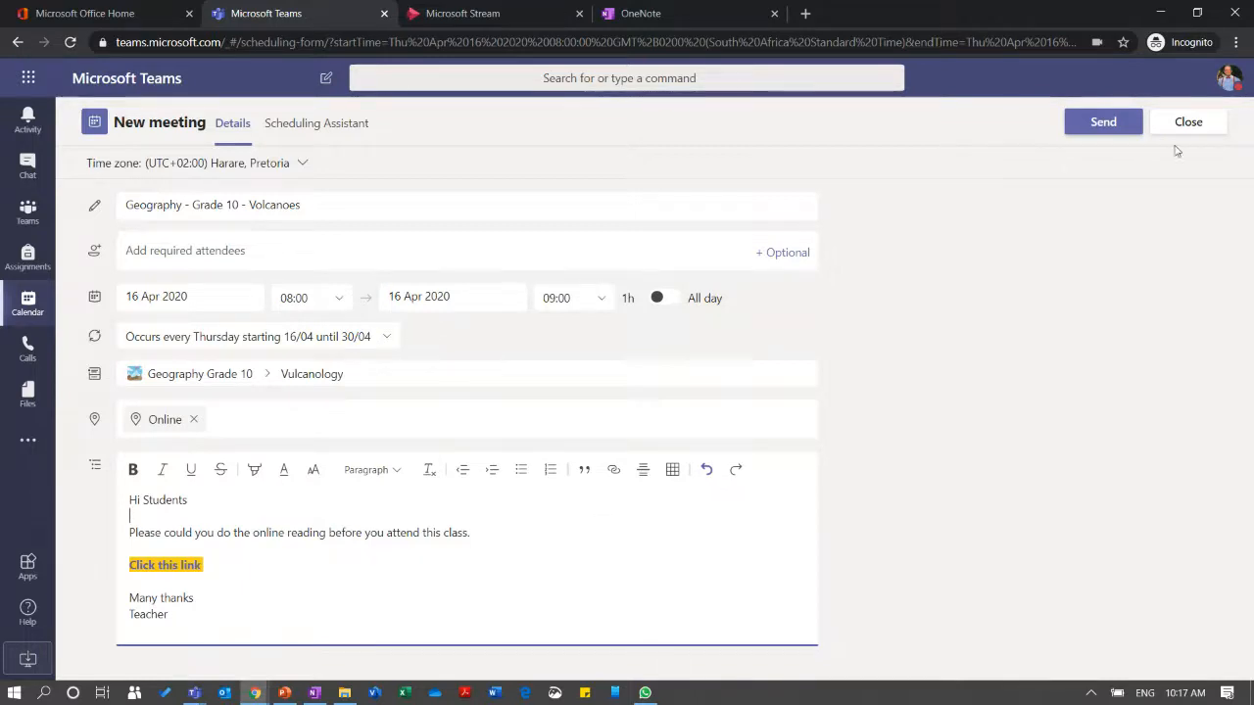
Send the meeting invitation and view the lesson in the calendar on Thursday 16 April.
{"action": "left_click", "coordinate": [1093, 130]}
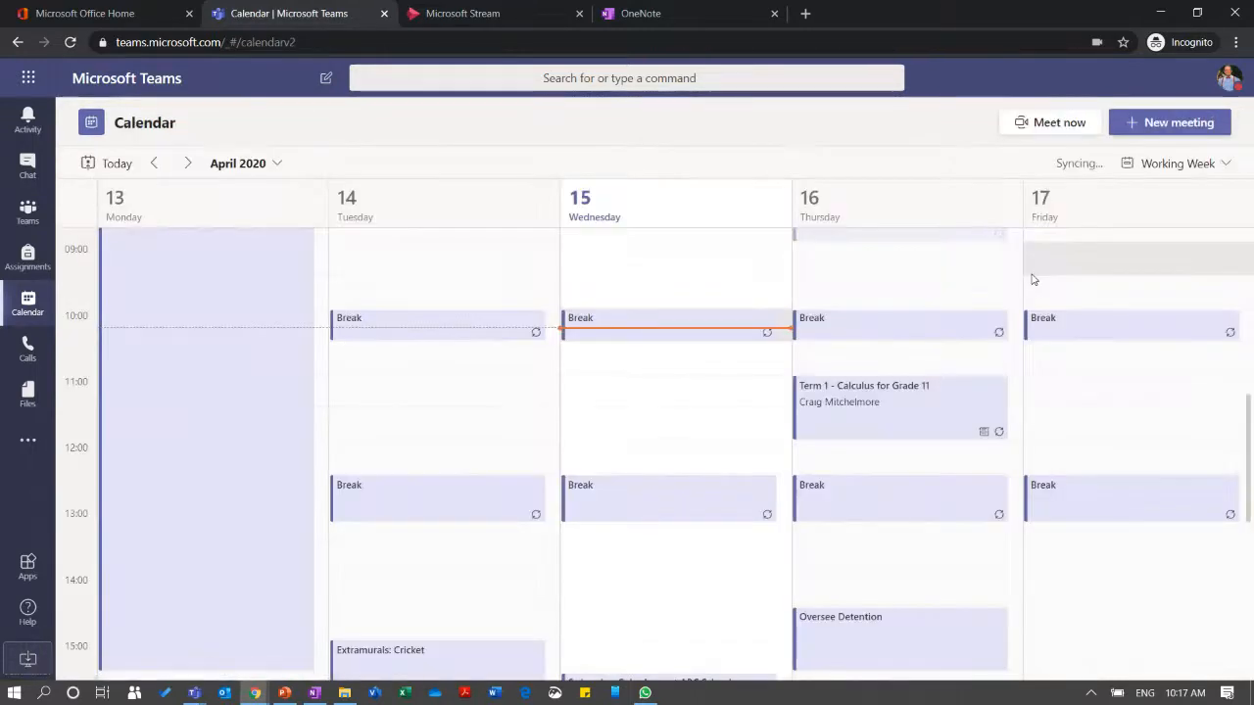
{"action": "scroll", "coordinate": [873, 332], "scroll_direction": "up", "scroll_amount": 2}
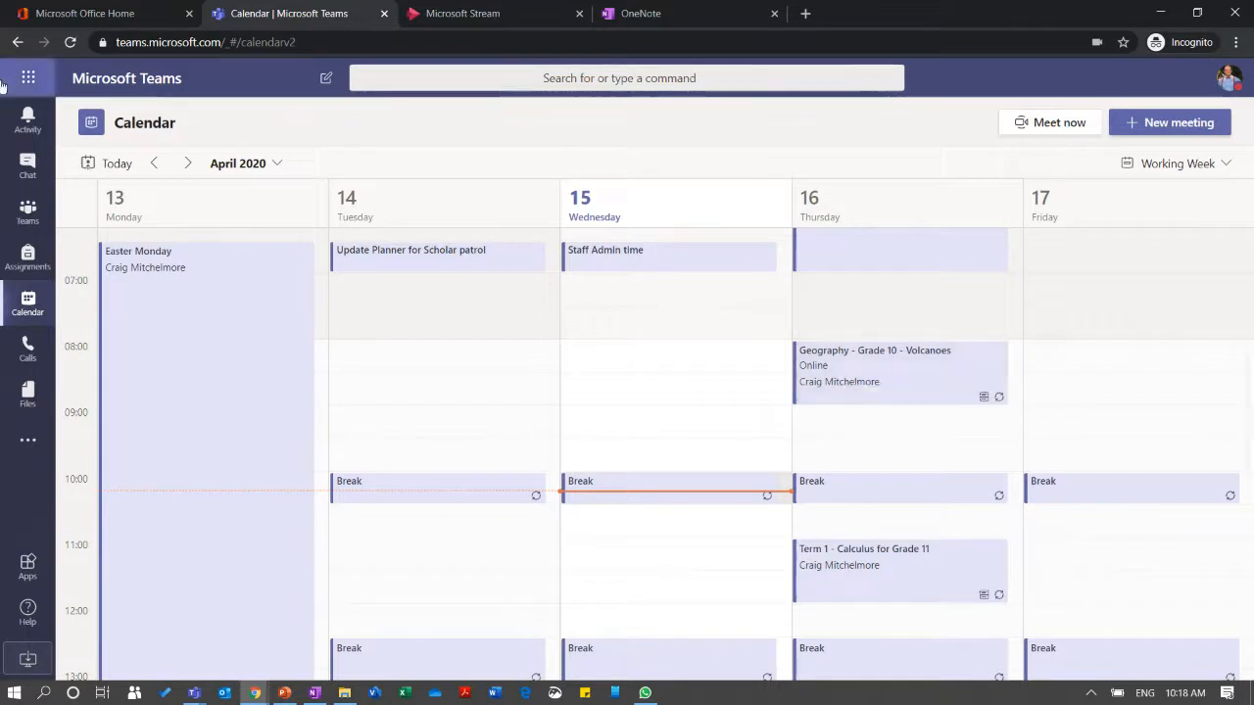
Return to the Geography Grade 10 team and view the posts of its General channel.
{"action": "left_click", "coordinate": [28, 212]}
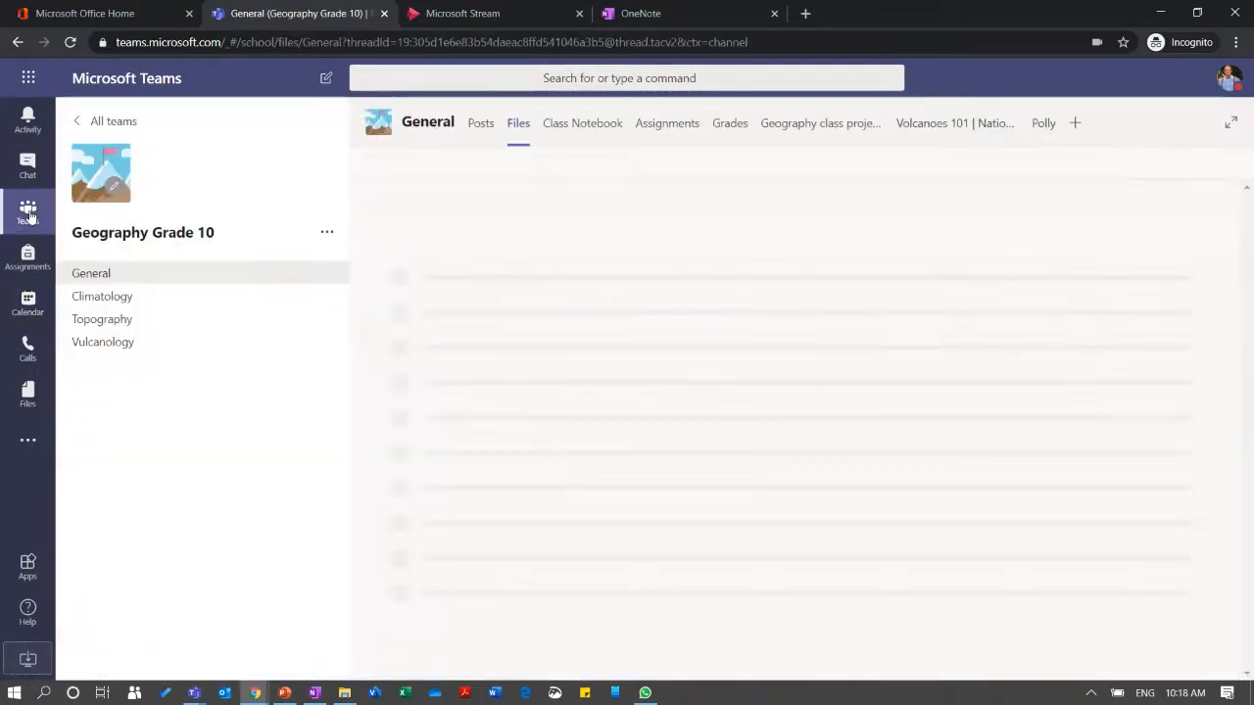
{"action": "left_click", "coordinate": [479, 134]}
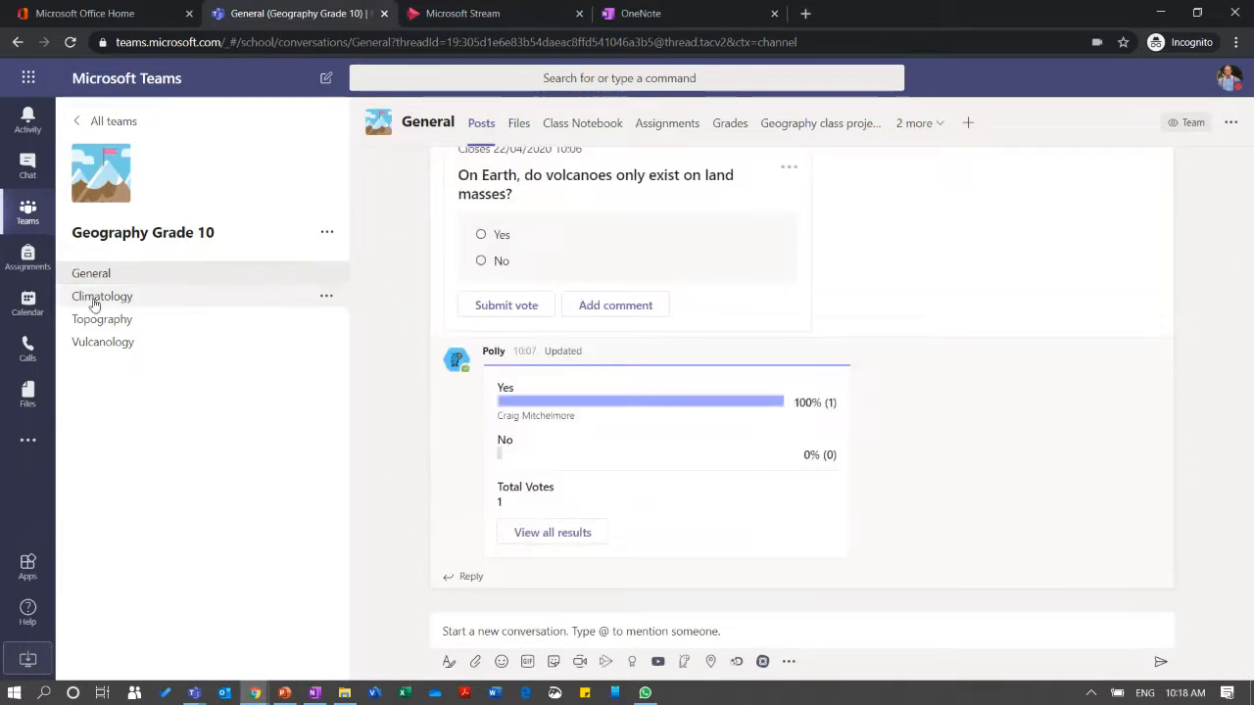
View the Vulcanology channel posts and expand the full message of the new "Geography - Grade 10 - Volcanoes" meeting.
{"action": "left_click", "coordinate": [104, 342]}
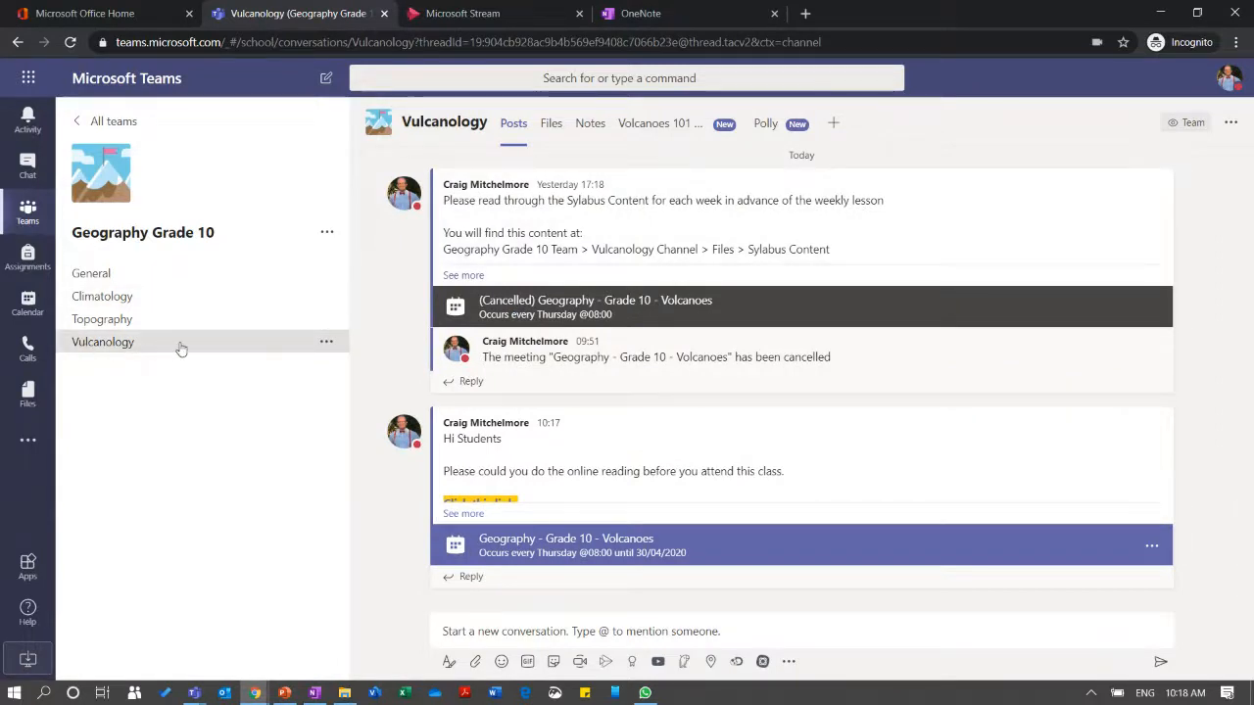
{"action": "left_click", "coordinate": [464, 515]}
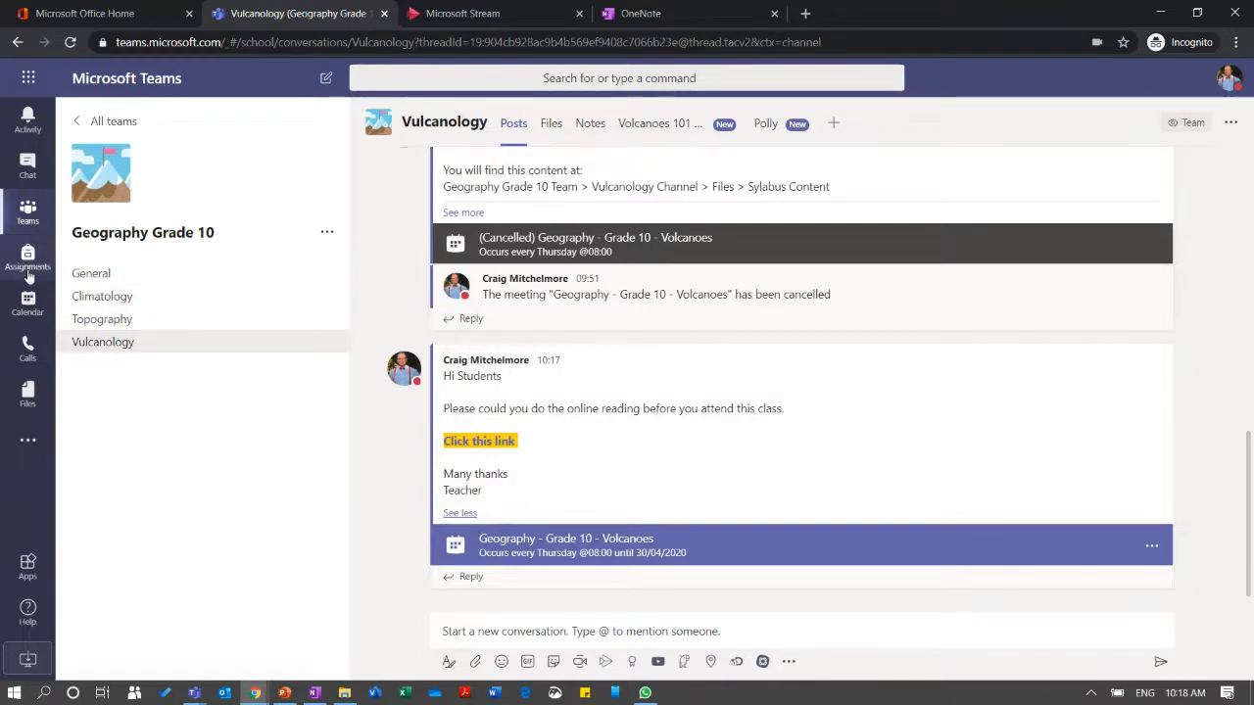
Open the Geography lesson on 16 April from the calendar, try adding a required attendee, and discard the edits.
{"action": "left_click", "coordinate": [28, 303]}
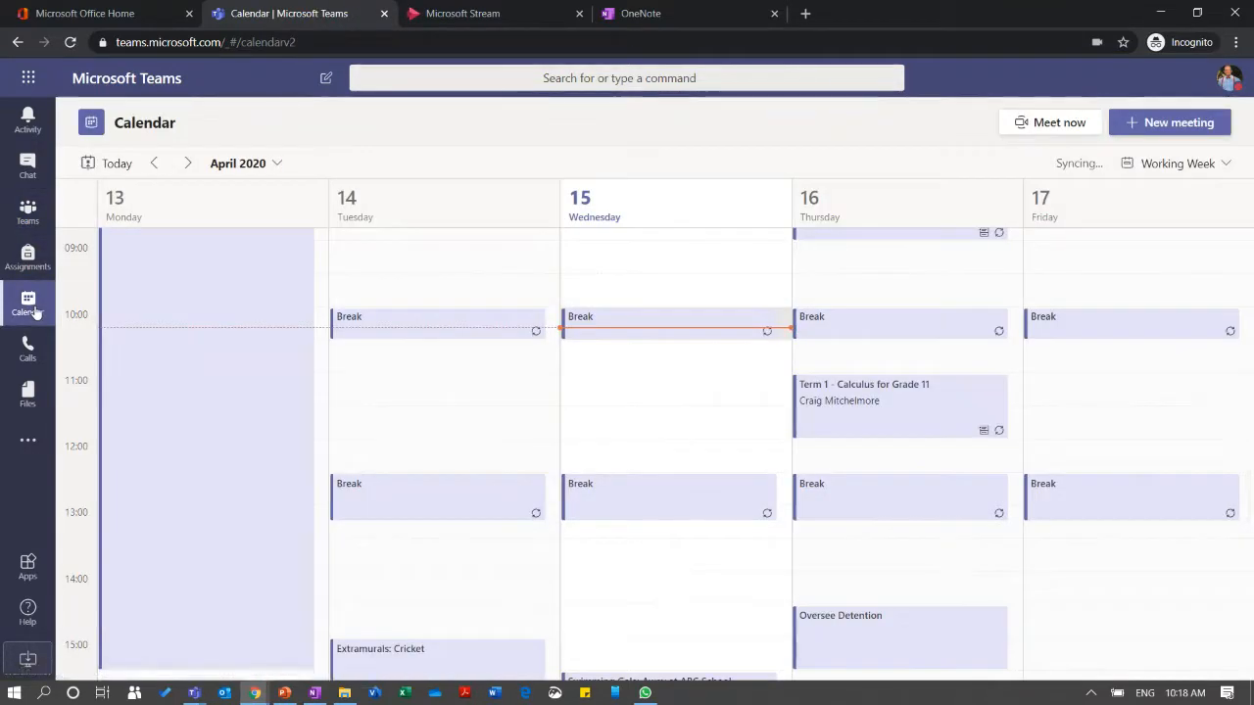
{"action": "left_click", "coordinate": [898, 392]}
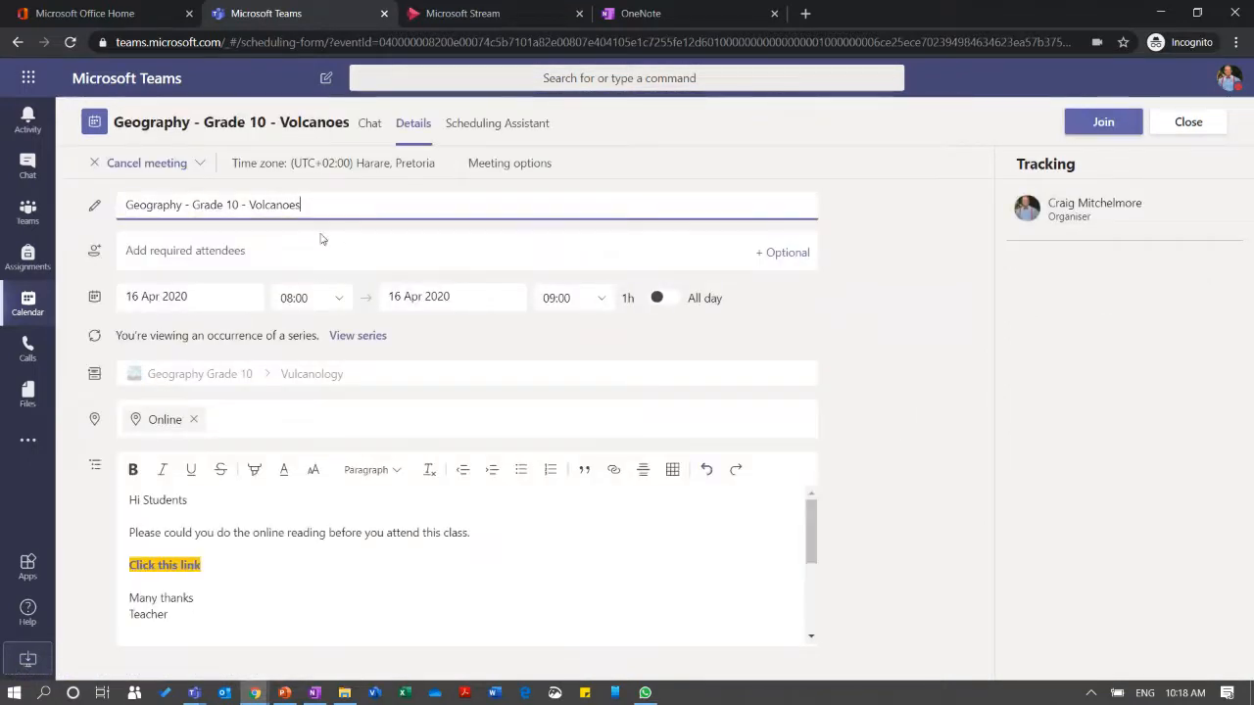
{"action": "left_click", "coordinate": [224, 253]}
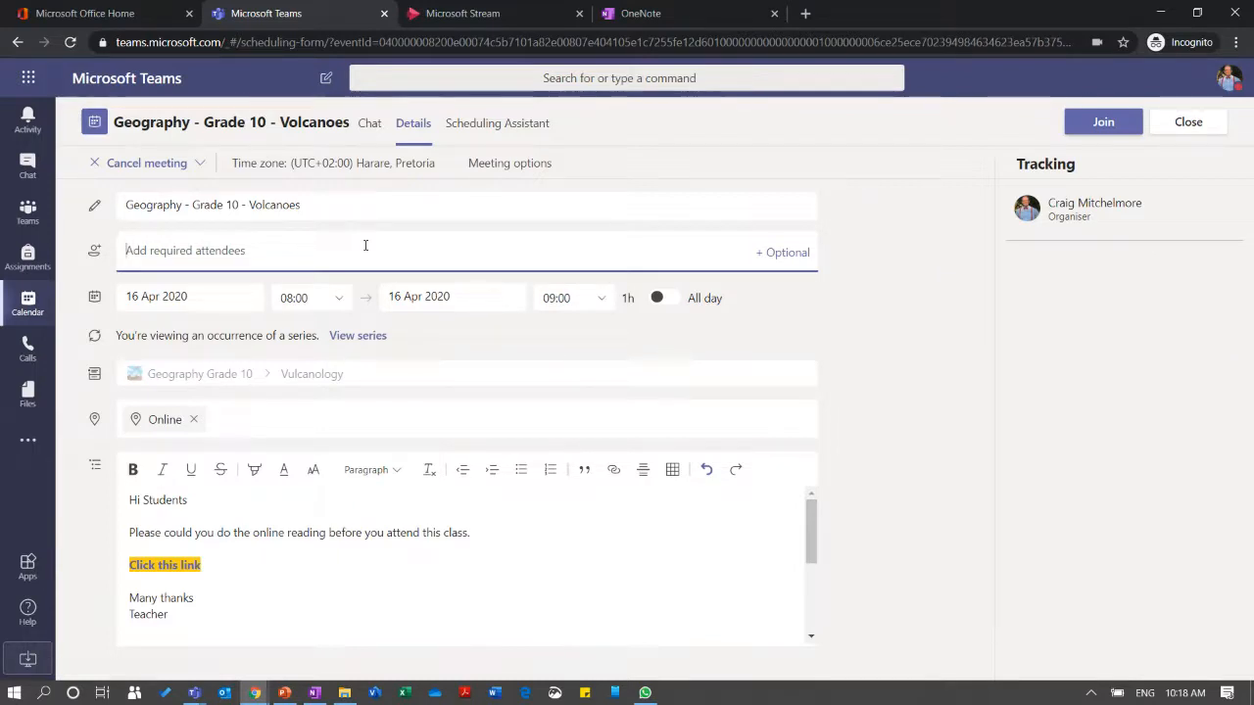
{"action": "type", "text": "@"}
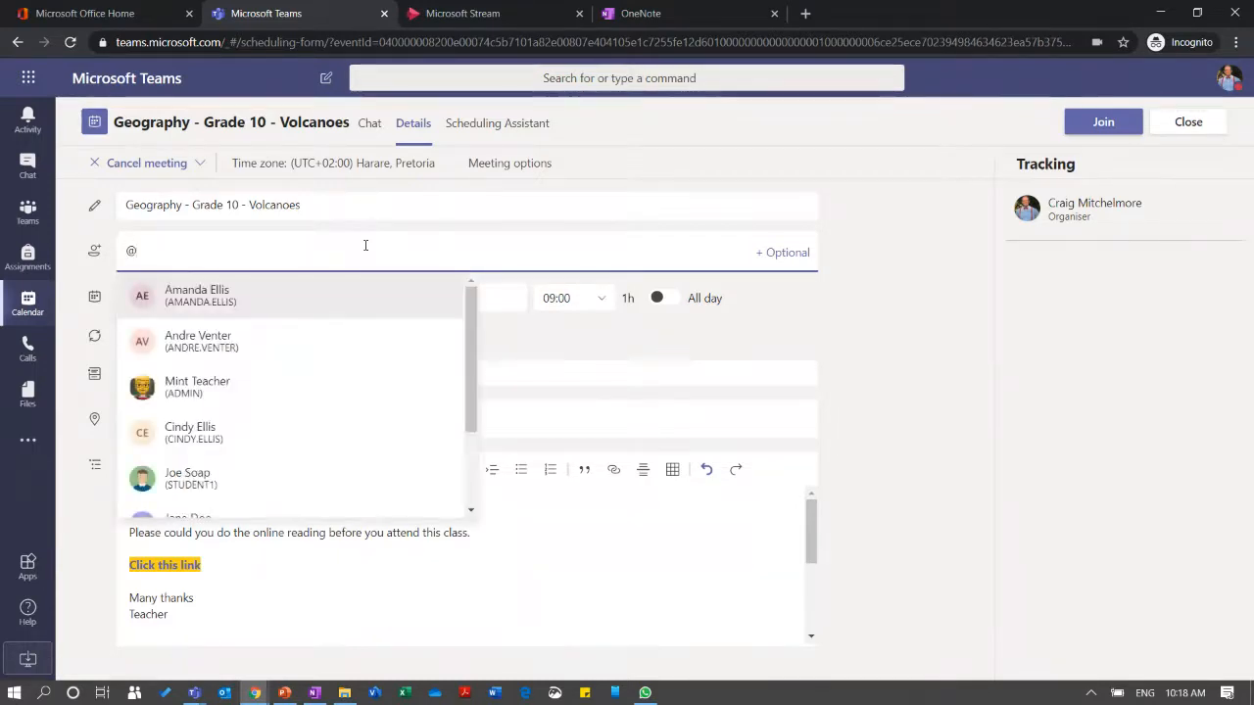
{"action": "left_click", "coordinate": [207, 387]}
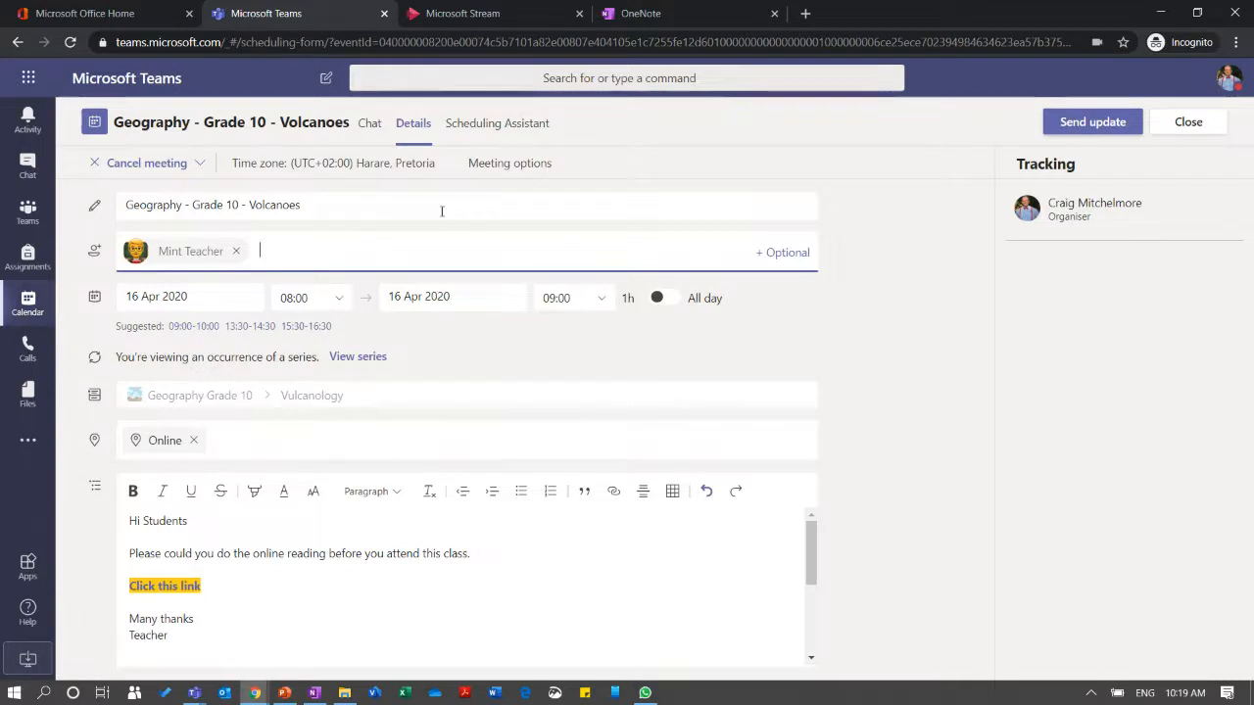
{"action": "left_click", "coordinate": [236, 250]}
{"action": "left_click", "coordinate": [1185, 123]}
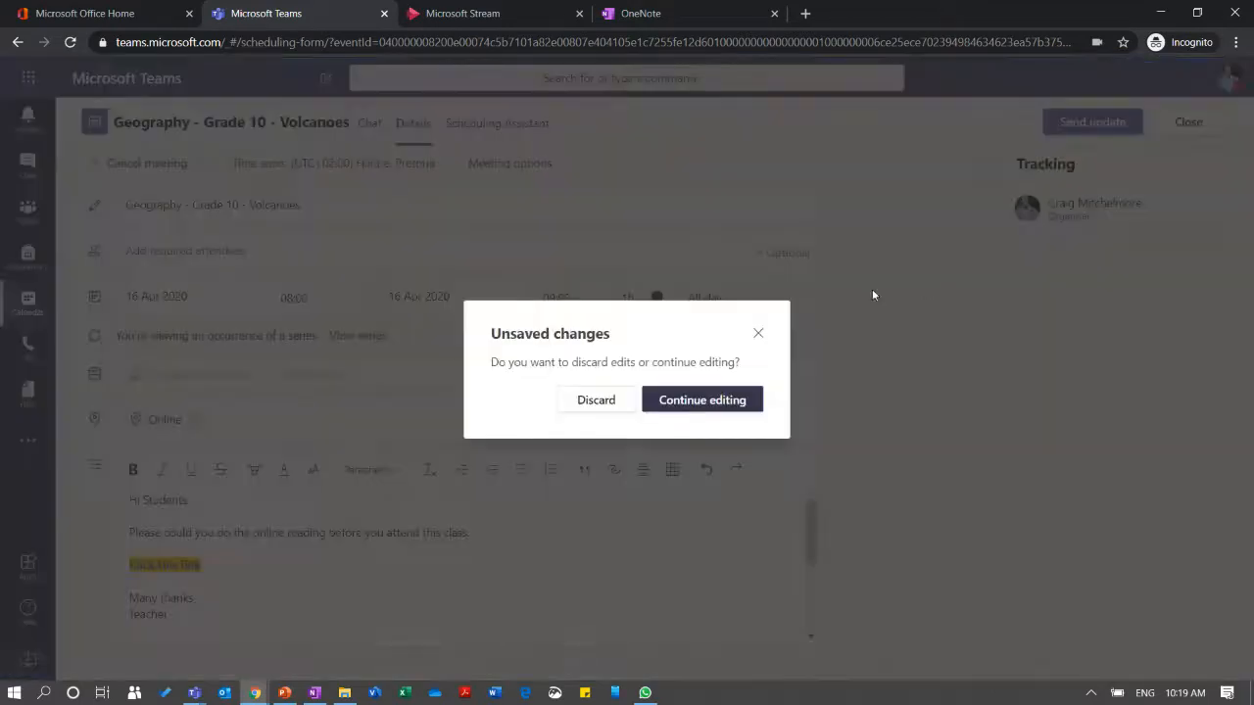
{"action": "left_click", "coordinate": [621, 400]}
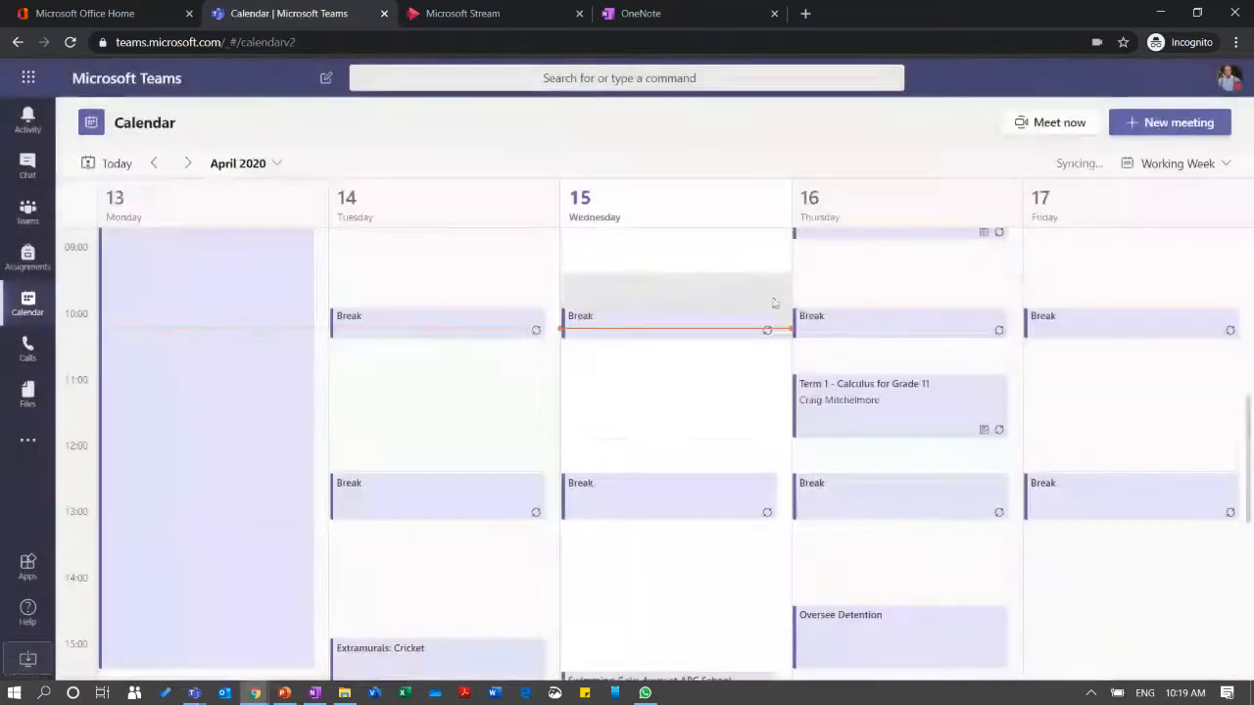
Open the "Geography - Grade 10 - Volcanoes" lesson on Thursday 16 April and join it with camera and microphone on.
{"action": "scroll", "coordinate": [759, 297], "scroll_direction": "up", "scroll_amount": 2}
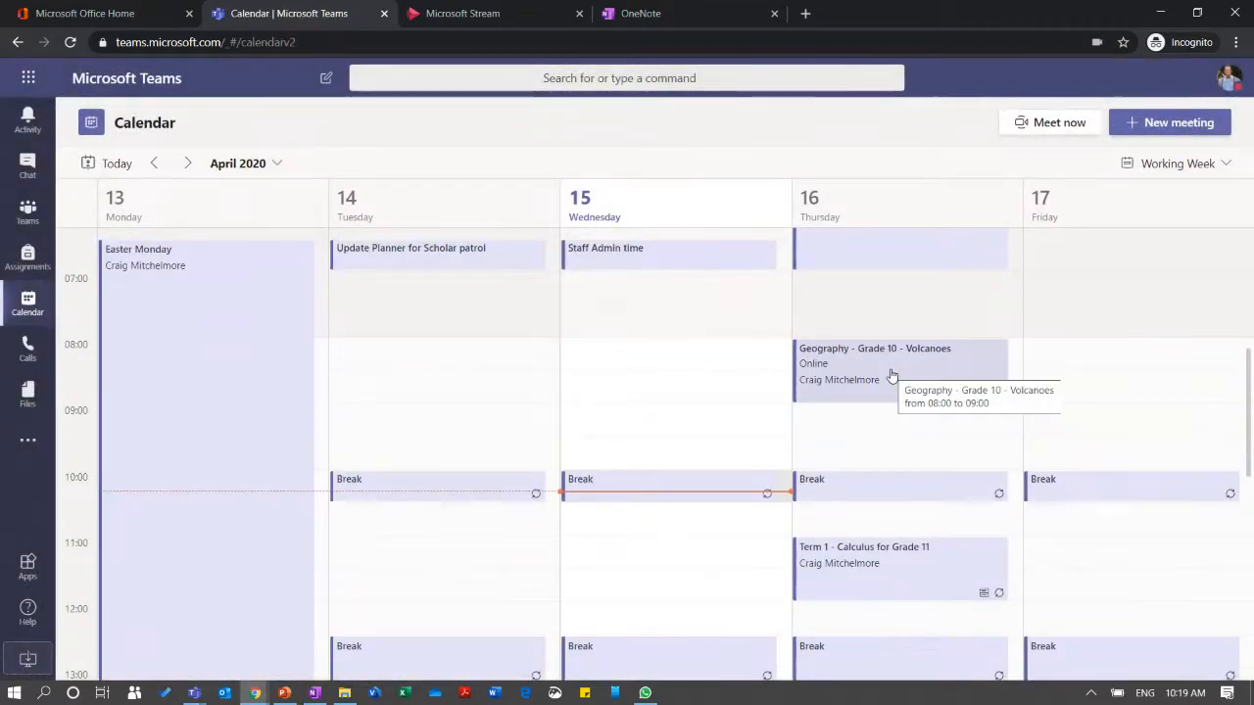
{"action": "left_click", "coordinate": [899, 375]}
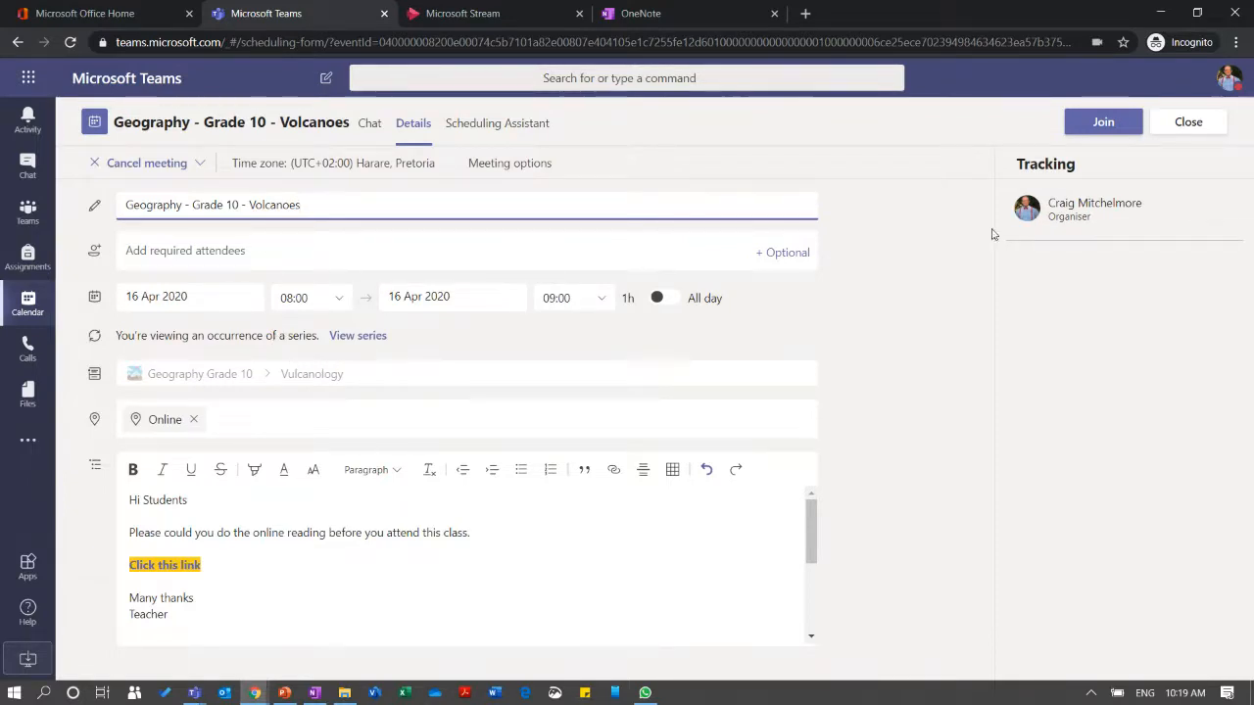
{"action": "left_click", "coordinate": [1102, 121]}
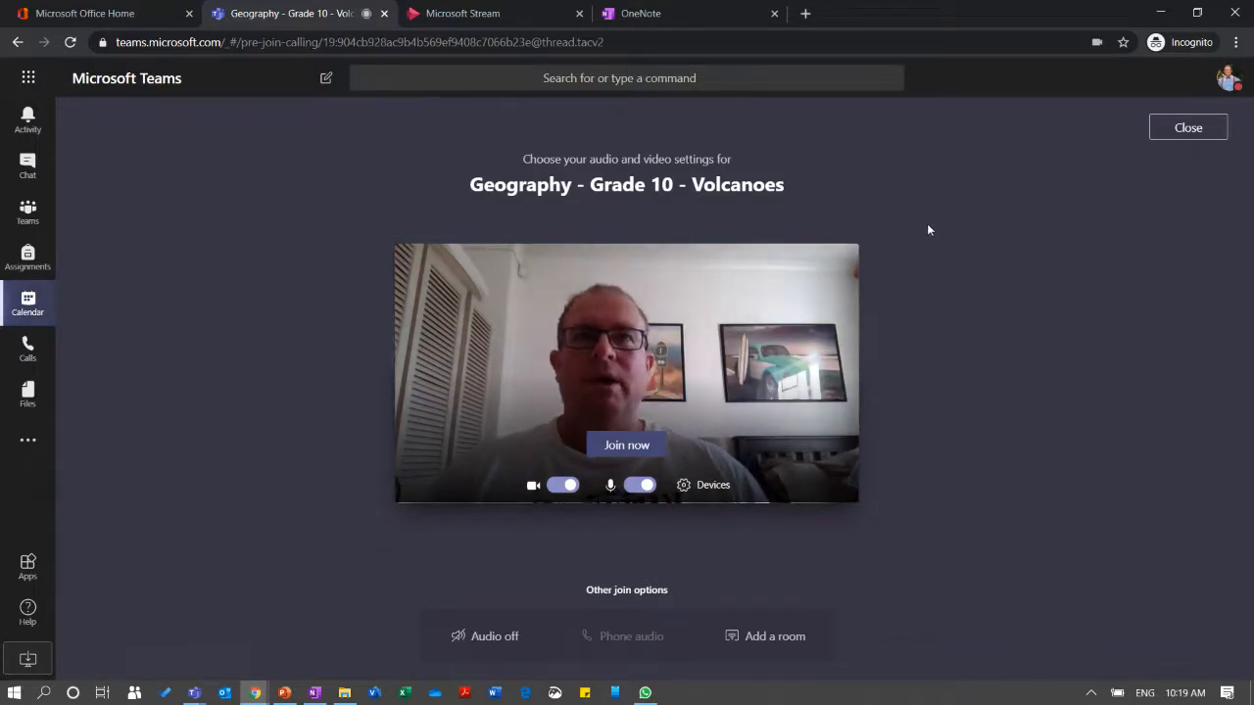
{"action": "left_click", "coordinate": [618, 452]}
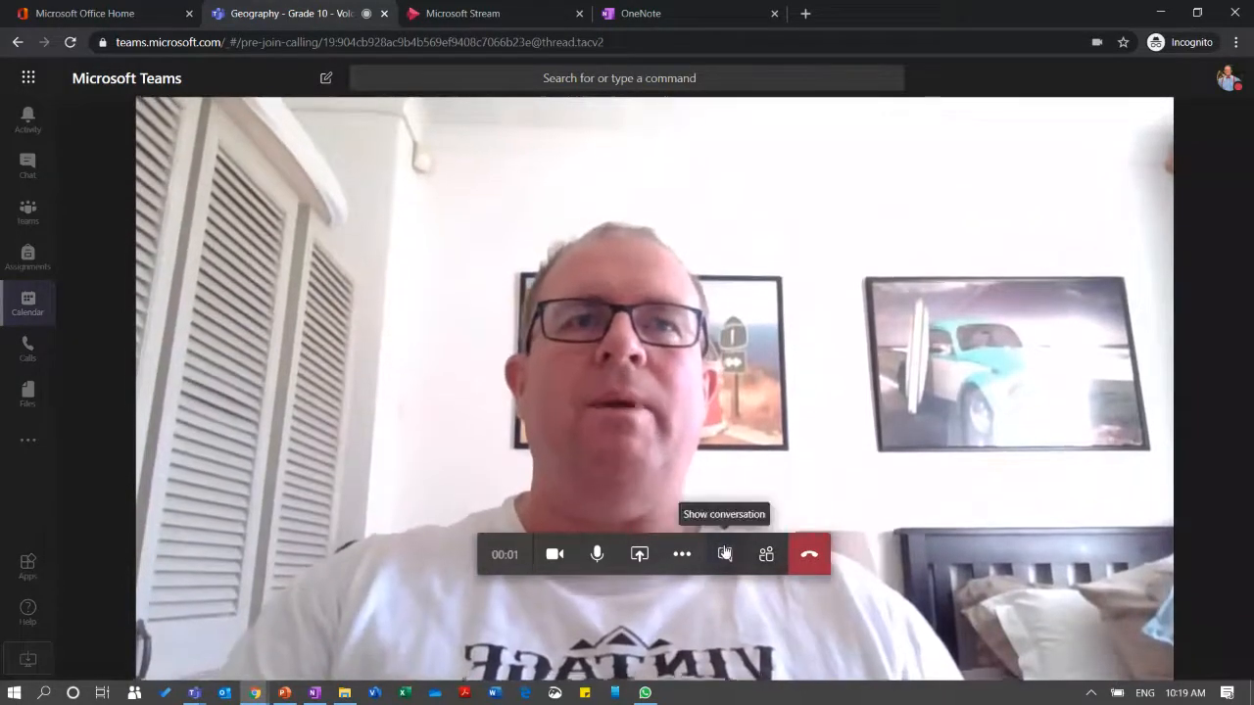
Show the meeting conversation and send the chat message "Hello".
{"action": "left_click", "coordinate": [725, 554]}
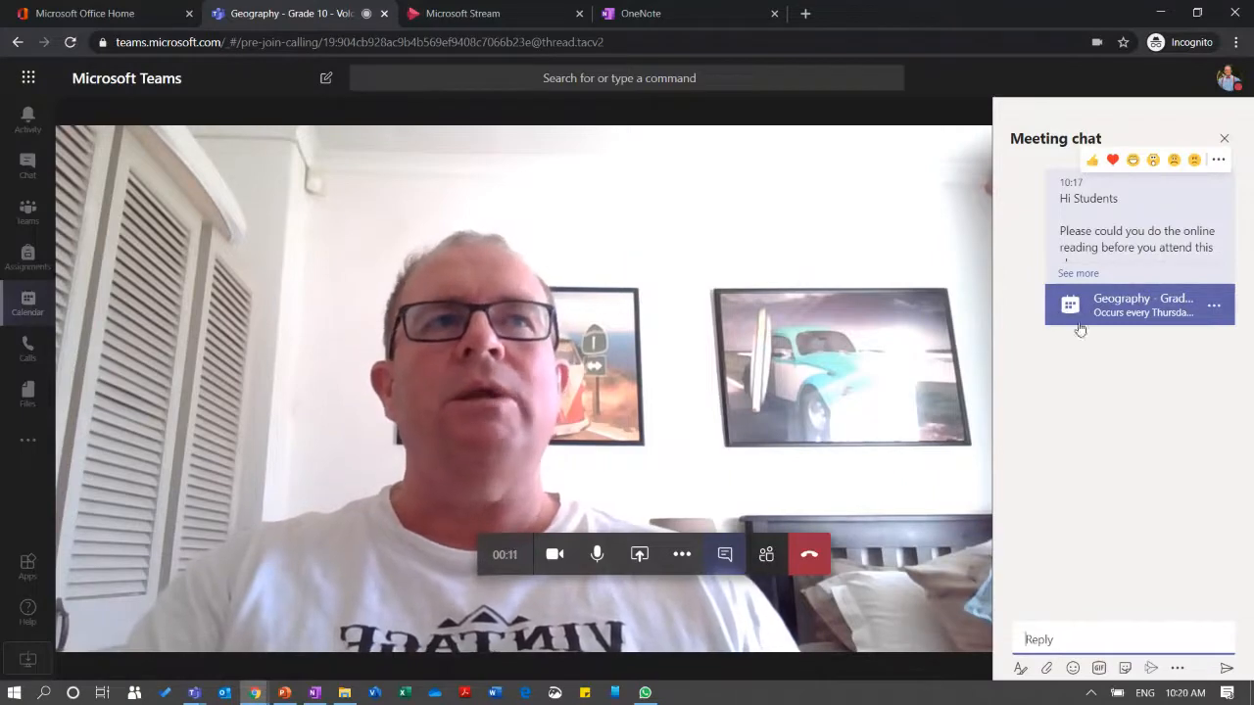
{"action": "left_click", "coordinate": [1036, 639]}
{"action": "type", "text": "Hello"}
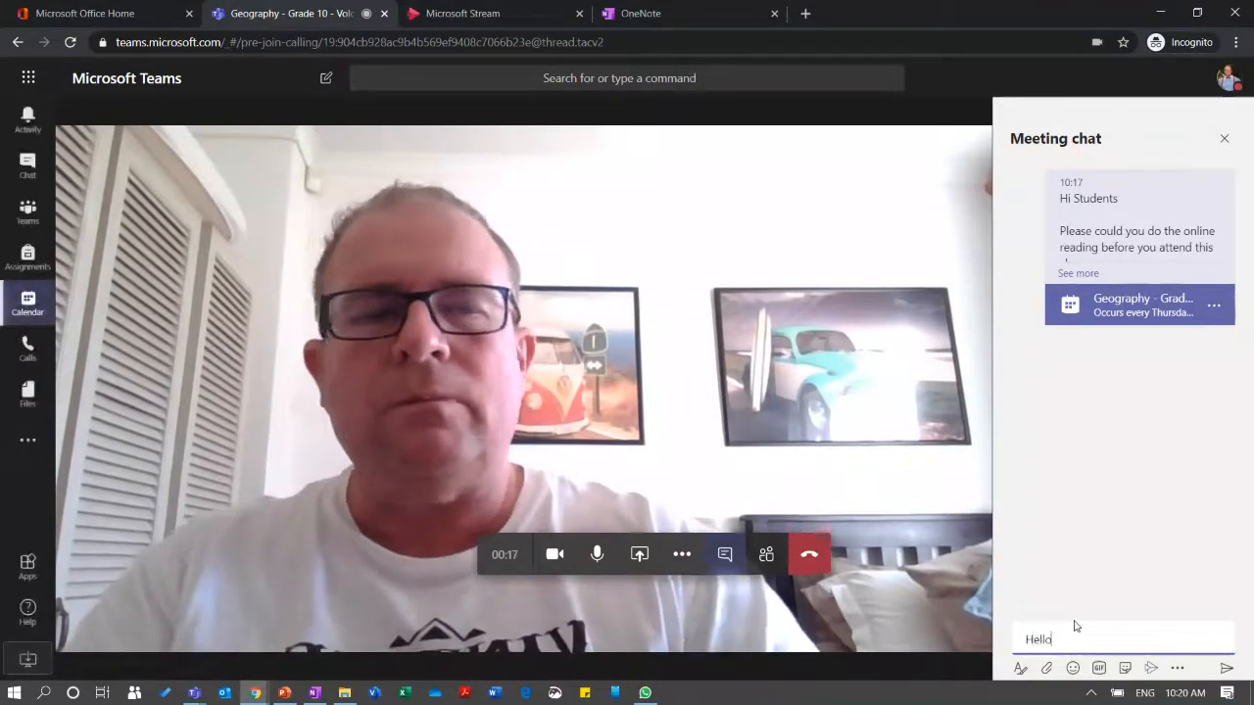
{"action": "key", "text": "Return"}
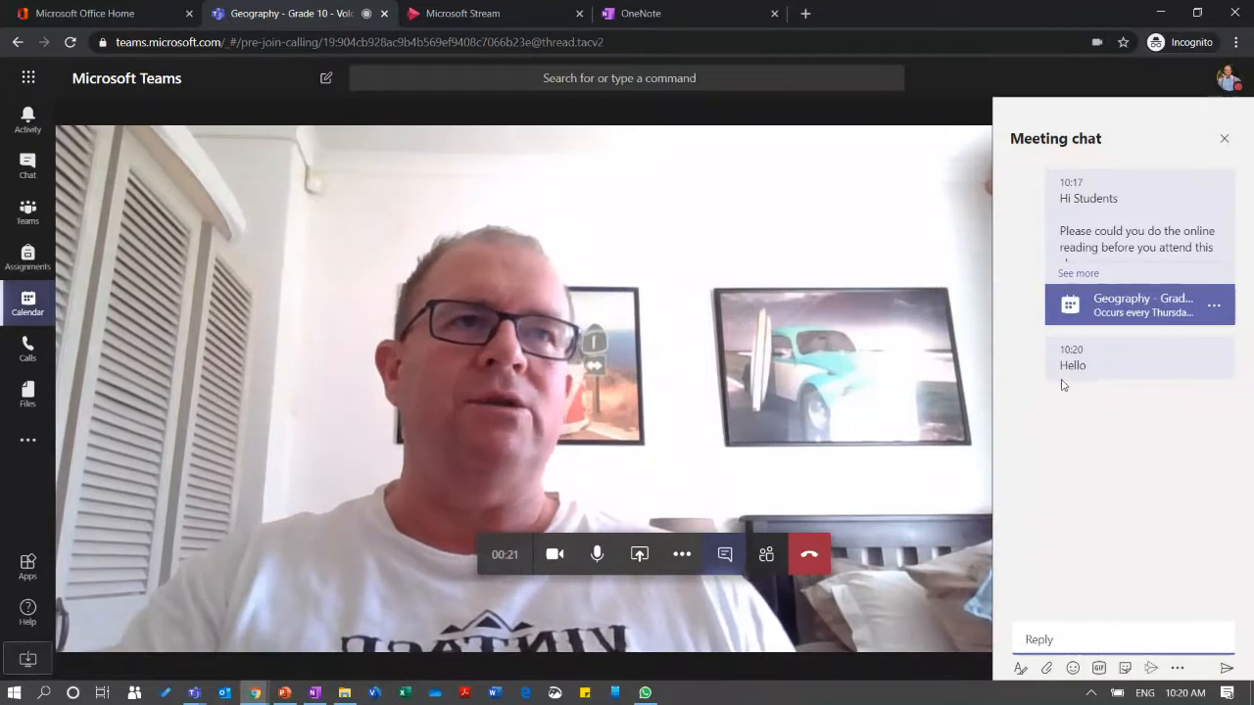
{"action": "mouse_move", "coordinate": [1060, 382]}
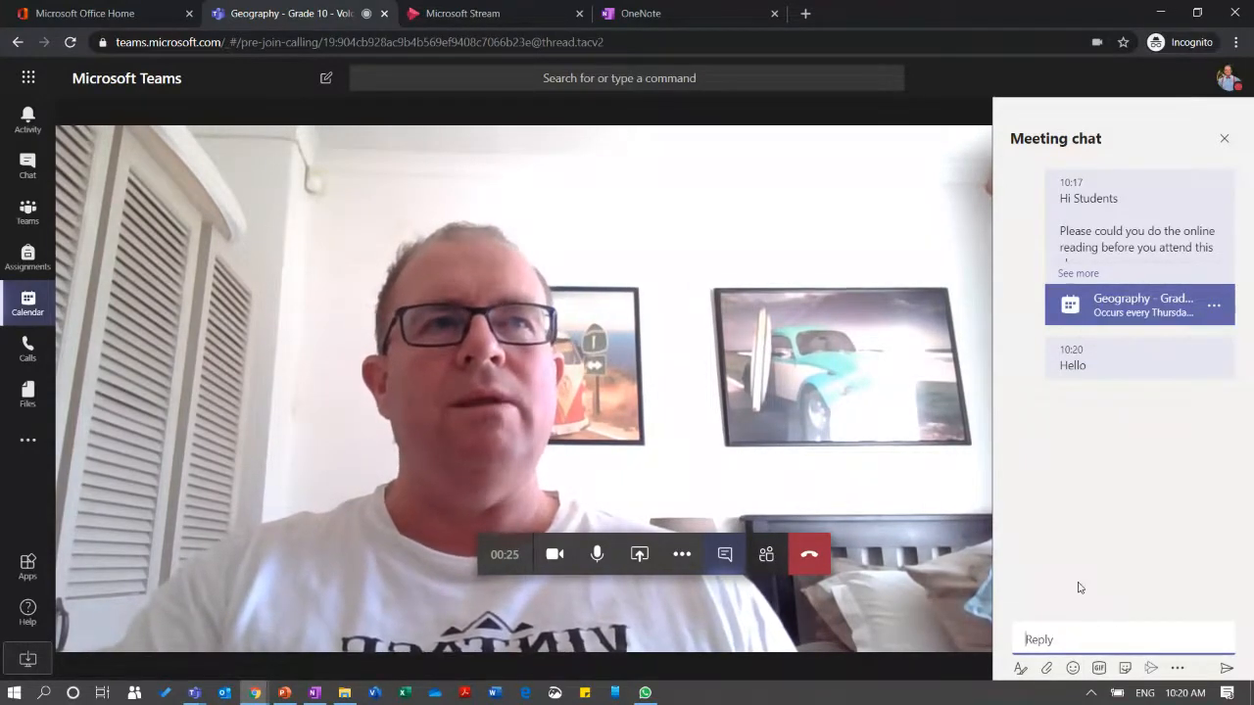
{"action": "mouse_move", "coordinate": [1097, 166]}
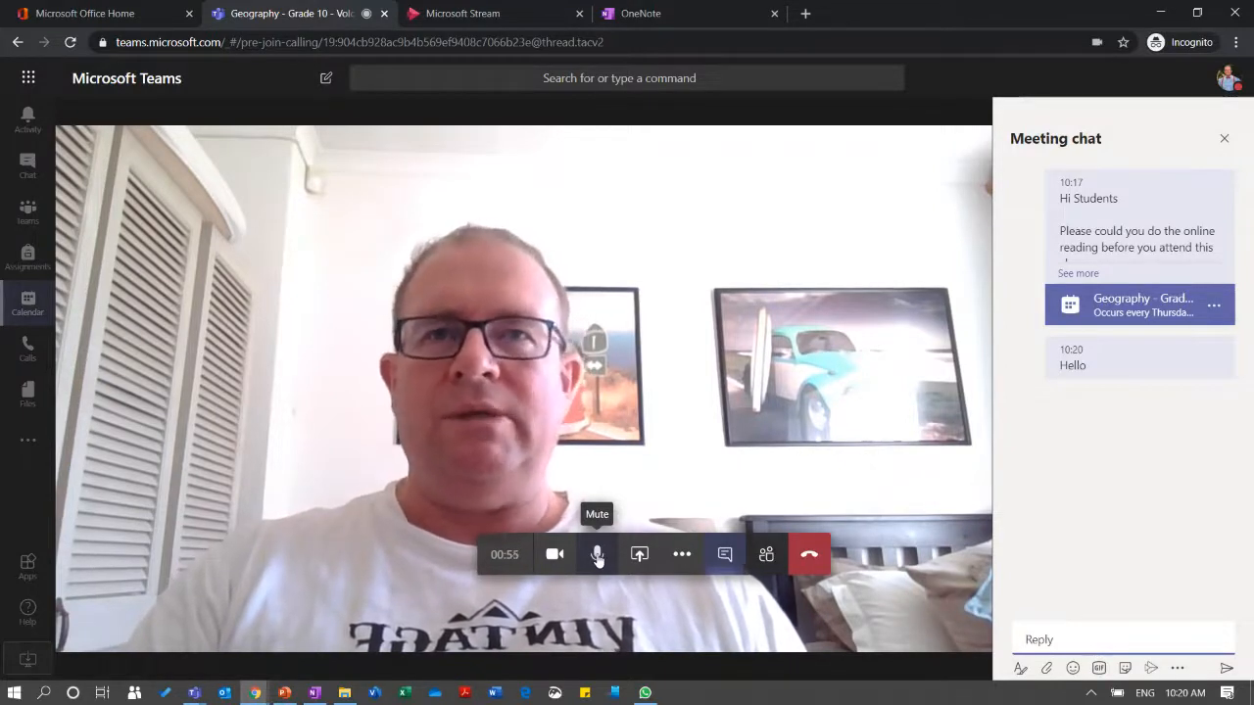
Mute the meeting microphone and unmute it again.
{"action": "left_click", "coordinate": [598, 555]}
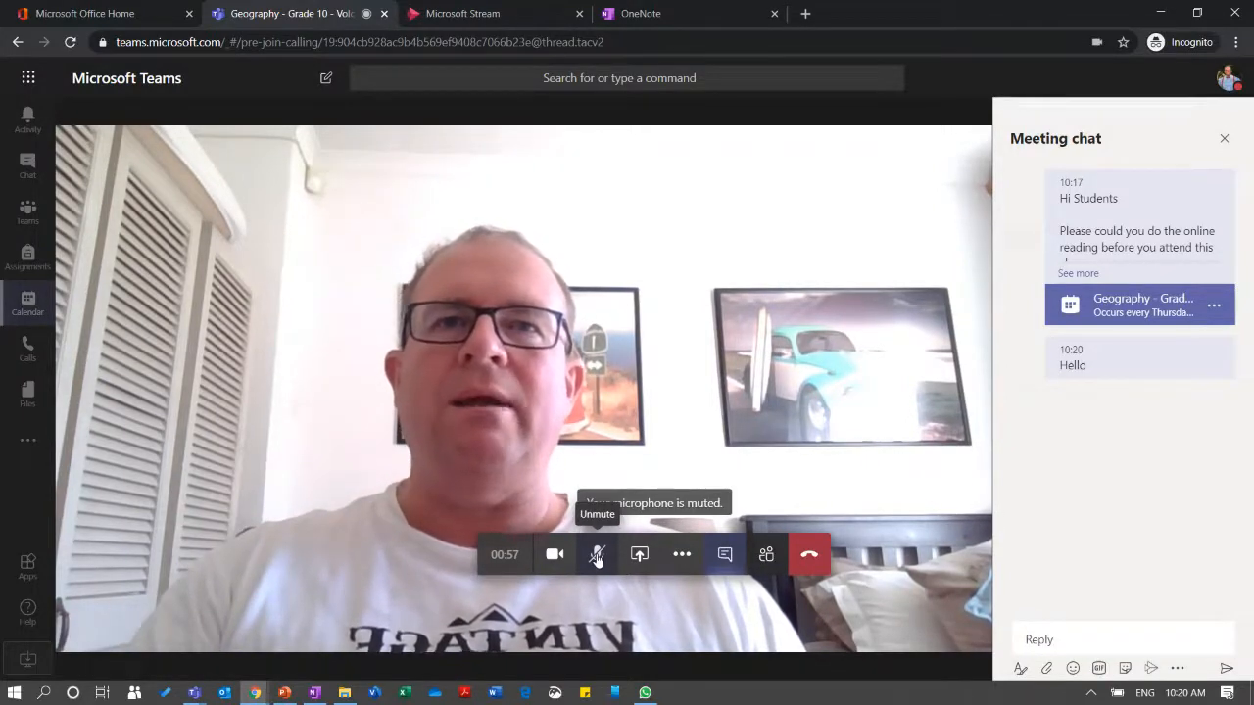
{"action": "left_click", "coordinate": [596, 556]}
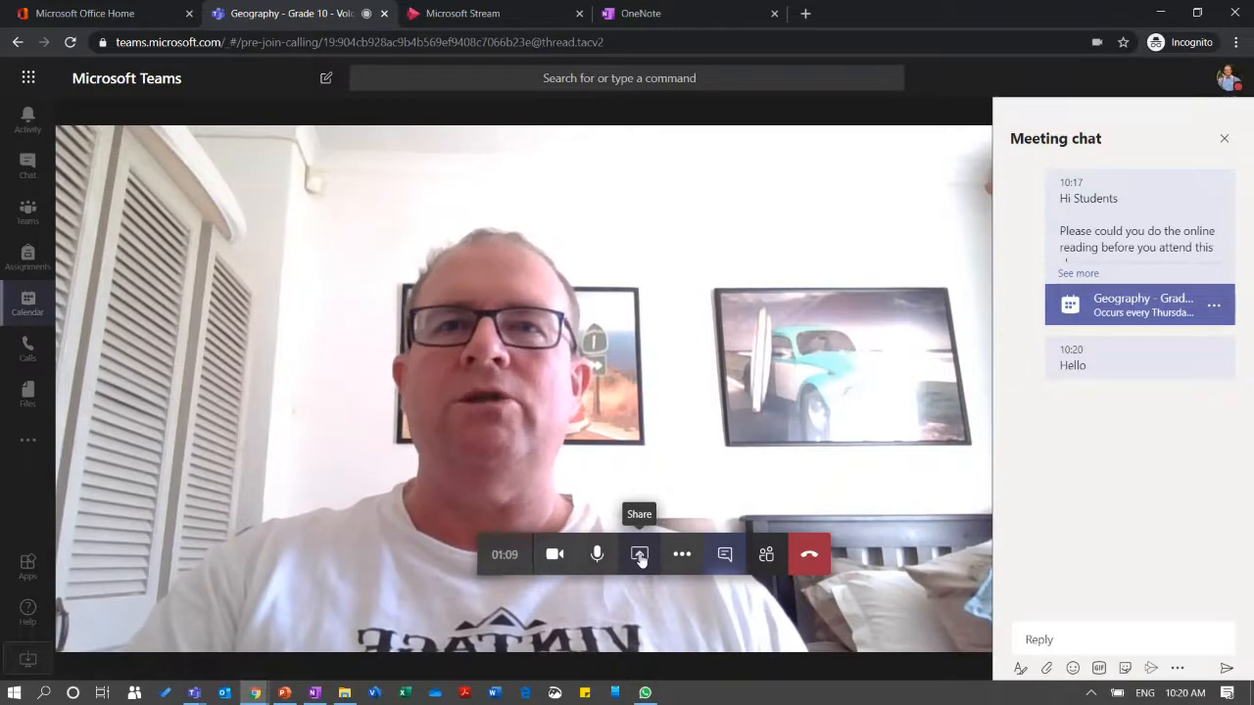
Look over the content sharing options and present Microsoft Whiteboard in the meeting.
{"action": "left_click", "coordinate": [639, 556]}
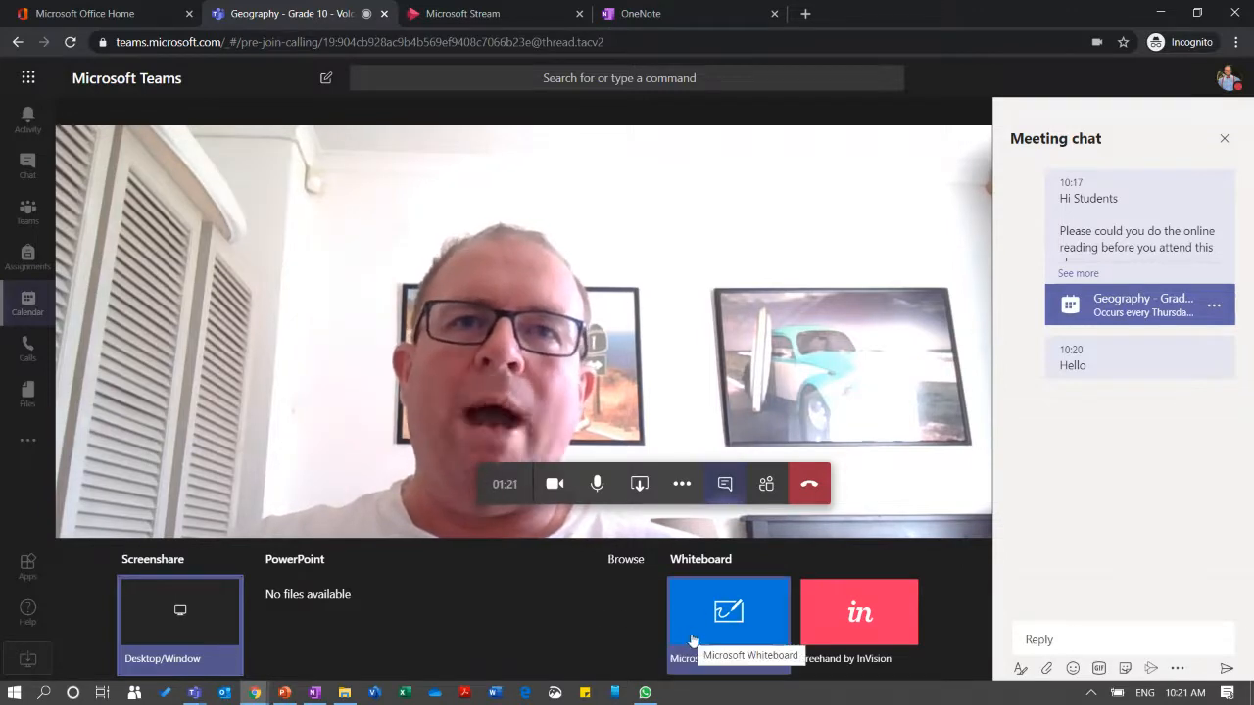
{"action": "left_click", "coordinate": [936, 498]}
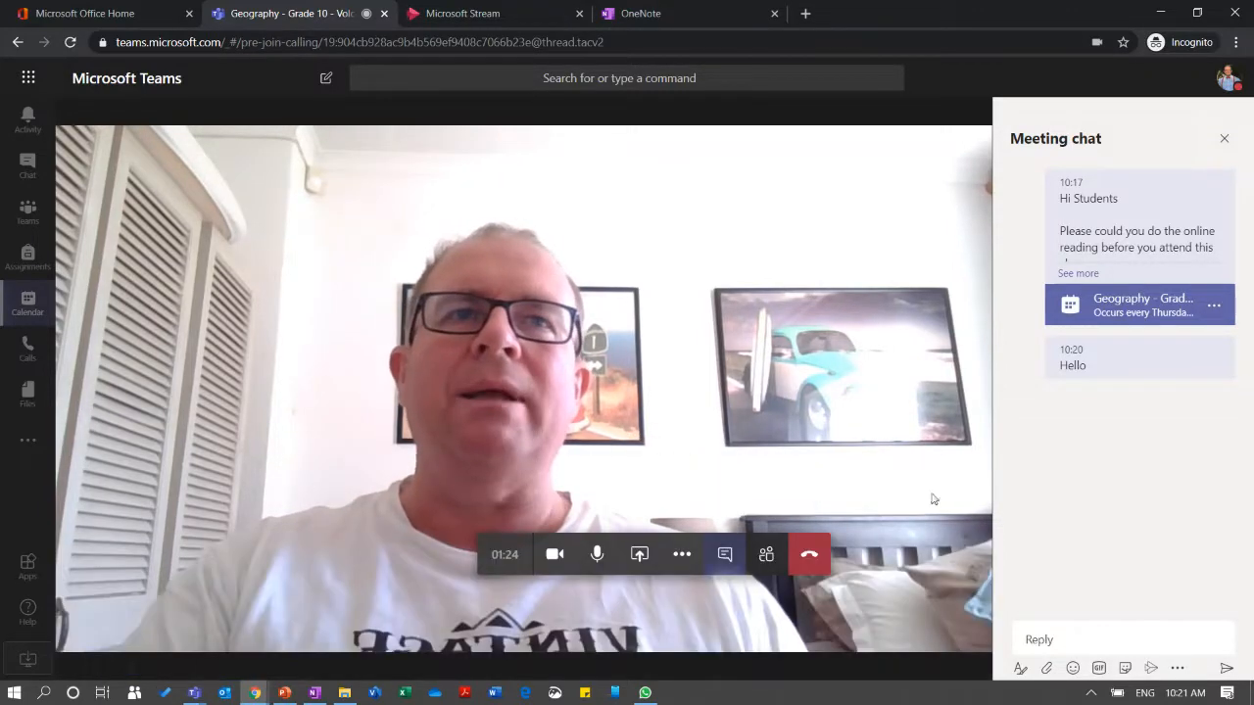
{"action": "left_click", "coordinate": [638, 556]}
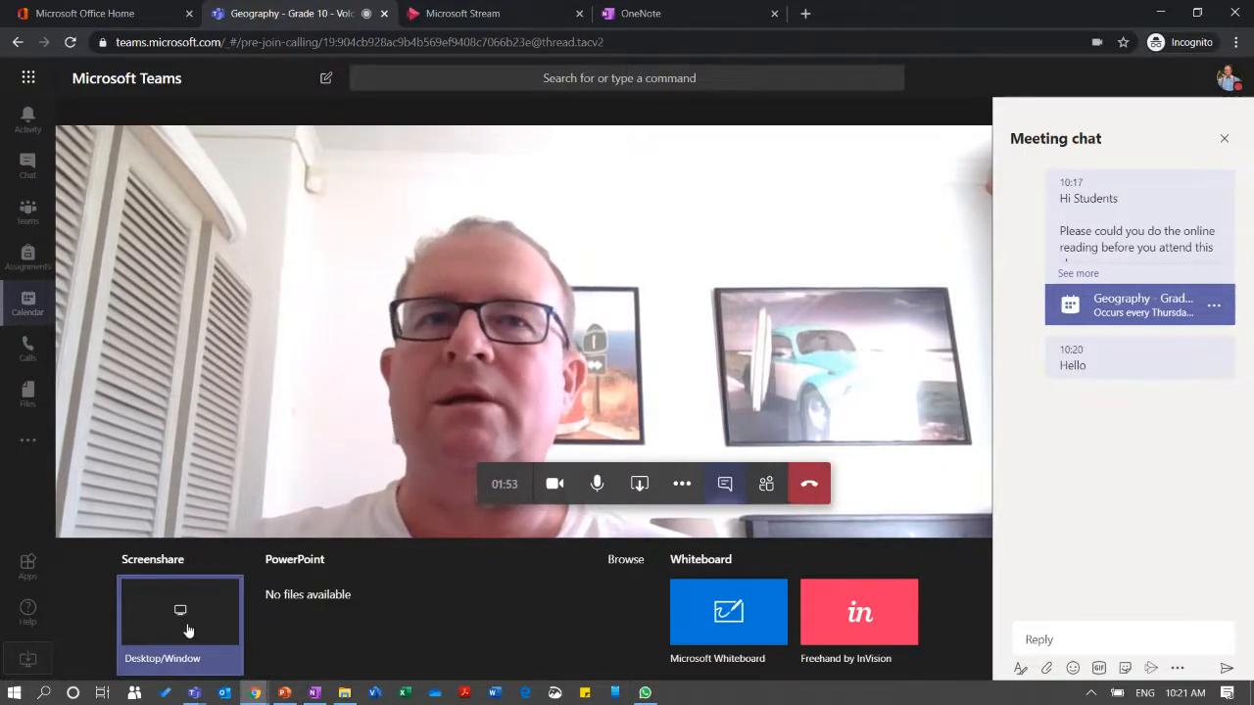
{"action": "left_click", "coordinate": [748, 617]}
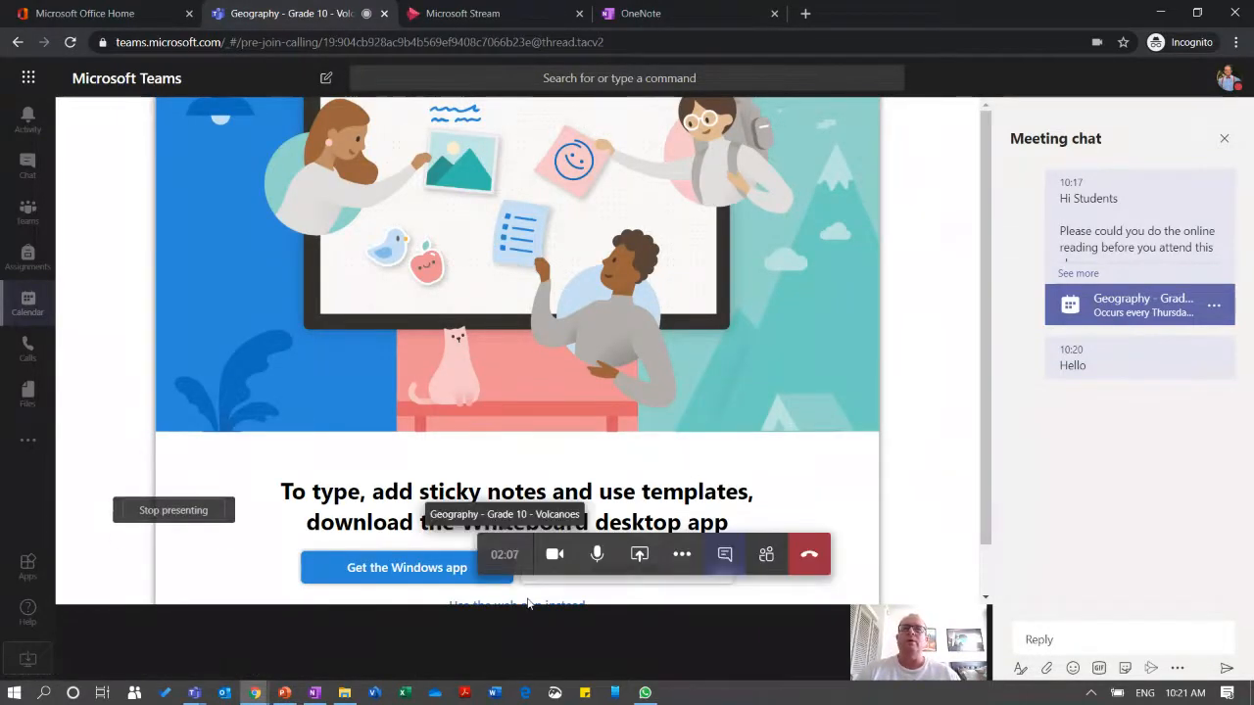
Try to open the meeting whiteboard in the Microsoft Whiteboard desktop app, and close that app.
{"action": "left_click", "coordinate": [632, 585]}
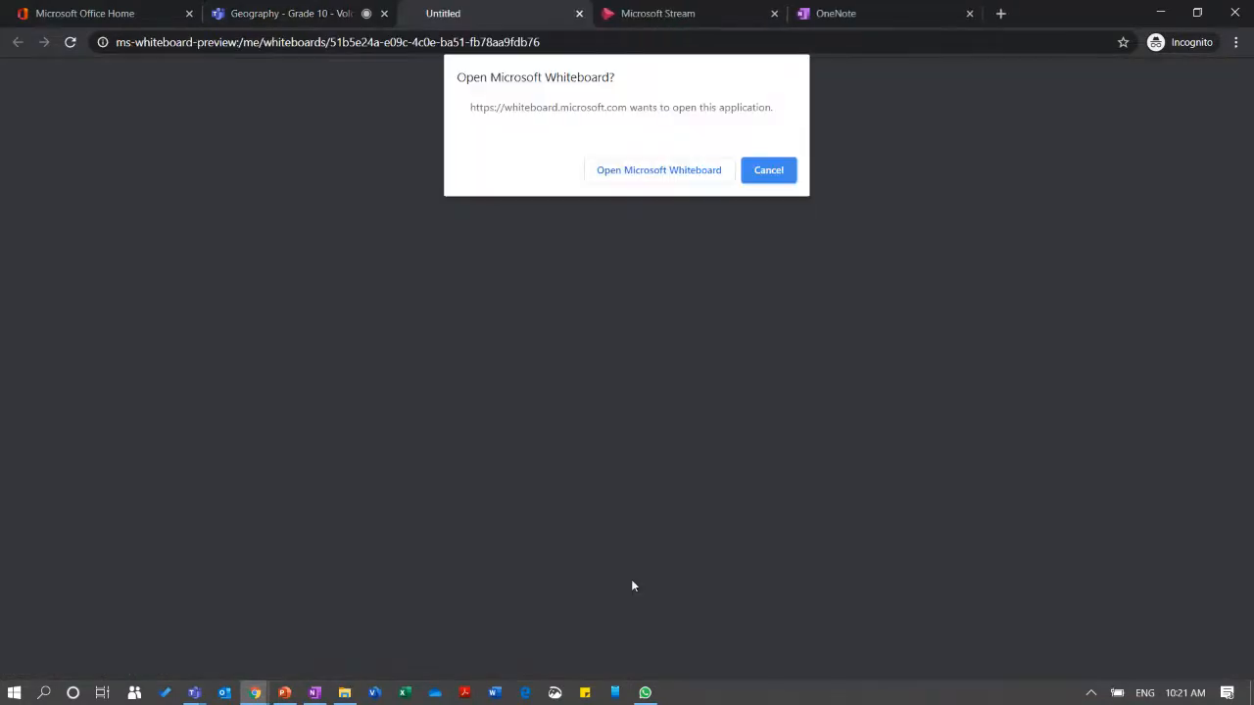
{"action": "left_click", "coordinate": [658, 170]}
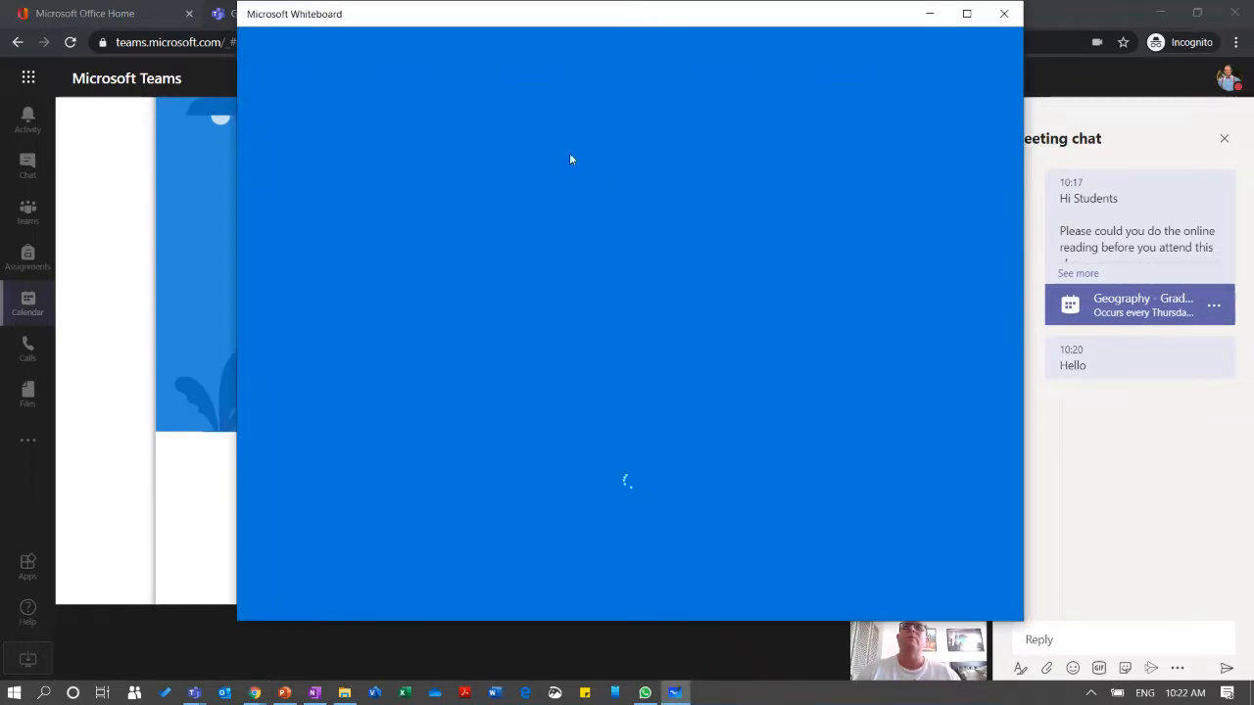
{"action": "left_click_drag", "start_coordinate": [627, 17], "coordinate": [516, 45]}
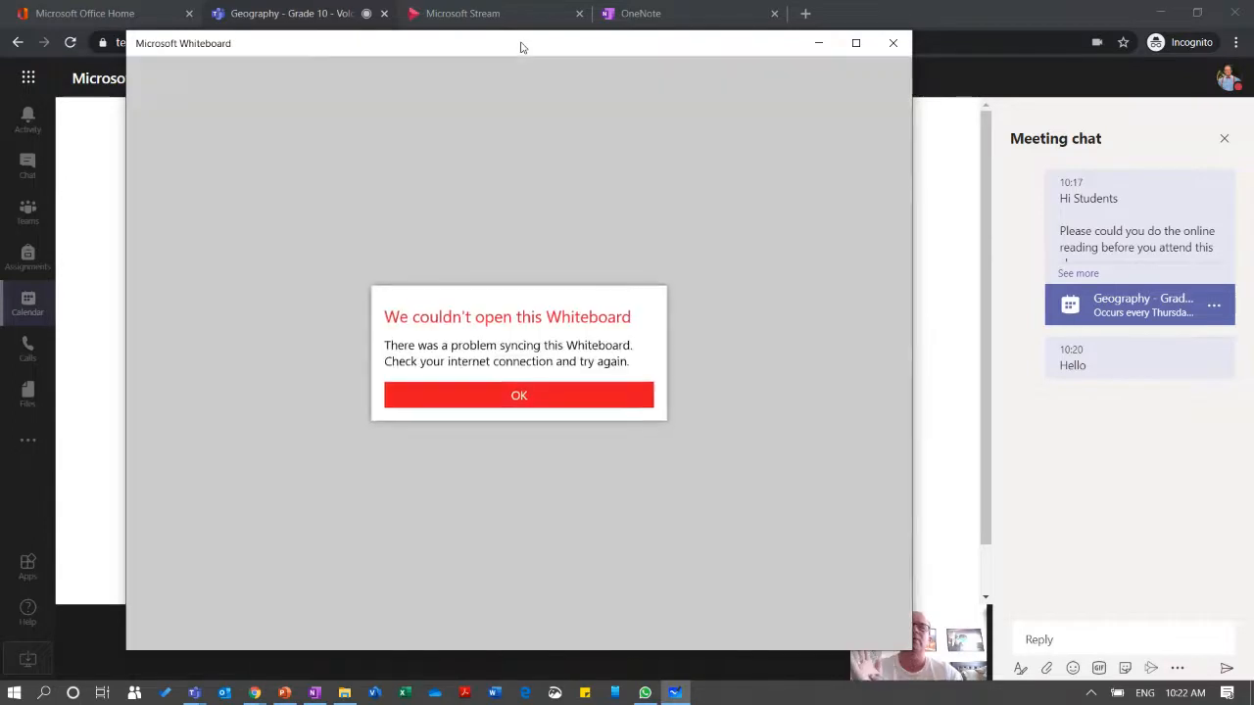
{"action": "left_click", "coordinate": [514, 397]}
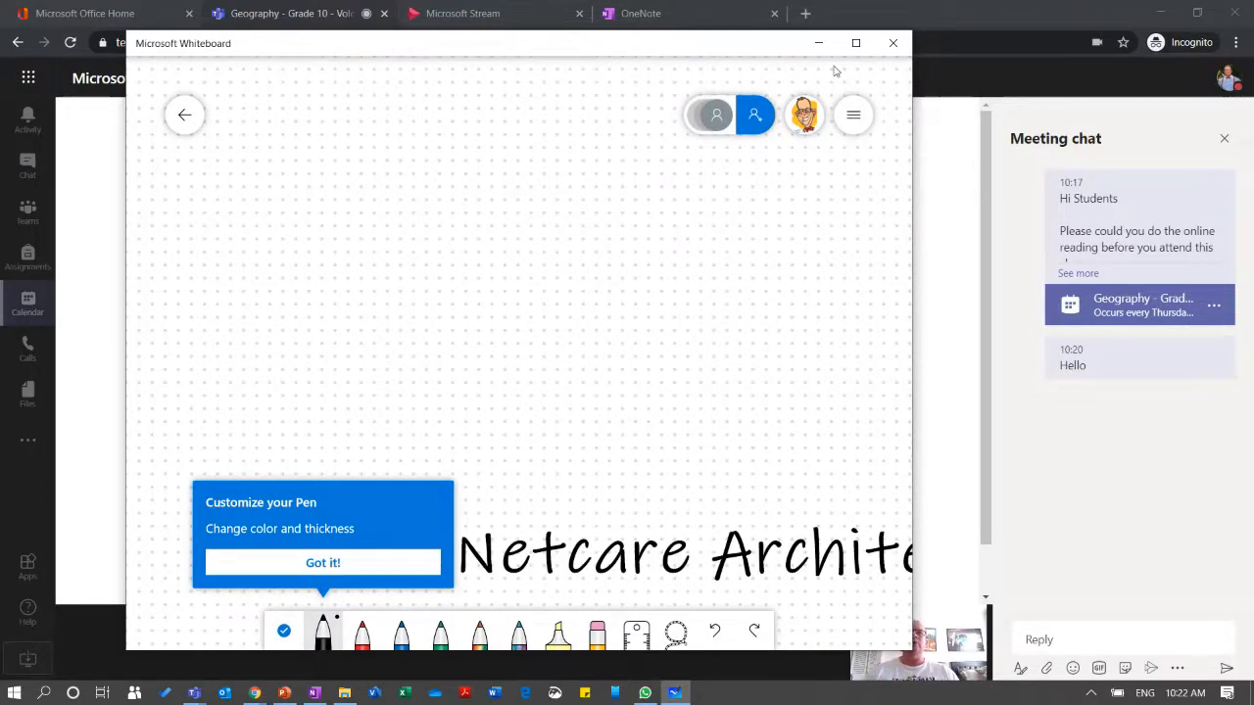
{"action": "left_click", "coordinate": [893, 45]}
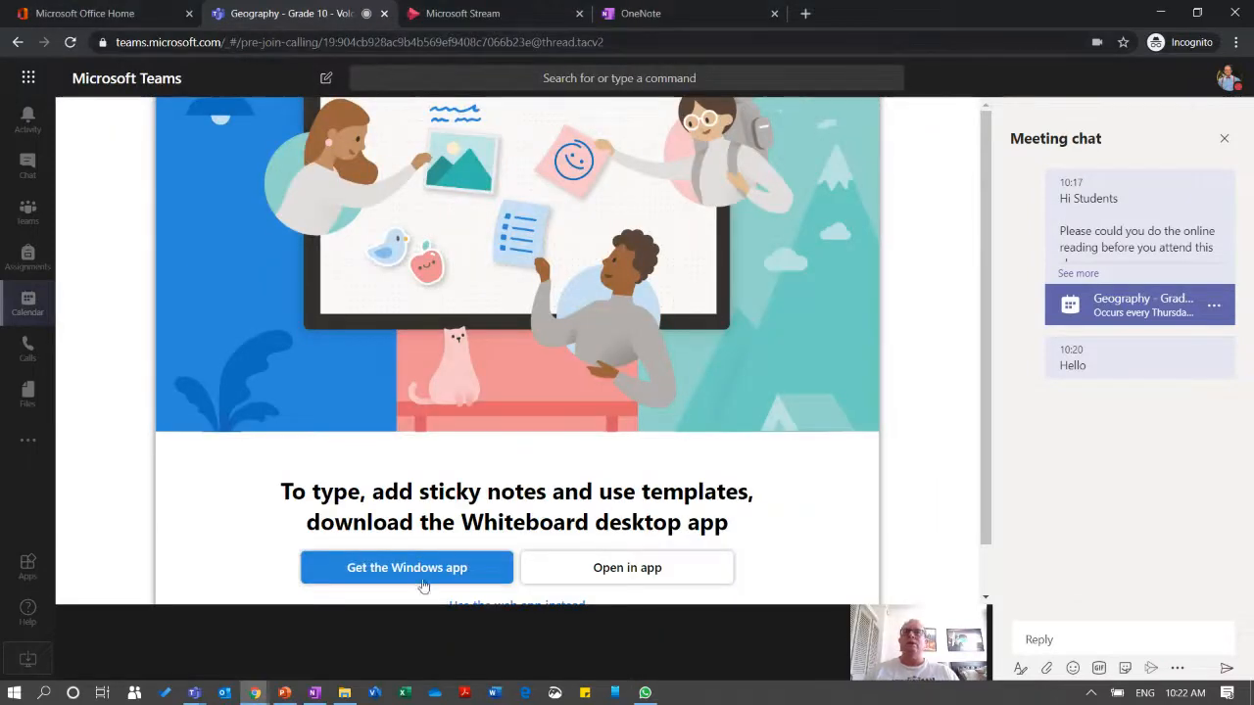
Use the web app version of the whiteboard inside the meeting instead of the desktop app.
{"action": "mouse_move", "coordinate": [613, 588]}
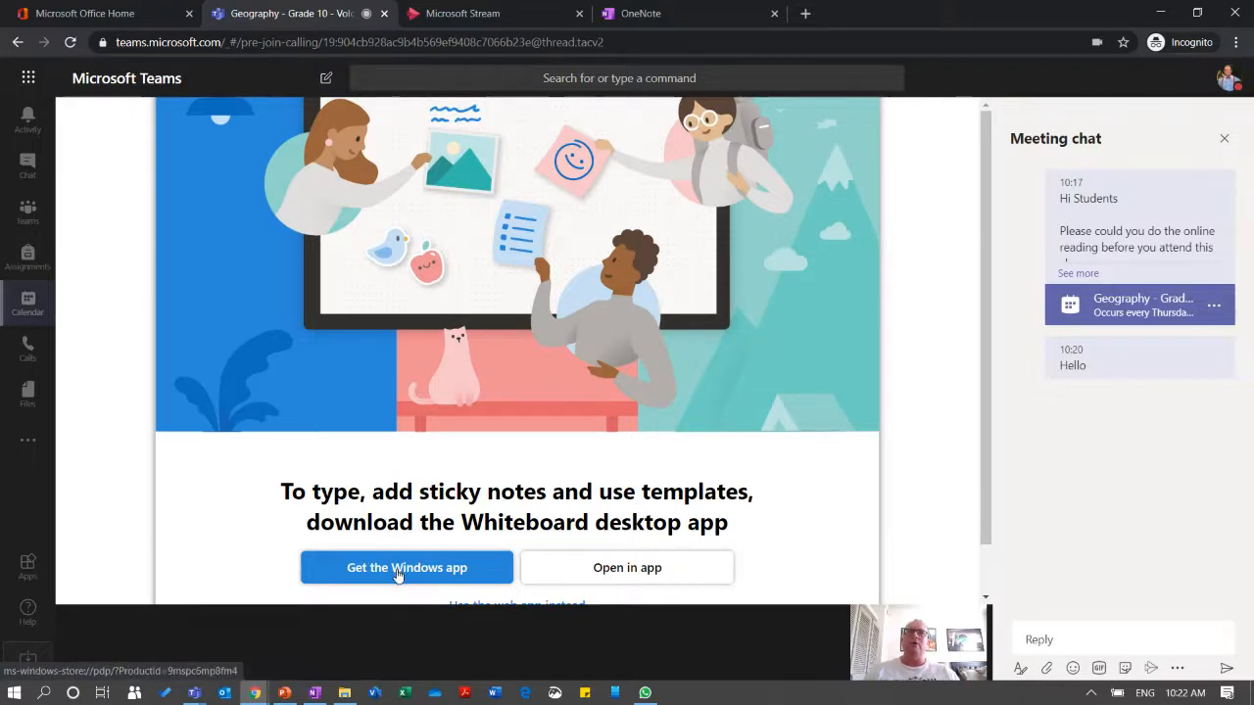
{"action": "scroll", "coordinate": [497, 445], "scroll_direction": "down", "scroll_amount": 1}
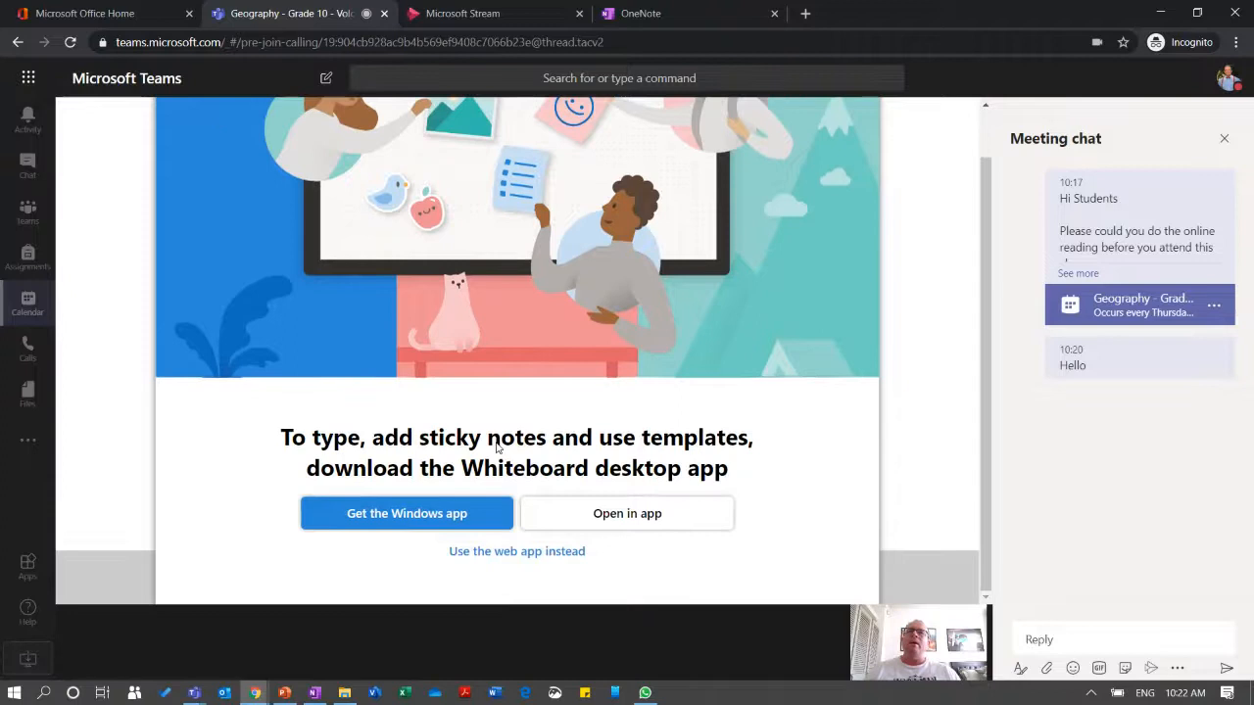
{"action": "left_click", "coordinate": [512, 552]}
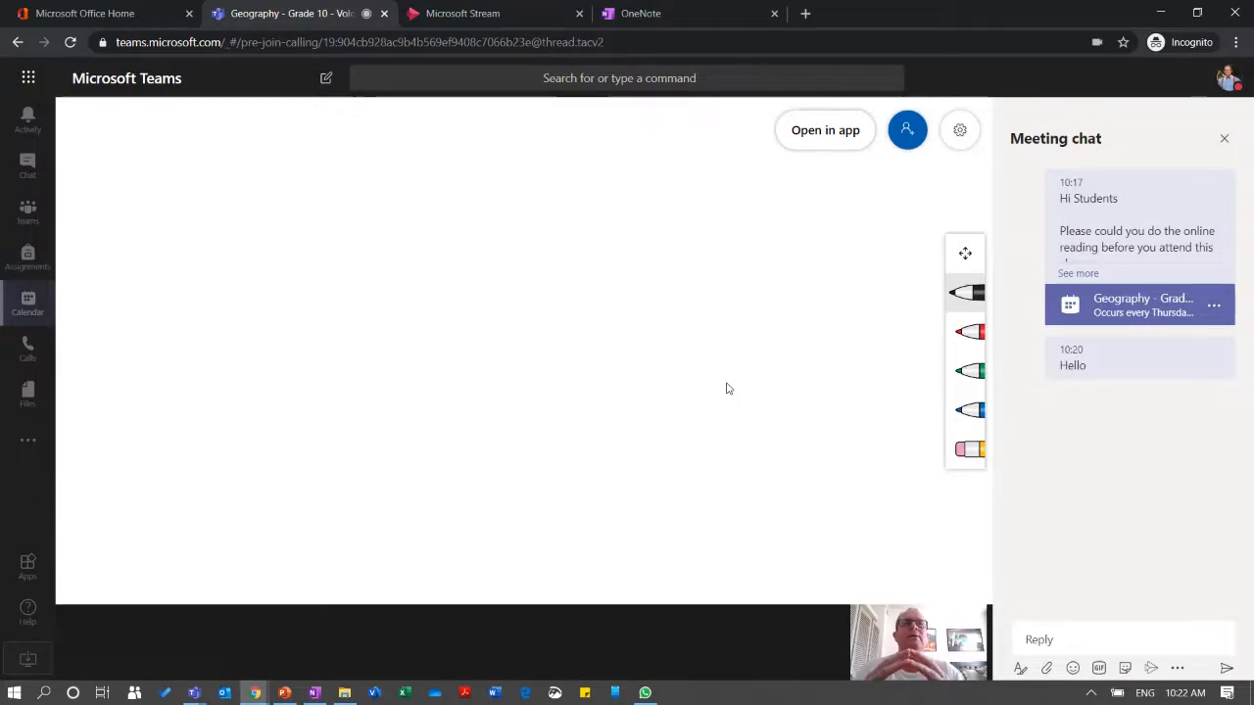
Copy the whiteboard's web share link and post it in the meeting chat.
{"action": "left_click", "coordinate": [908, 138]}
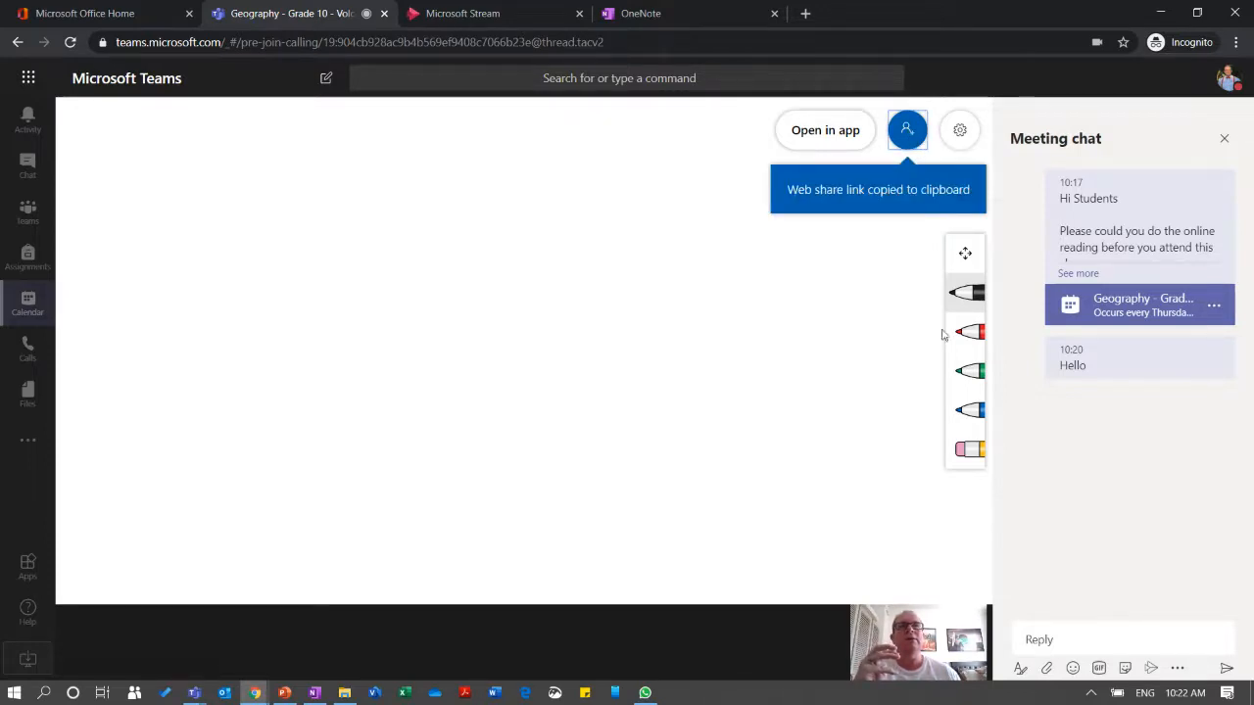
{"action": "left_click", "coordinate": [1048, 639]}
{"action": "right_click", "coordinate": [1048, 639]}
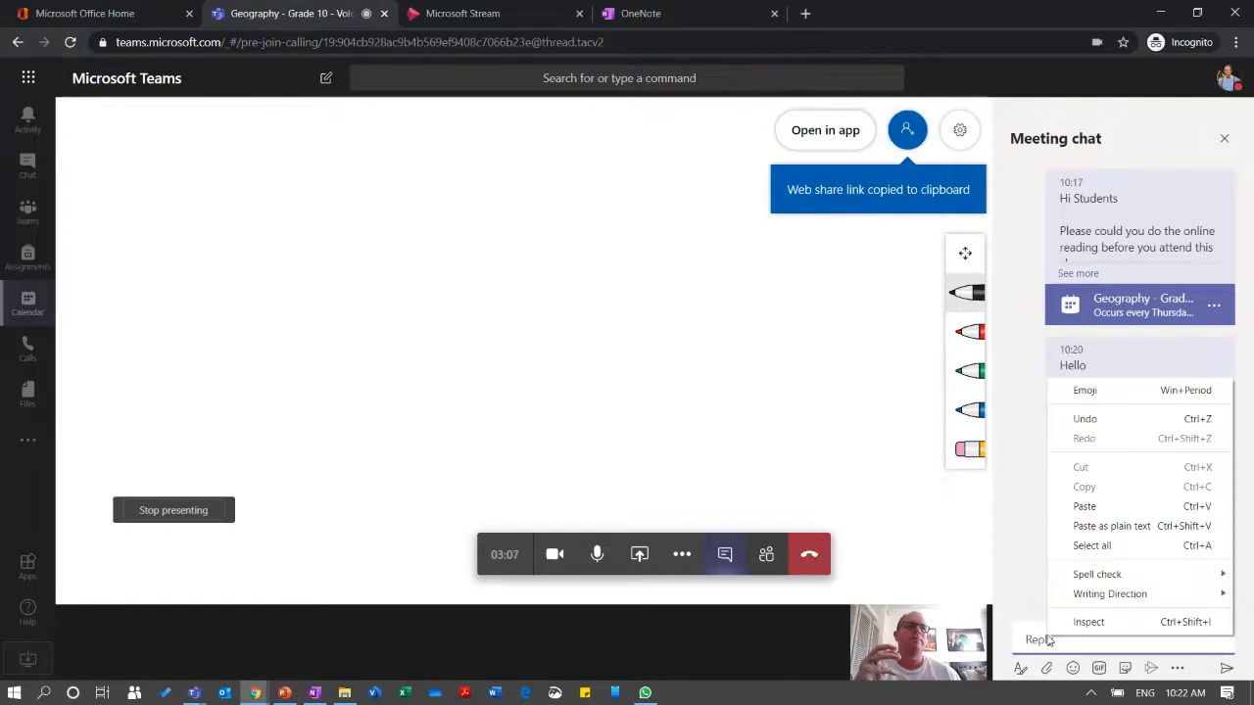
{"action": "left_click", "coordinate": [1085, 506]}
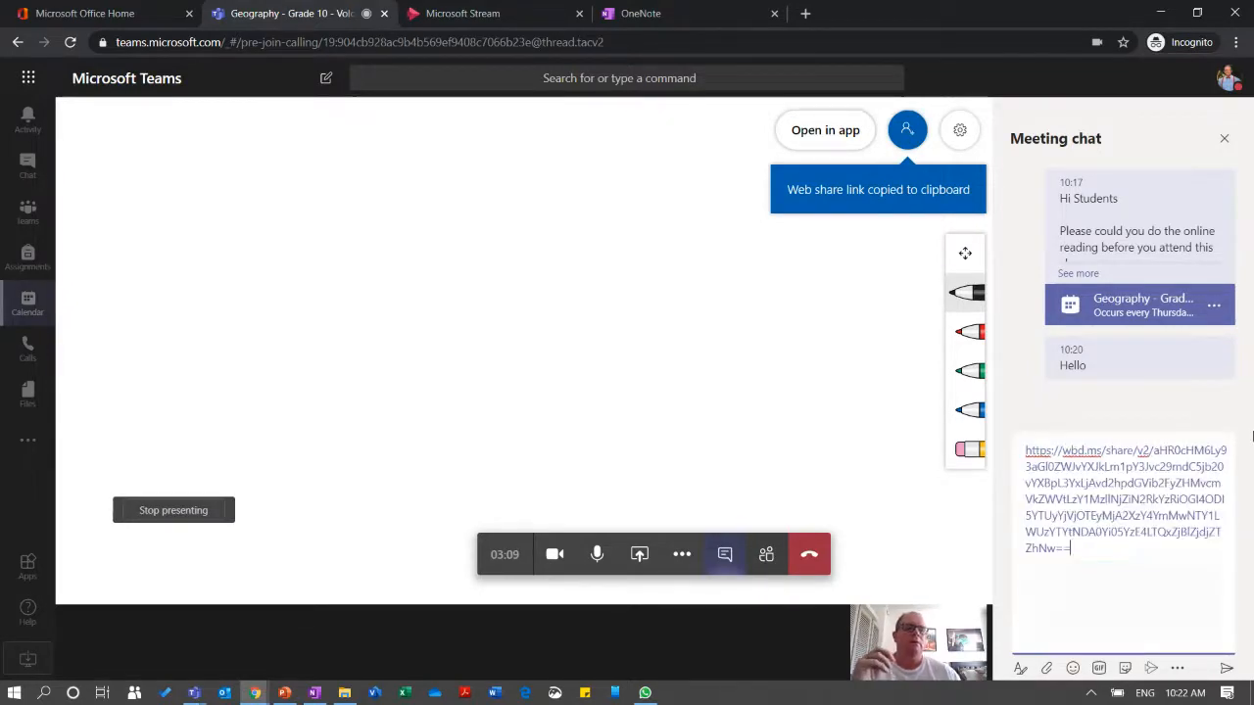
{"action": "key", "text": "Return"}
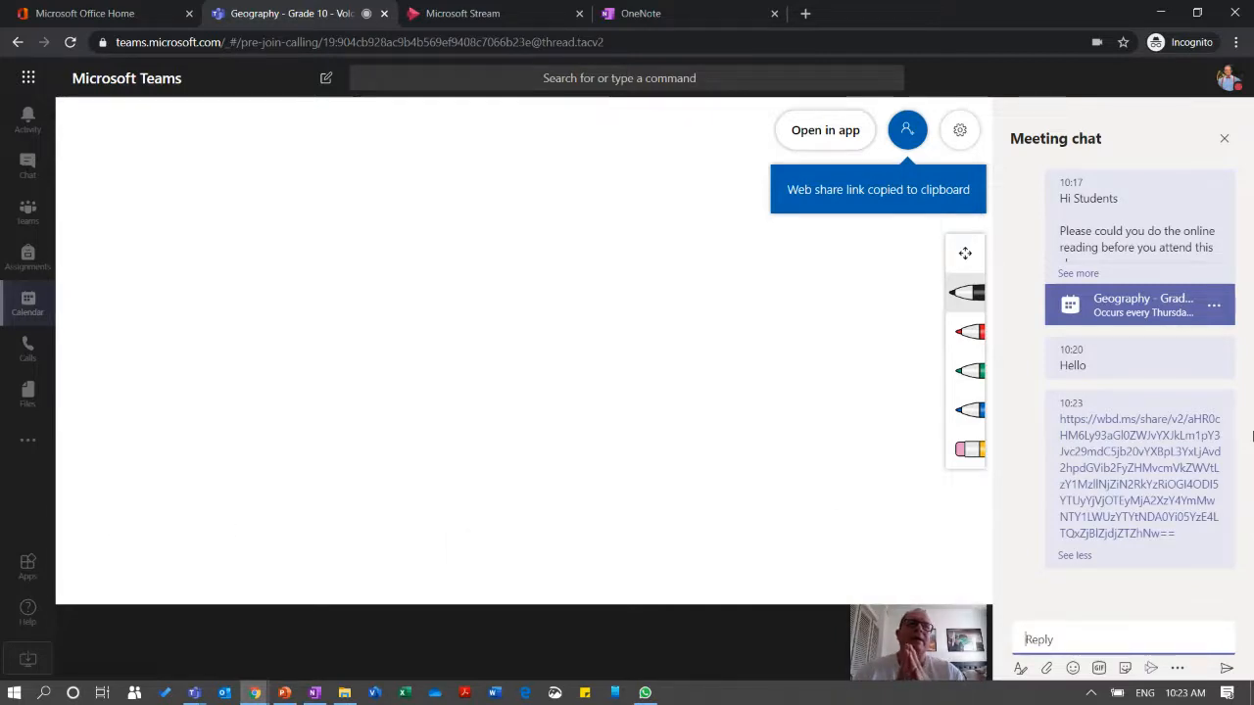
Draw a green oval, a green horizontal line and a red triangle on the whiteboard, and erase all of them.
{"action": "mouse_move", "coordinate": [776, 368]}
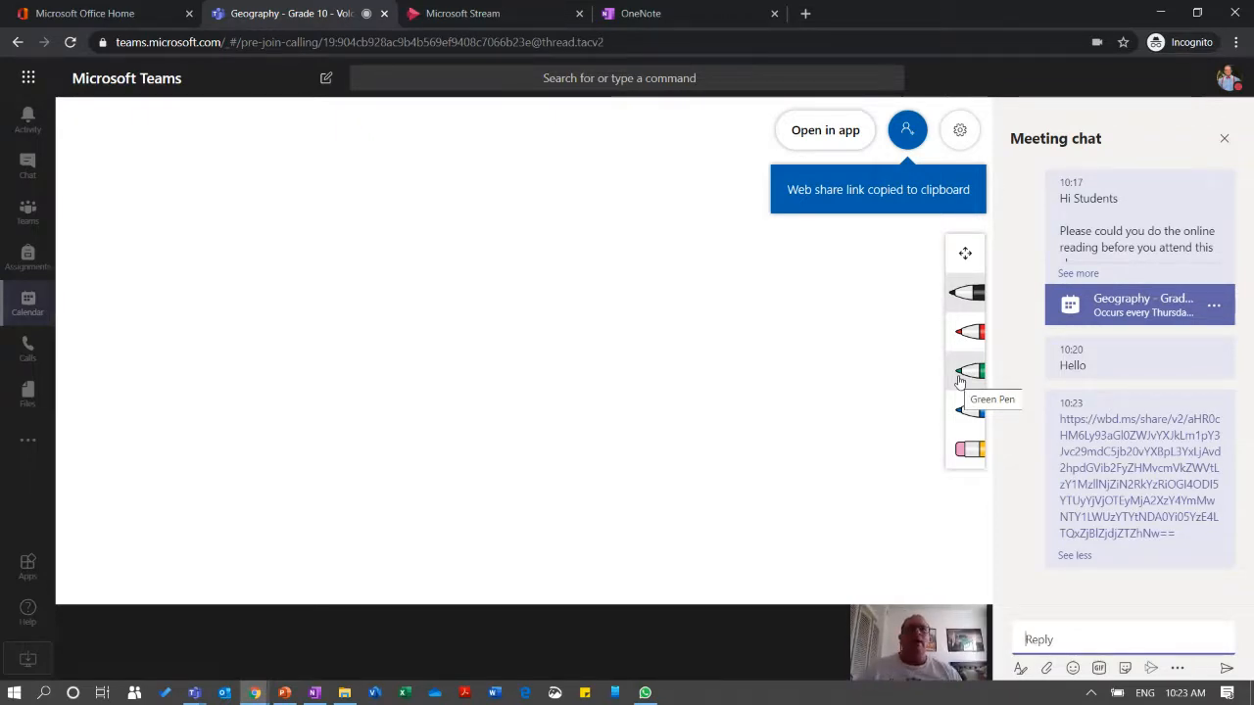
{"action": "left_click", "coordinate": [962, 375]}
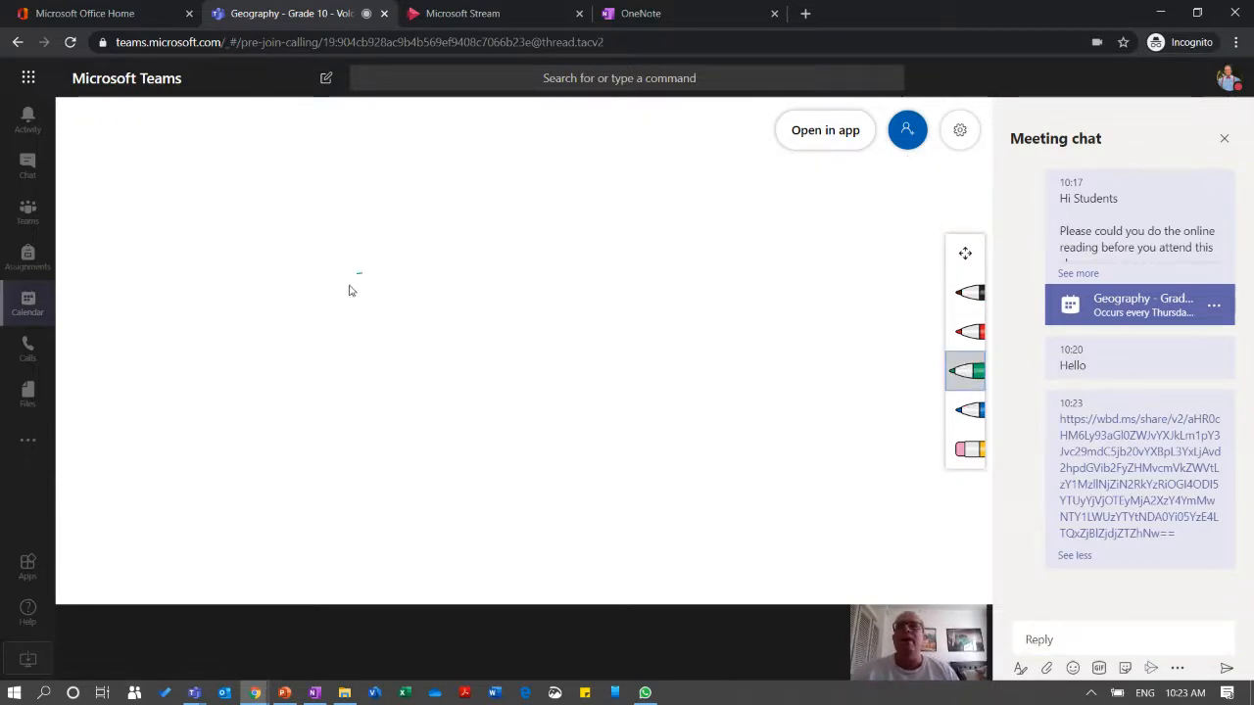
{"action": "left_click_drag", "start_coordinate": [350, 288], "coordinate": [368, 268]}
{"action": "left_click_drag", "start_coordinate": [519, 303], "coordinate": [719, 304]}
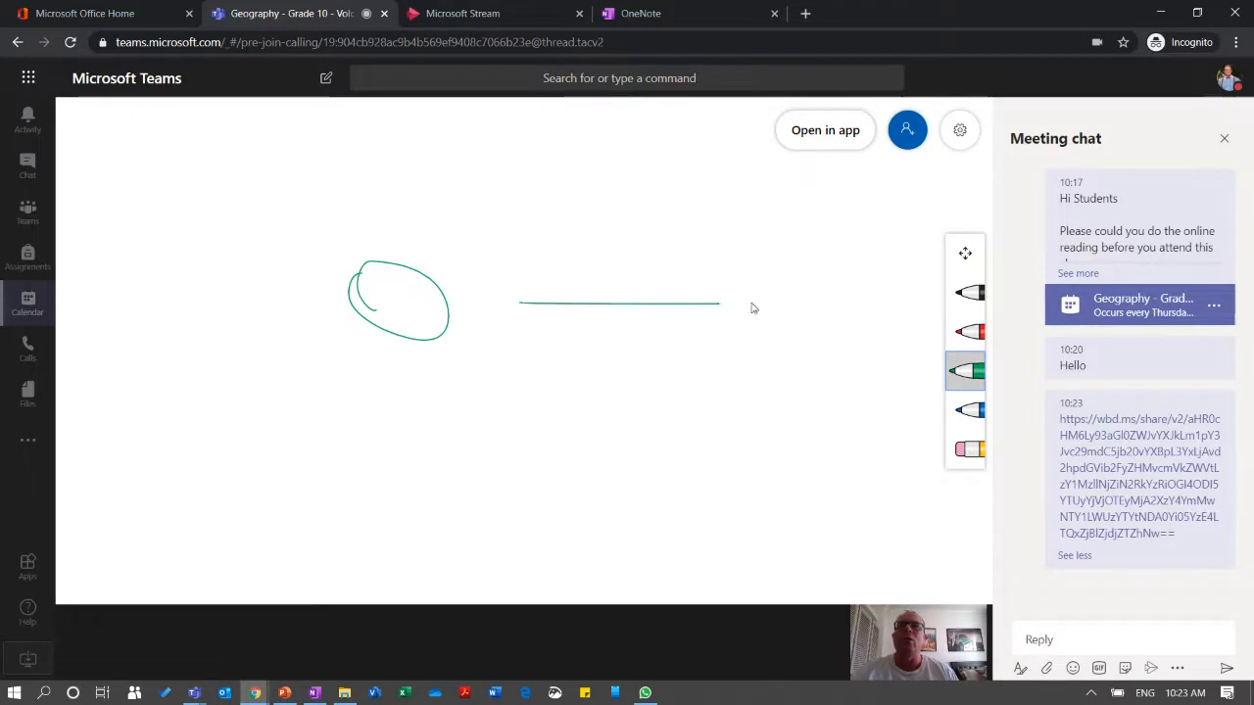
{"action": "left_click", "coordinate": [965, 331]}
{"action": "left_click_drag", "start_coordinate": [825, 267], "coordinate": [821, 278]}
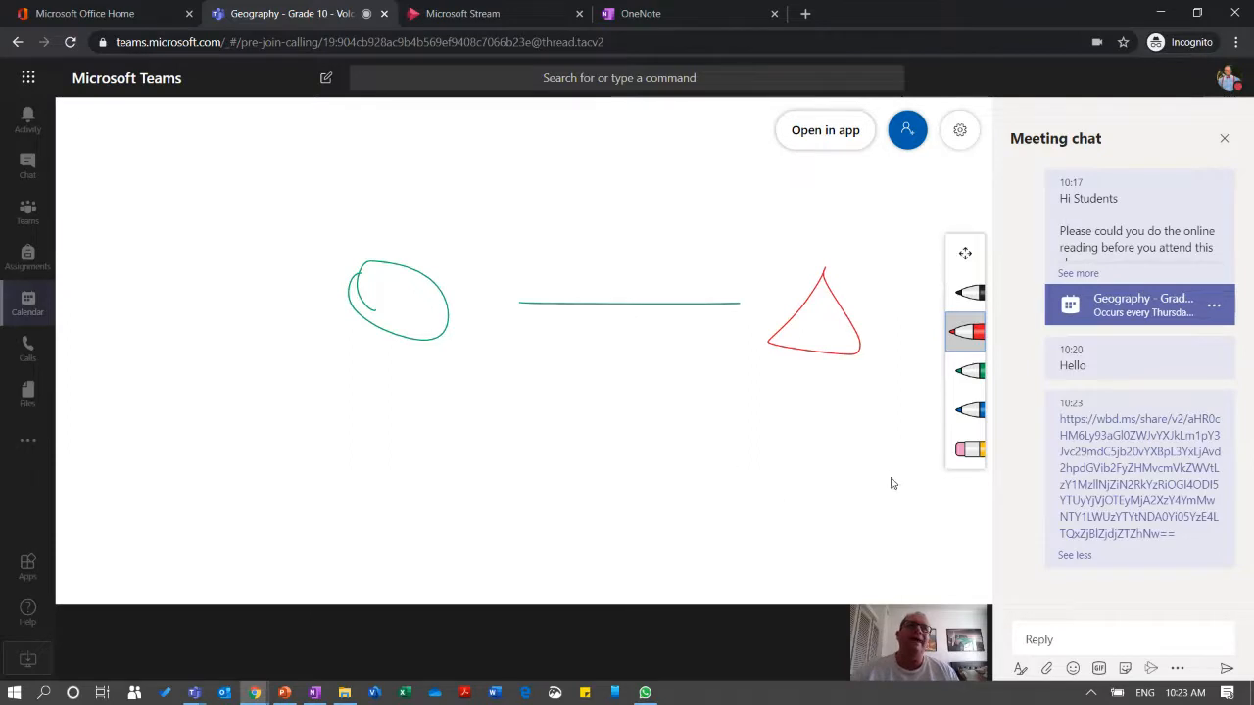
{"action": "left_click", "coordinate": [964, 449]}
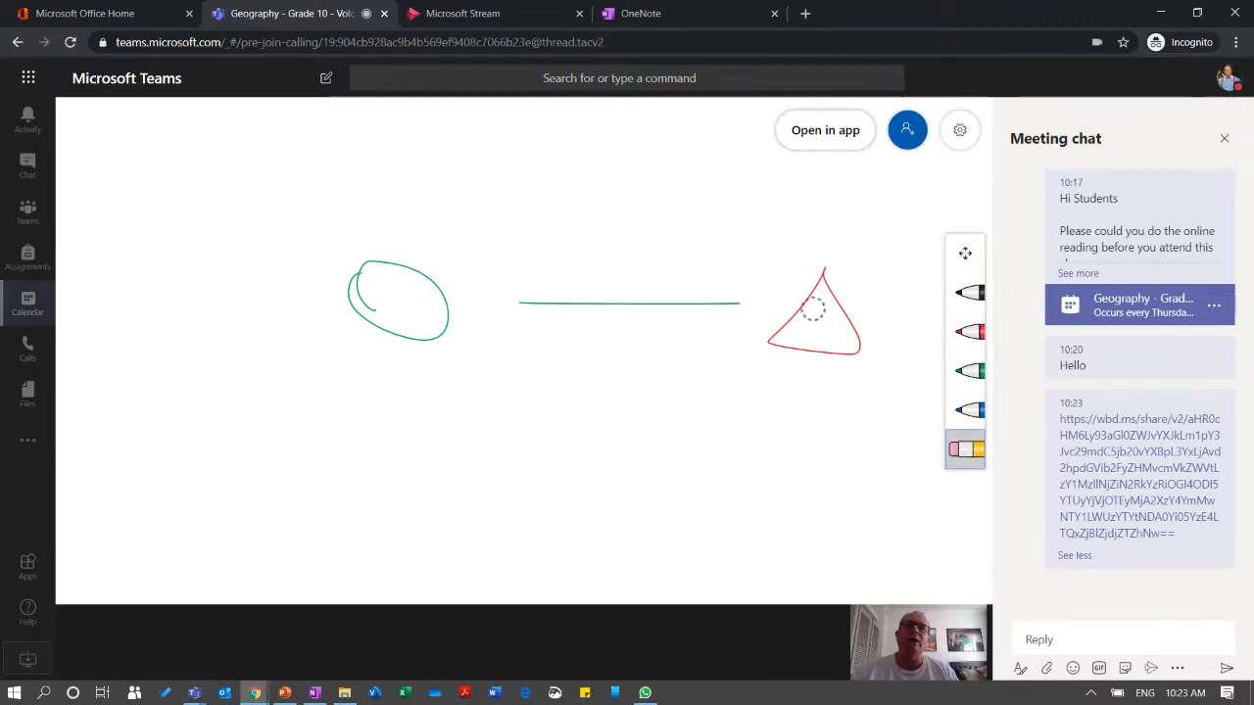
{"action": "mouse_move", "coordinate": [833, 271]}
{"action": "left_mouse_down"}
{"action": "mouse_move", "coordinate": [898, 344]}
{"action": "mouse_move", "coordinate": [456, 304]}
{"action": "mouse_move", "coordinate": [369, 273]}
{"action": "left_mouse_up"}
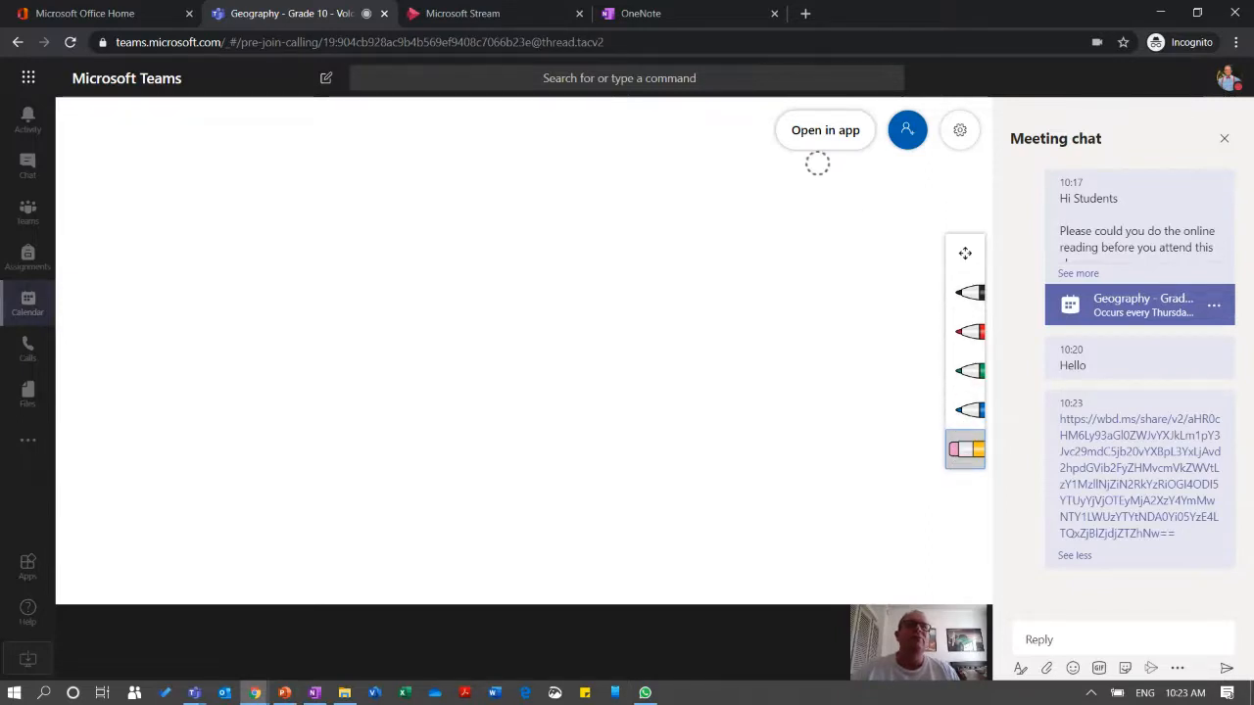
Look over the whiteboard settings, including the SVG image export option, and close them.
{"action": "left_click", "coordinate": [960, 133]}
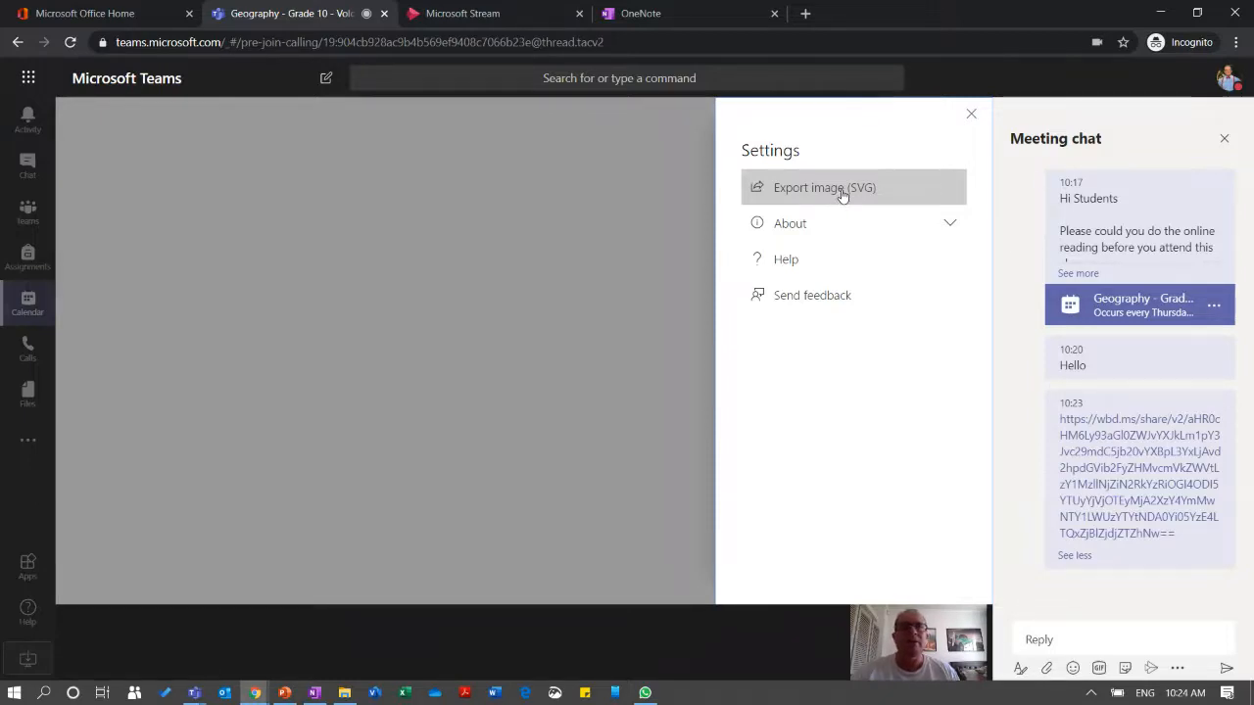
{"action": "left_click", "coordinate": [638, 219]}
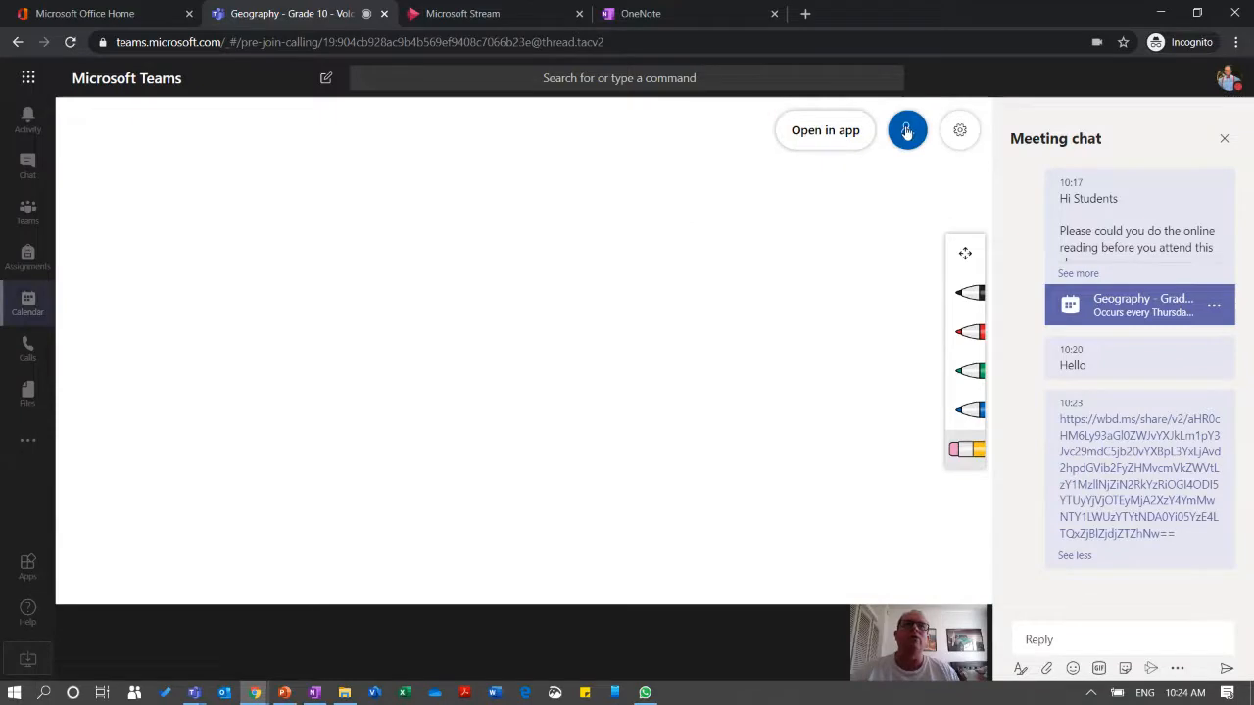
{"action": "left_click", "coordinate": [842, 152]}
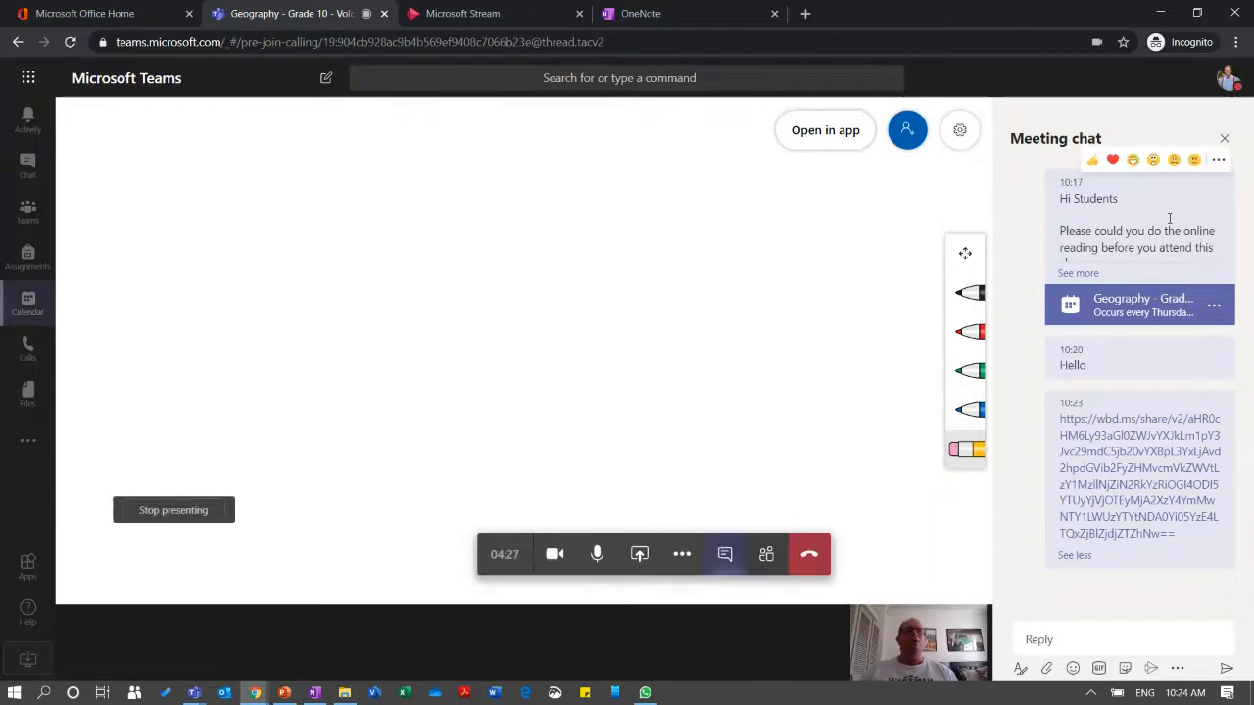
Hide the meeting chat, look over the content sharing options and stop presenting the whiteboard.
{"action": "left_click", "coordinate": [1225, 143]}
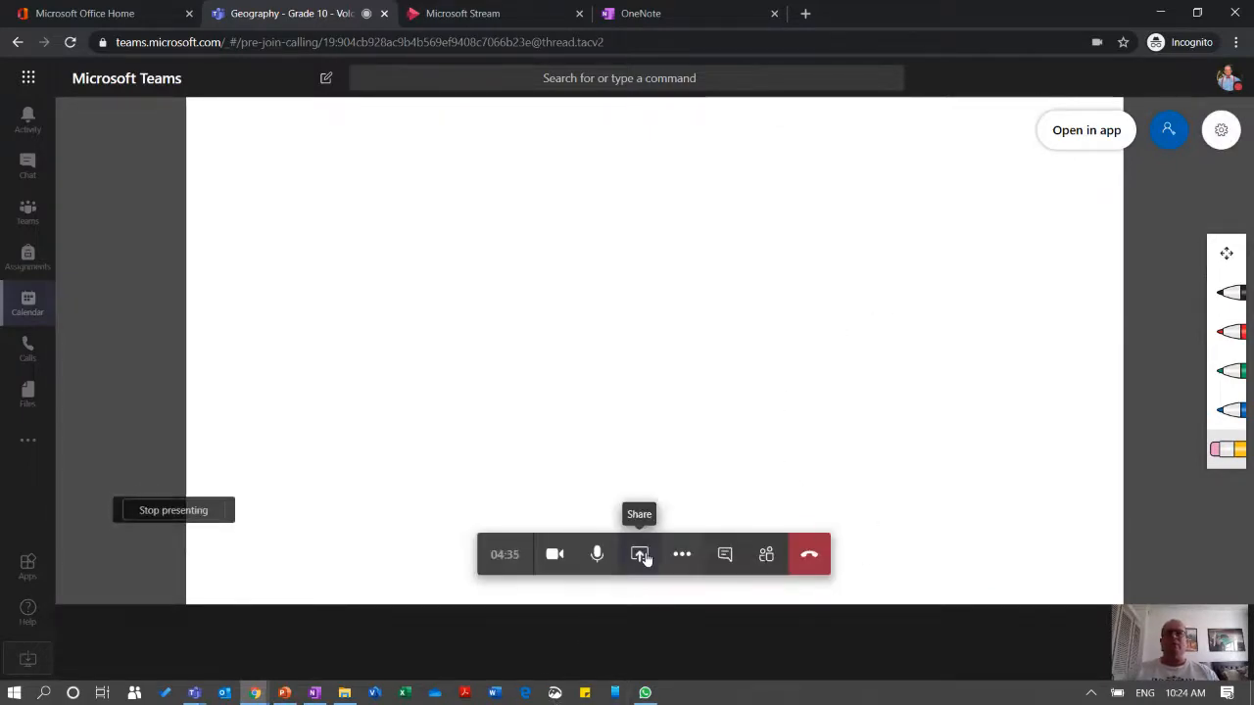
{"action": "left_click", "coordinate": [641, 554]}
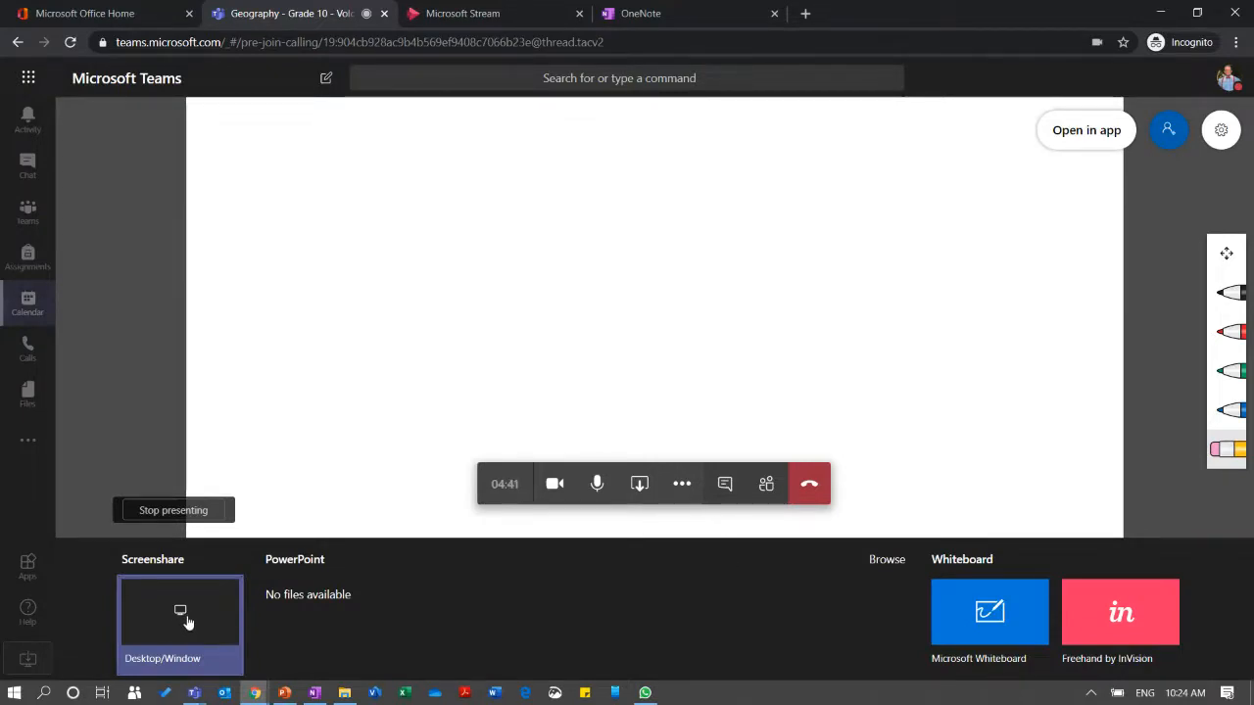
{"action": "left_click", "coordinate": [158, 511]}
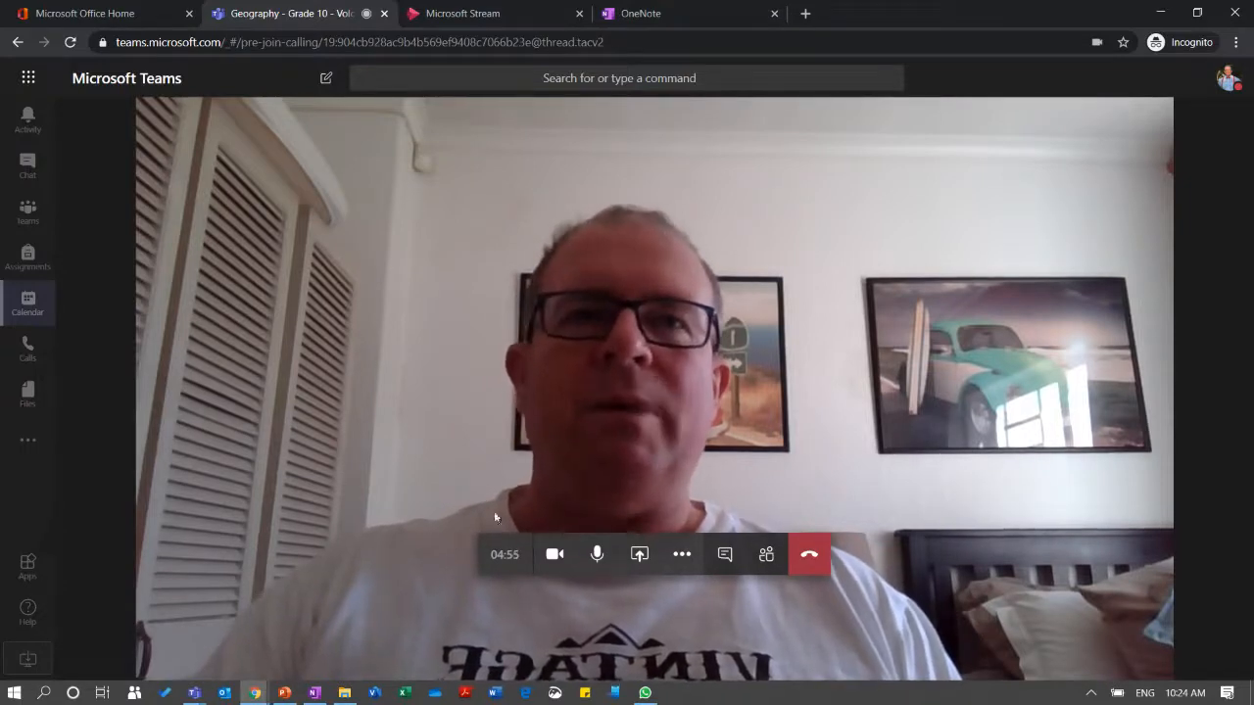
Switch to the live meeting in the Teams desktop app and turn on its camera.
{"action": "left_click", "coordinate": [681, 555]}
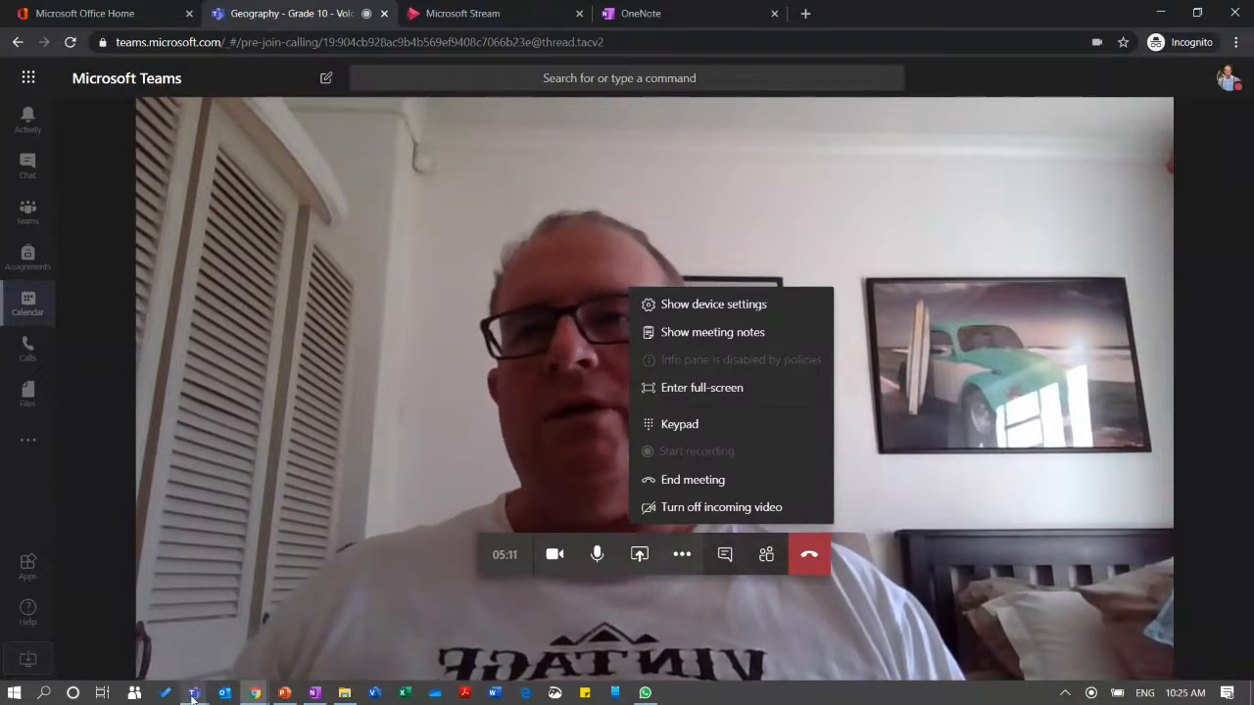
{"action": "mouse_move", "coordinate": [195, 691]}
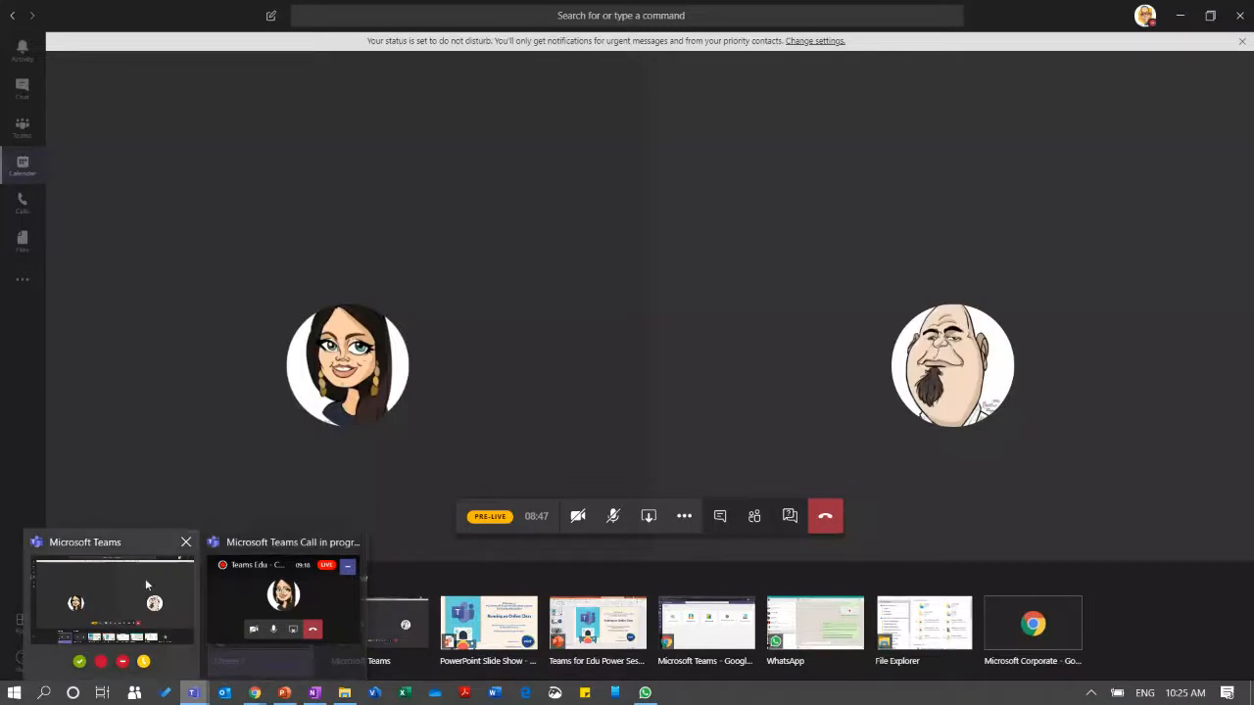
{"action": "left_click", "coordinate": [141, 583]}
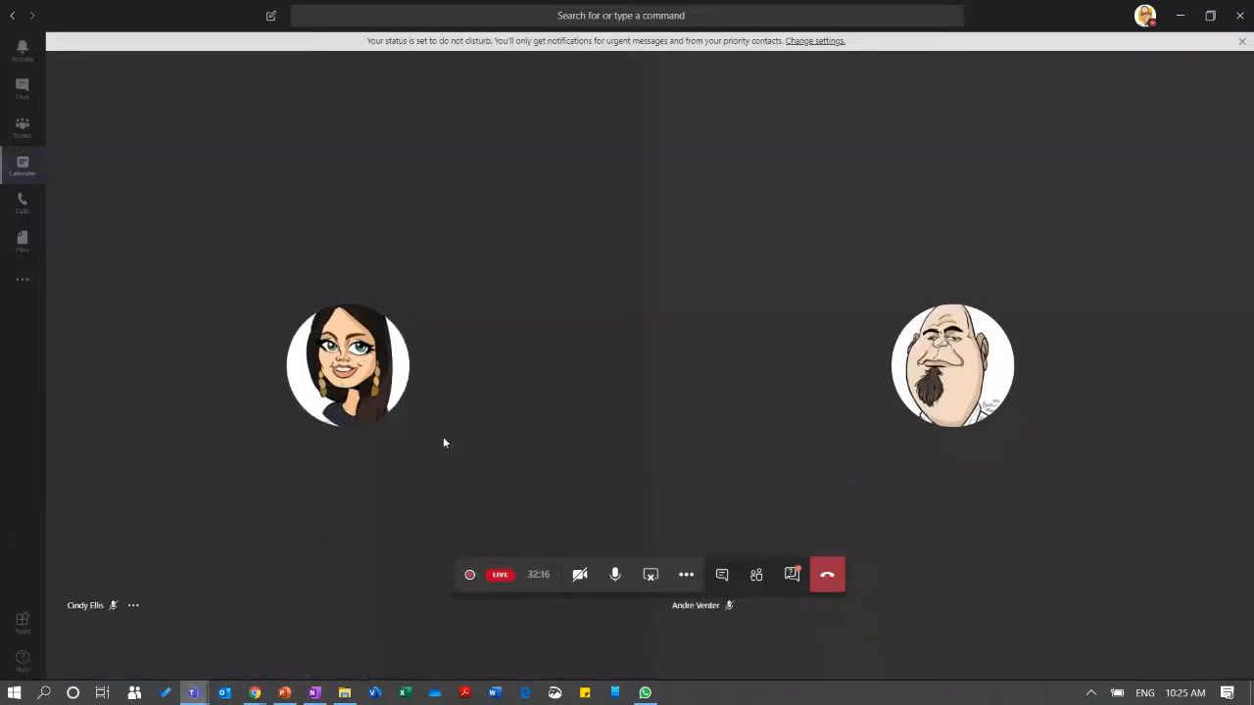
{"action": "left_click", "coordinate": [580, 577]}
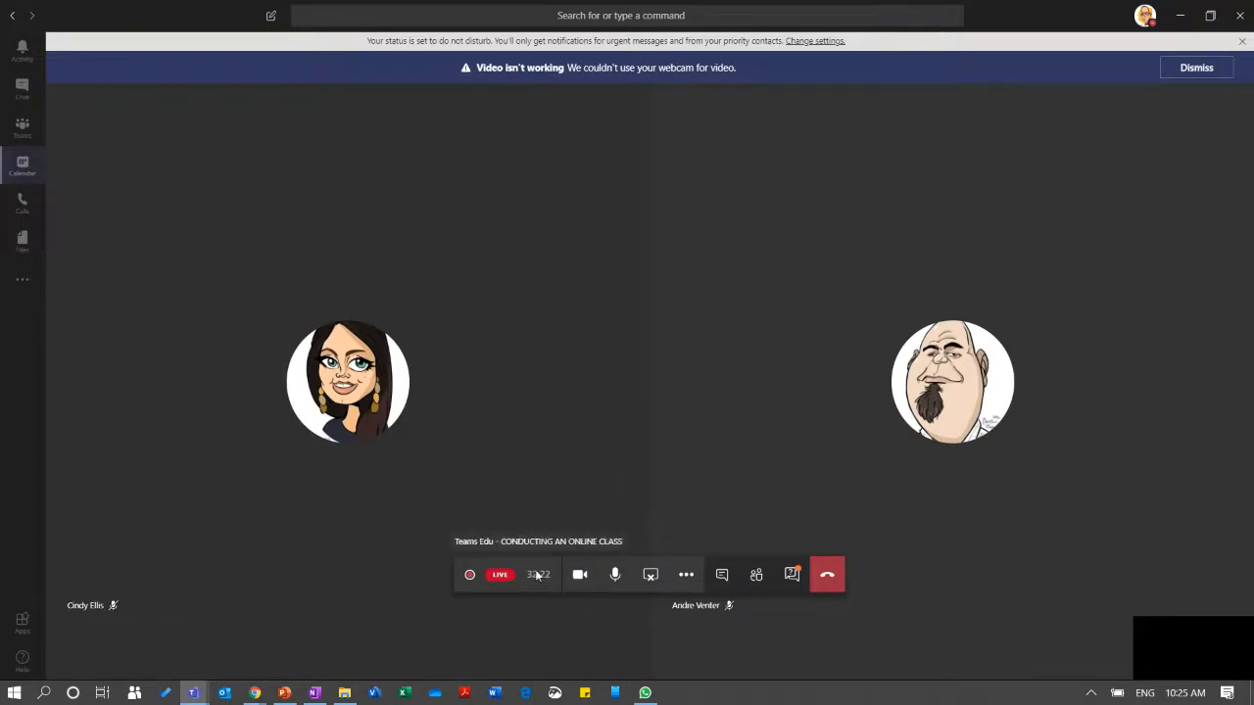
Look through the meeting's background effects, trying the blur and the blocky garden picture, and close the settings without applying any.
{"action": "left_click", "coordinate": [686, 575]}
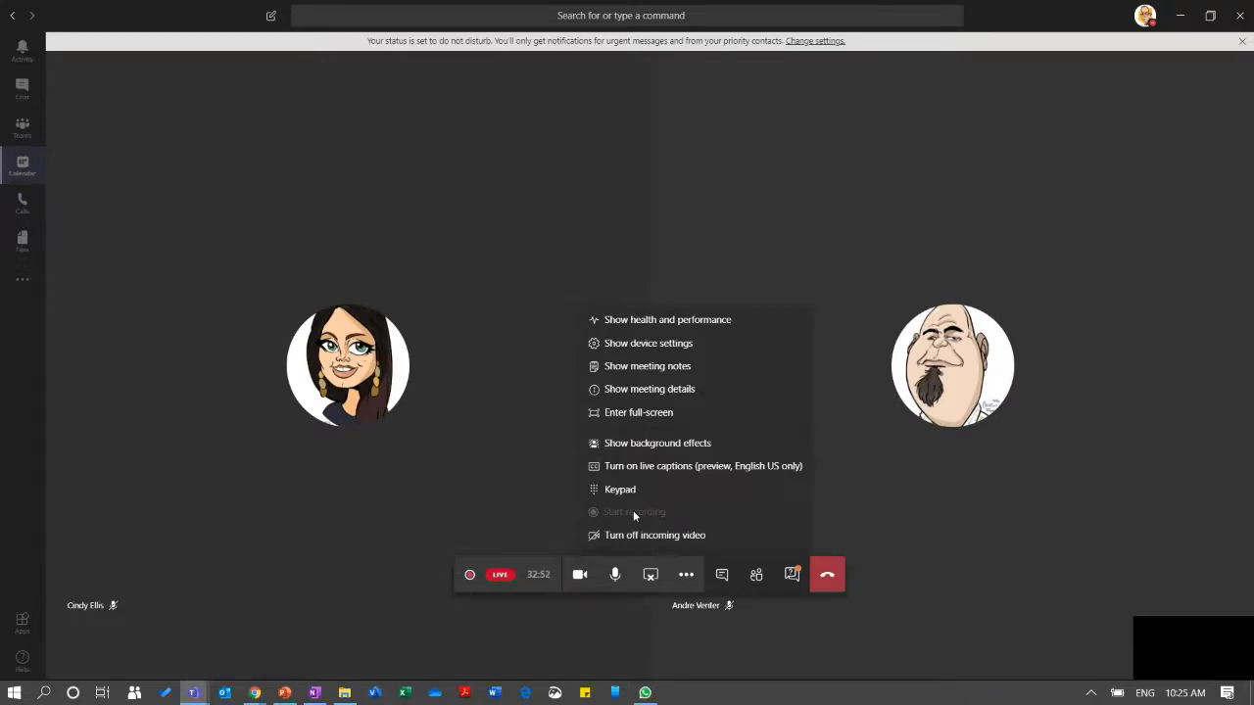
{"action": "left_click", "coordinate": [617, 444]}
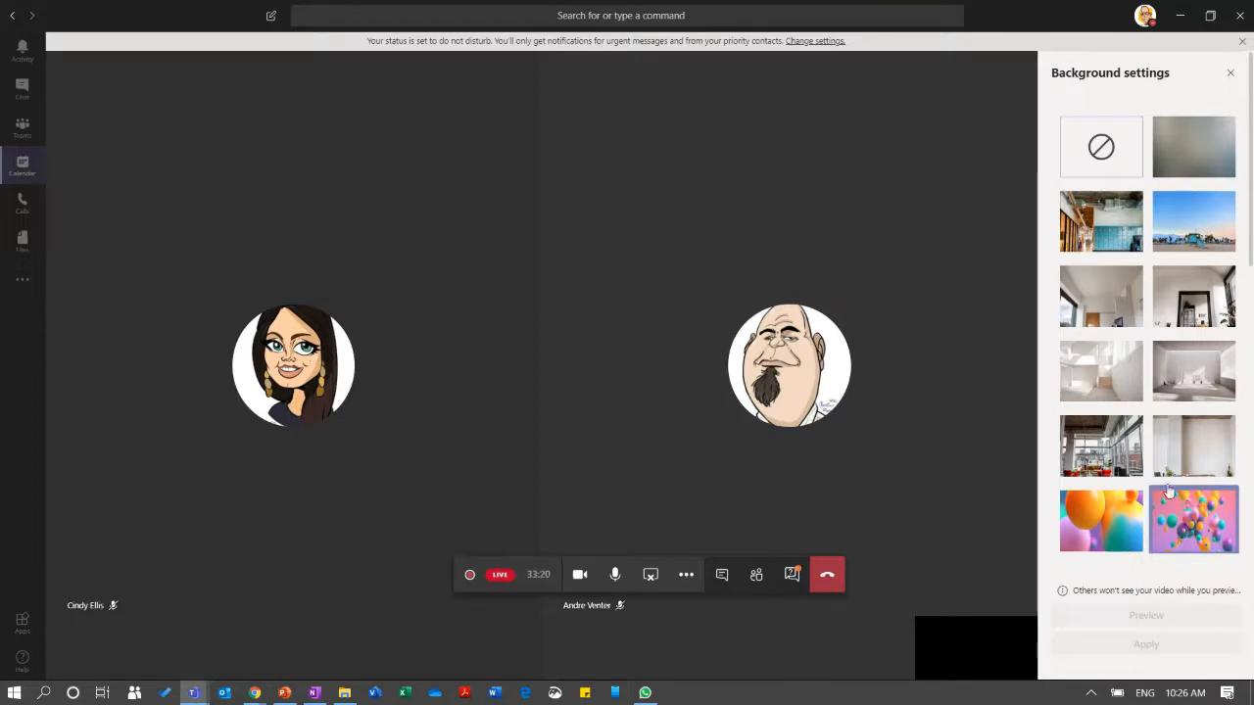
{"action": "left_click", "coordinate": [1198, 161]}
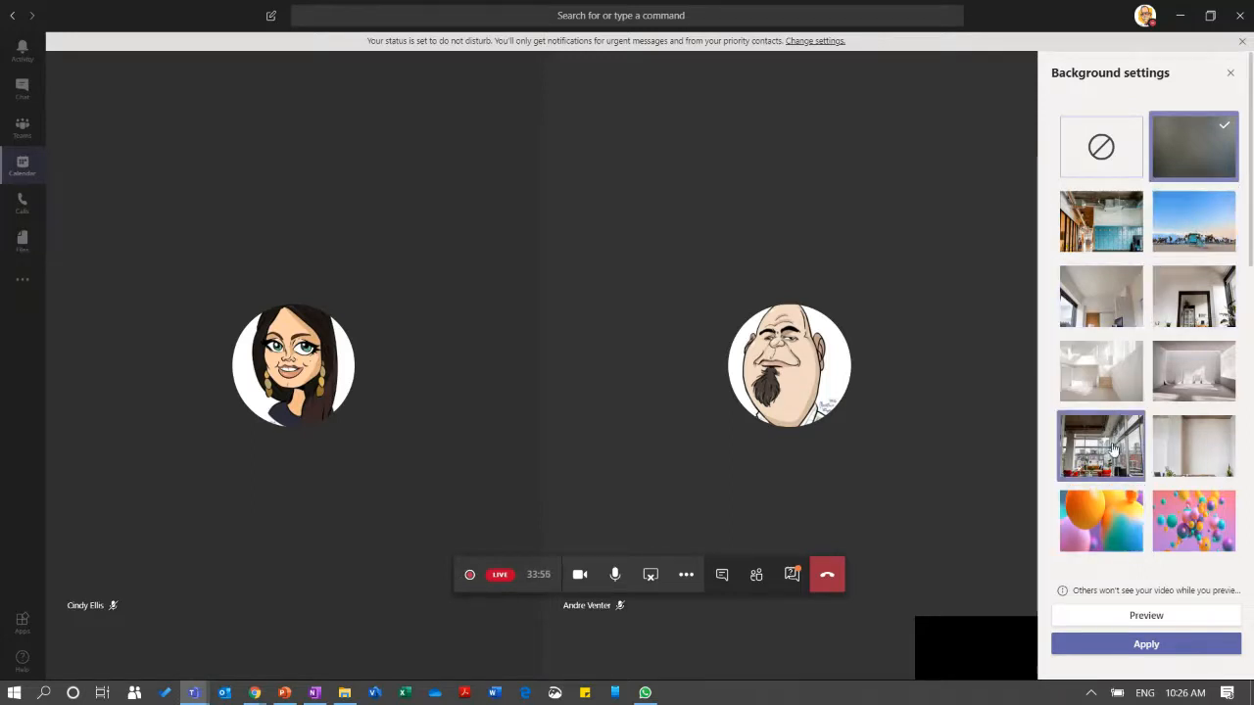
{"action": "scroll", "coordinate": [1114, 451], "scroll_direction": "down", "scroll_amount": 5}
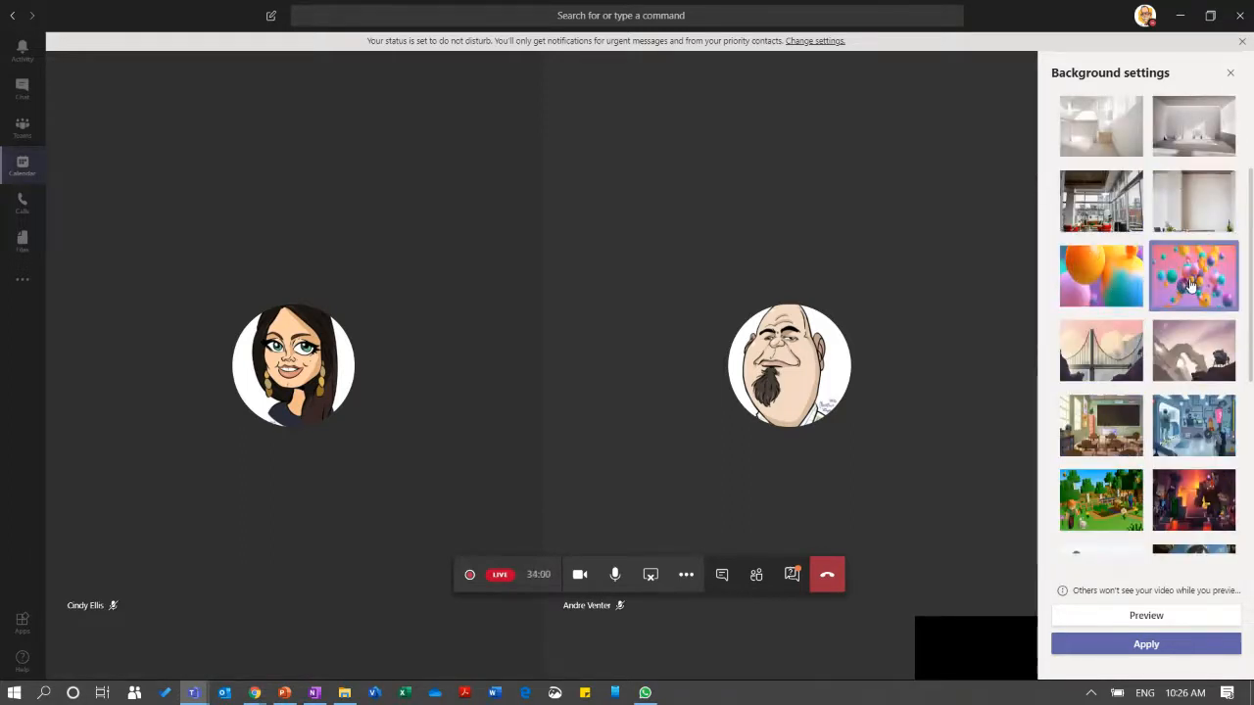
{"action": "scroll", "coordinate": [1191, 286], "scroll_direction": "down", "scroll_amount": 1}
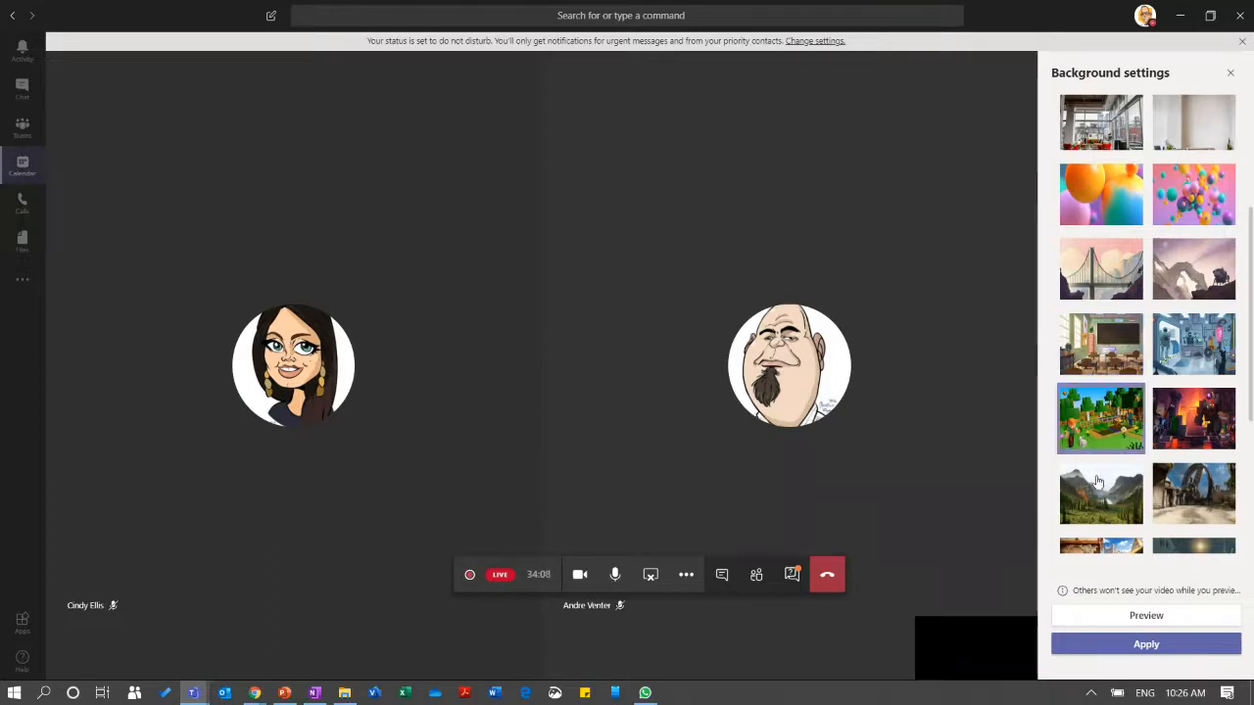
{"action": "scroll", "coordinate": [1105, 495], "scroll_direction": "down", "scroll_amount": 2}
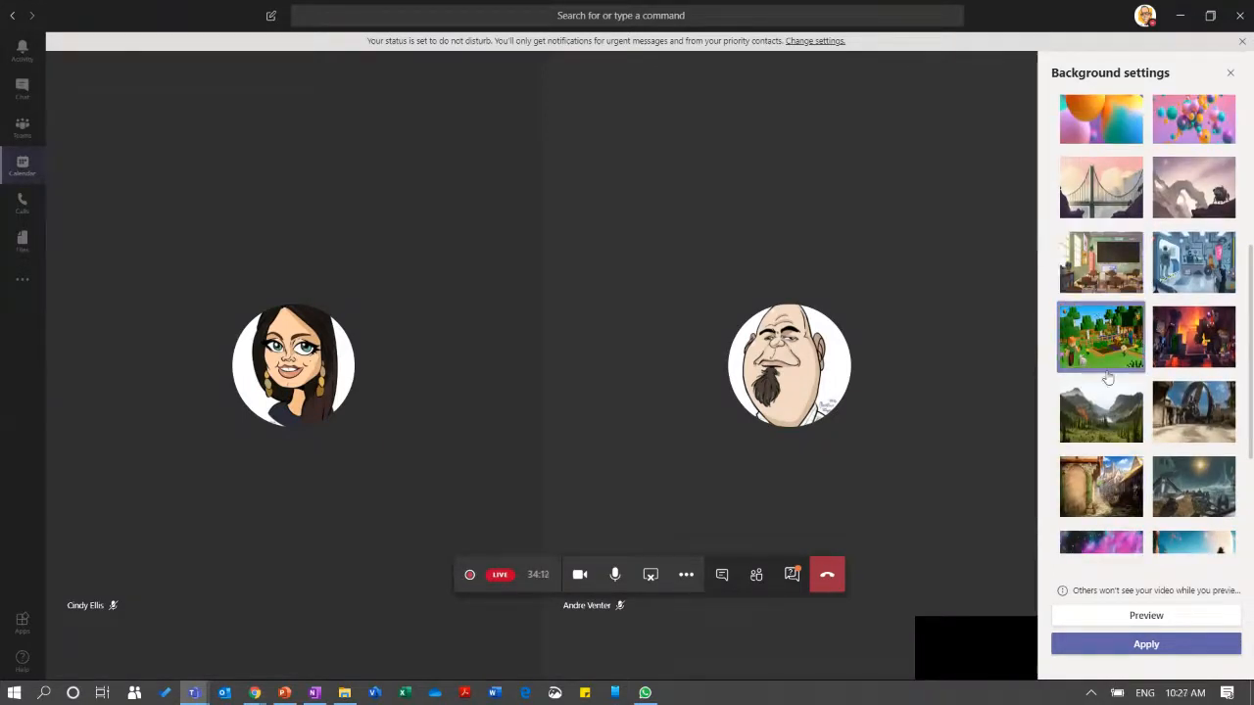
{"action": "scroll", "coordinate": [1102, 372], "scroll_direction": "down", "scroll_amount": 3}
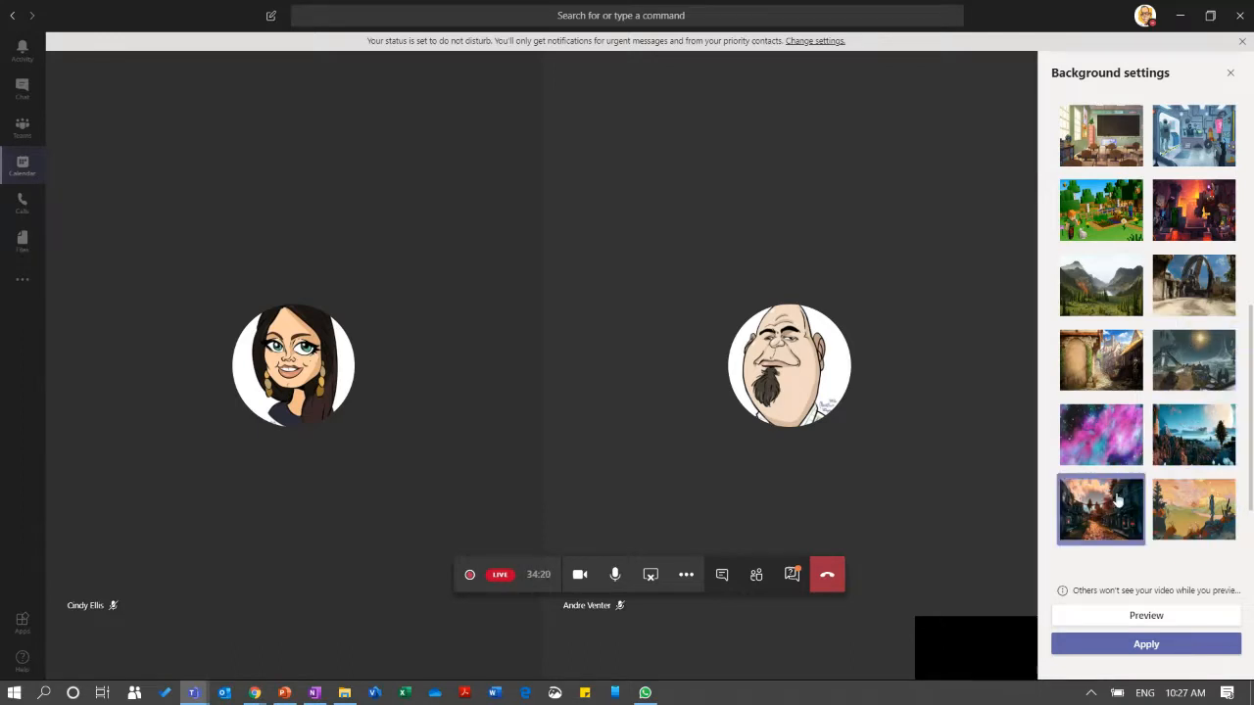
{"action": "left_click", "coordinate": [1128, 232]}
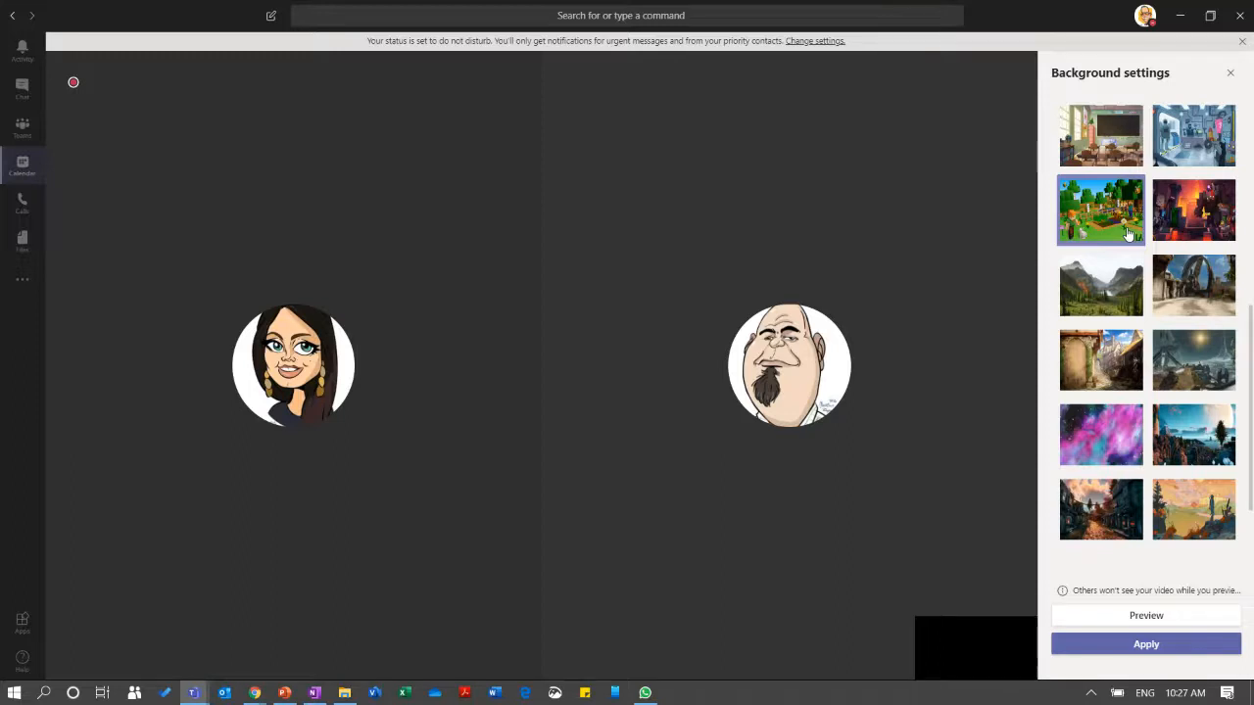
{"action": "left_click", "coordinate": [1230, 72]}
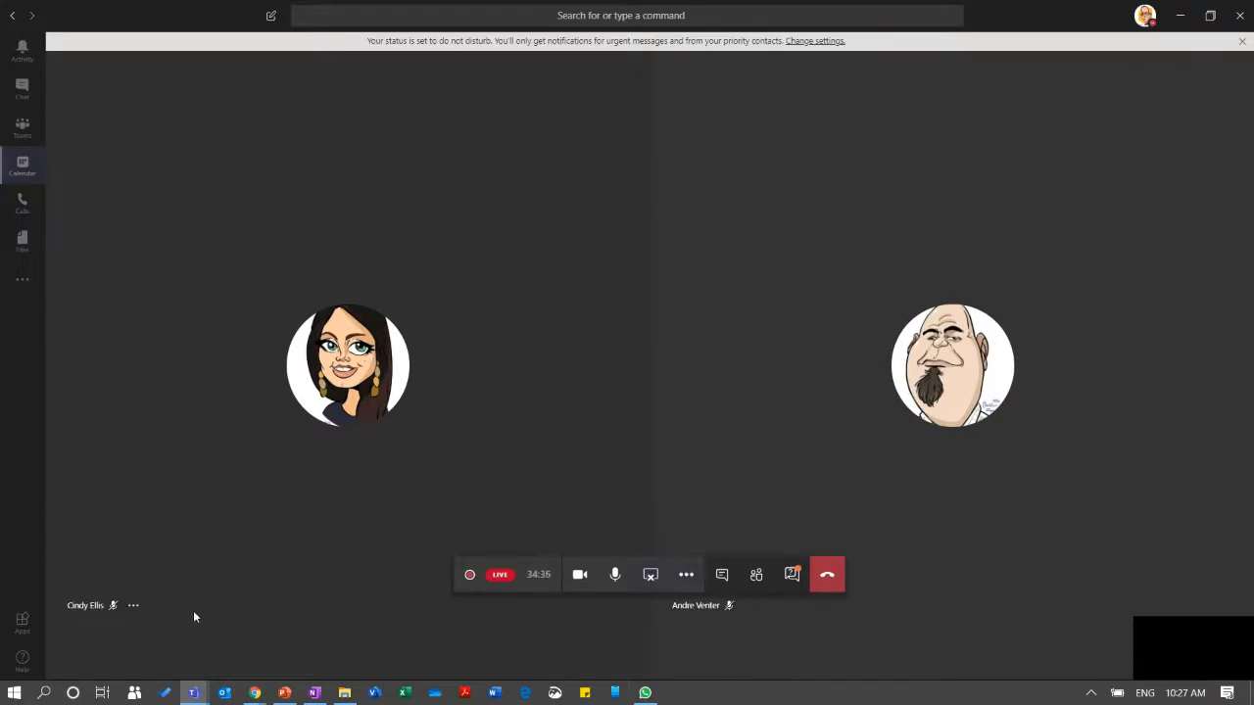
Minimize the floating call window, return to the Geography meeting in Chrome and show its additional meeting actions.
{"action": "mouse_move", "coordinate": [192, 694]}
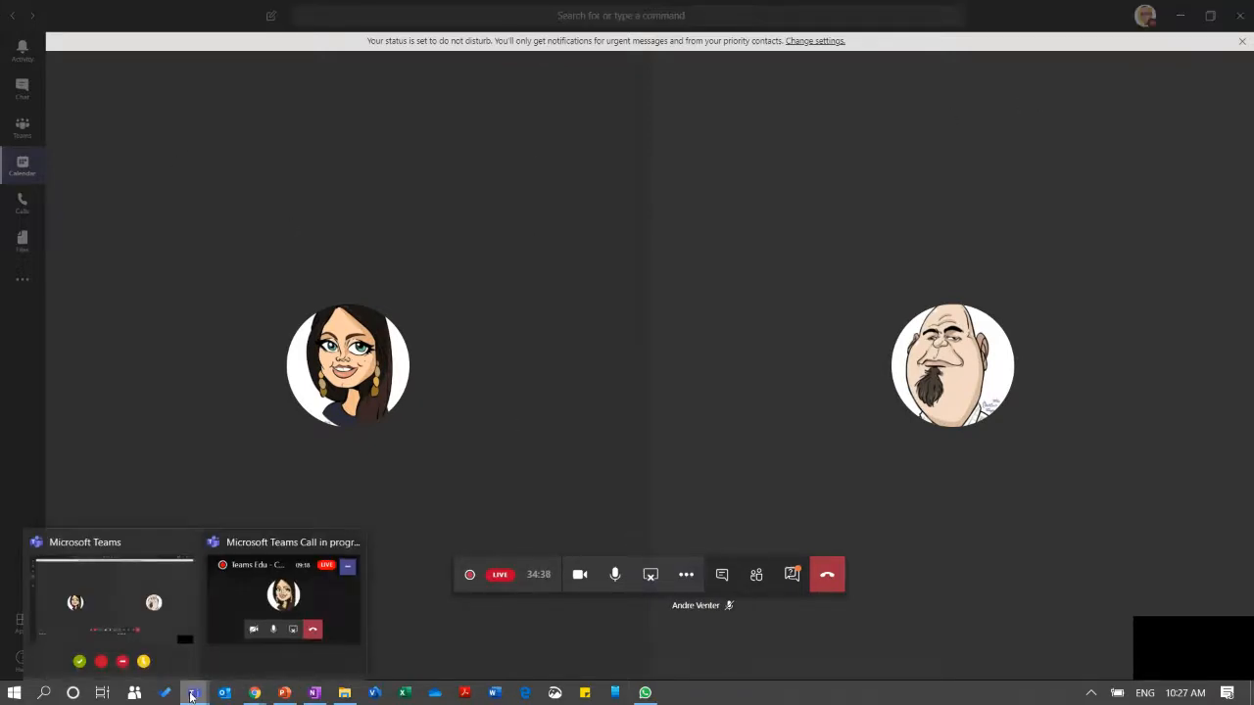
{"action": "left_click", "coordinate": [350, 610]}
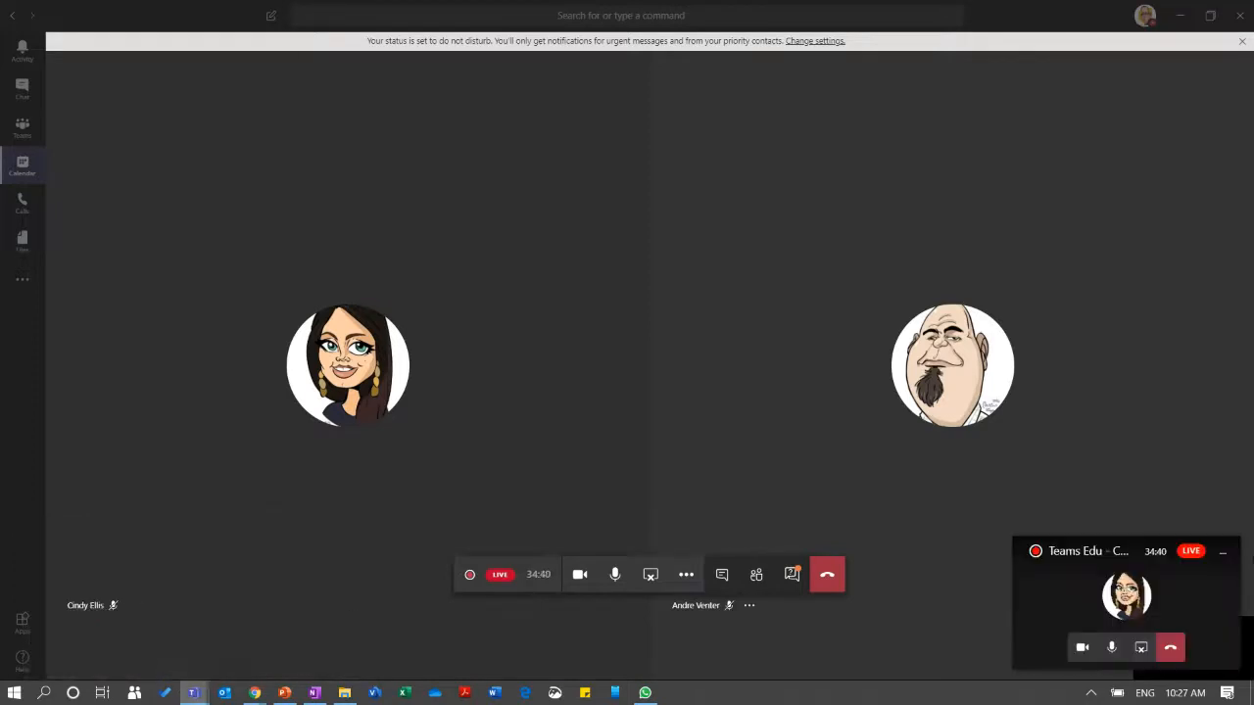
{"action": "left_click", "coordinate": [1222, 556]}
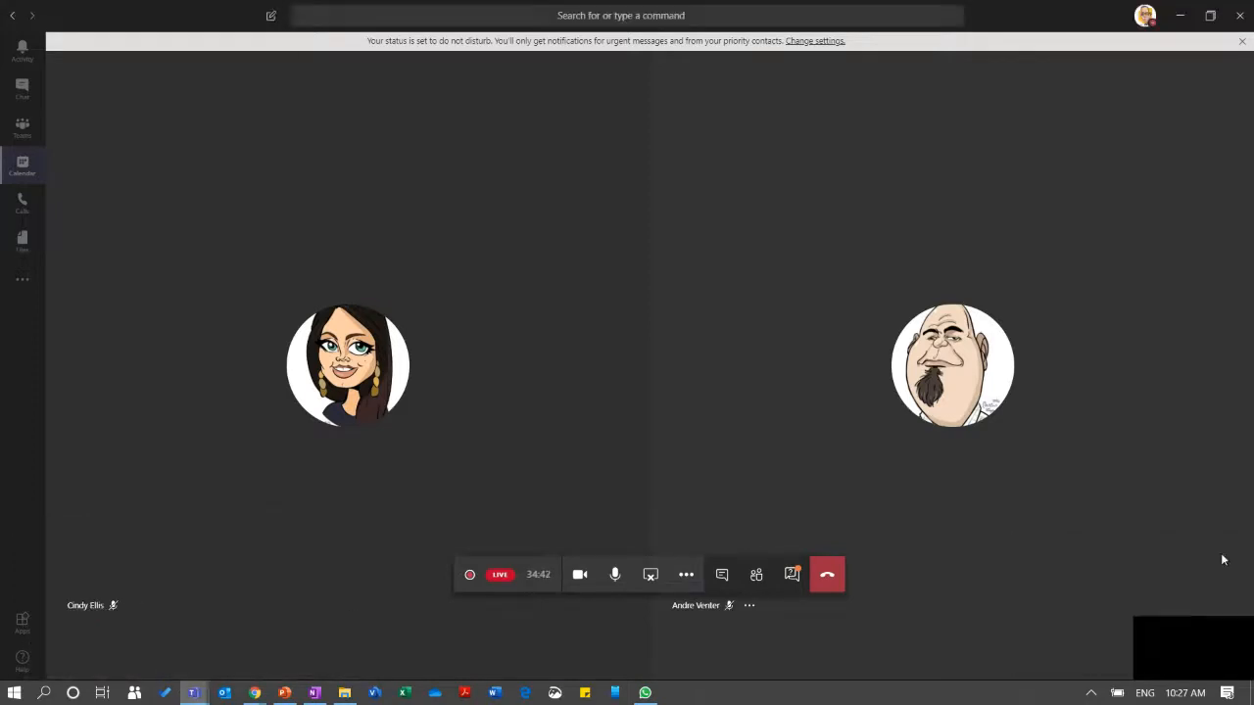
{"action": "left_click", "coordinate": [254, 693]}
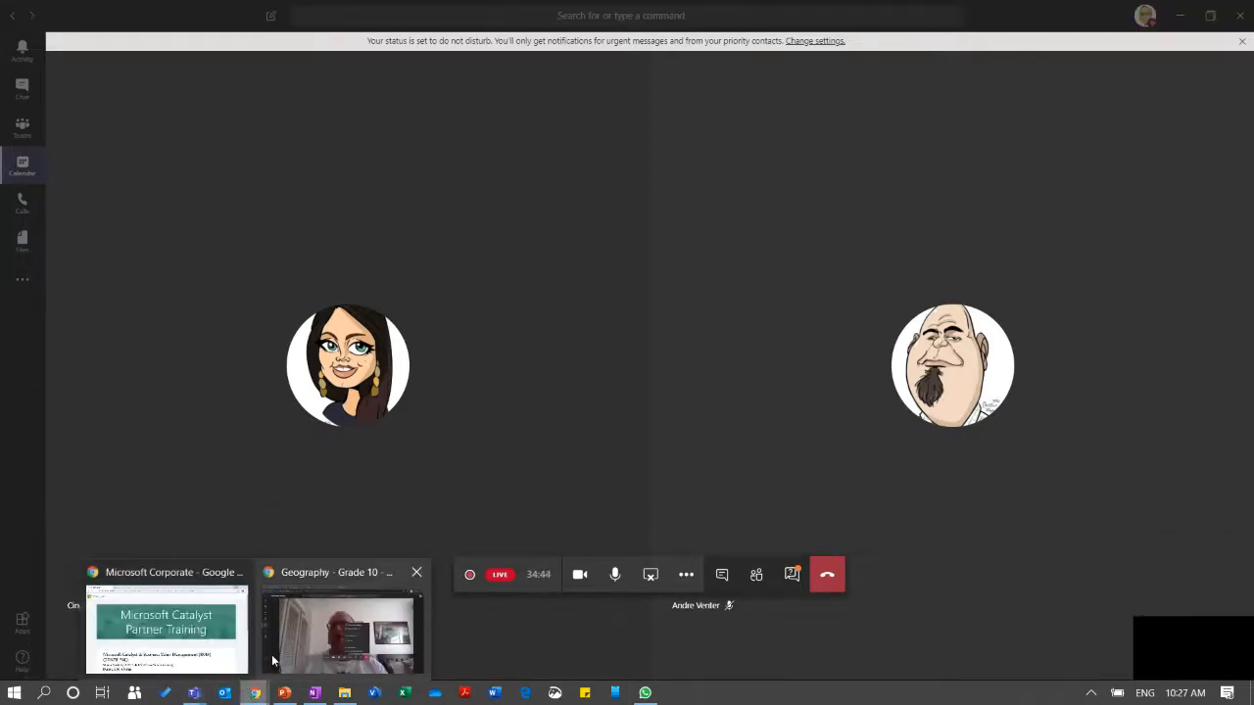
{"action": "left_click", "coordinate": [307, 633]}
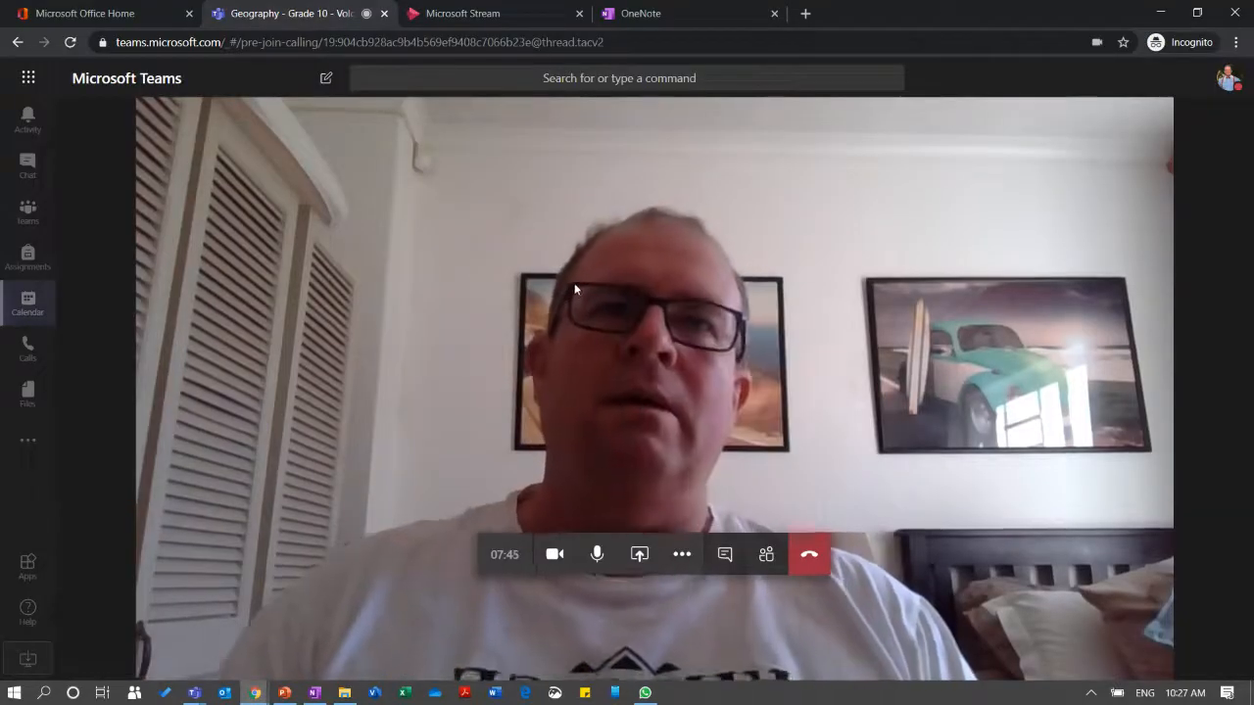
{"action": "left_click", "coordinate": [682, 555]}
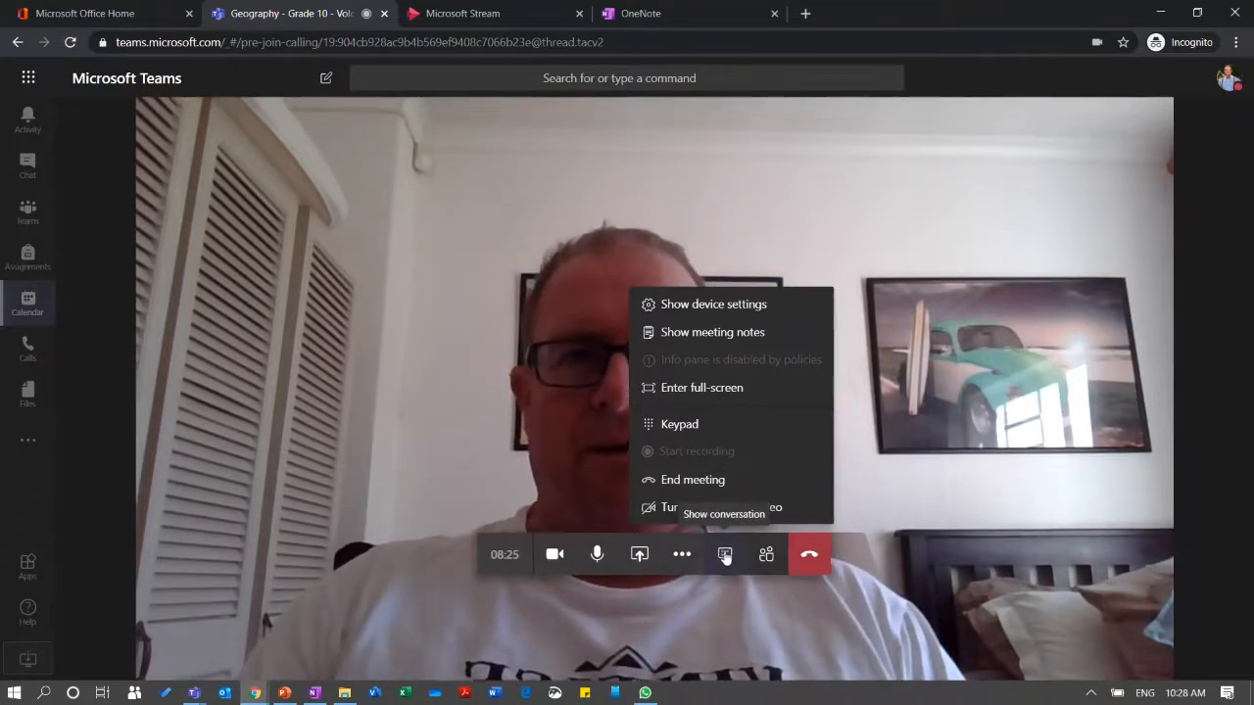
Close the additional actions without choosing one, leave the Geography meeting and rate its call quality five stars.
{"action": "left_click", "coordinate": [871, 535]}
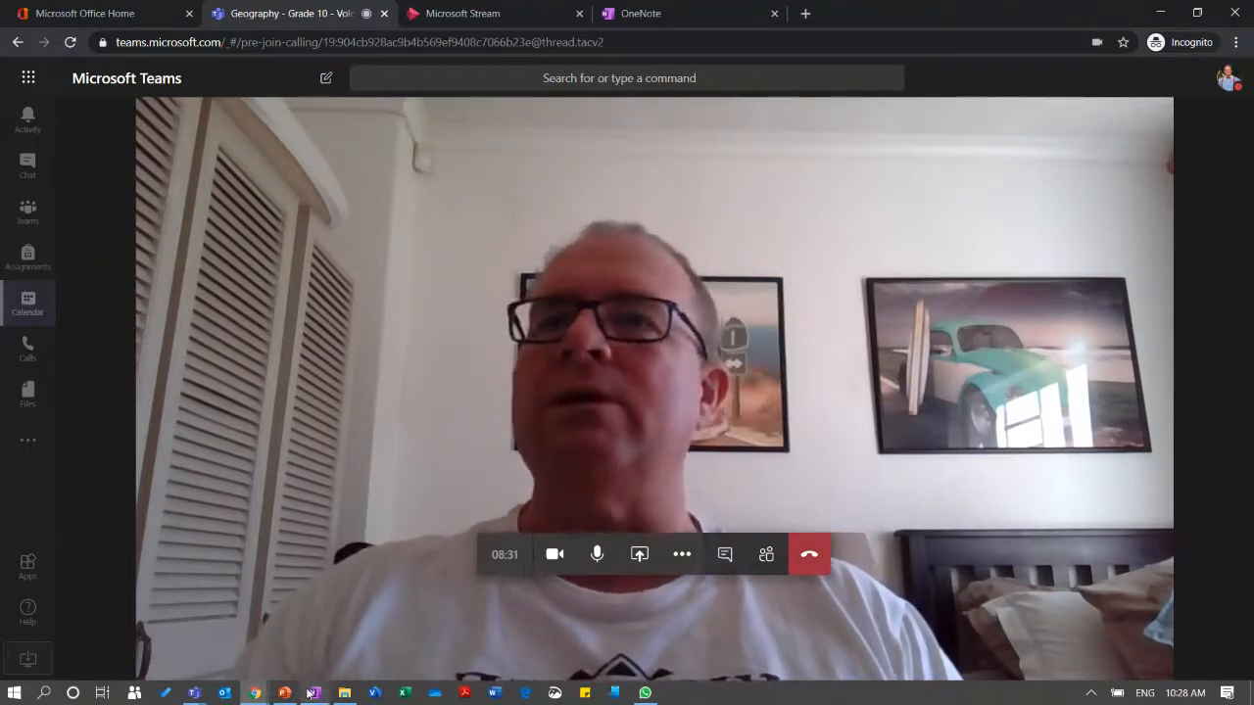
{"action": "left_click", "coordinate": [809, 554]}
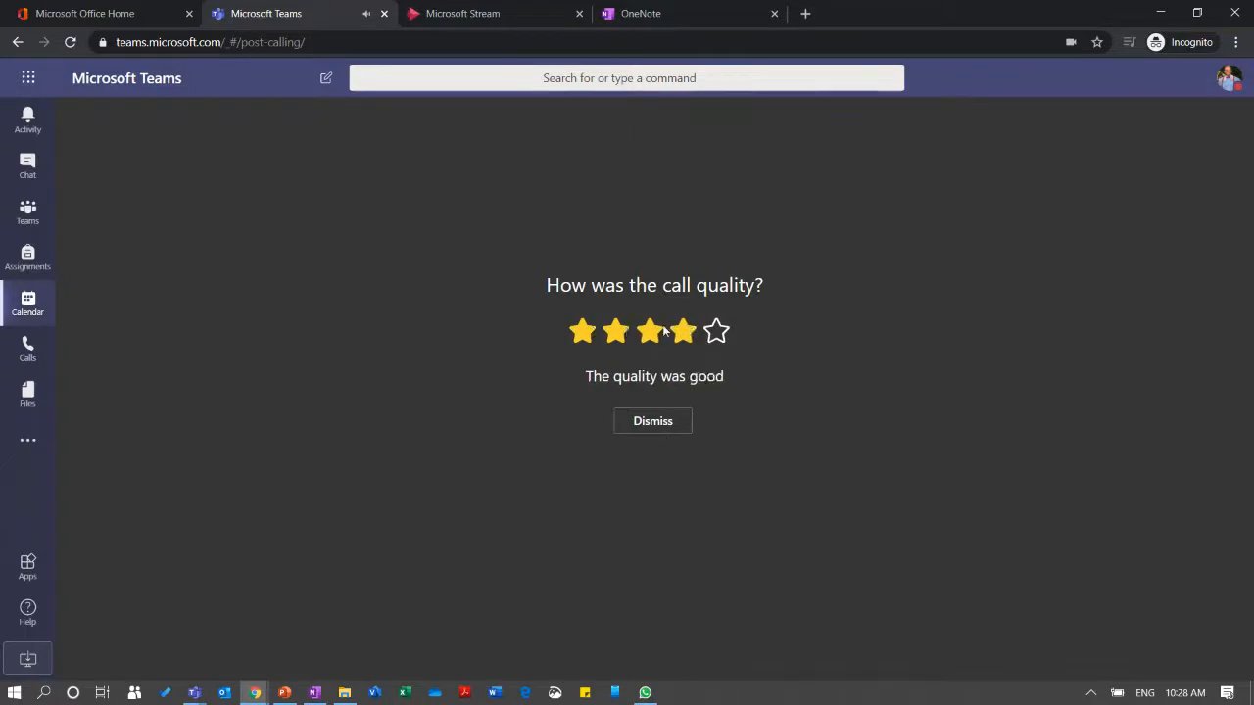
{"action": "left_click", "coordinate": [717, 334]}
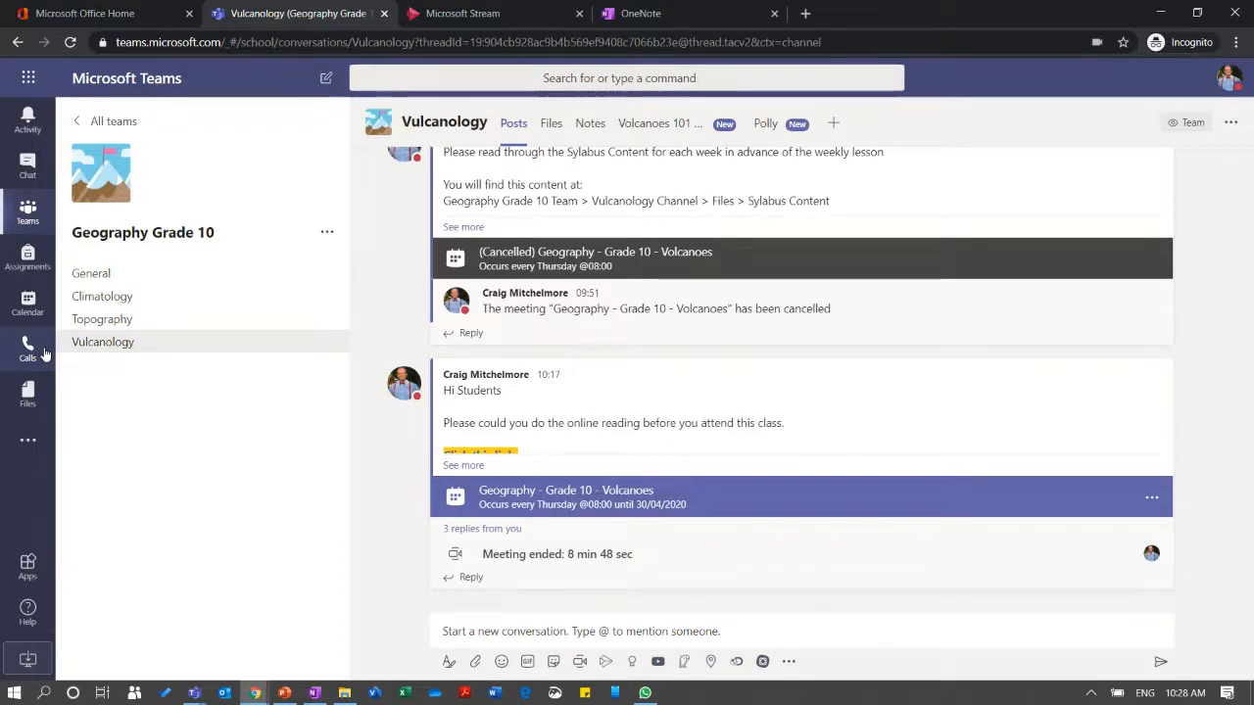
Open Thursday 16 April's Geography - Grade 10 - Volcanoes lesson from the calendar and join its meeting with the camera off.
{"action": "left_click", "coordinate": [27, 303]}
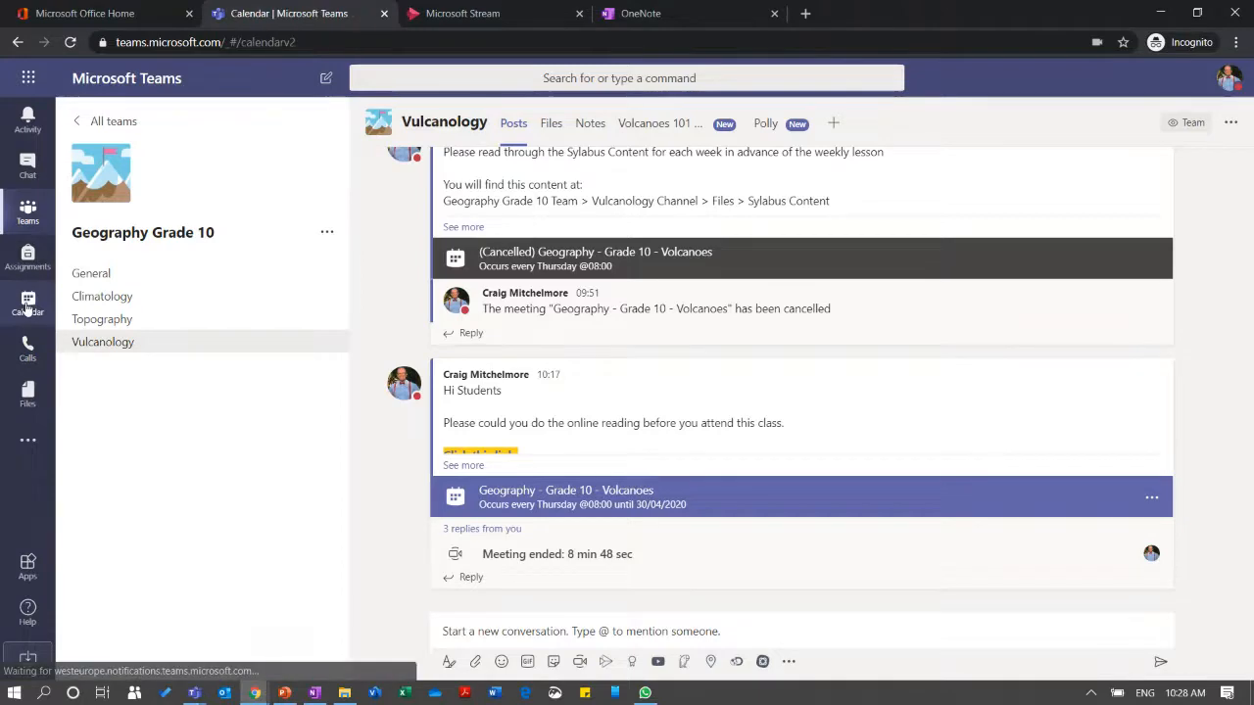
{"action": "scroll", "coordinate": [907, 388], "scroll_direction": "up", "scroll_amount": 3}
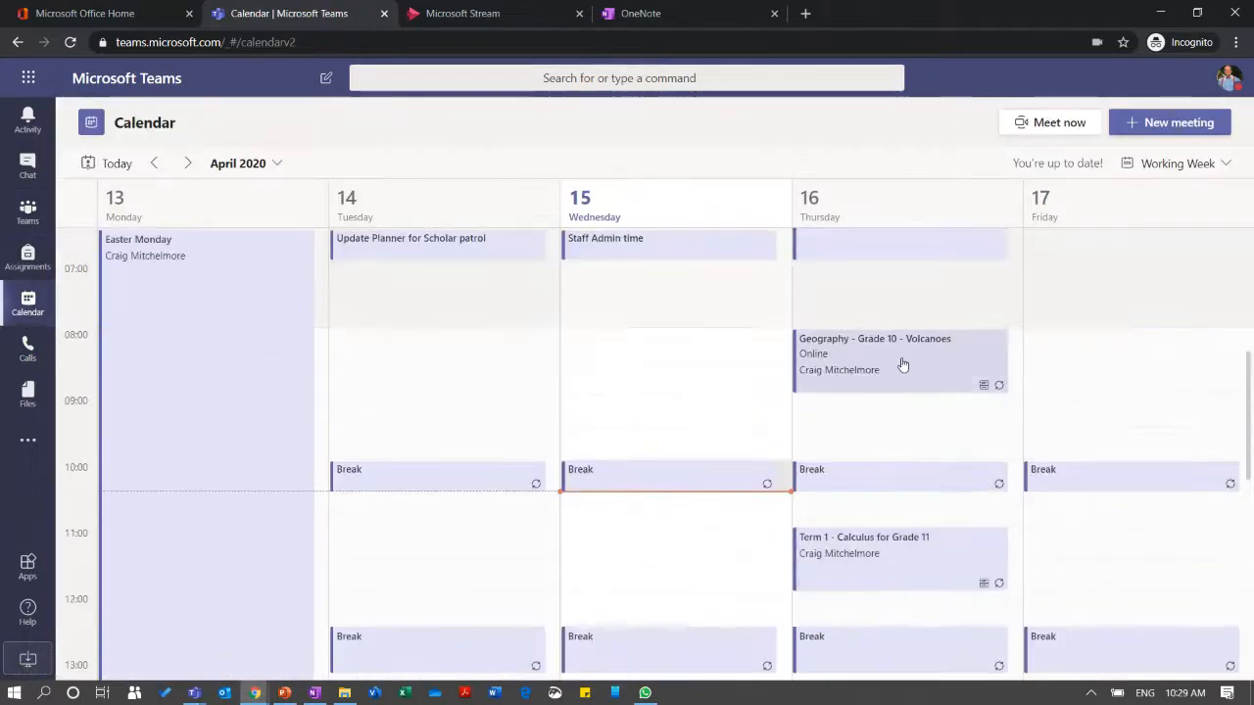
{"action": "left_click", "coordinate": [915, 361]}
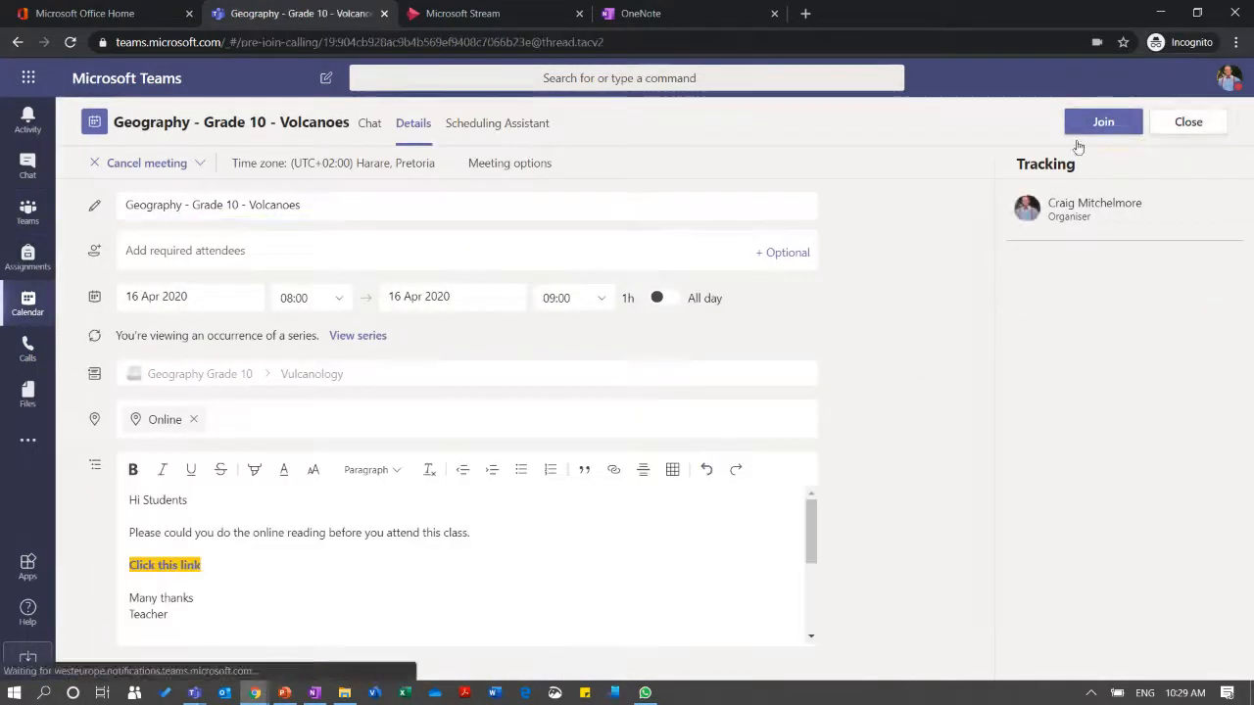
{"action": "left_click", "coordinate": [1103, 122]}
{"action": "left_click", "coordinate": [627, 445]}
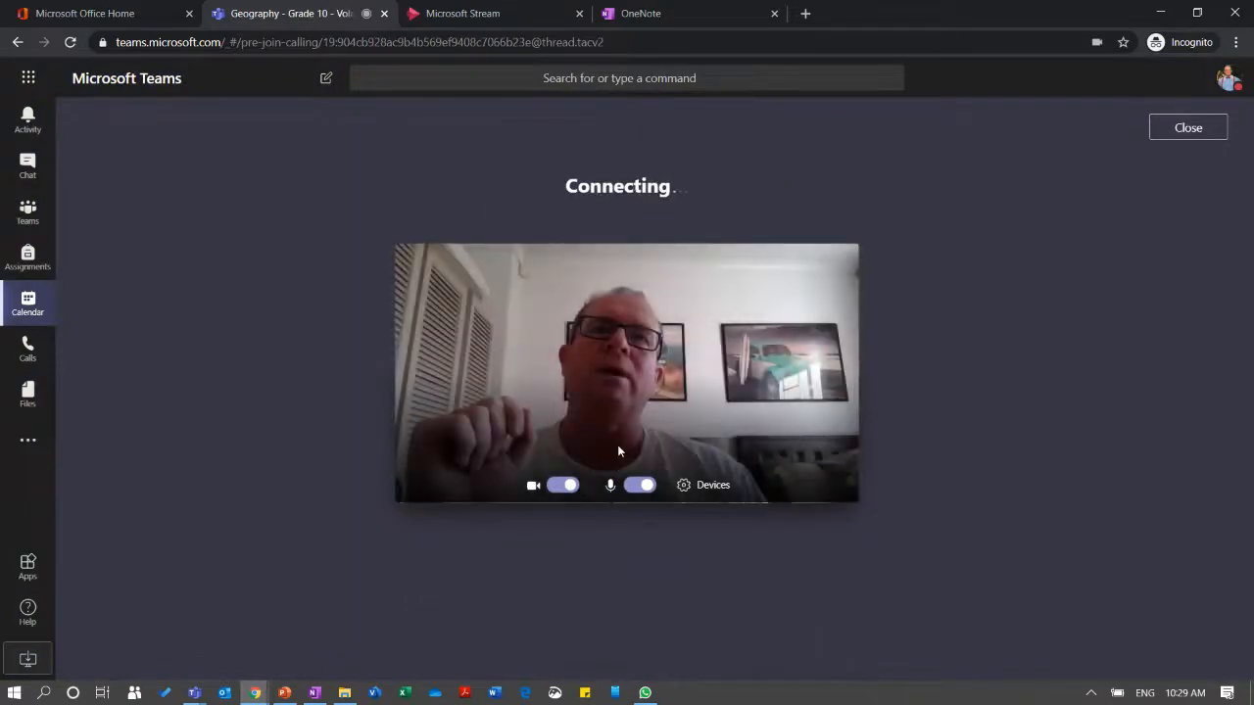
{"action": "left_click", "coordinate": [563, 485]}
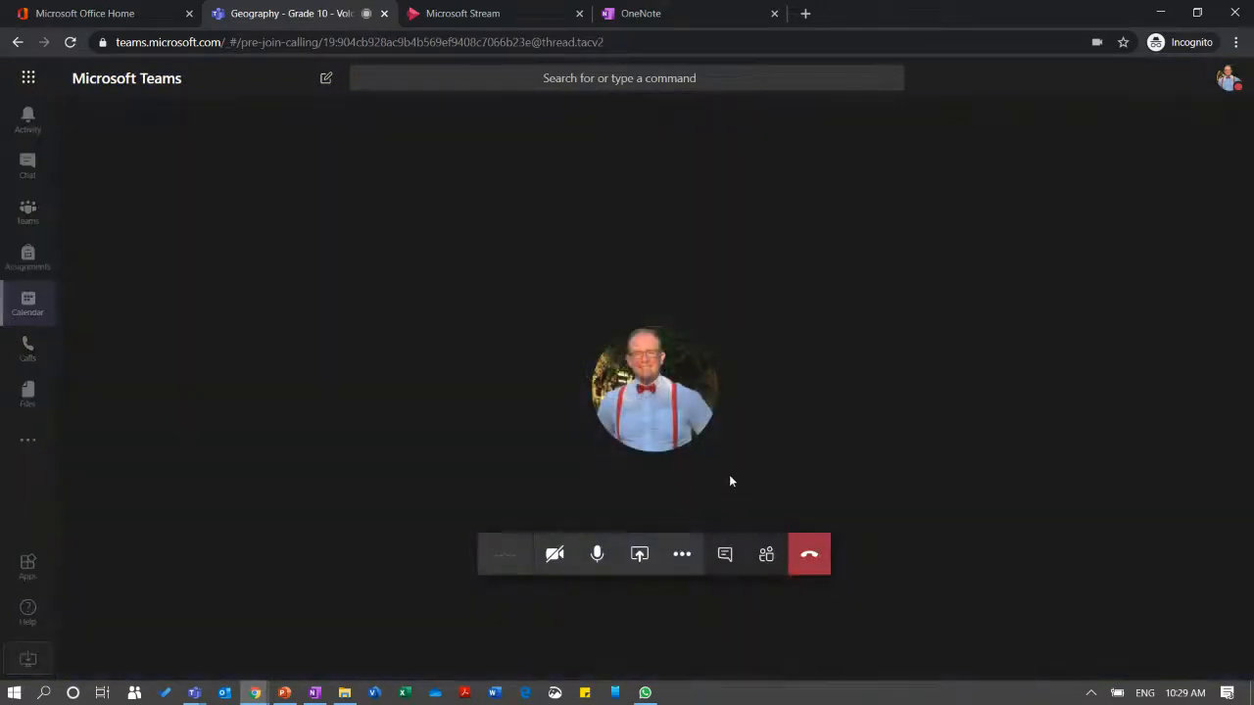
{"action": "right_click", "coordinate": [1113, 209]}
{"action": "left_click", "coordinate": [1024, 193]}
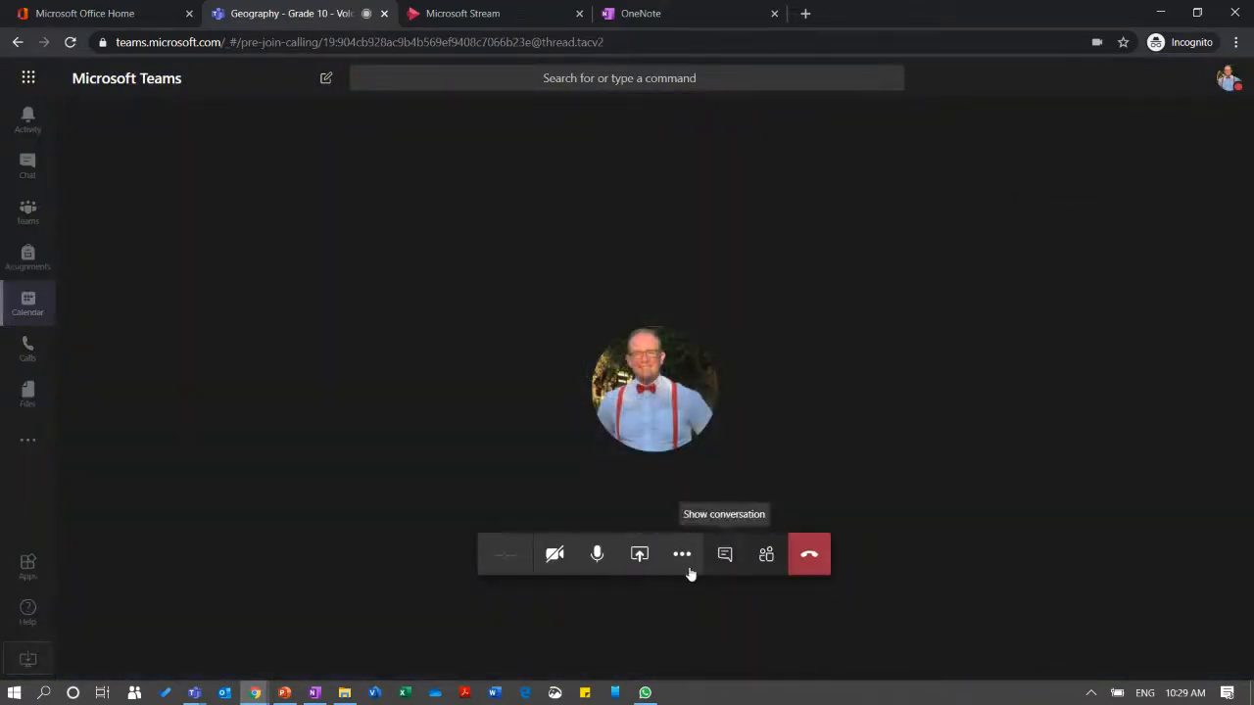
Show the meeting chat, expand the reply's formatting options and look over the sources for attaching a file.
{"action": "left_click", "coordinate": [725, 554]}
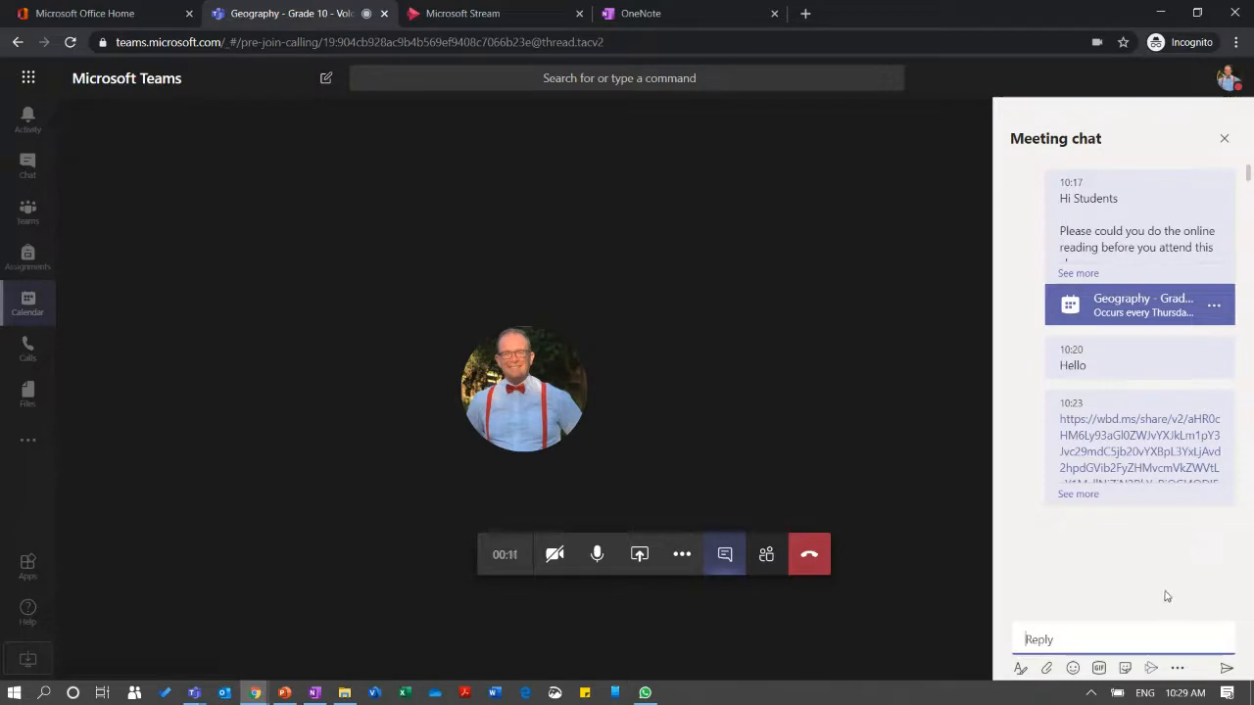
{"action": "left_click", "coordinate": [1021, 670]}
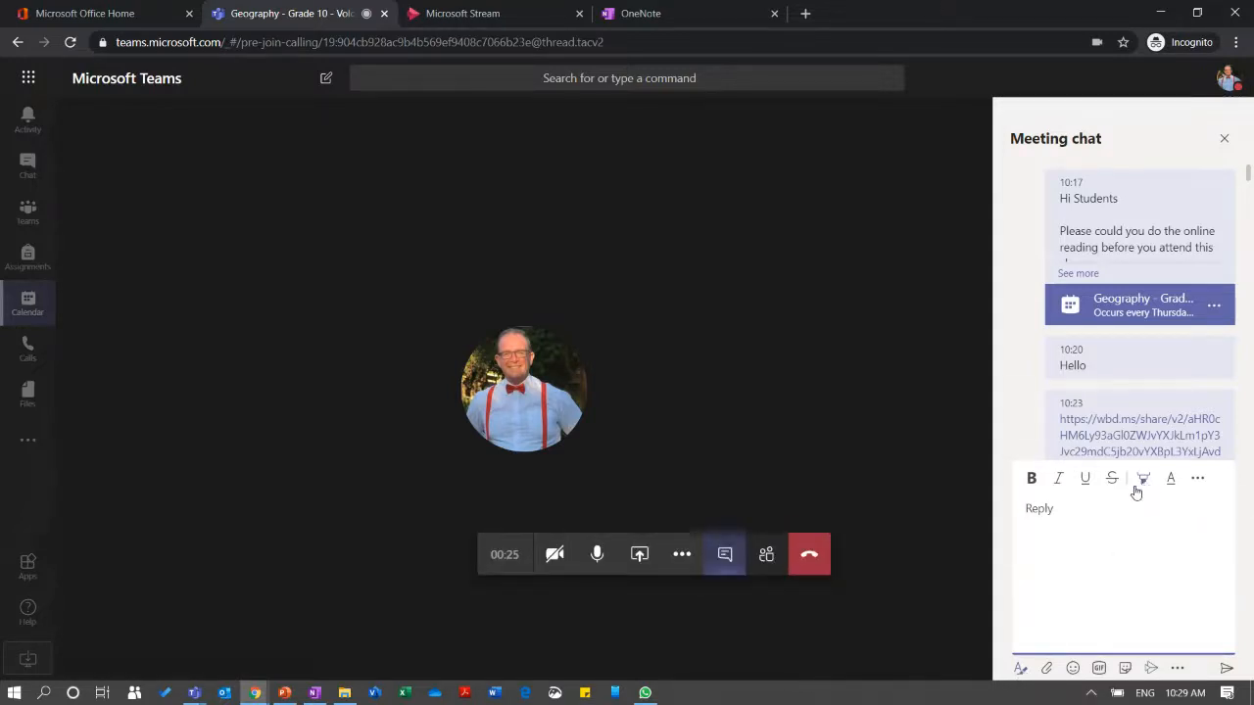
{"action": "left_click", "coordinate": [1046, 669]}
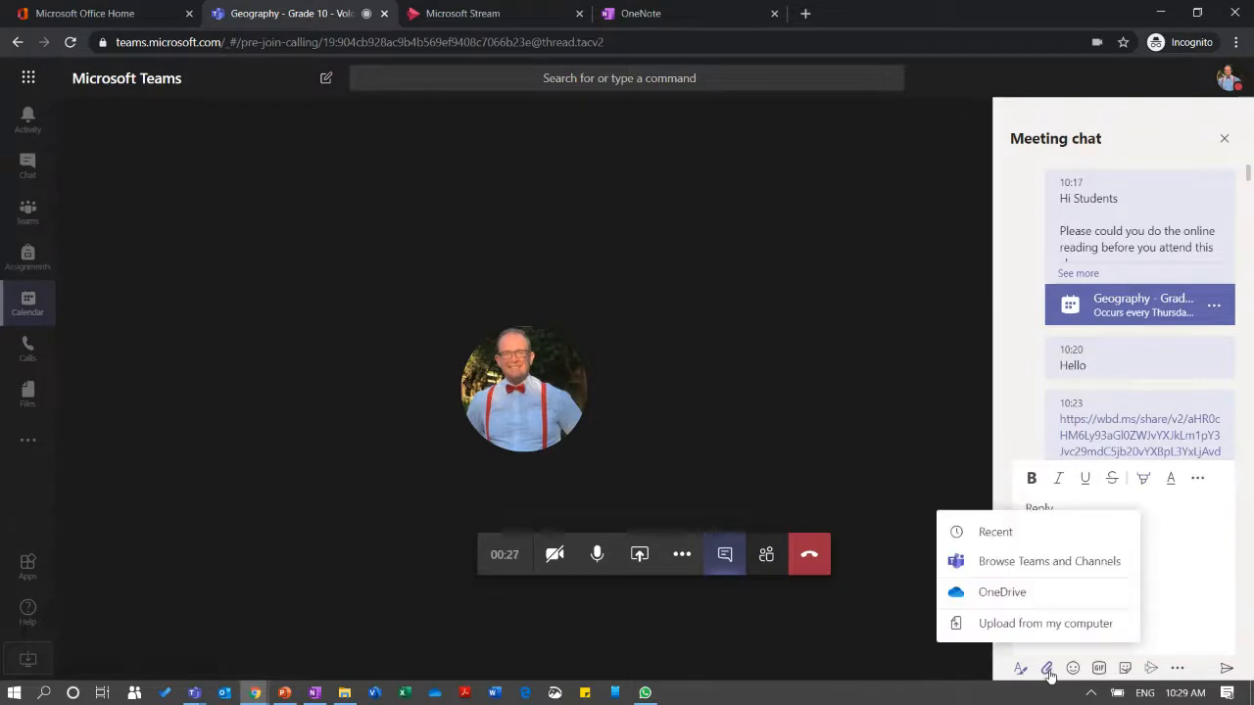
{"action": "left_click", "coordinate": [1047, 670]}
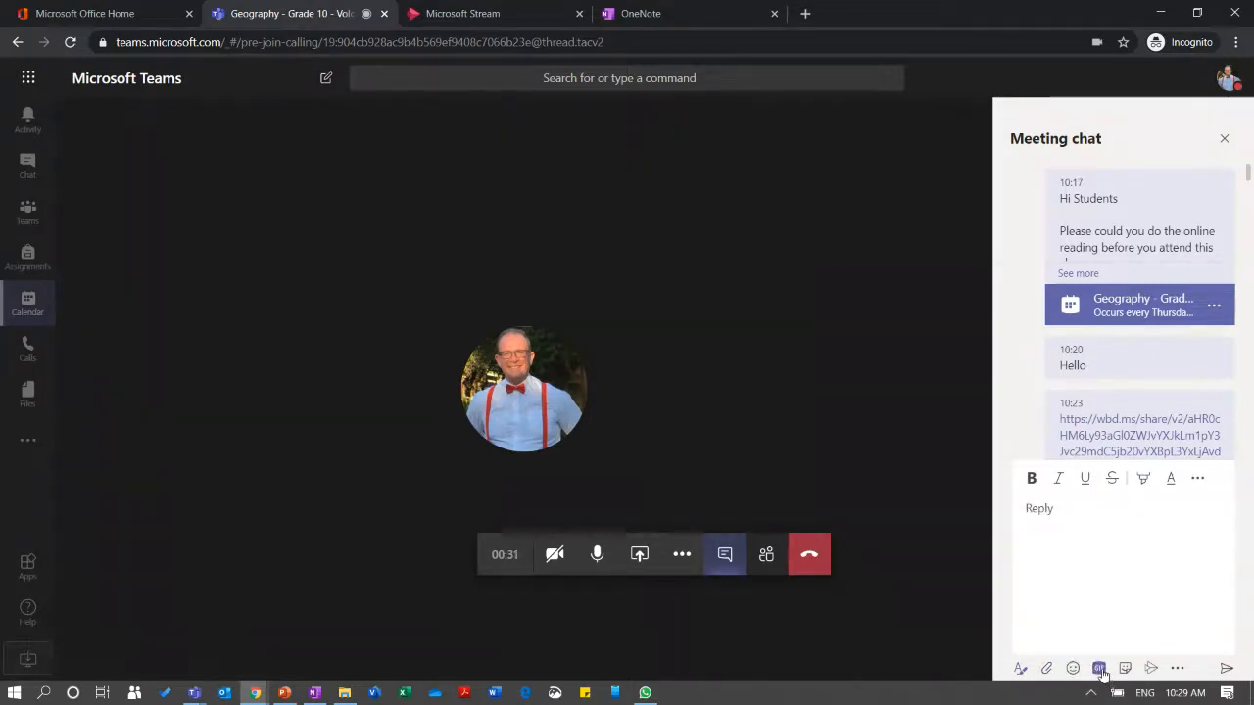
Search the GIFs for "funny" and send the one of the person covering their eyes with vegetable slices to the meeting chat.
{"action": "left_click", "coordinate": [1099, 669]}
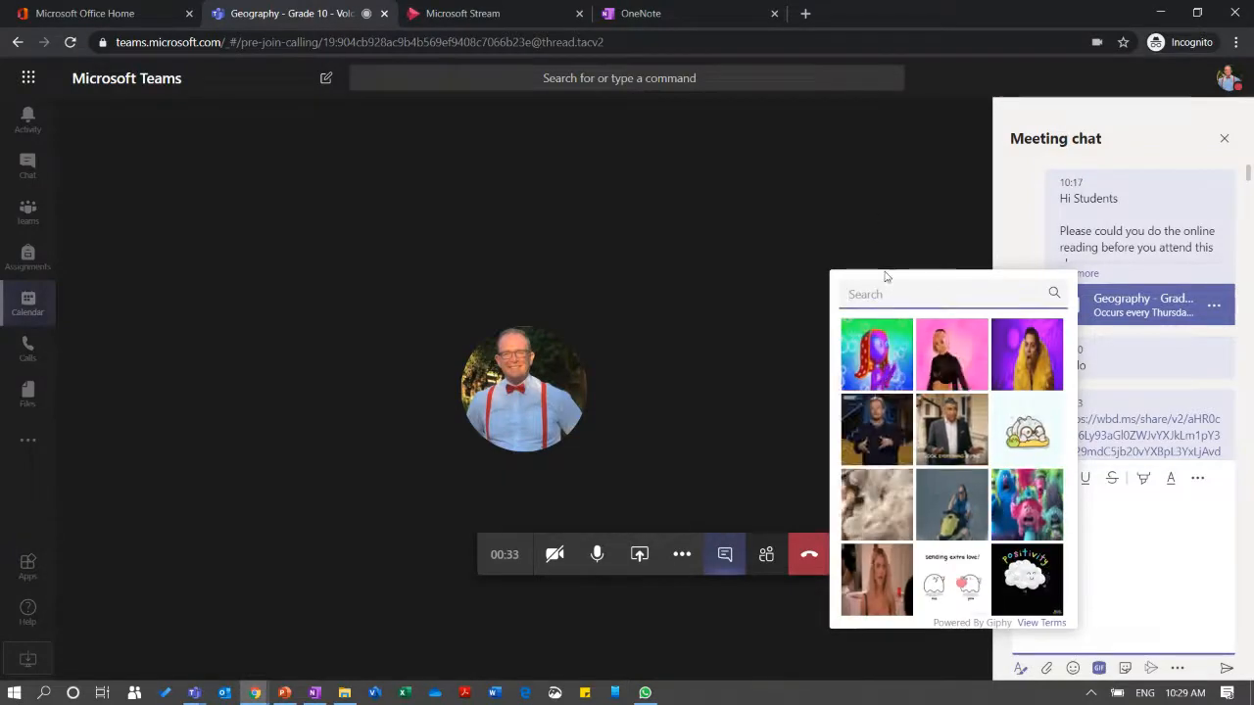
{"action": "type", "text": "funny"}
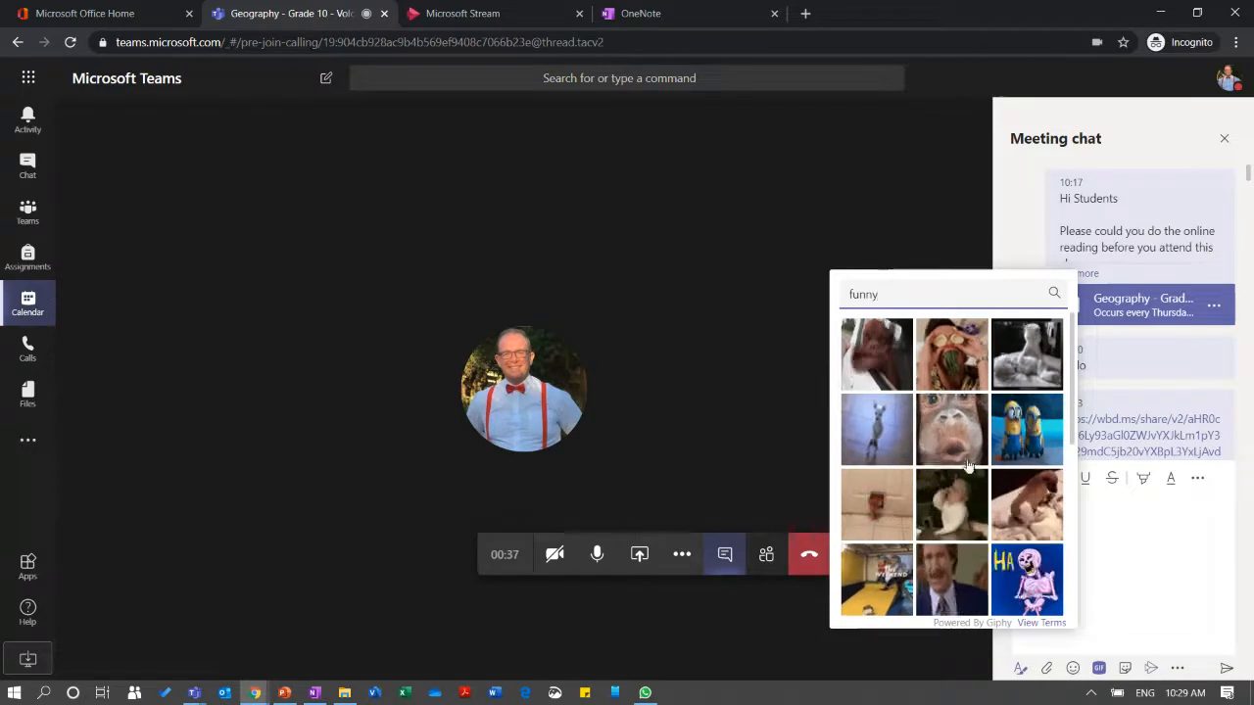
{"action": "left_click", "coordinate": [948, 354]}
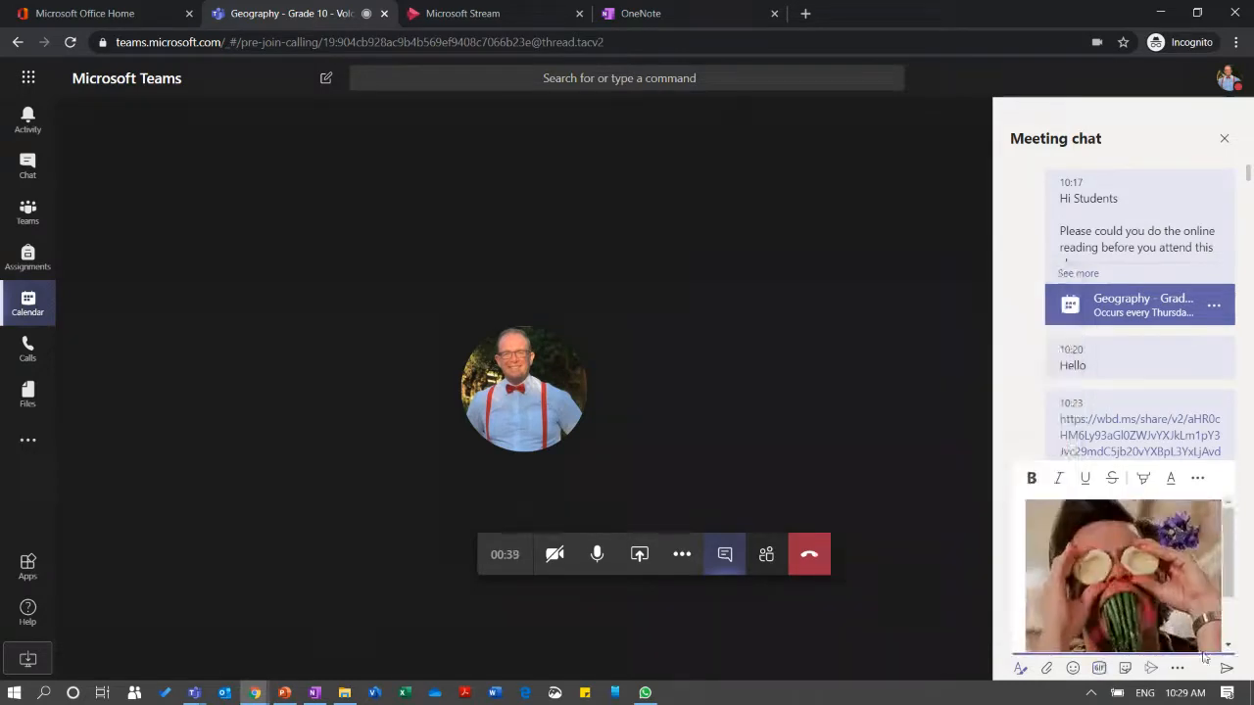
{"action": "key", "text": "Return"}
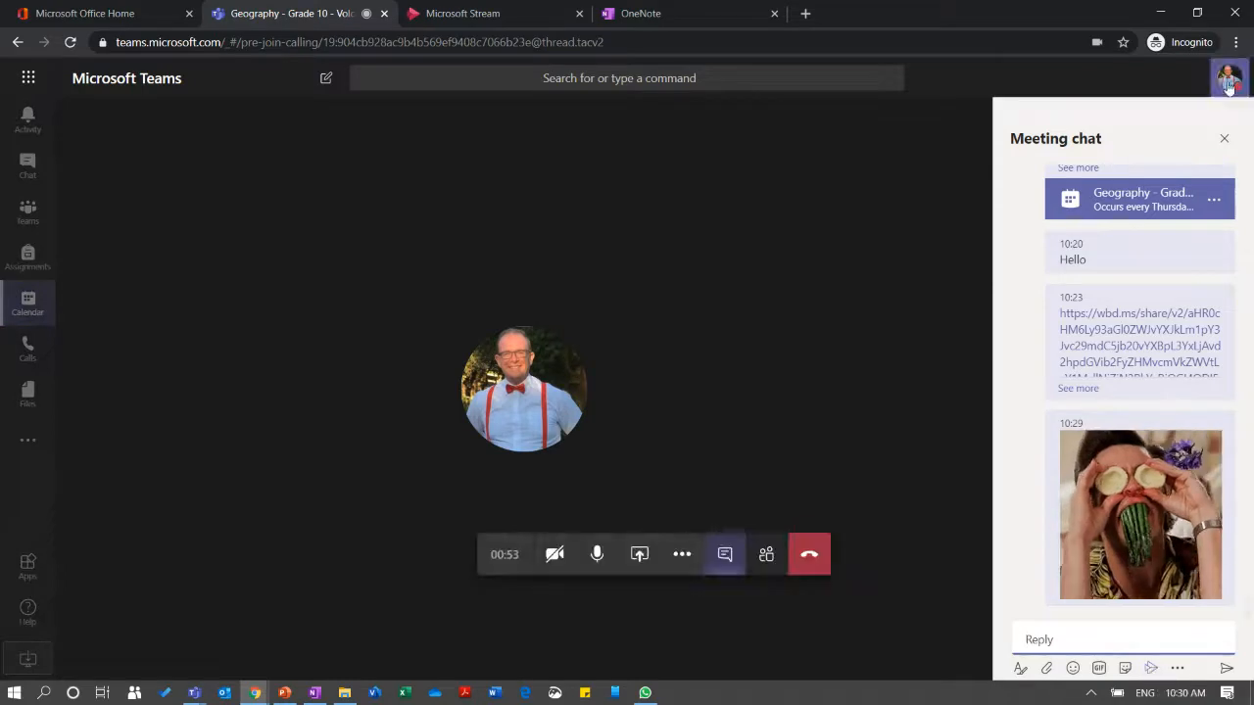
Hide the meeting chat, leave the rejoined meeting and give its call quality five stars.
{"action": "left_click", "coordinate": [1225, 142]}
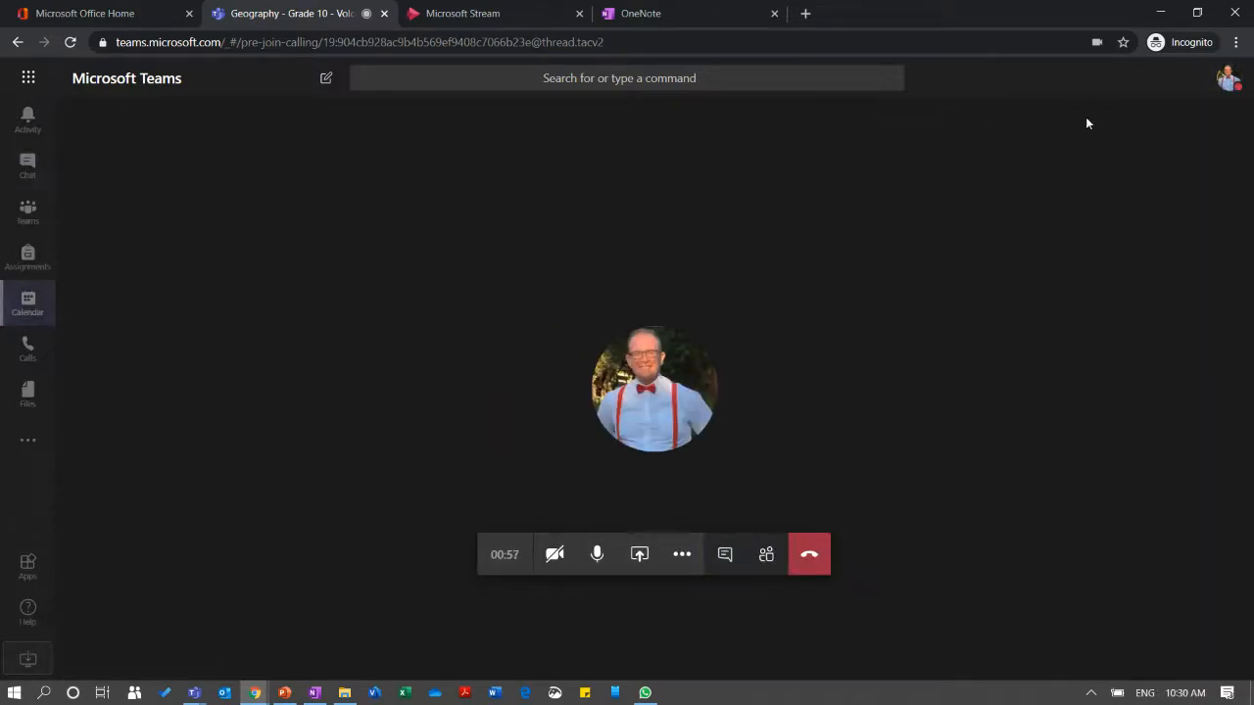
{"action": "left_click", "coordinate": [808, 557]}
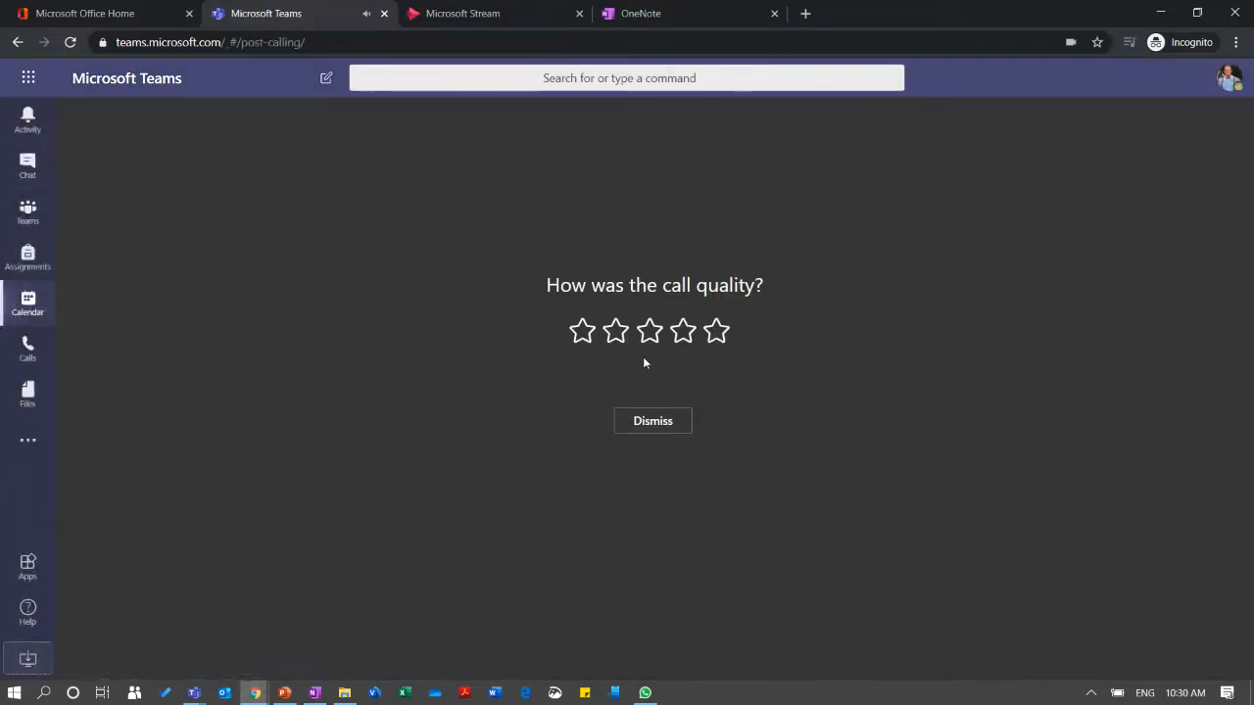
{"action": "left_click", "coordinate": [718, 333]}
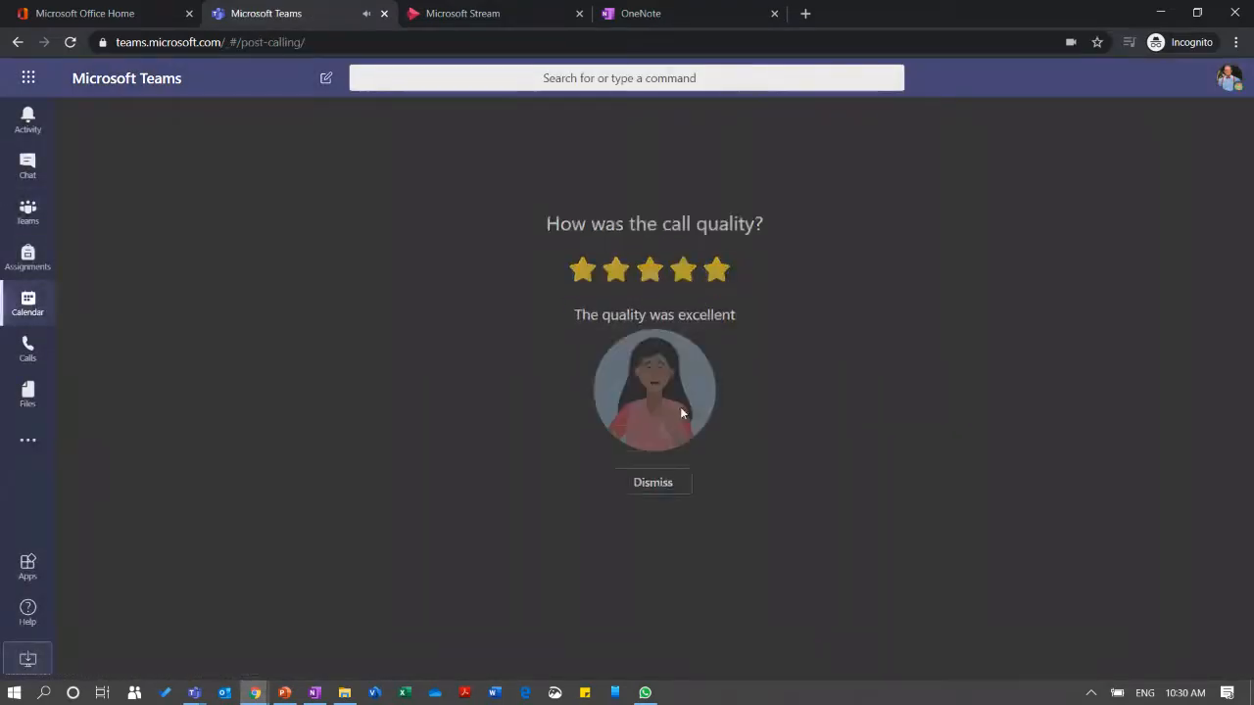
Open the Vulcanology channel of the Geography Grade 10 team and expand the replies under the Geography - Grade 10 - Volcanoes meeting post.
{"action": "left_click", "coordinate": [21, 221]}
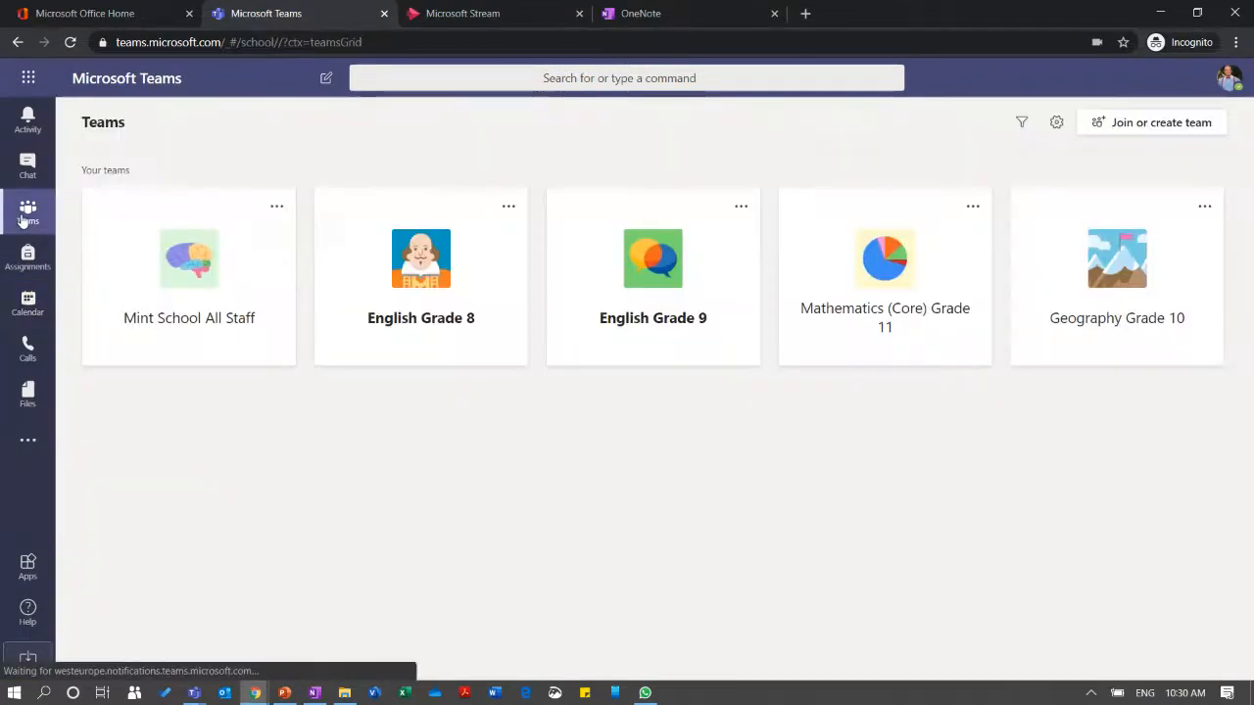
{"action": "left_click", "coordinate": [1058, 288]}
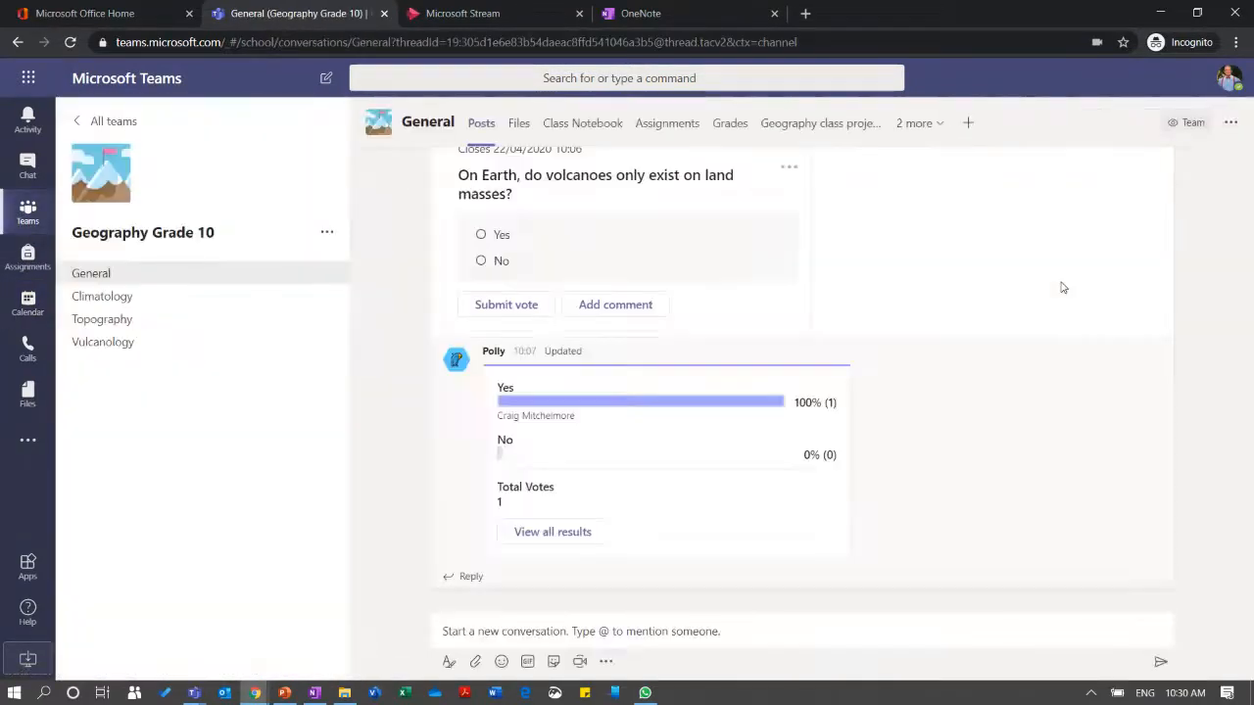
{"action": "left_click", "coordinate": [124, 348]}
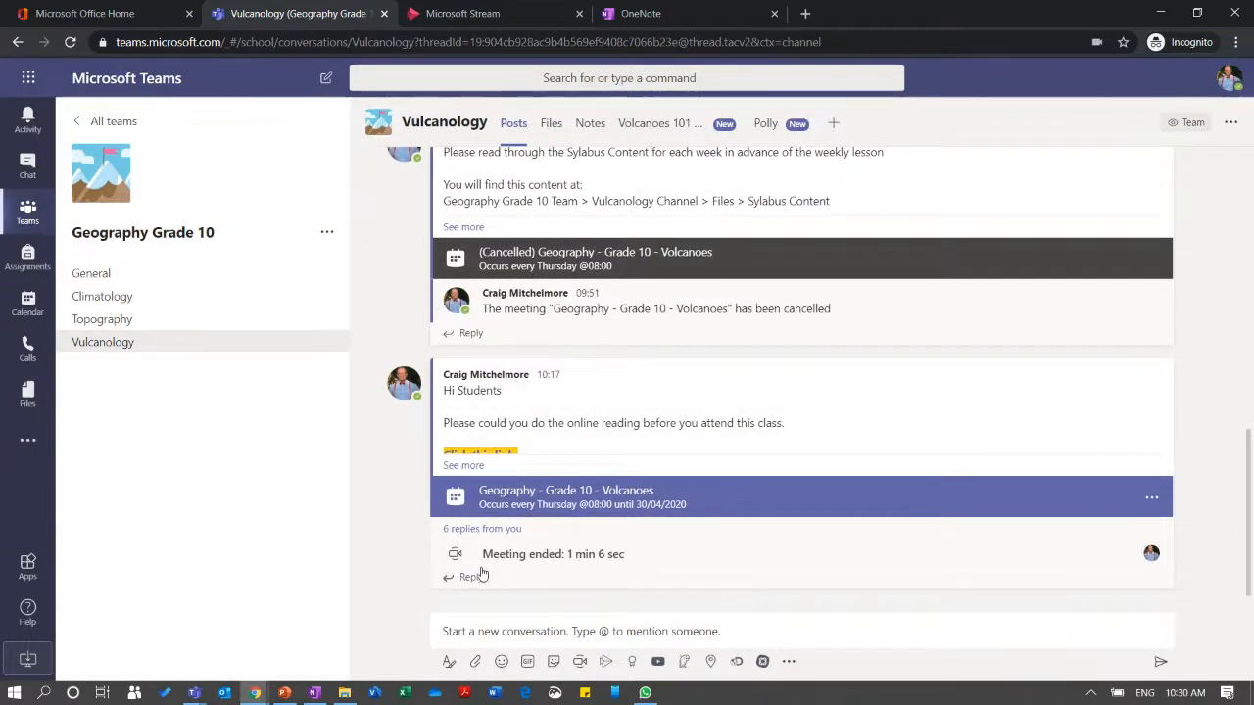
{"action": "left_click", "coordinate": [467, 529]}
Examine the meeting post's replies, including the chat message, the shared whiteboard link, the GIF and the meeting start and end entries.
{"action": "scroll", "coordinate": [508, 542], "scroll_direction": "down", "scroll_amount": 4}
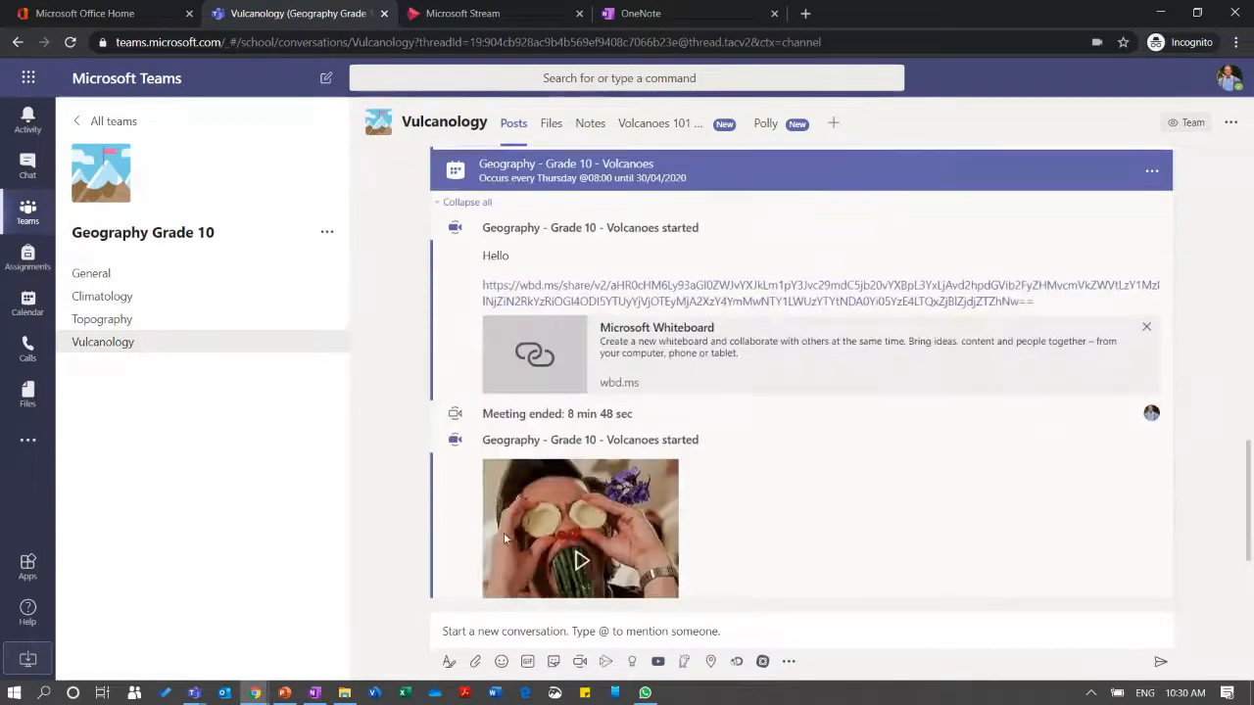
{"action": "scroll", "coordinate": [709, 431], "scroll_direction": "up", "scroll_amount": 2}
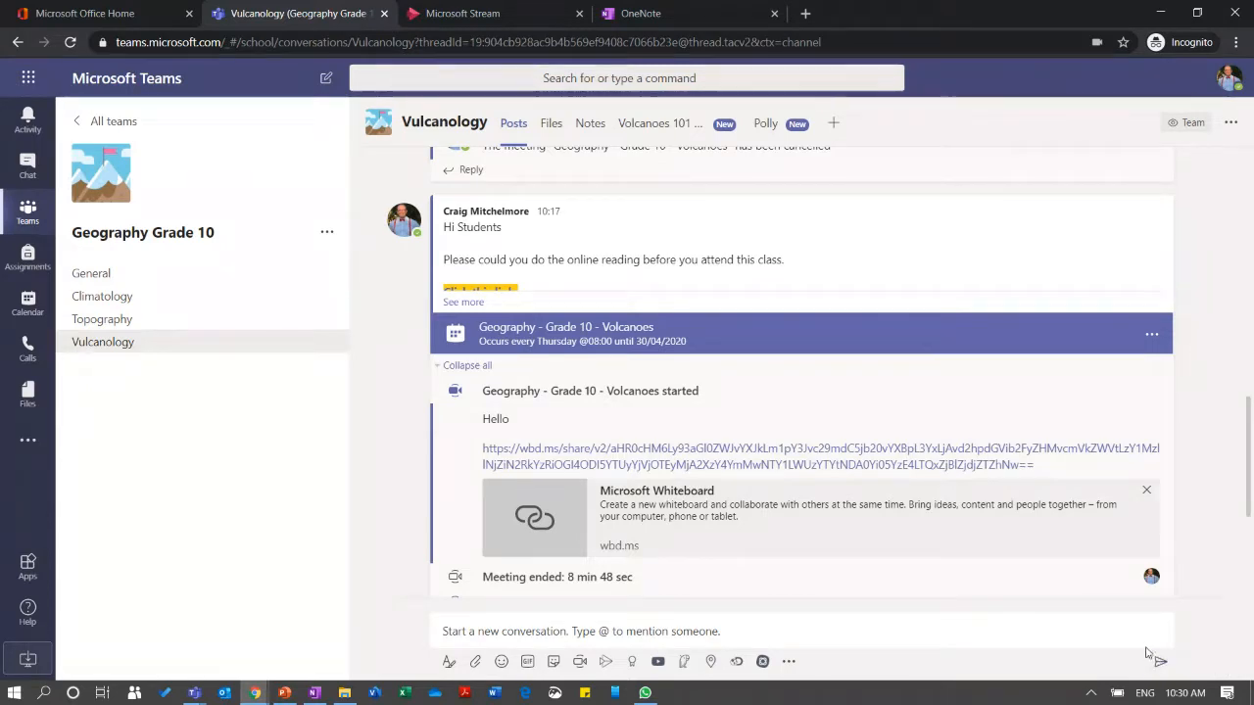
{"action": "scroll", "coordinate": [1052, 555], "scroll_direction": "down", "scroll_amount": 2}
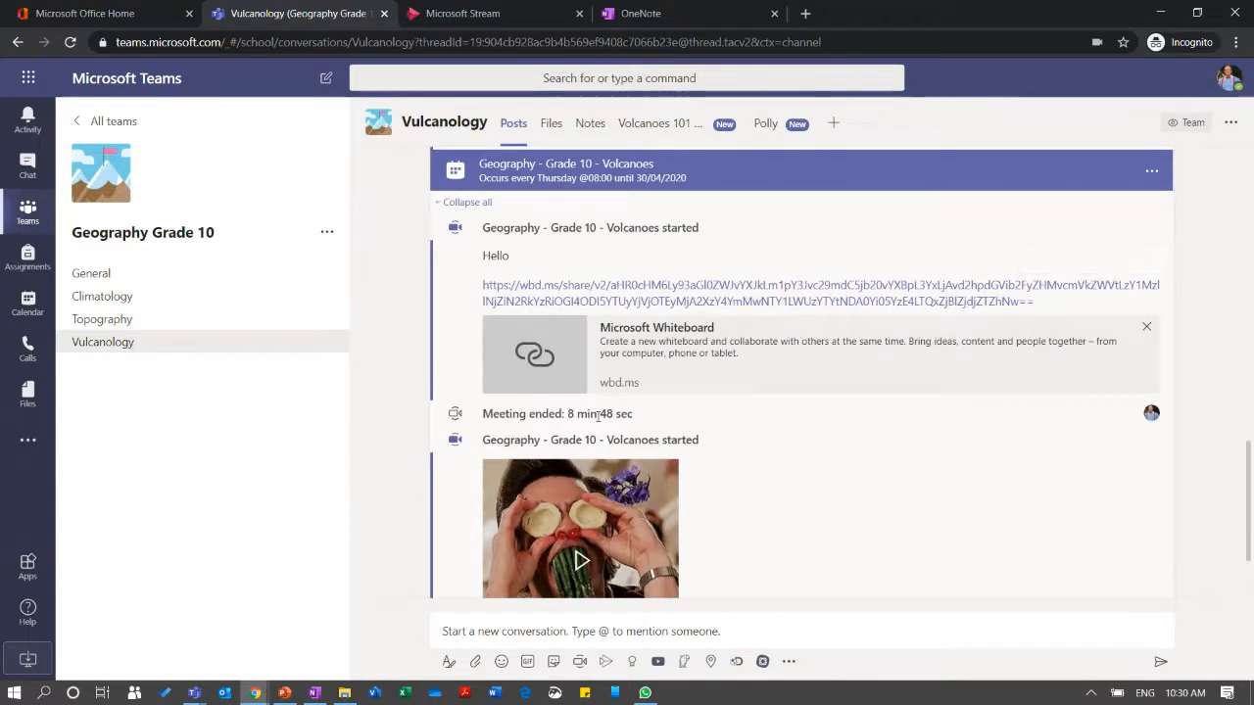
{"action": "scroll", "coordinate": [799, 434], "scroll_direction": "down", "scroll_amount": 1}
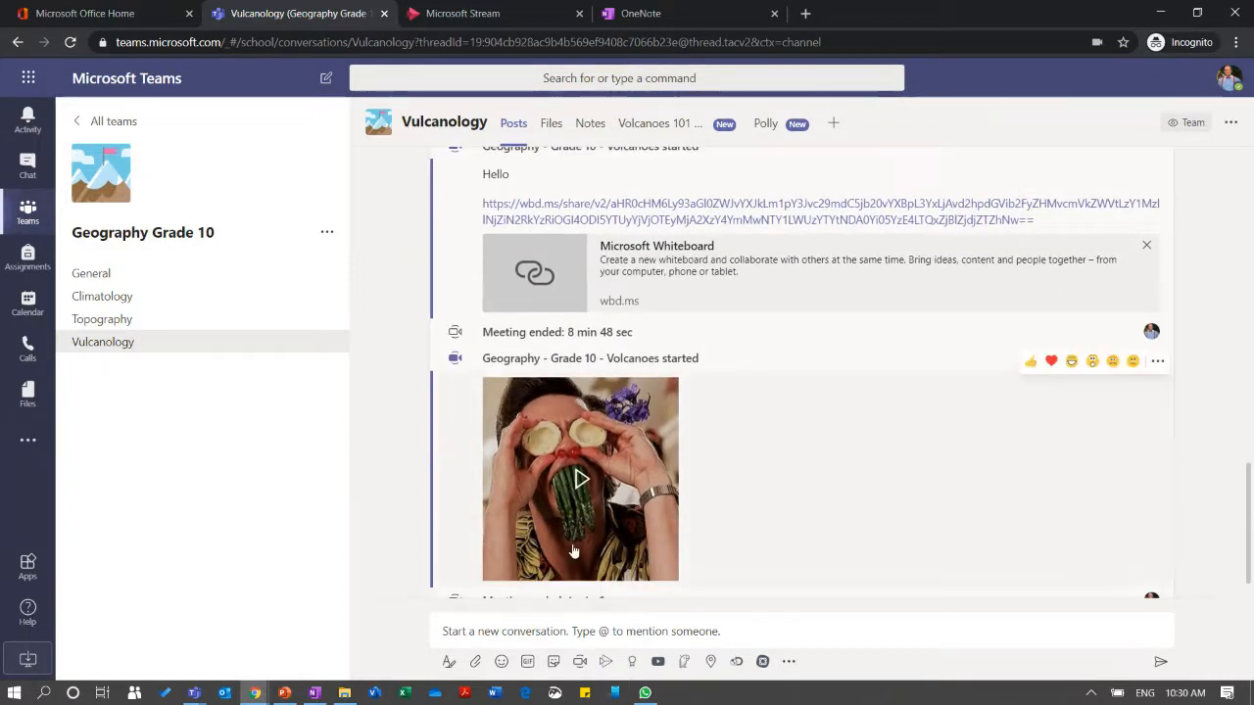
{"action": "scroll", "coordinate": [708, 489], "scroll_direction": "down", "scroll_amount": 1}
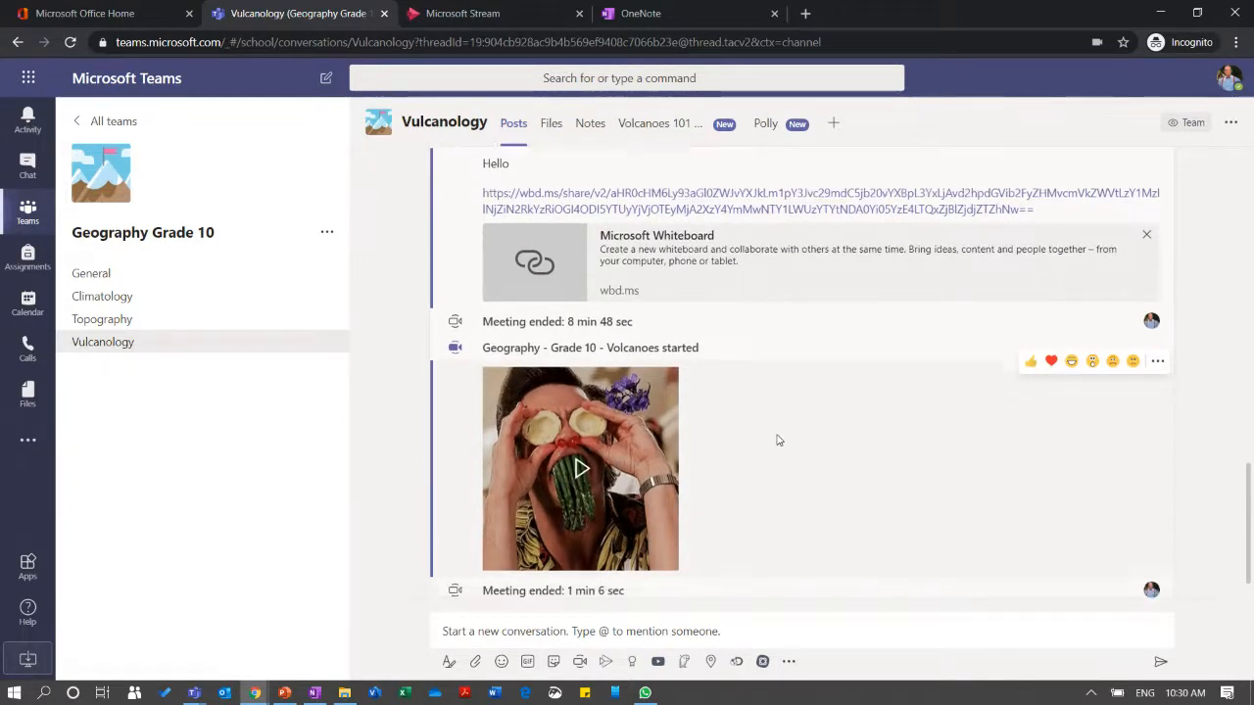
{"action": "scroll", "coordinate": [734, 425], "scroll_direction": "up", "scroll_amount": 1}
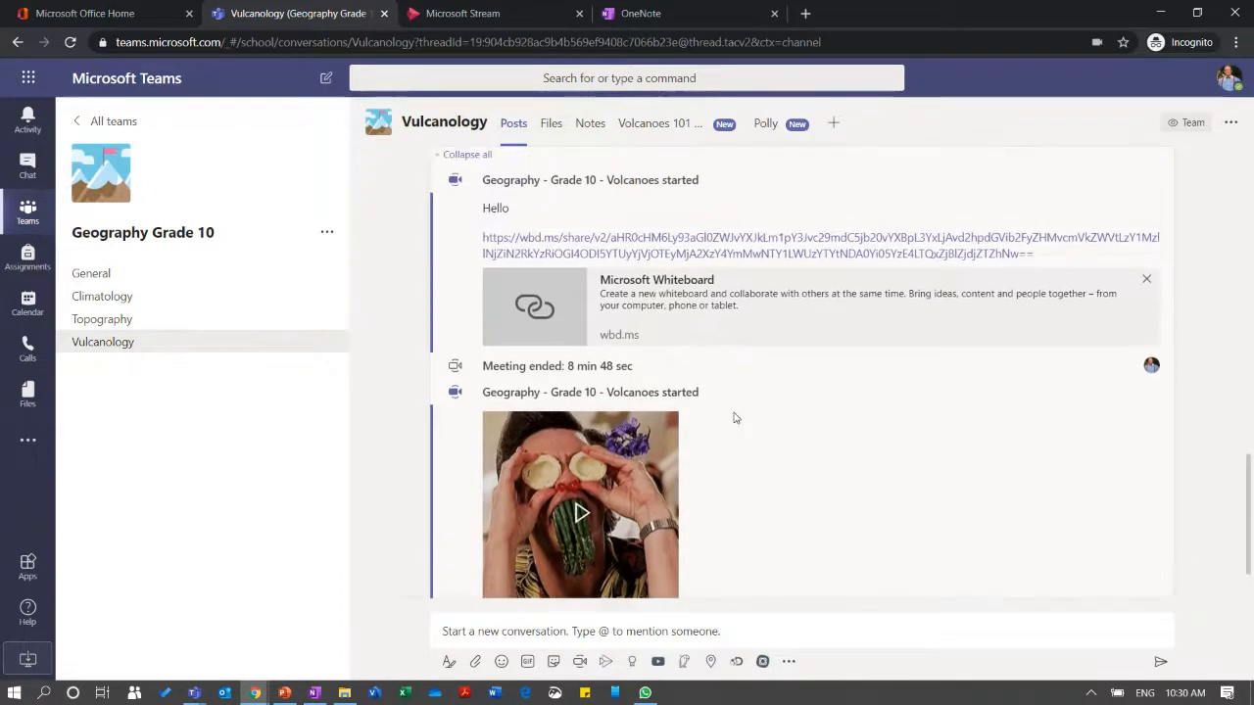
{"action": "scroll", "coordinate": [656, 416], "scroll_direction": "up", "scroll_amount": 2}
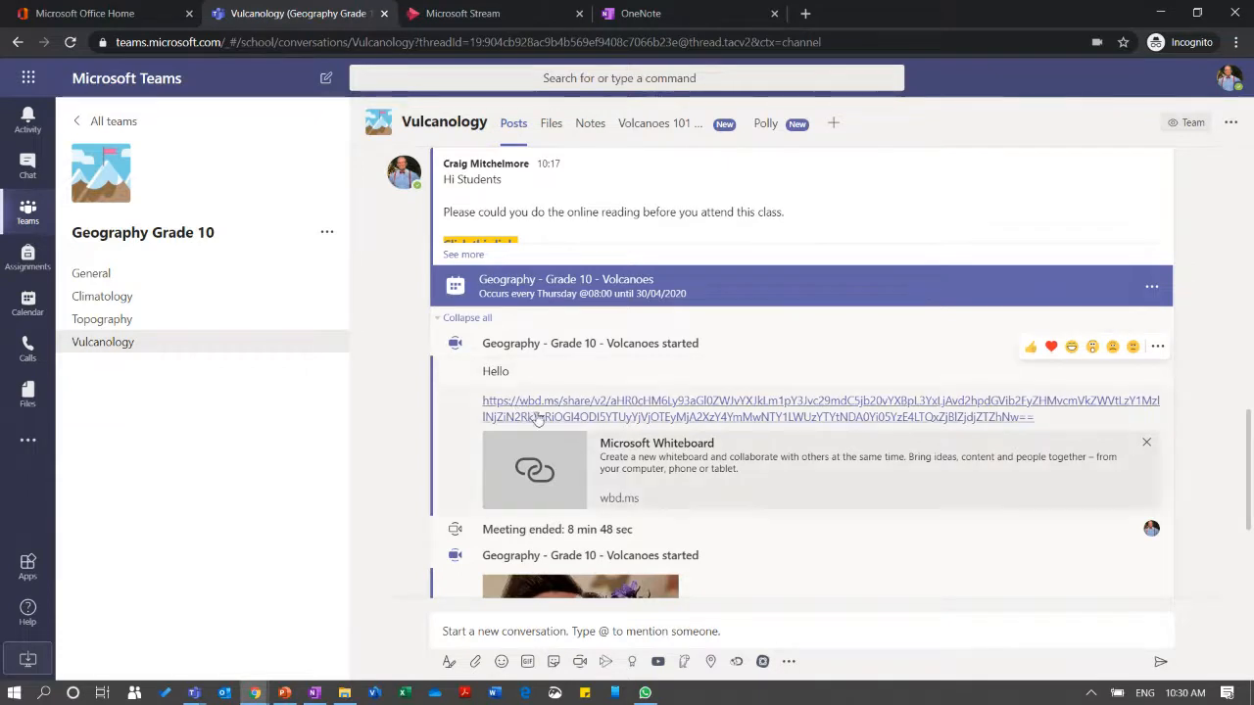
{"action": "scroll", "coordinate": [774, 576], "scroll_direction": "down", "scroll_amount": 1}
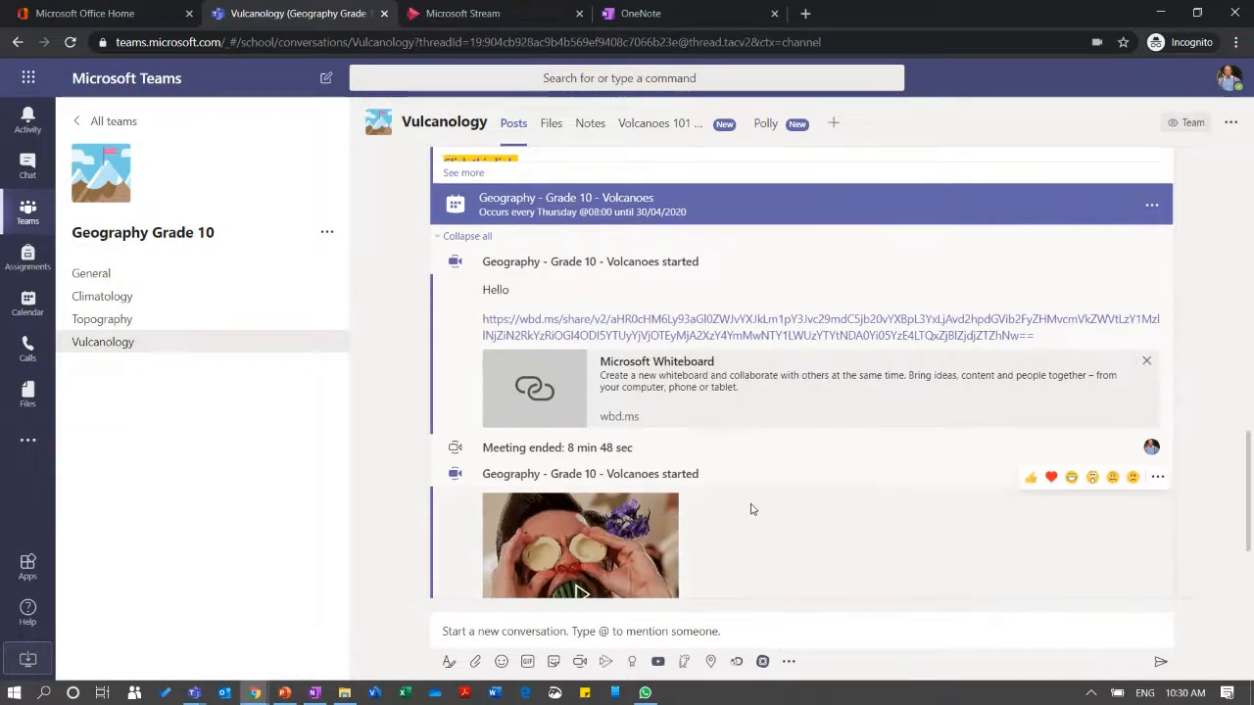
{"action": "scroll", "coordinate": [752, 519], "scroll_direction": "down", "scroll_amount": 2}
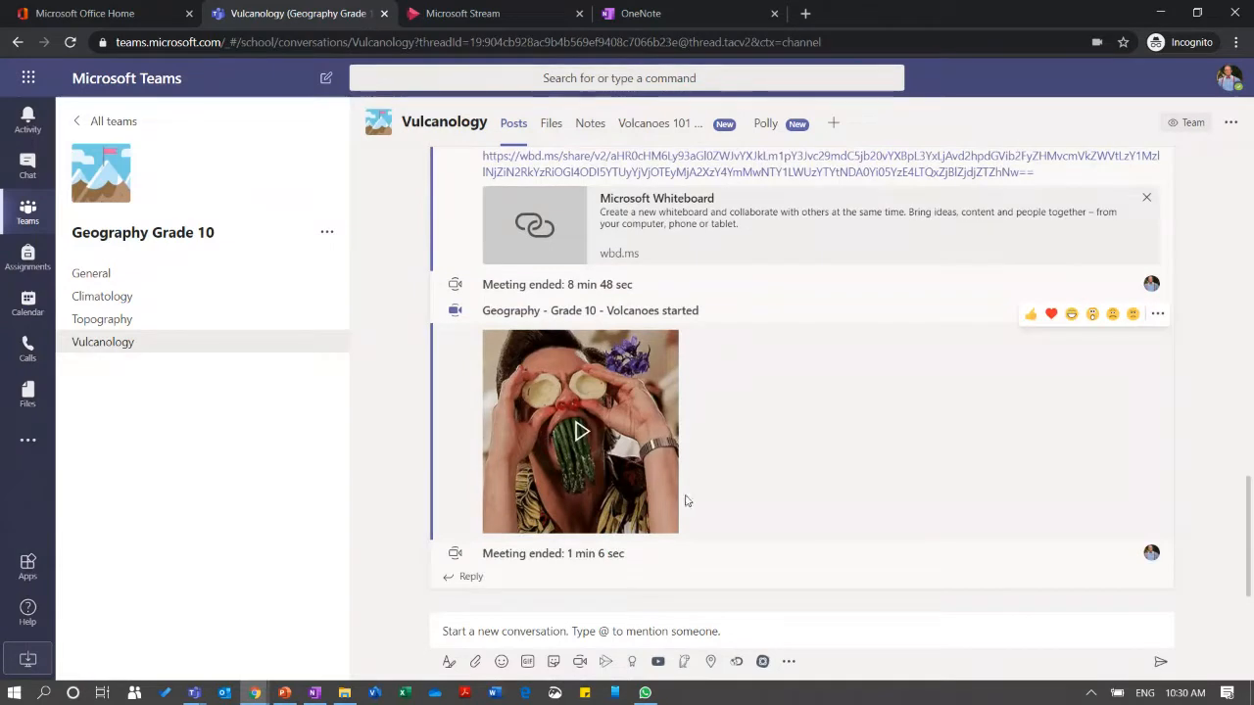
{"action": "left_click", "coordinate": [639, 437]}
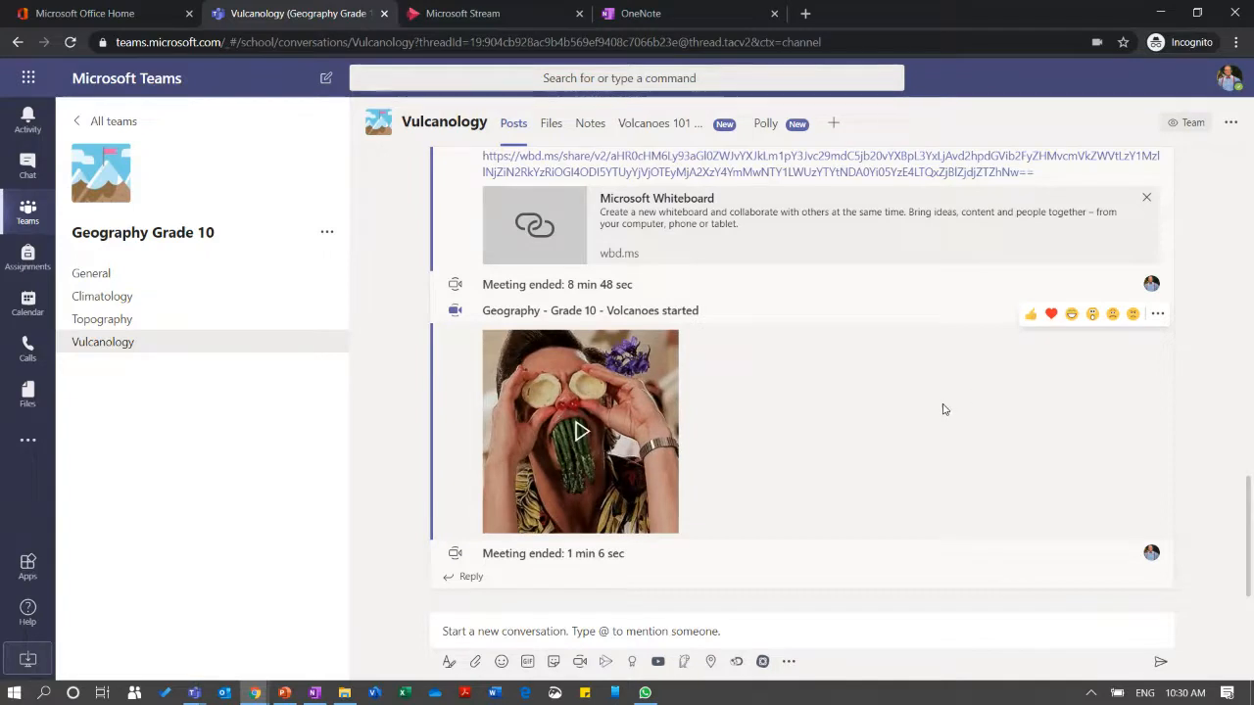
{"action": "scroll", "coordinate": [943, 409], "scroll_direction": "up", "scroll_amount": 1}
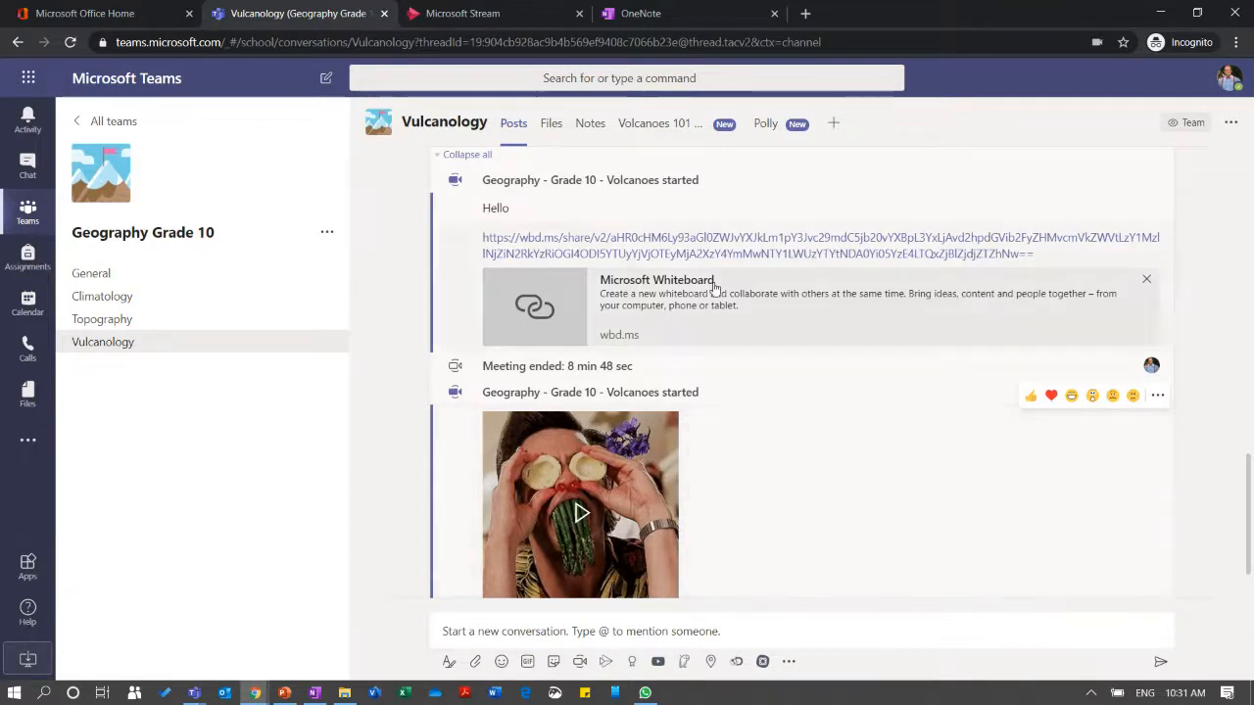
Open the Vulcanology channel's Volcanoes 101 | National Geographic video page.
{"action": "left_click", "coordinate": [645, 127]}
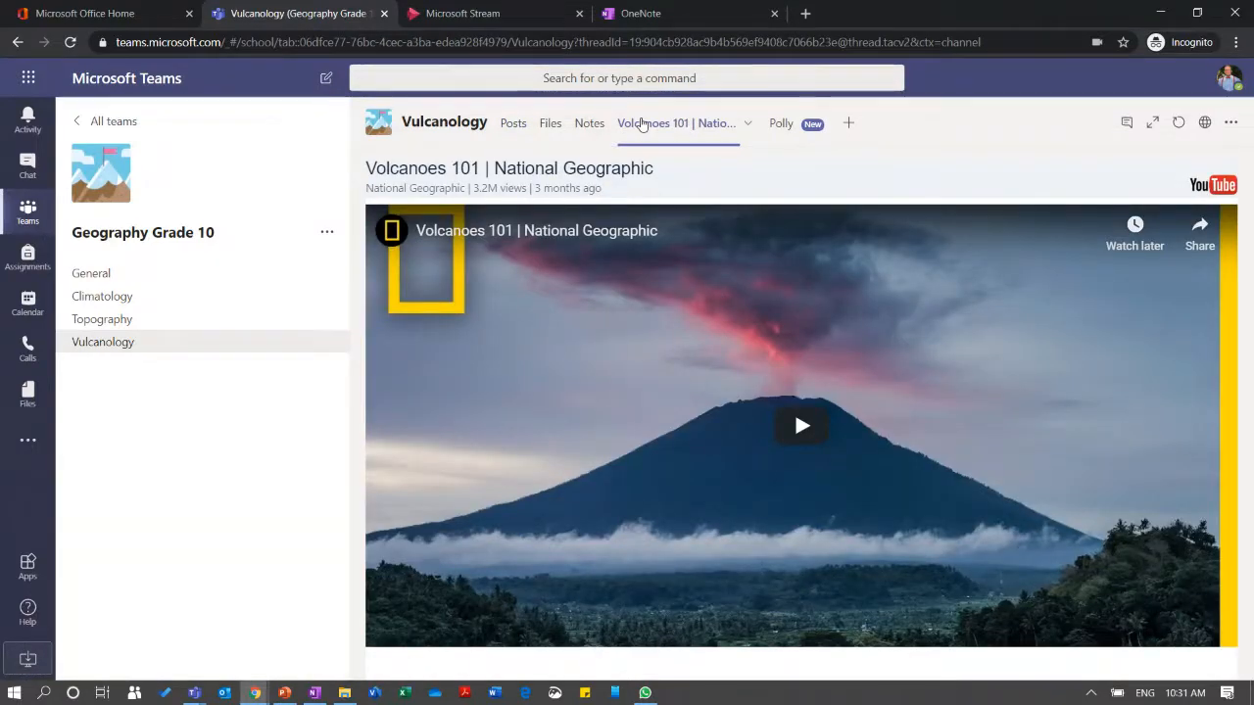
Check the channel's Notes, then switch to OneNote's Geography Grade 10 Notebook and view the sections inside its _Content Library.
{"action": "left_click", "coordinate": [591, 126]}
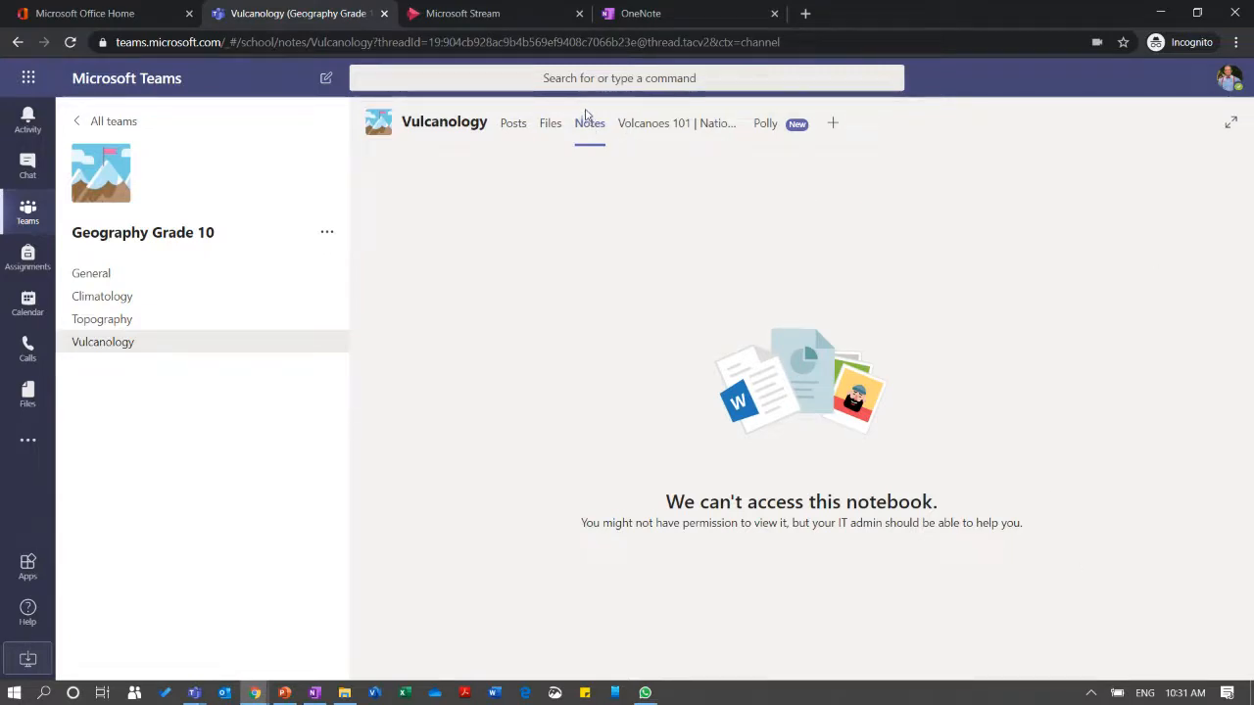
{"action": "left_click", "coordinate": [632, 10]}
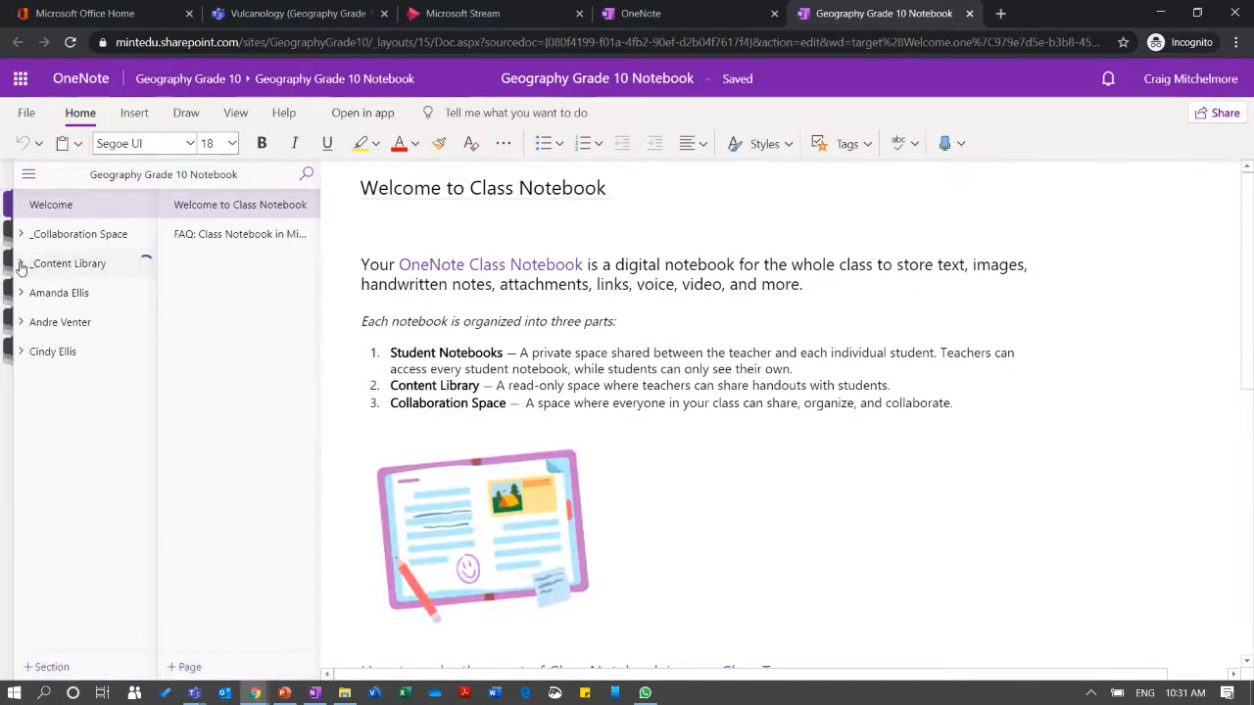
{"action": "left_click", "coordinate": [21, 264]}
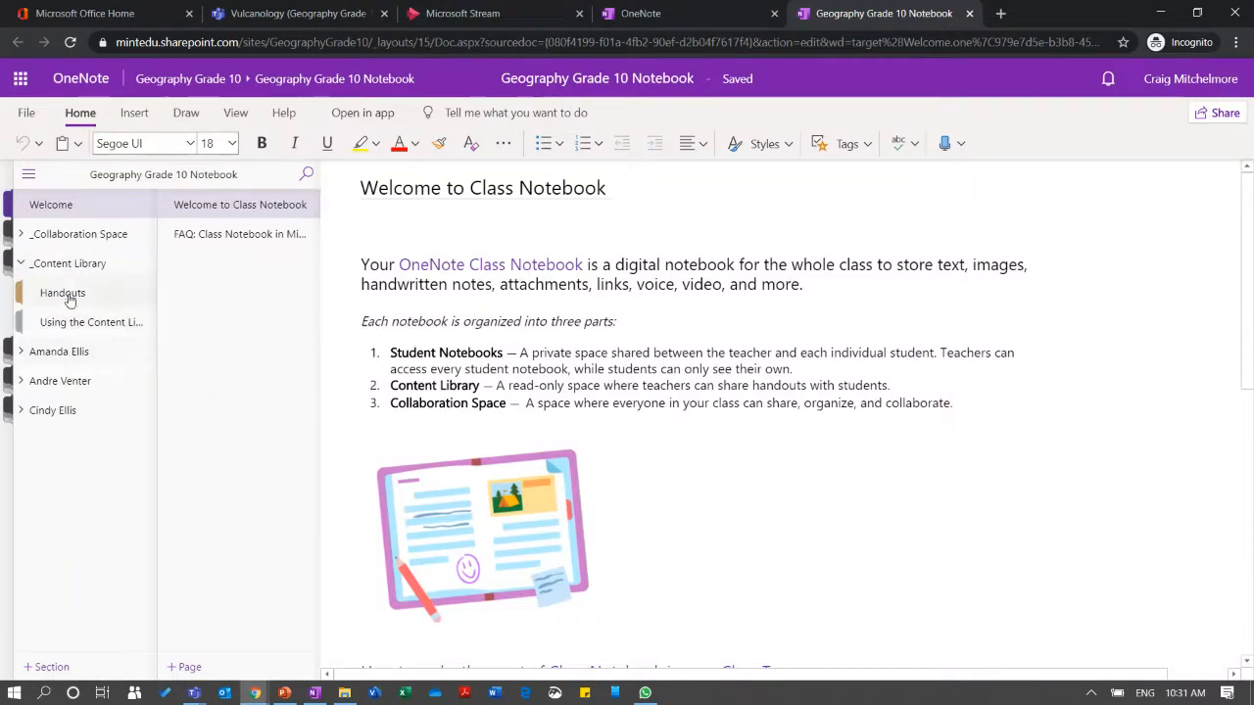
{"action": "left_click", "coordinate": [65, 264]}
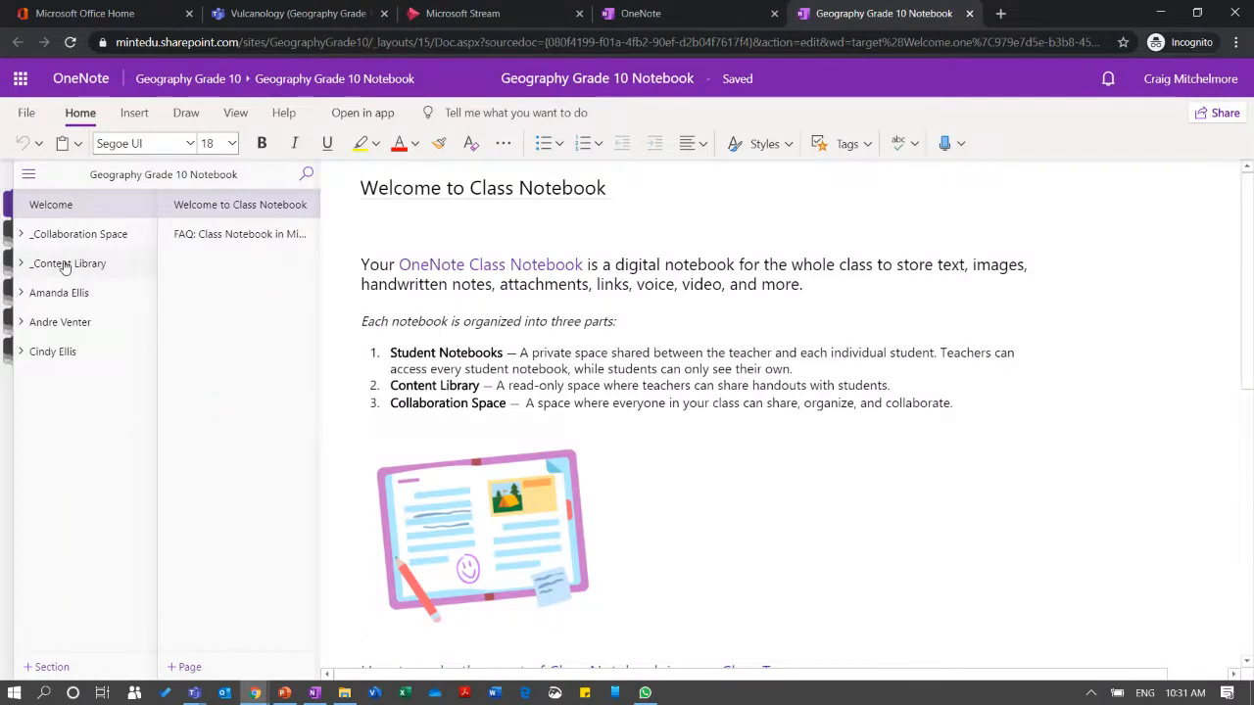
Add a new page titled "Class session 16 April" to the notebook's Welcome section.
{"action": "left_click", "coordinate": [188, 667]}
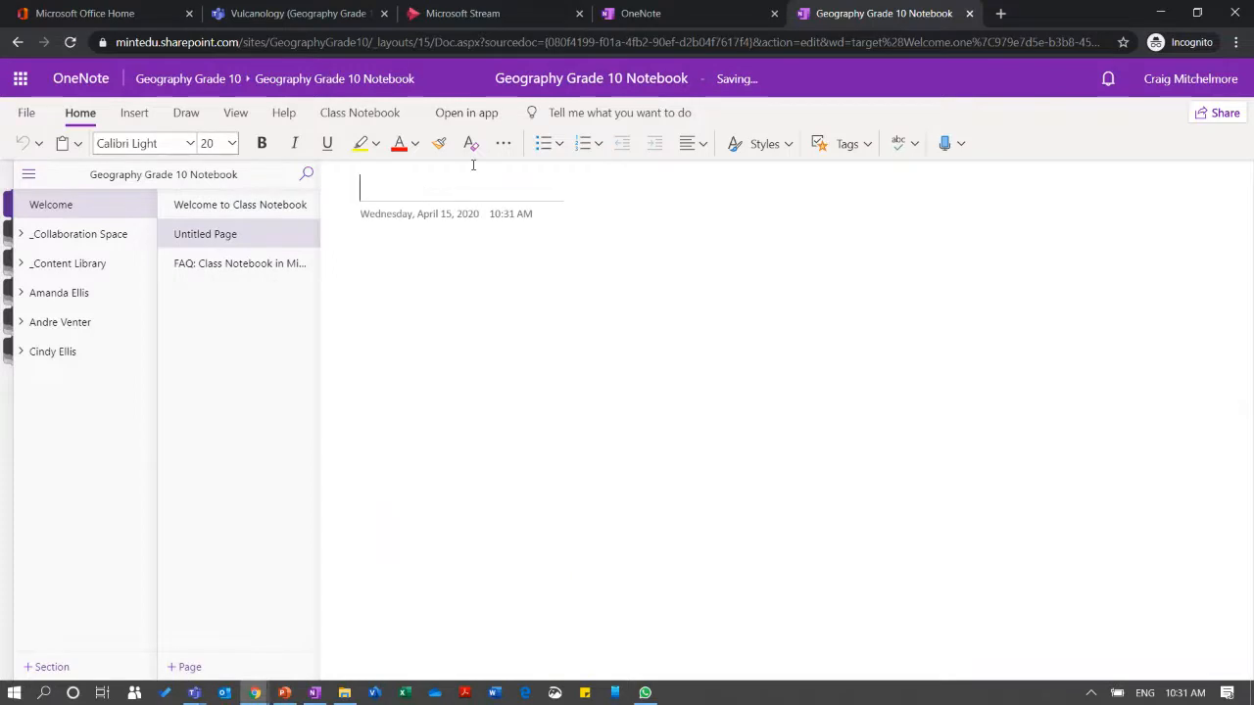
{"action": "type", "text": "Class "}
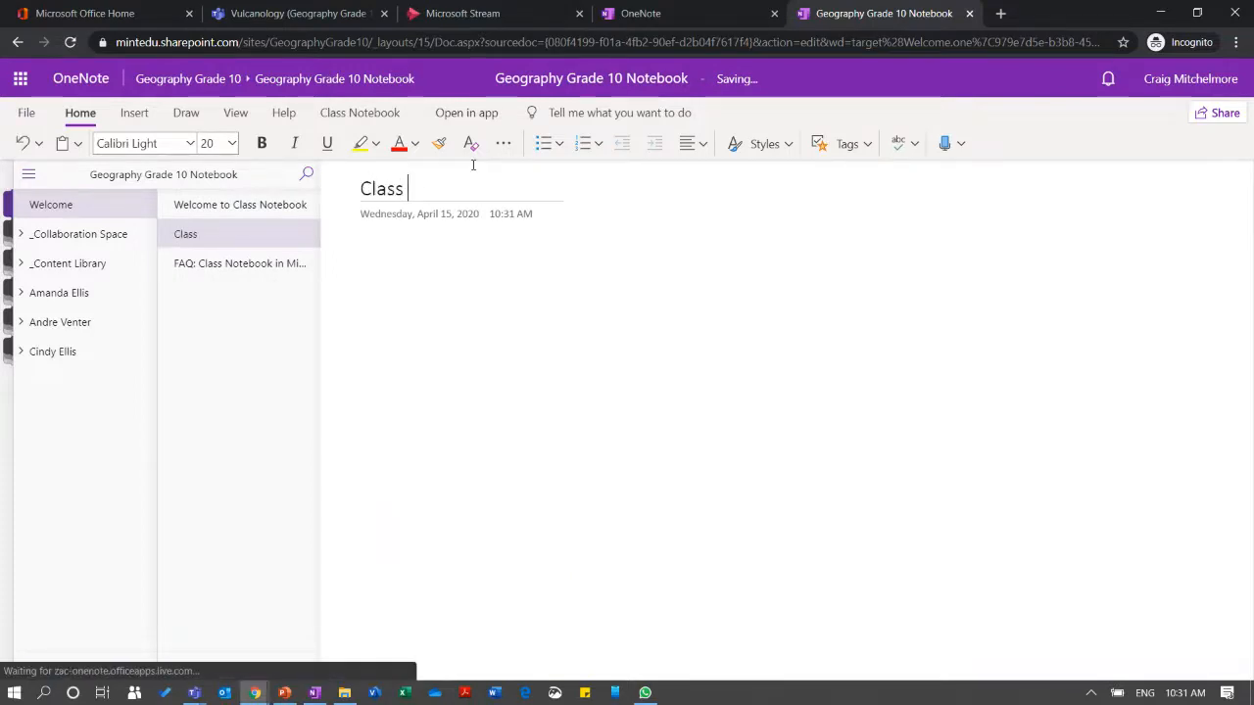
{"action": "type", "text": "session"}
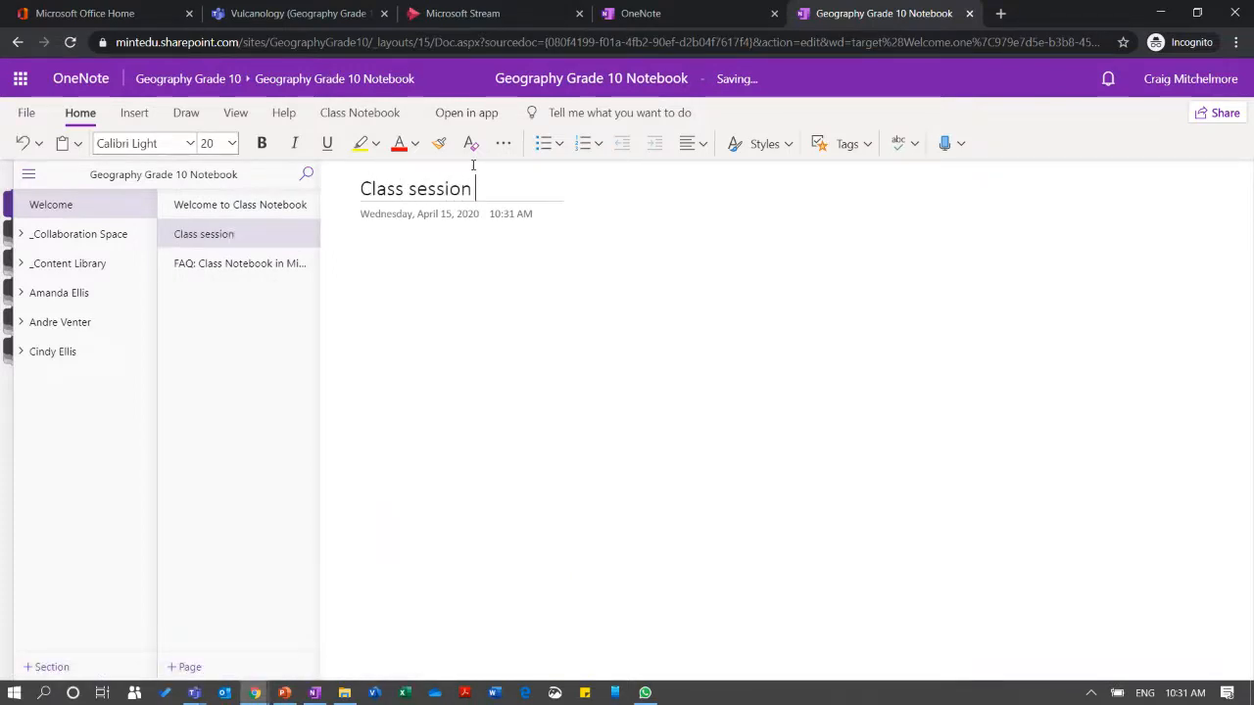
{"action": "type", "text": " 16 April"}
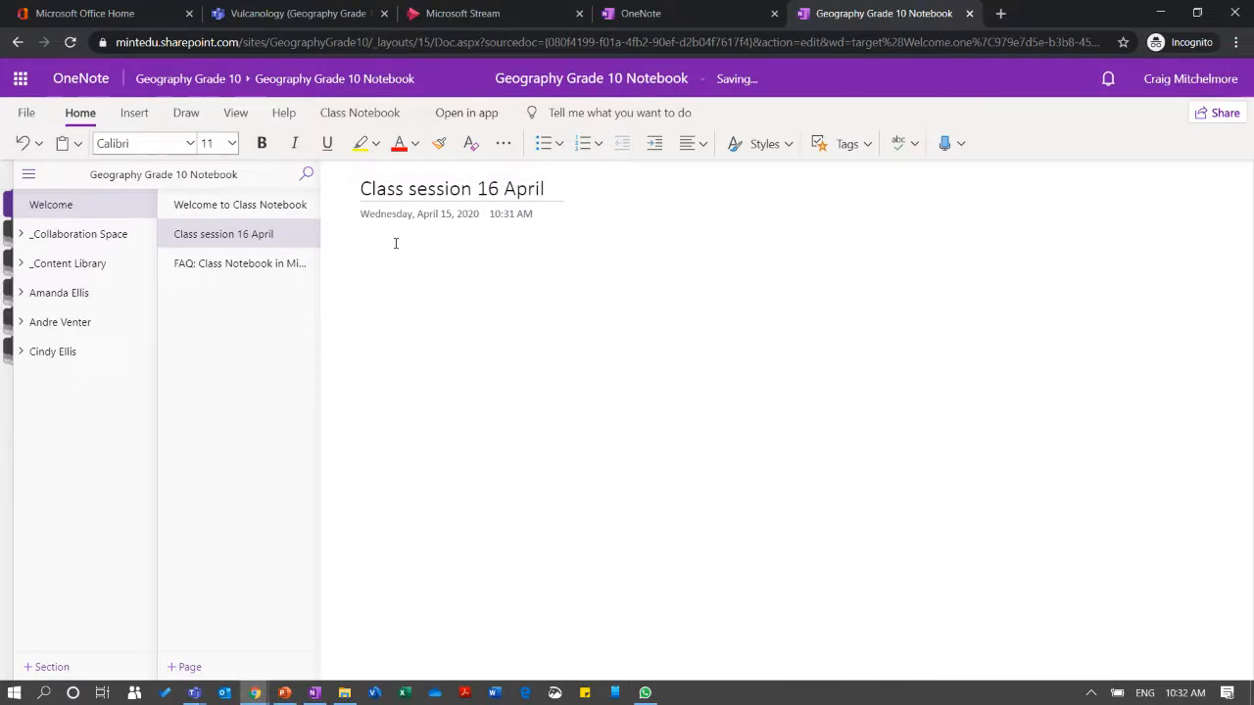
Preview group distribution of the Class session 16 April page to Grade 10's volcano experts up to the student section choice, without distributing it.
{"action": "left_click", "coordinate": [354, 117]}
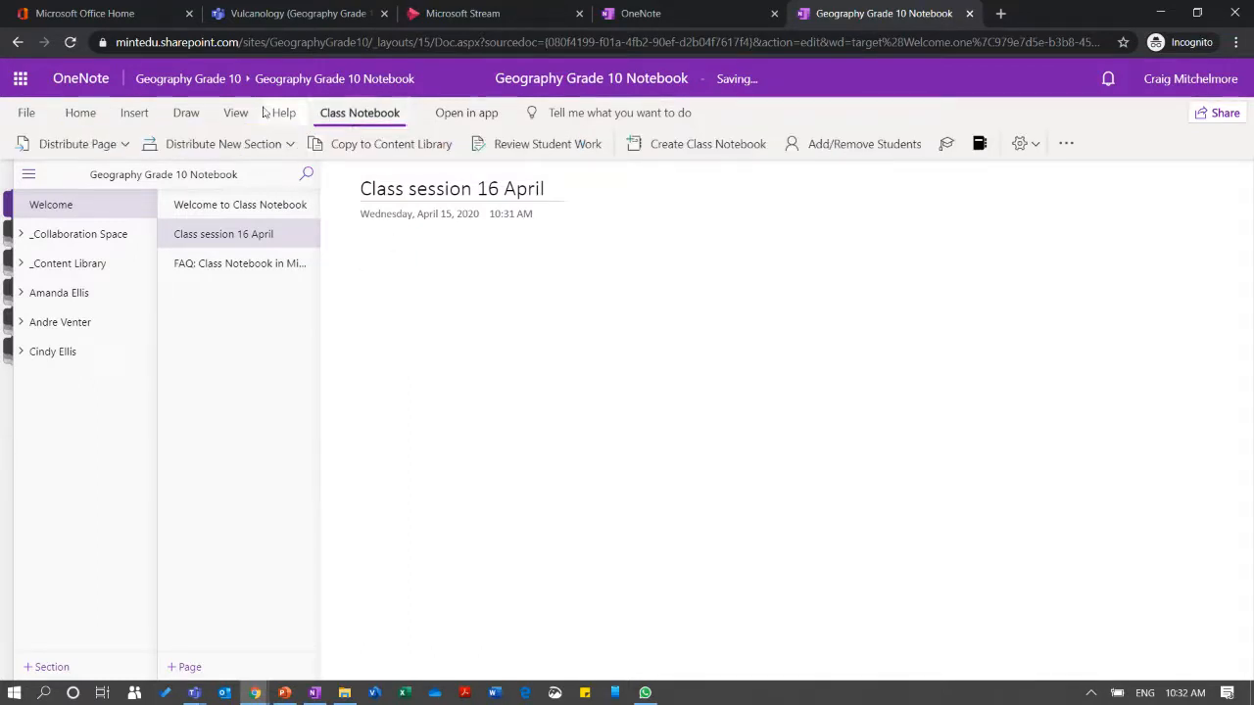
{"action": "left_click", "coordinate": [95, 147]}
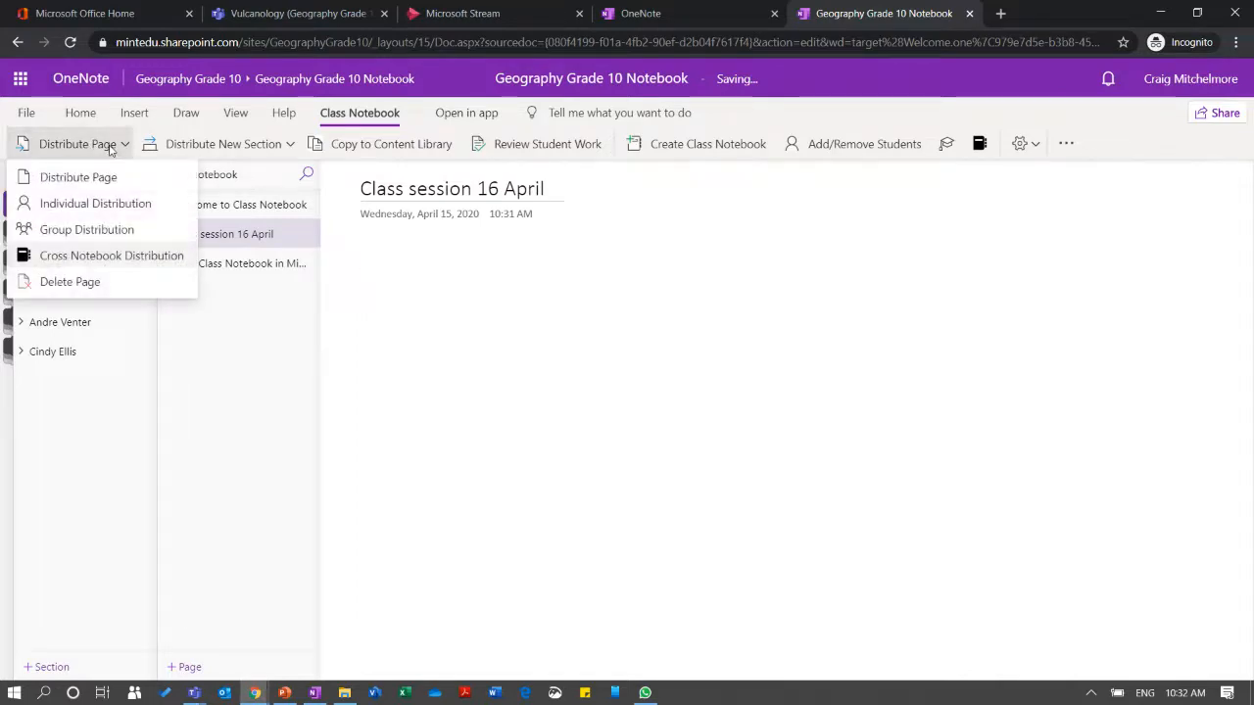
{"action": "left_click", "coordinate": [68, 229]}
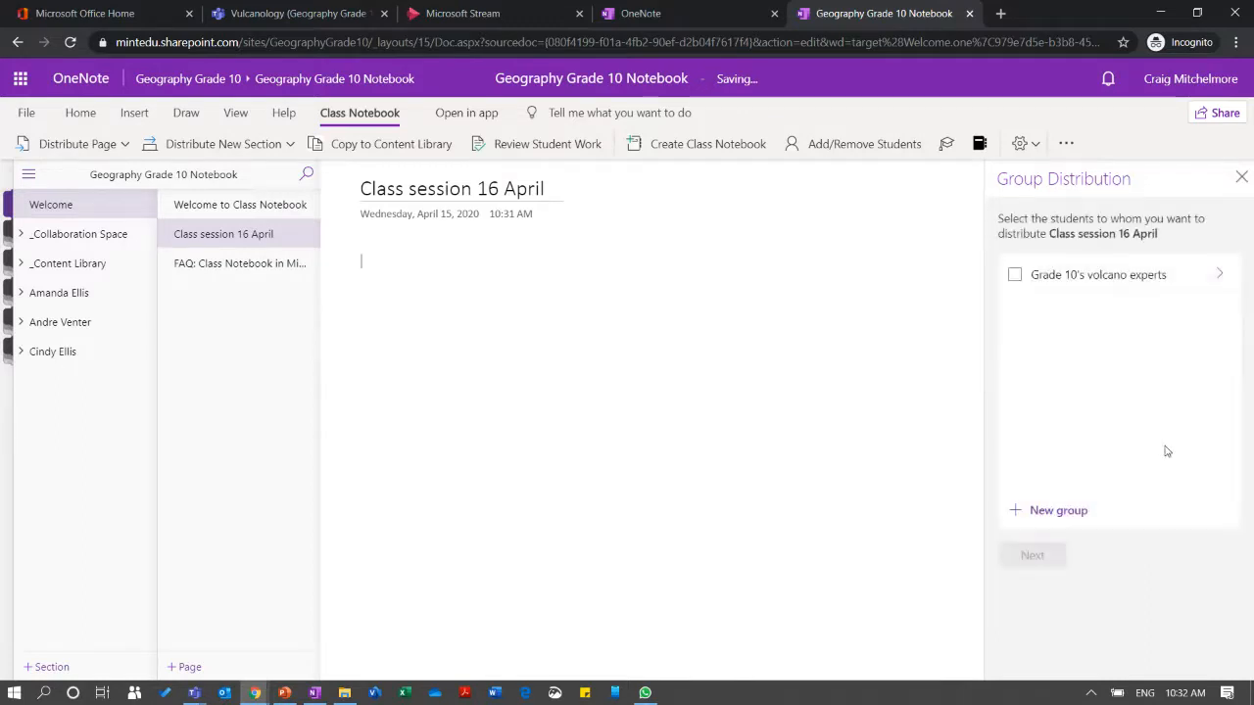
{"action": "left_click", "coordinate": [1015, 277]}
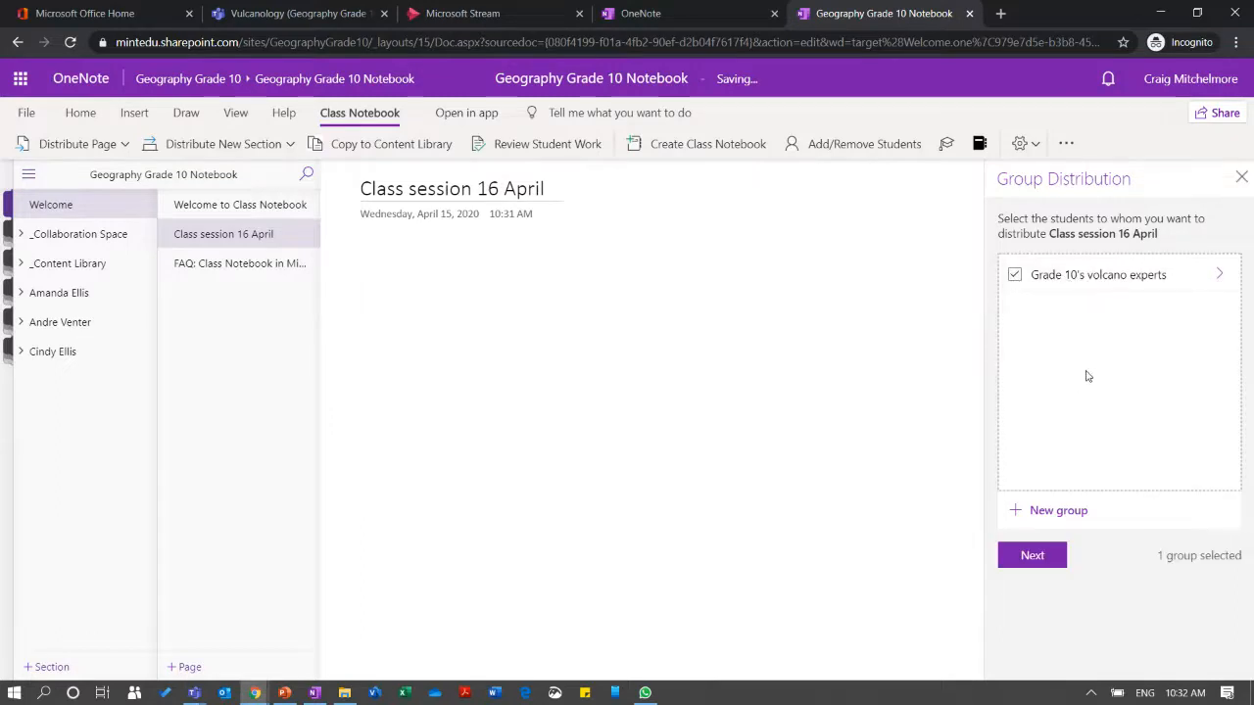
{"action": "left_click", "coordinate": [1033, 555]}
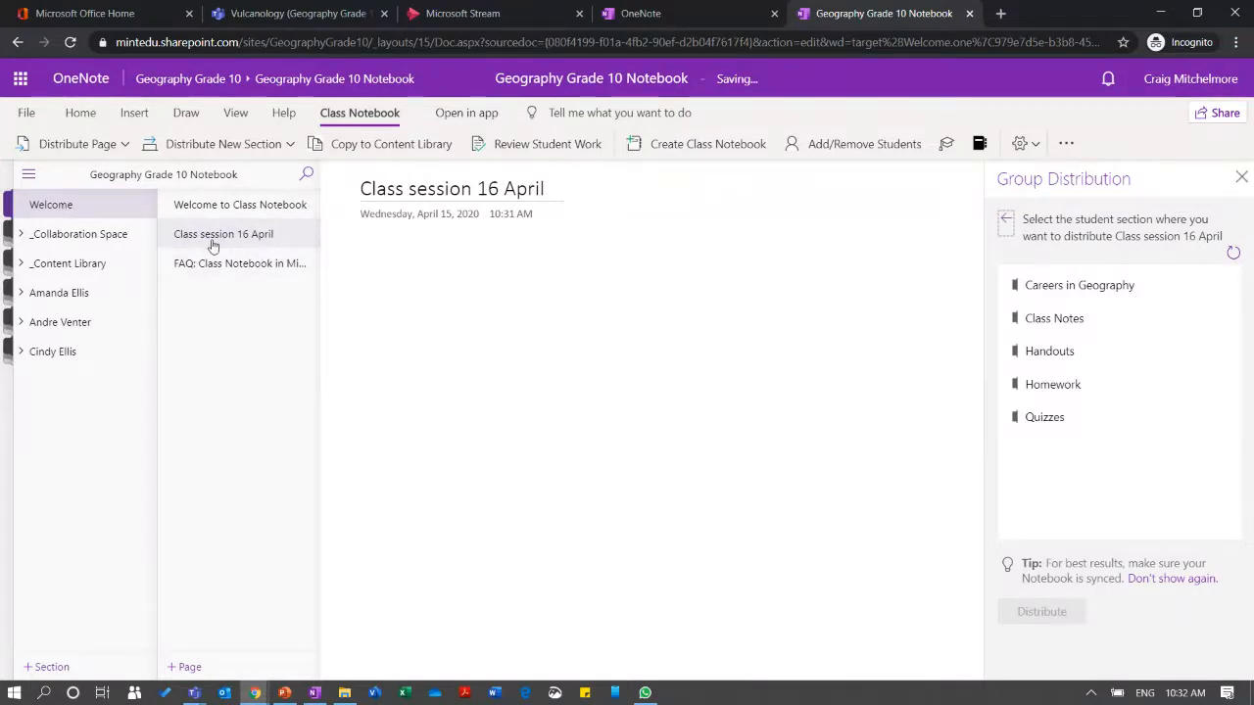
{"action": "left_click", "coordinate": [1243, 177]}
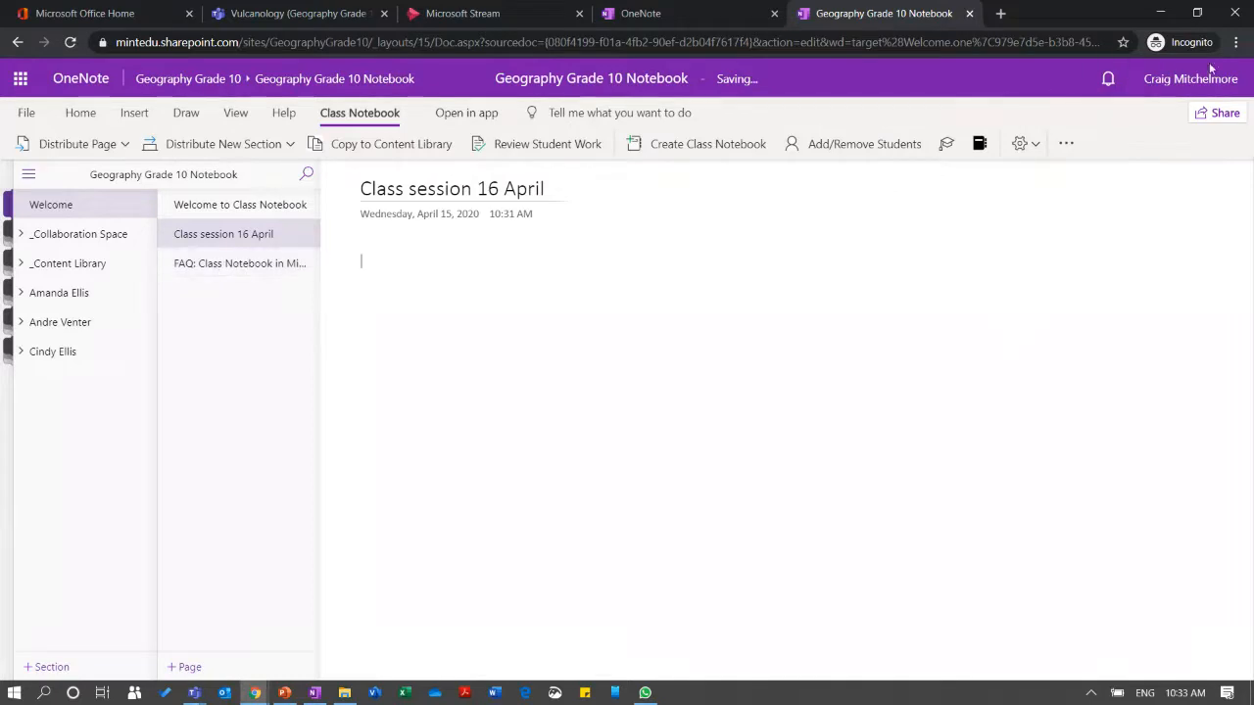
Switch back to Teams and review the expanded replies under the Vulcanology channel's Geography - Grade 10 - Volcanoes meeting post.
{"action": "left_click", "coordinate": [302, 15]}
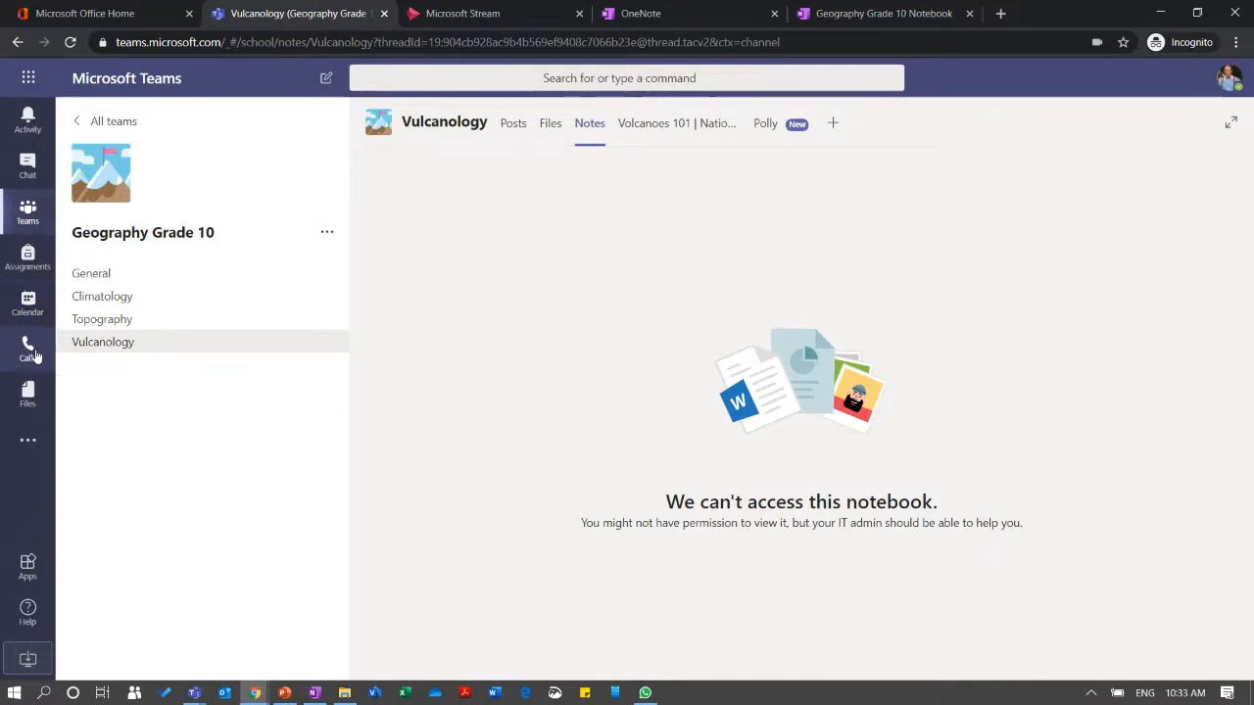
{"action": "left_click", "coordinate": [513, 127]}
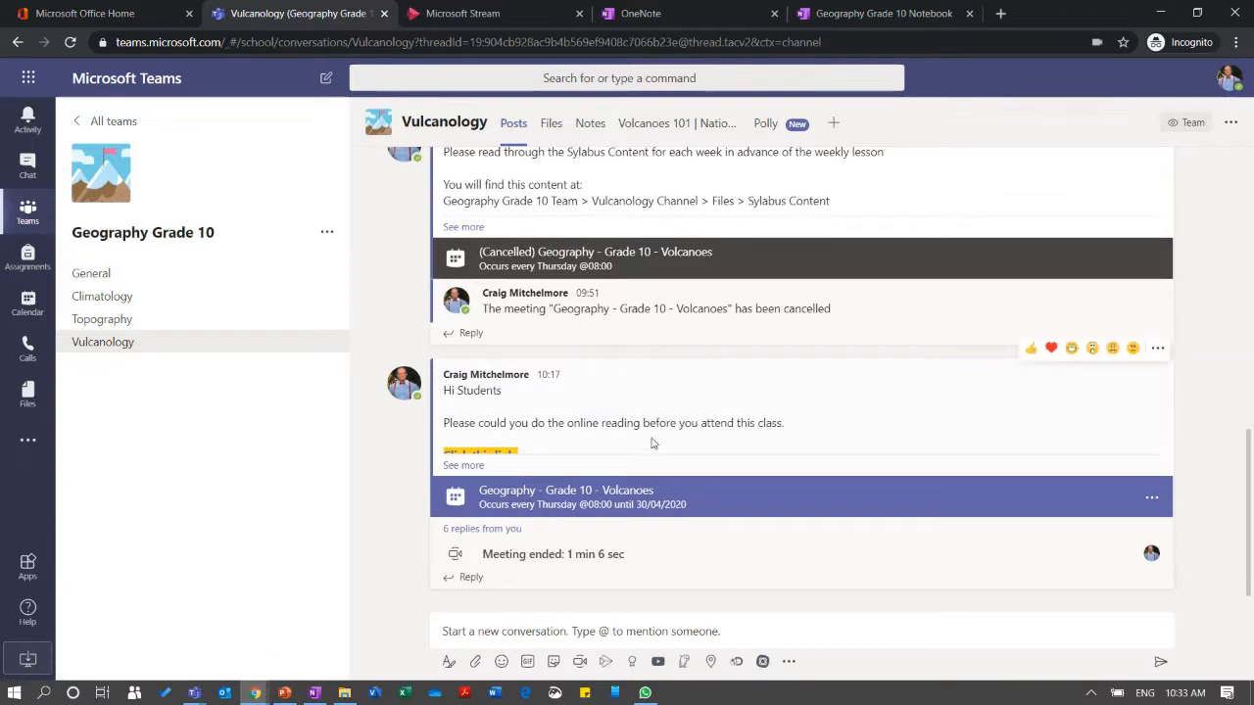
{"action": "left_click", "coordinate": [478, 529]}
{"action": "scroll", "coordinate": [672, 471], "scroll_direction": "down", "scroll_amount": 3}
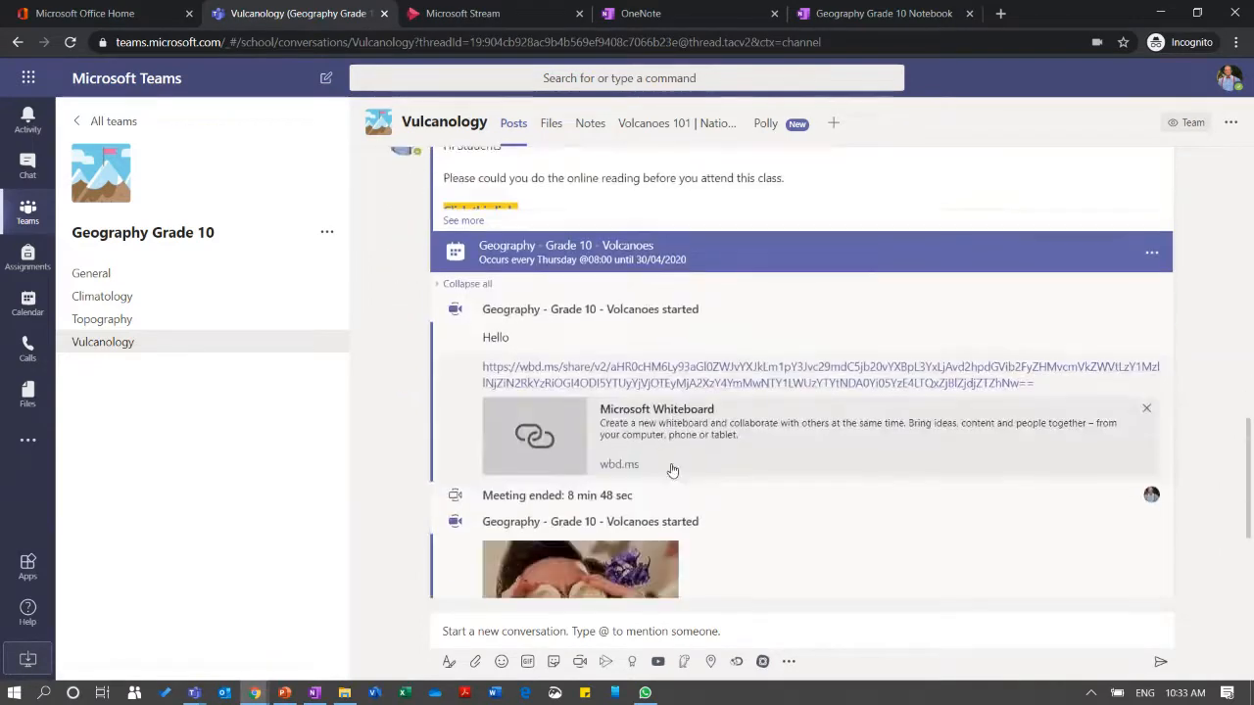
{"action": "scroll", "coordinate": [580, 301], "scroll_direction": "down", "scroll_amount": 1}
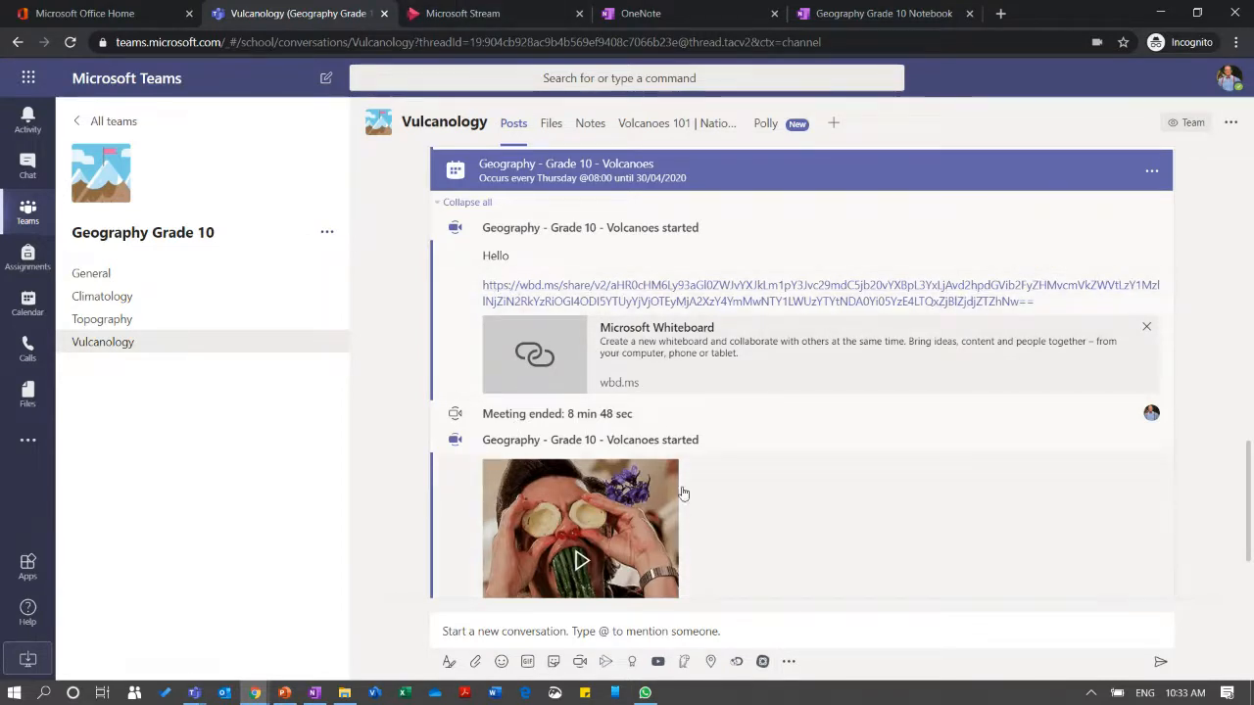
{"action": "scroll", "coordinate": [722, 490], "scroll_direction": "down", "scroll_amount": 2}
{"action": "scroll", "coordinate": [725, 490], "scroll_direction": "up", "scroll_amount": 1}
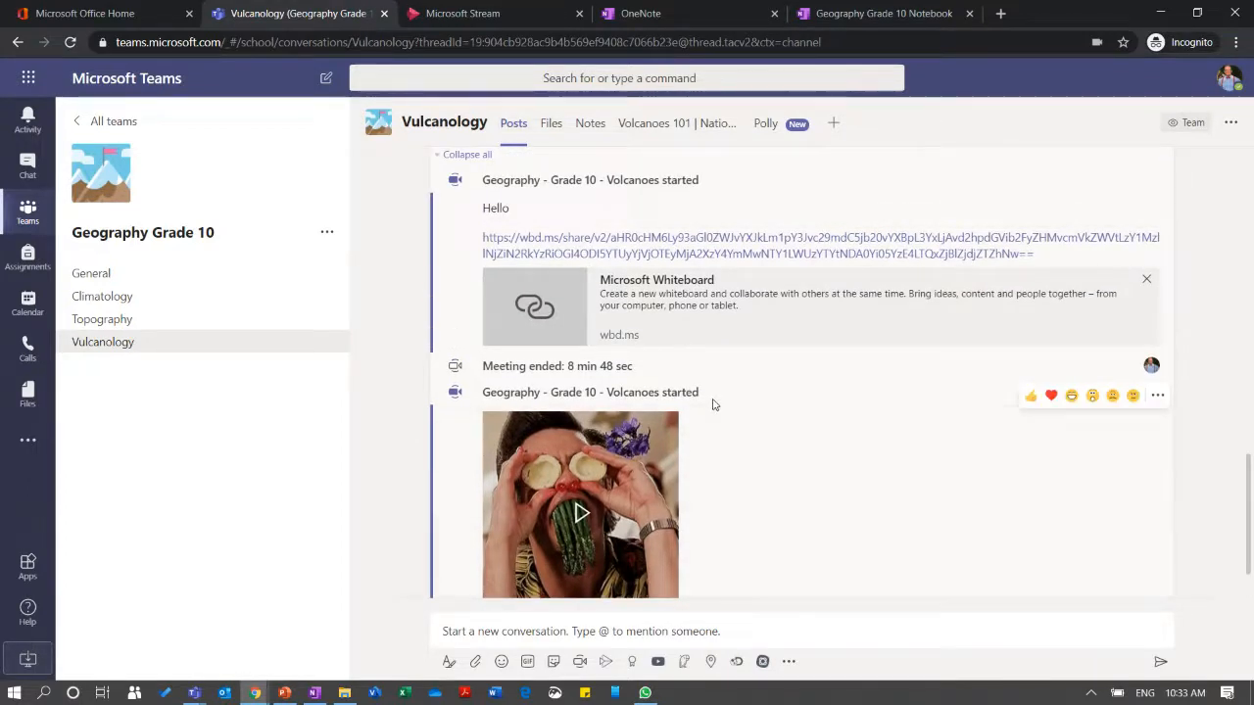
{"action": "left_click", "coordinate": [446, 13]}
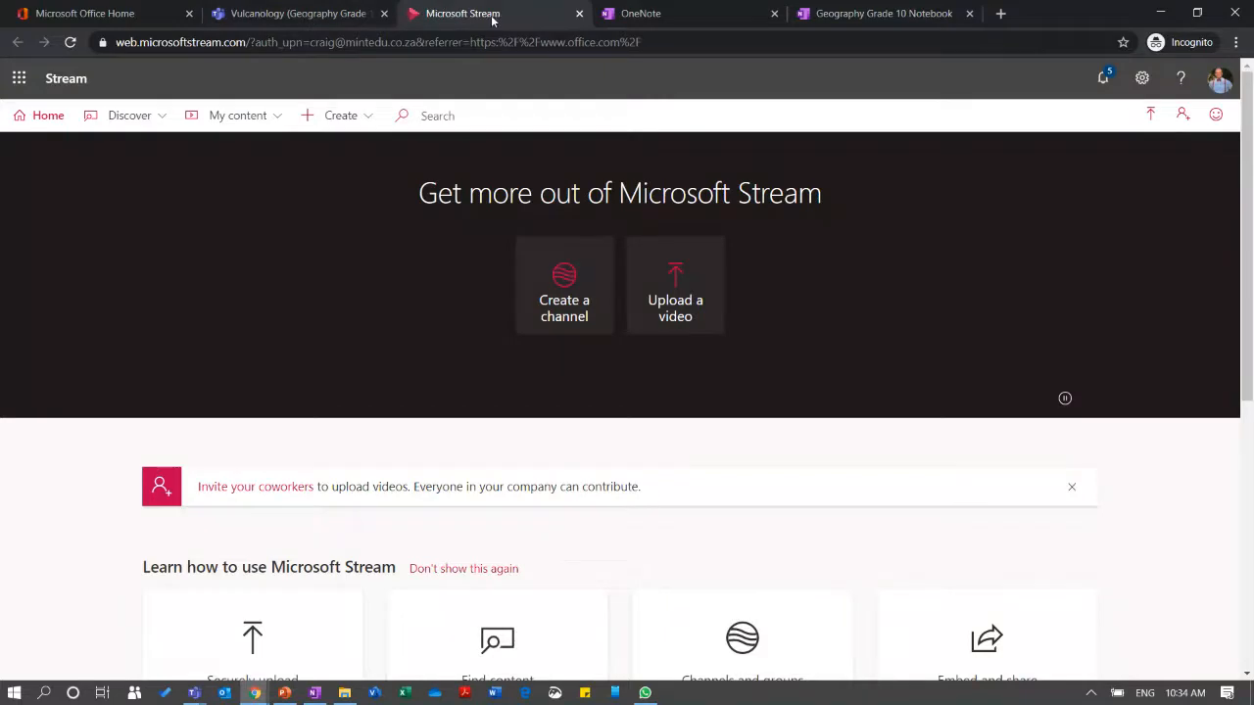
{"action": "left_click", "coordinate": [340, 15]}
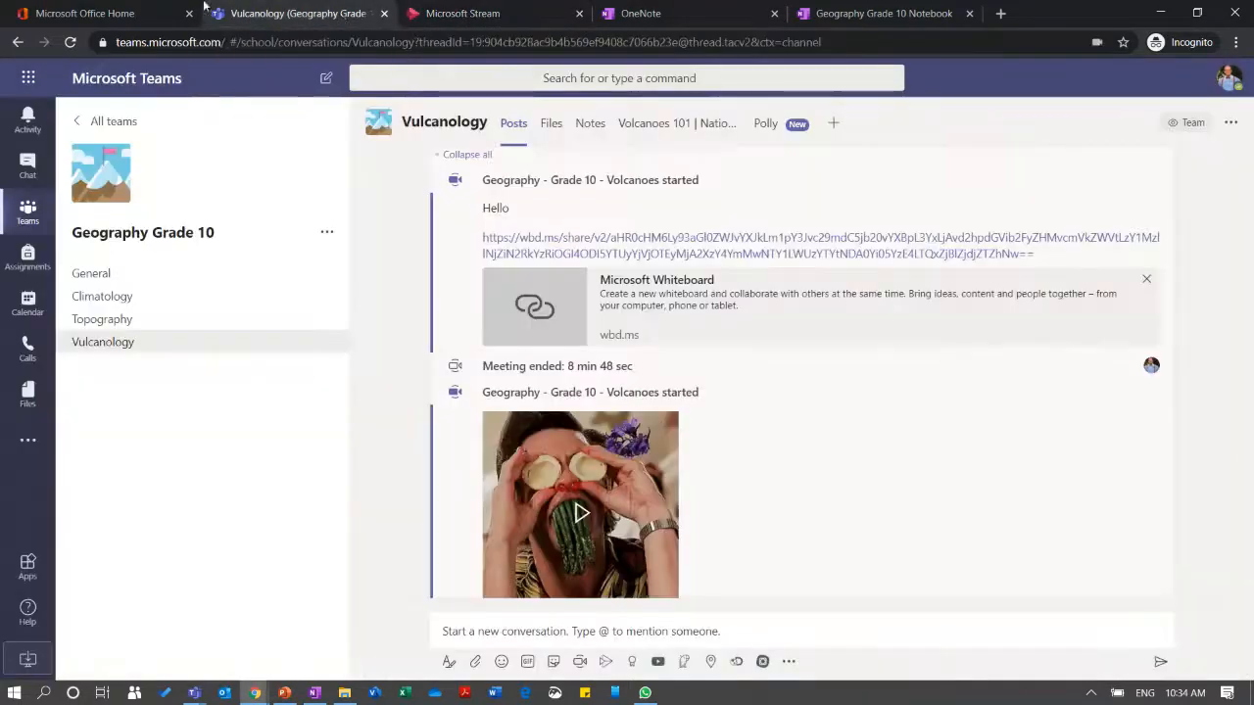
{"action": "left_click", "coordinate": [138, 15]}
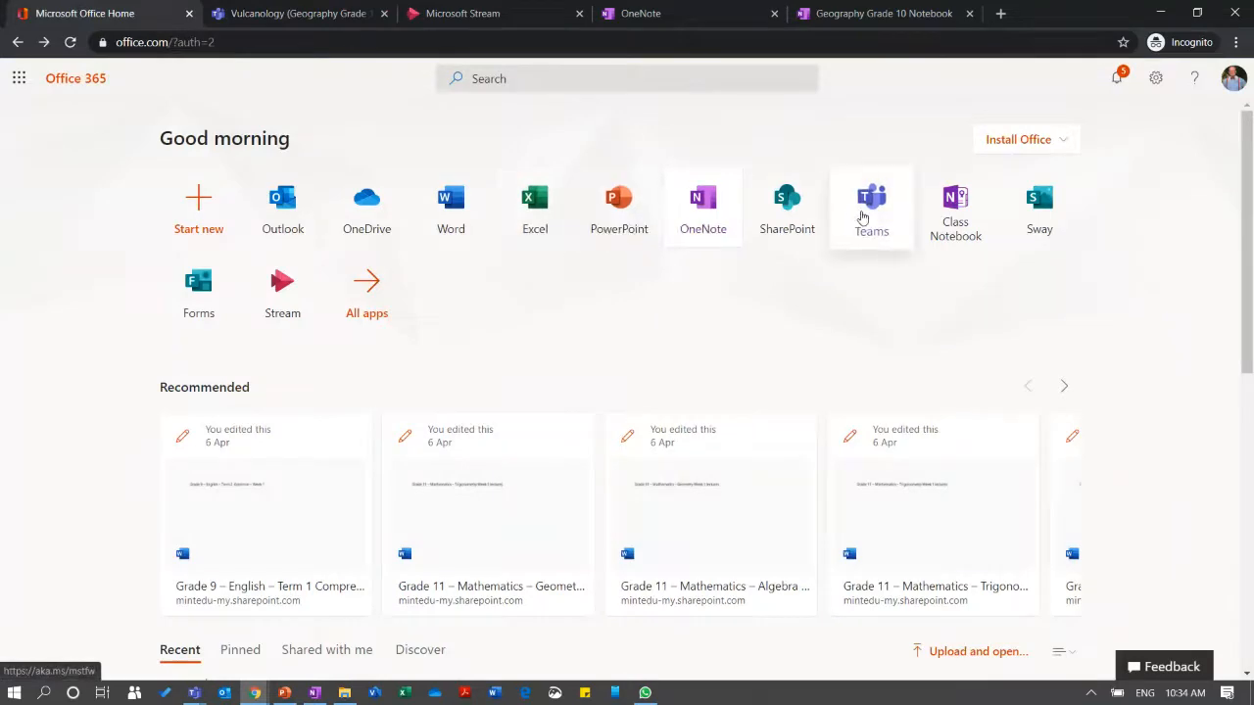
{"action": "left_click", "coordinate": [256, 15]}
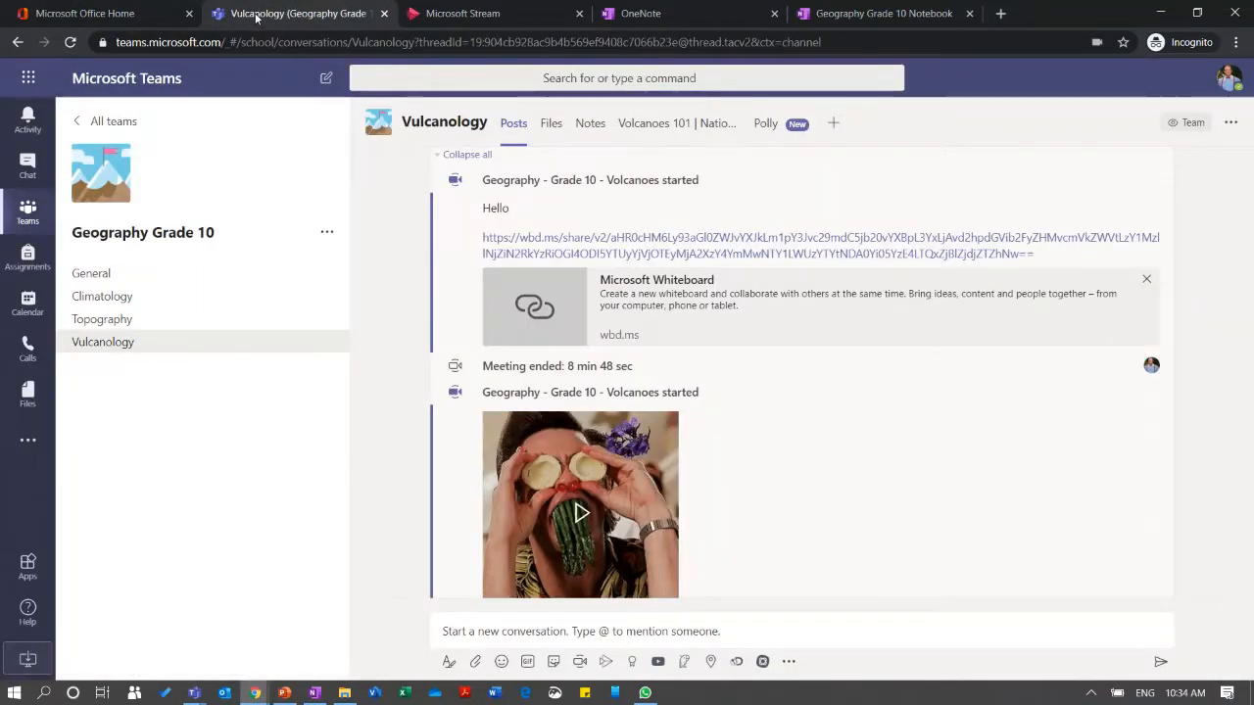
{"action": "left_click", "coordinate": [128, 14]}
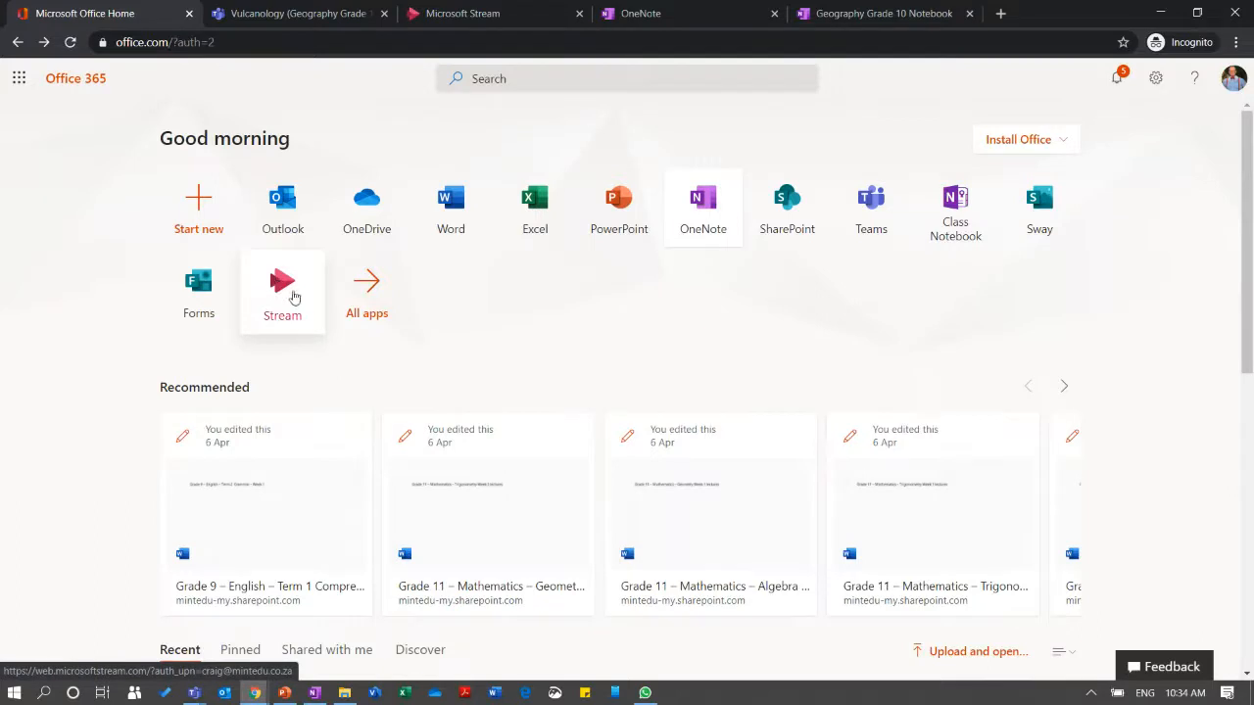
Switch to Microsoft Stream, open "Microsoft Education - Getting Started with Remote Learning" from your own videos and pause its playback.
{"action": "left_click", "coordinate": [474, 16]}
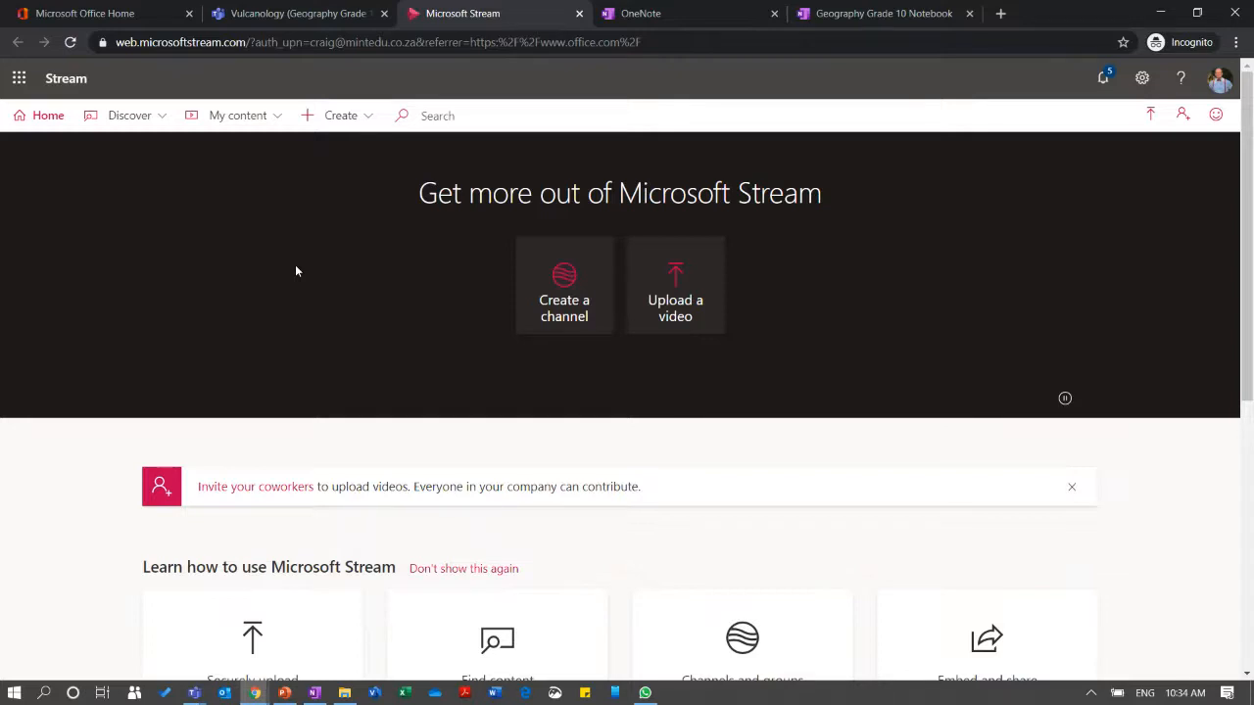
{"action": "left_click", "coordinate": [260, 118]}
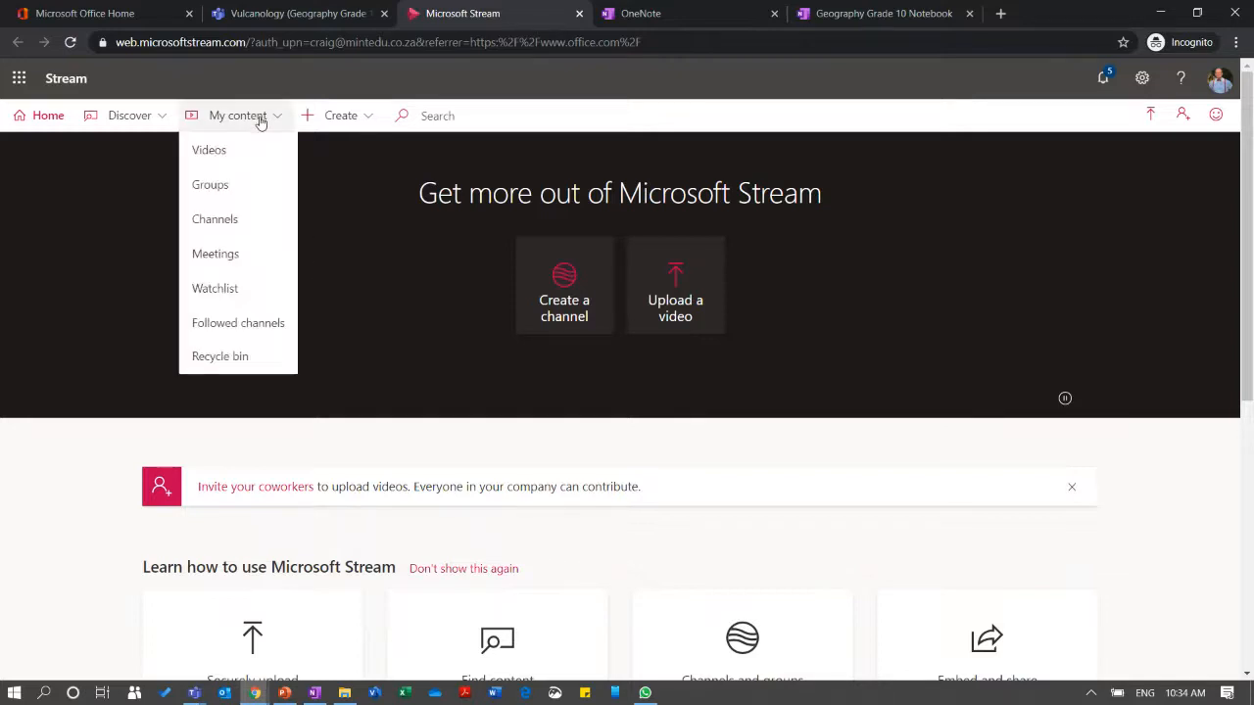
{"action": "left_click", "coordinate": [218, 158]}
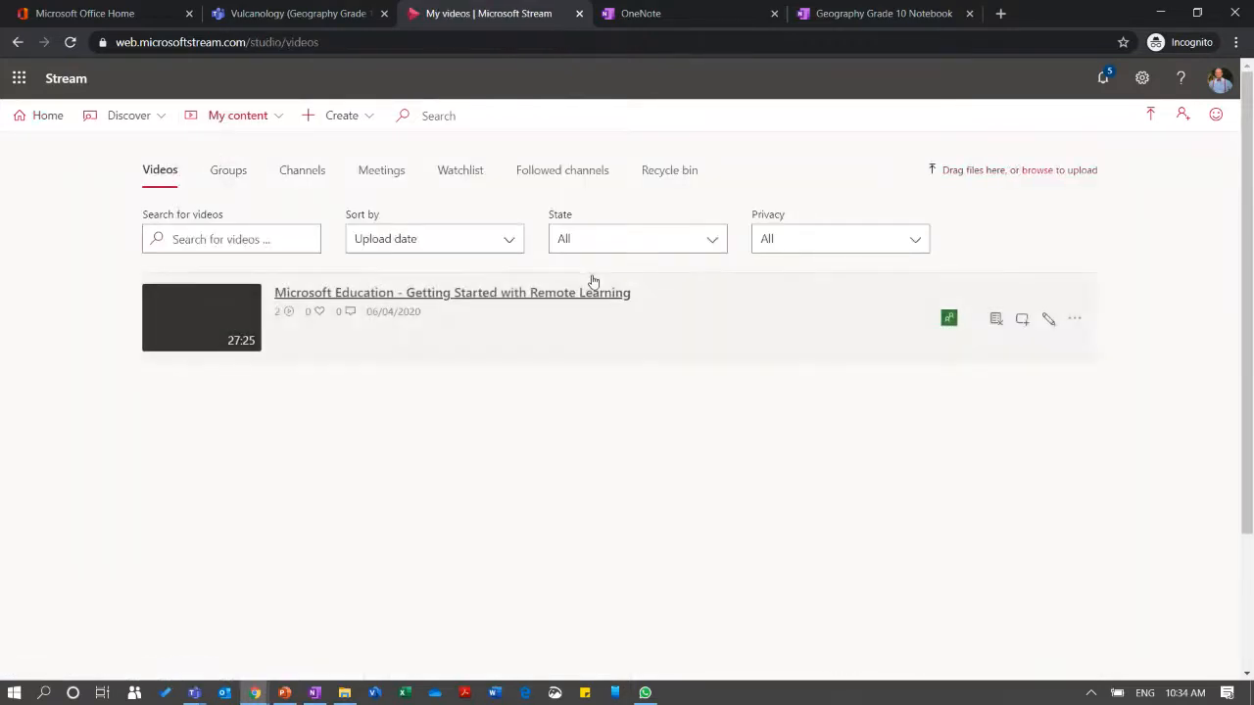
{"action": "left_click", "coordinate": [331, 294]}
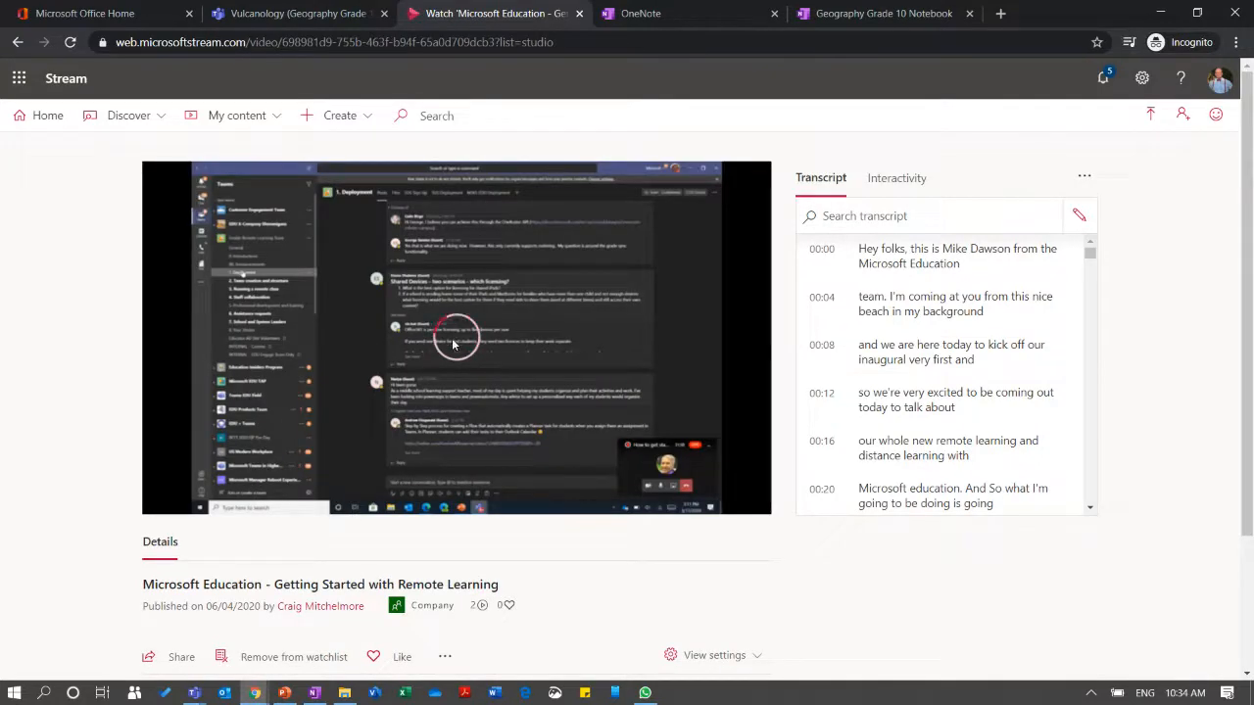
{"action": "left_click", "coordinate": [164, 496]}
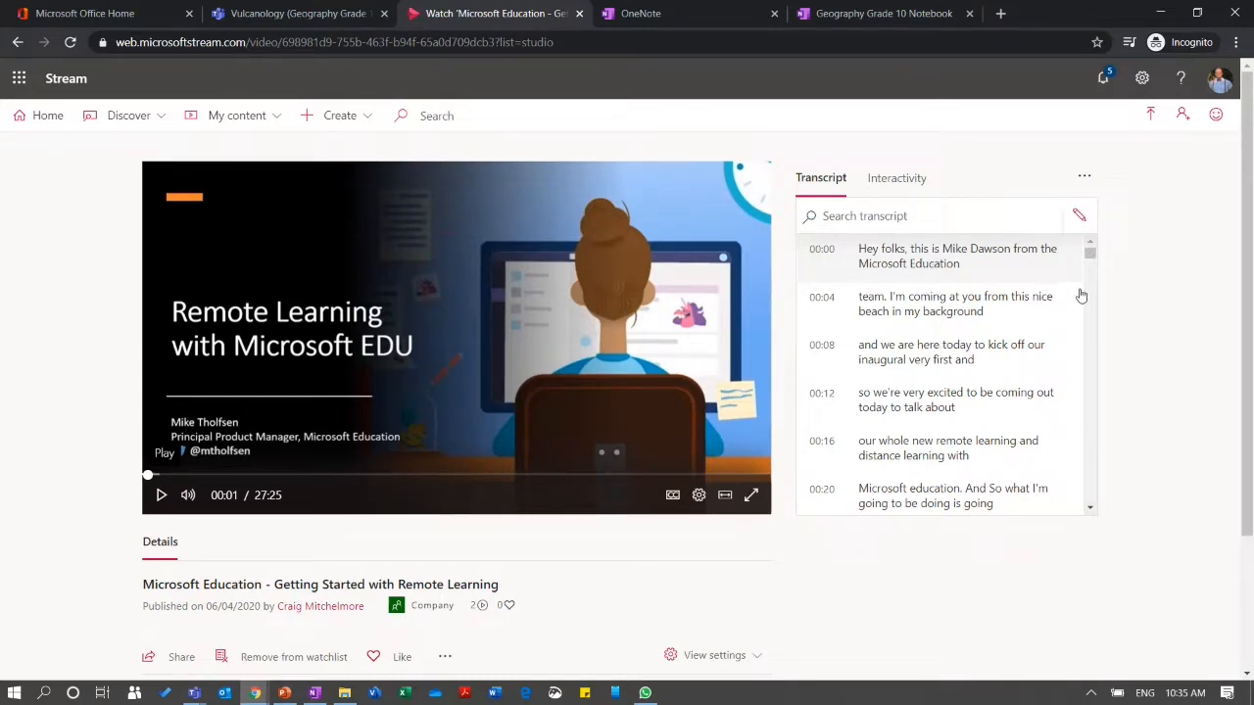
Search the video's transcript for "online", jump playback to the match at 22:55 and pause it.
{"action": "mouse_move", "coordinate": [1086, 263]}
{"action": "left_mouse_down"}
{"action": "mouse_move", "coordinate": [1096, 504]}
{"action": "mouse_move", "coordinate": [1091, 232]}
{"action": "mouse_move", "coordinate": [1090, 253]}
{"action": "left_mouse_up"}
{"action": "left_click", "coordinate": [912, 216]}
{"action": "type", "text": "online"}
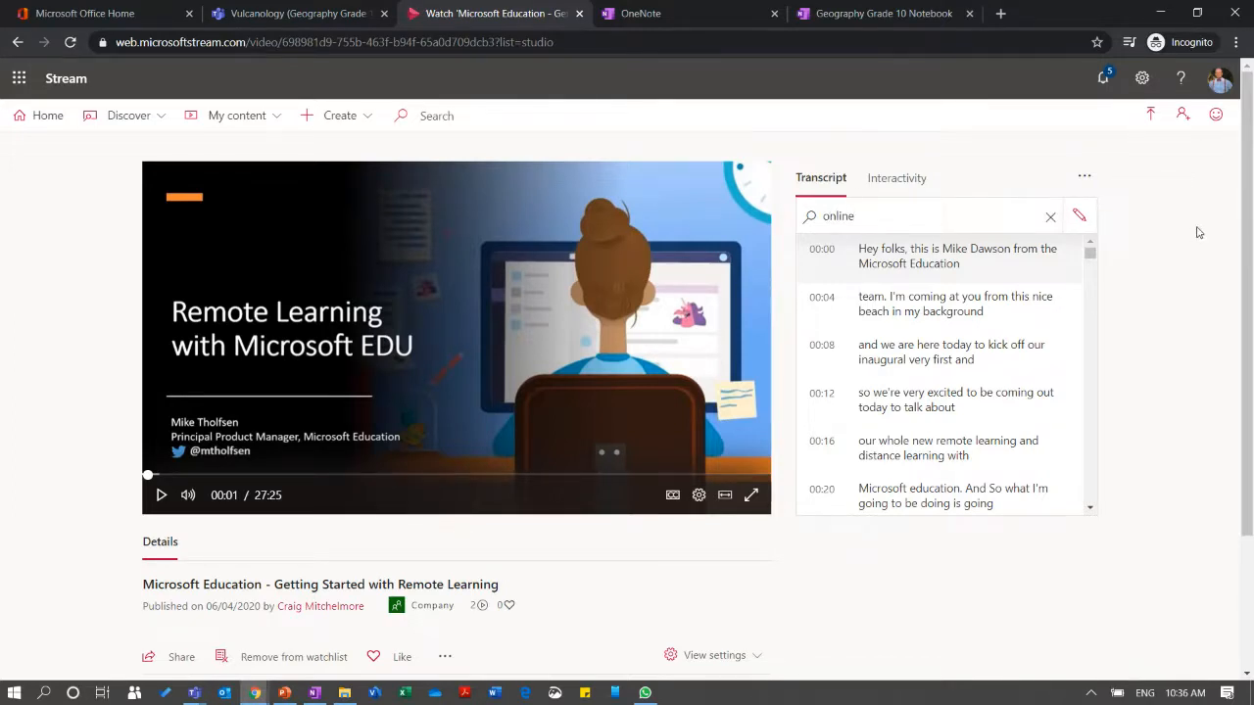
{"action": "key", "text": "Return"}
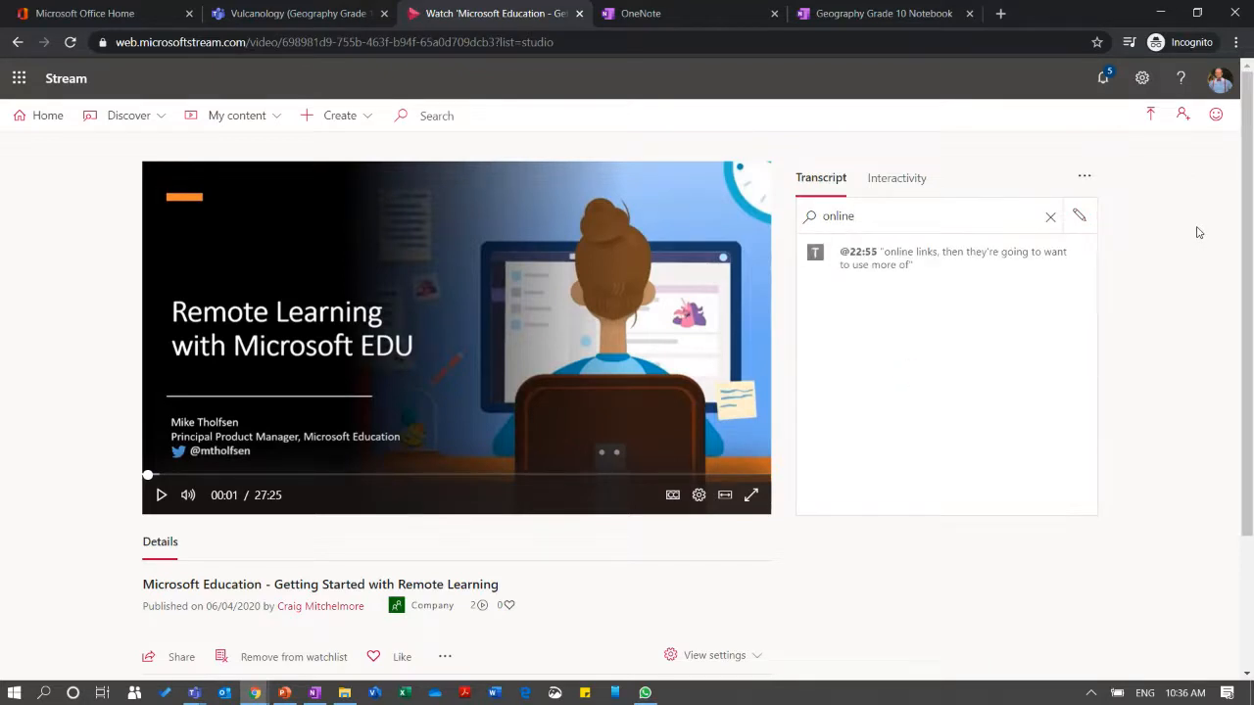
{"action": "left_click", "coordinate": [899, 262]}
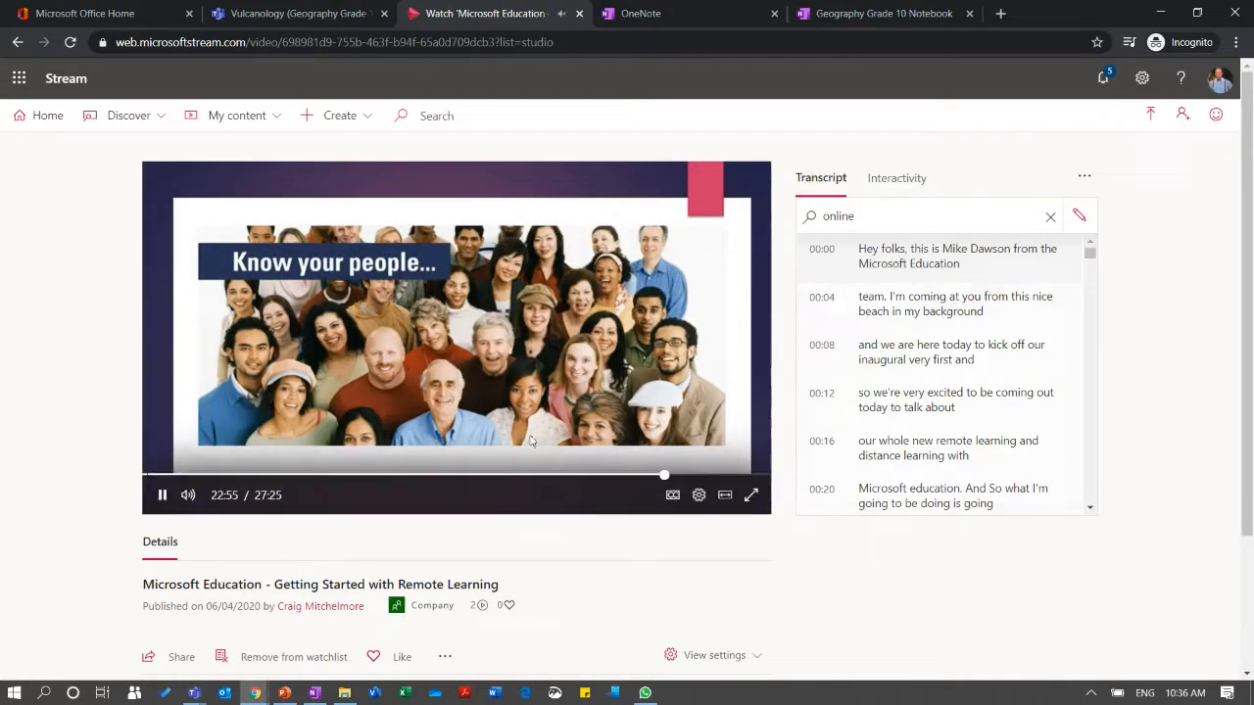
{"action": "left_click", "coordinate": [162, 496]}
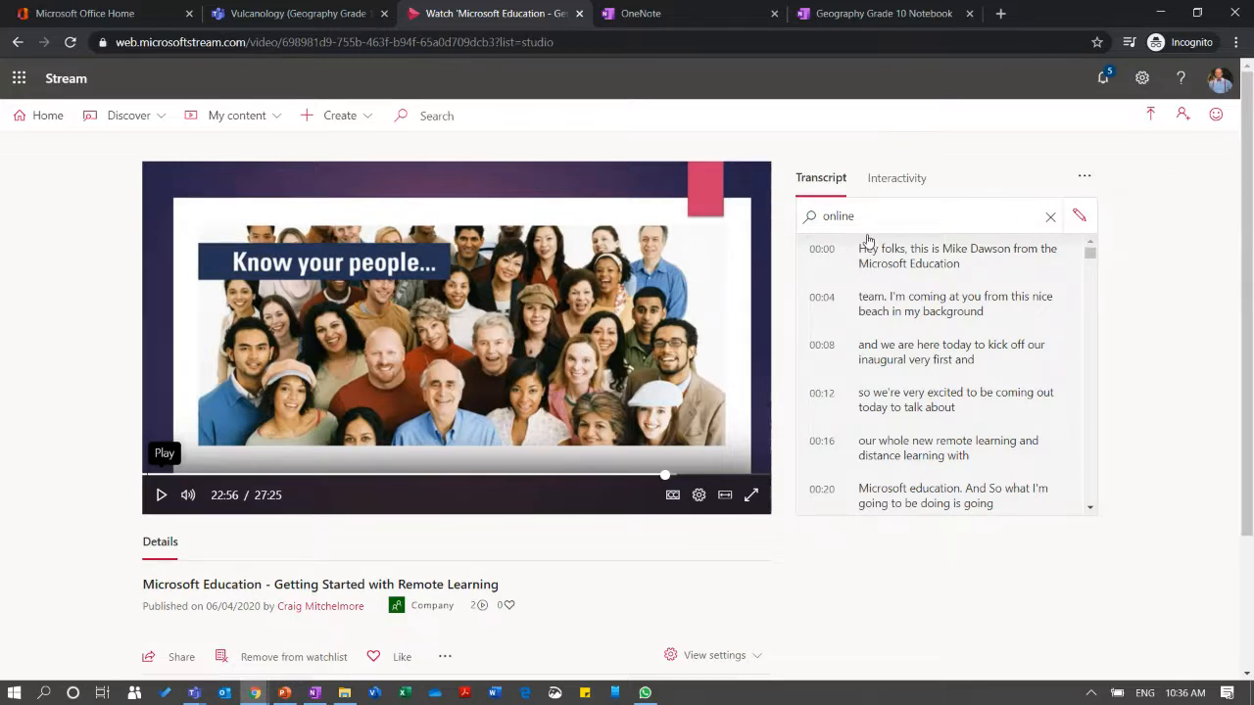
Search the video's transcript for "learning" instead.
{"action": "left_click_drag", "start_coordinate": [867, 218], "coordinate": [809, 219]}
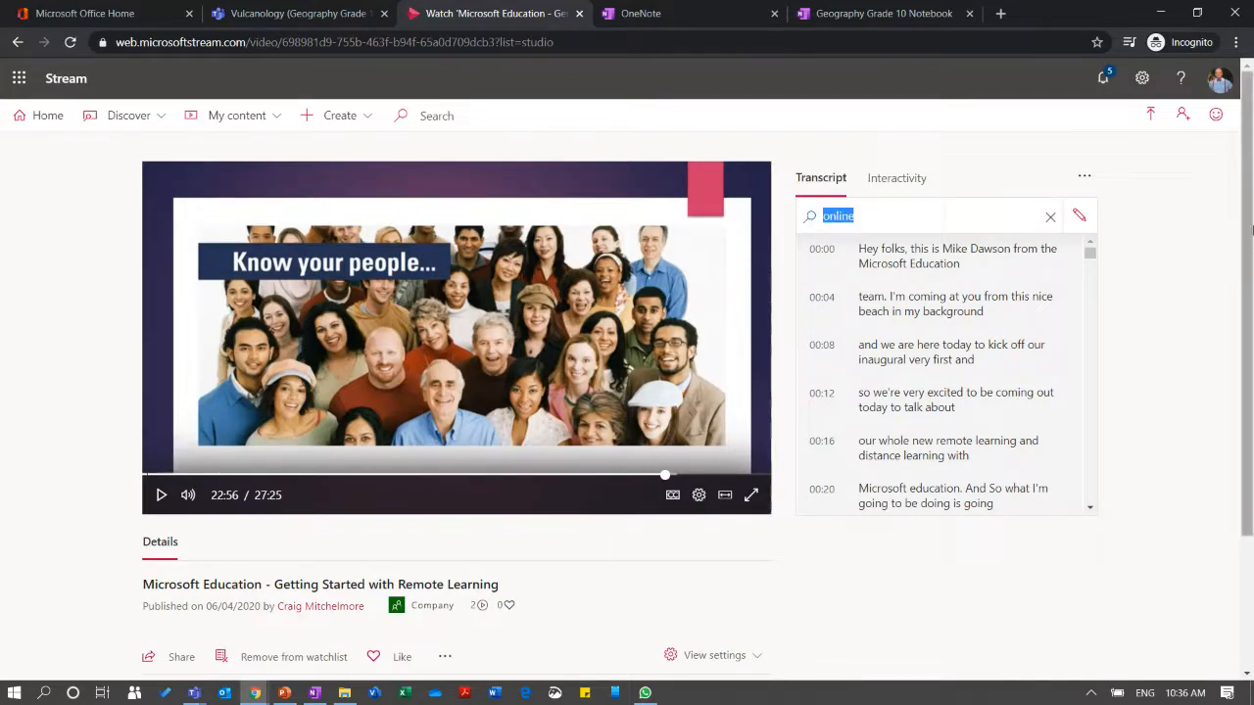
{"action": "type", "text": "learning"}
{"action": "key", "text": "Return"}
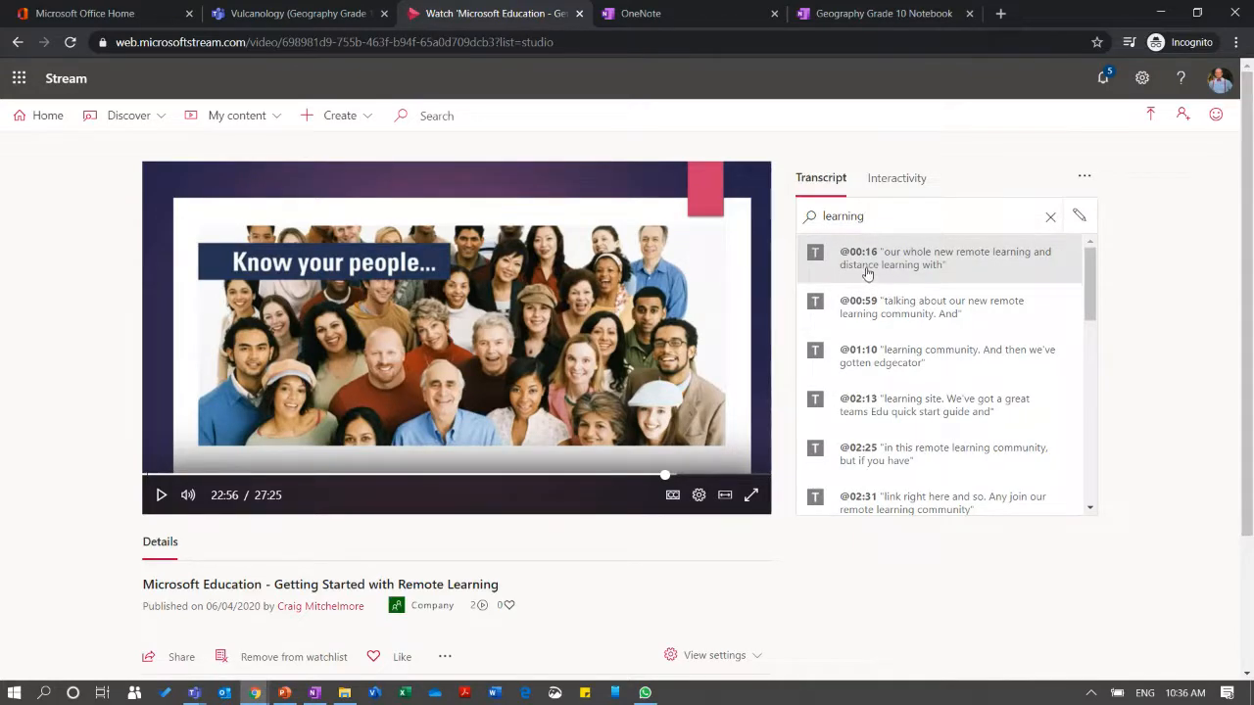
Jump playback to the "learning" transcript match at 22:01, pause the video and view the full transcript from its start.
{"action": "left_click_drag", "start_coordinate": [1087, 290], "coordinate": [1086, 402]}
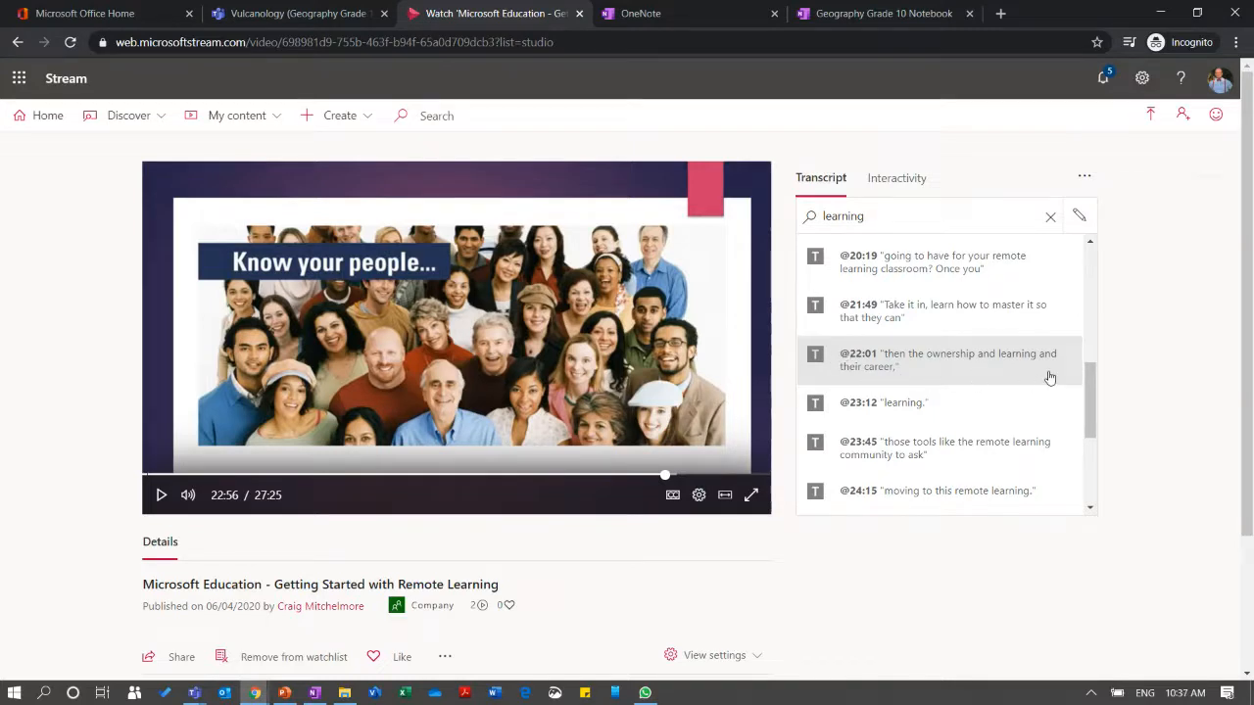
{"action": "left_click", "coordinate": [889, 359]}
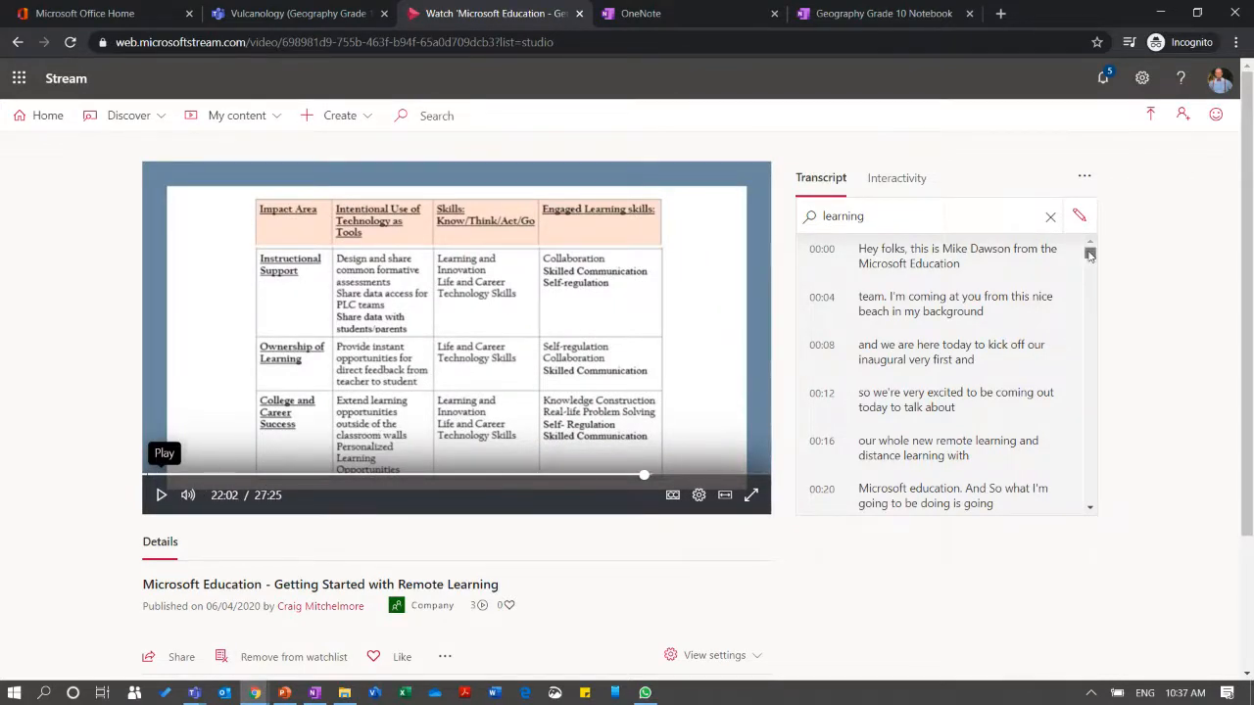
{"action": "left_click_drag", "start_coordinate": [1090, 254], "coordinate": [1091, 253]}
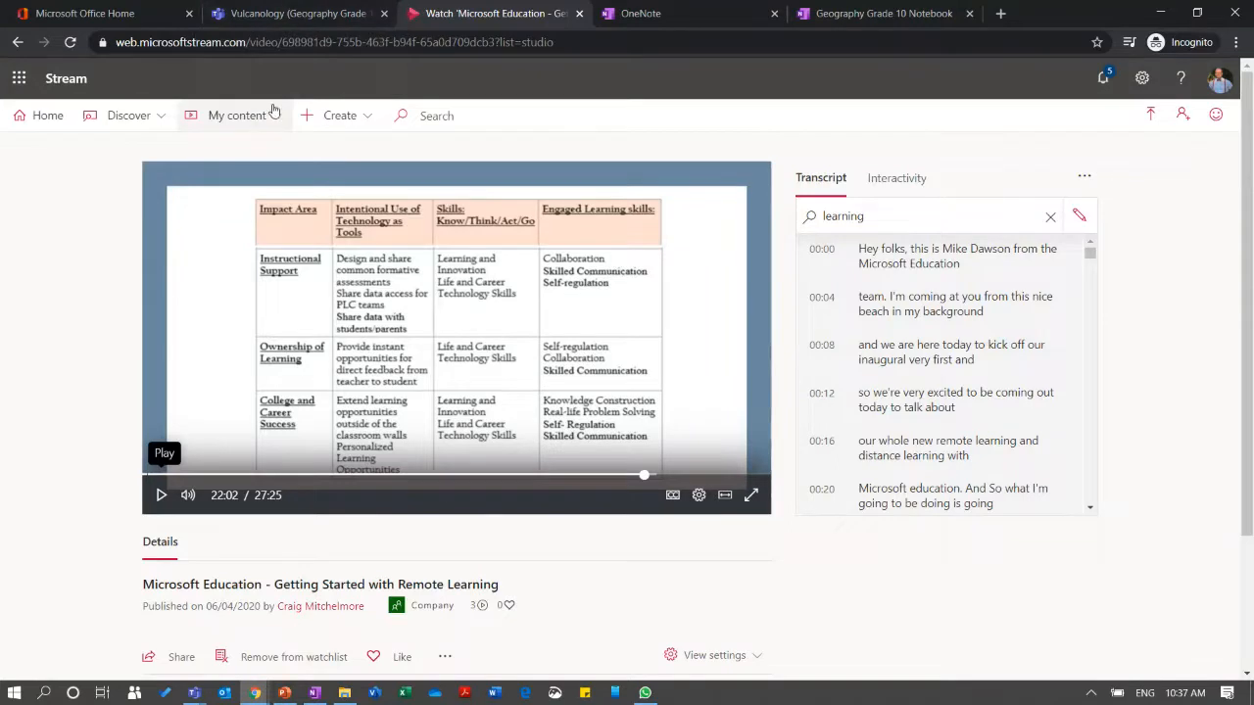
Switch back to Teams and view the files stored in the Vulcanology channel.
{"action": "left_click", "coordinate": [268, 16]}
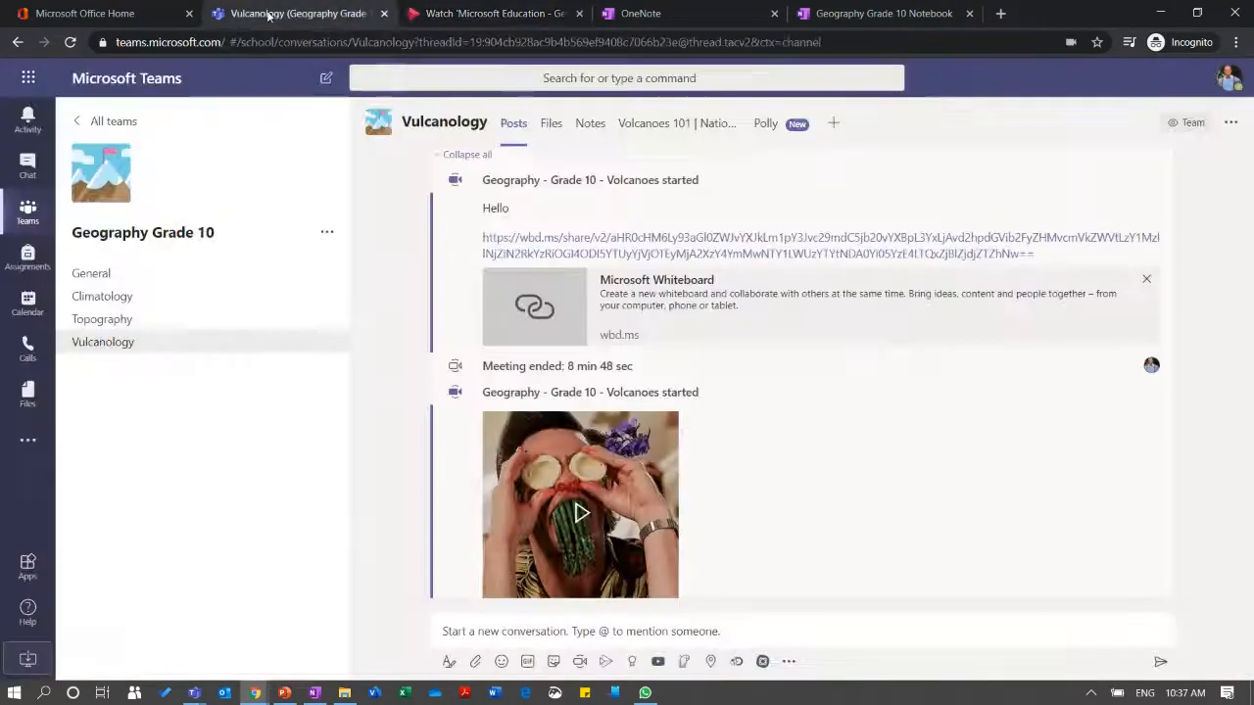
{"action": "left_click", "coordinate": [551, 125]}
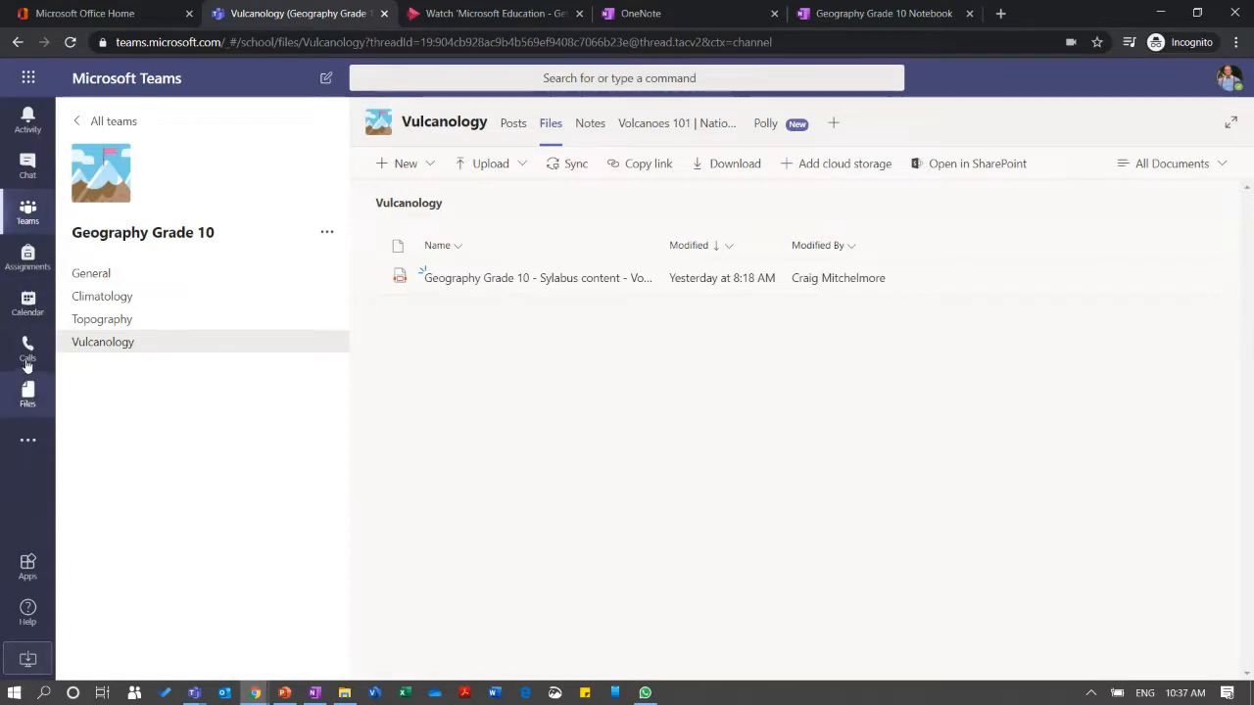
Open the Teams calendar, view the blank new meeting form and close it without saving.
{"action": "left_click", "coordinate": [26, 306]}
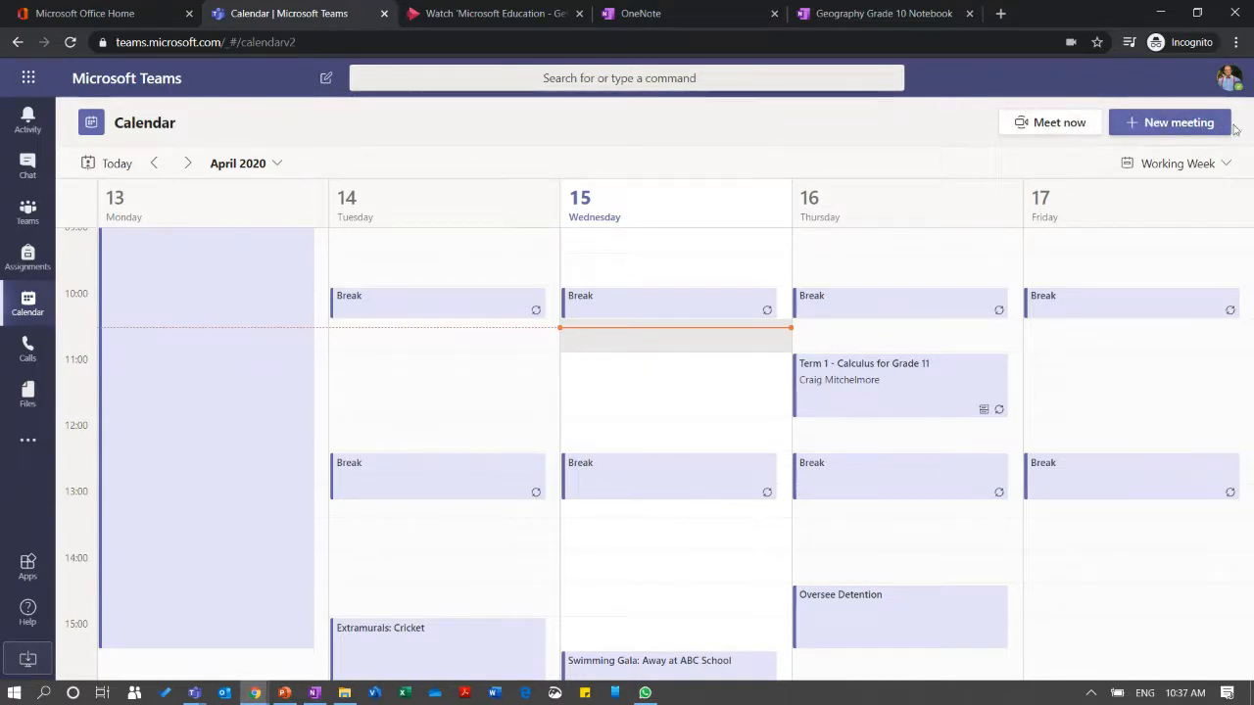
{"action": "left_click", "coordinate": [1161, 126]}
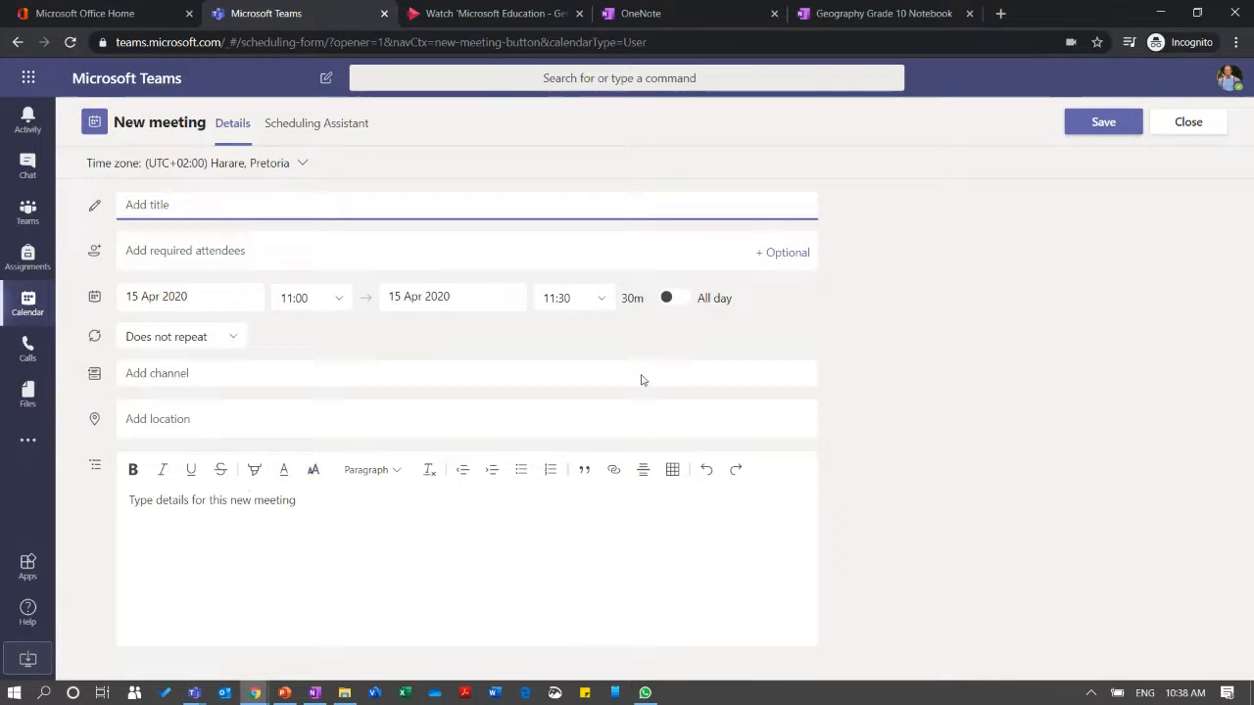
{"action": "left_click", "coordinate": [1188, 126]}
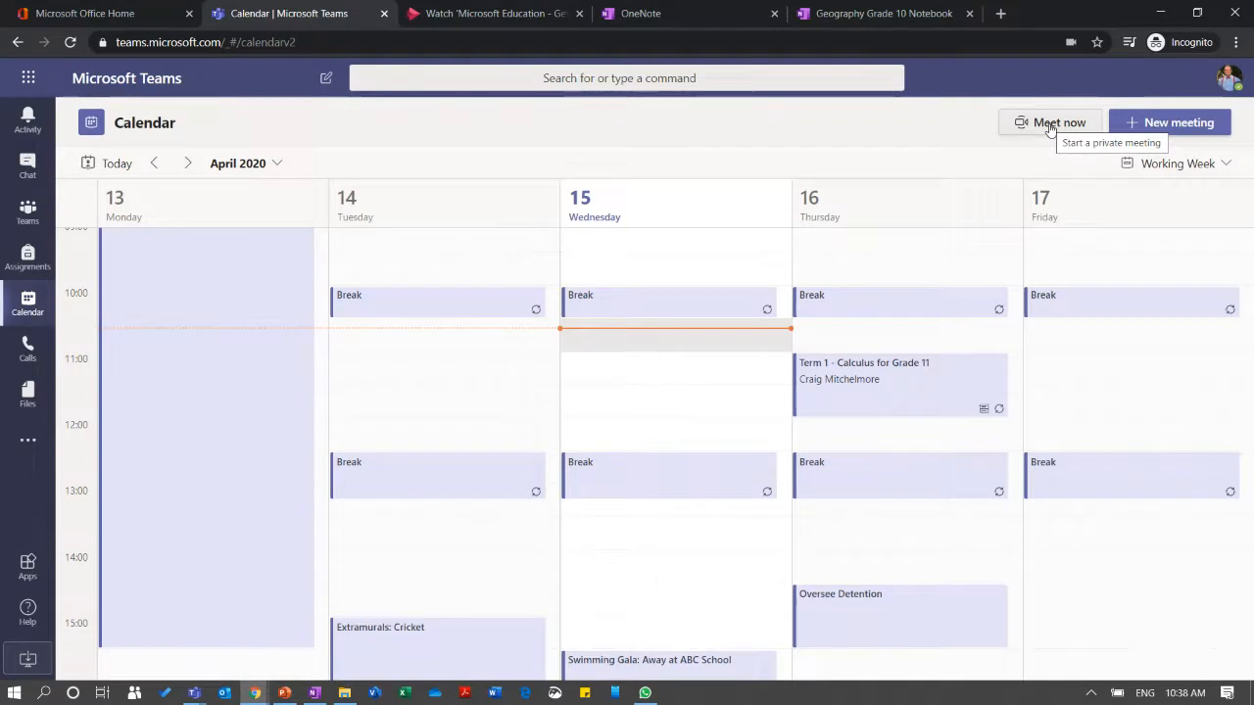
Start an instant private meeting from the calendar with the camera off and invite the teacher account to it.
{"action": "left_click", "coordinate": [1050, 126]}
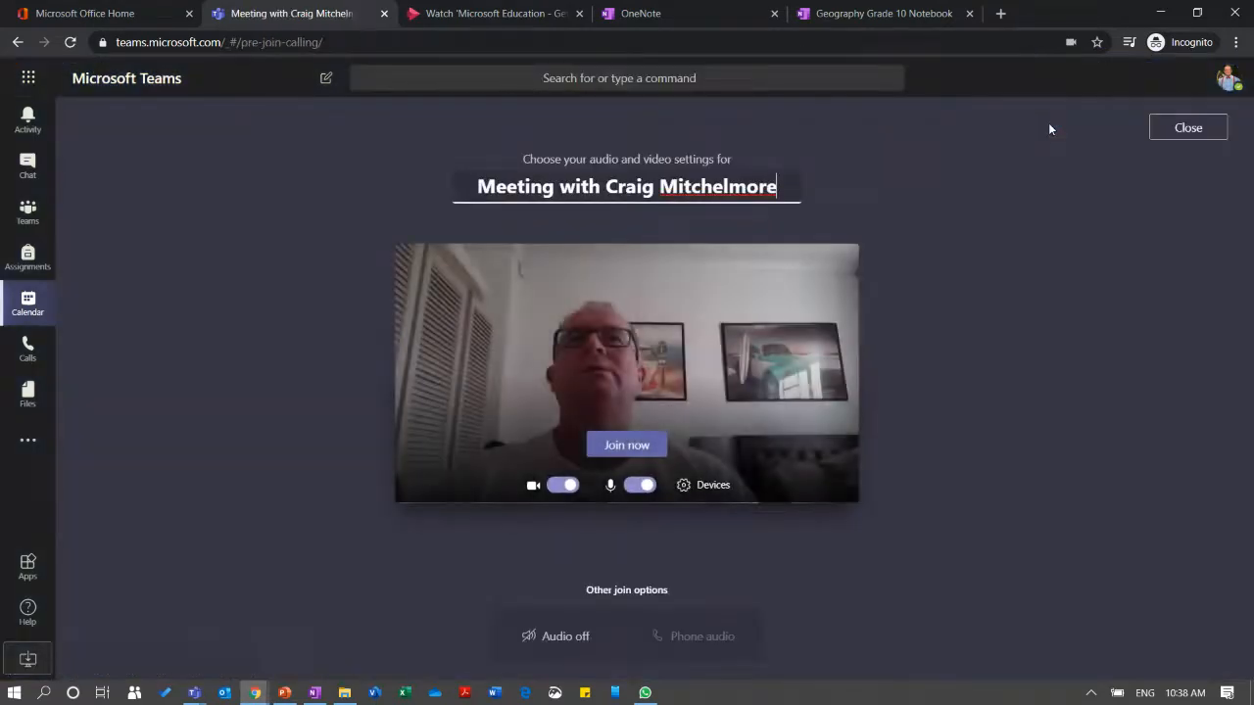
{"action": "left_click", "coordinate": [626, 445]}
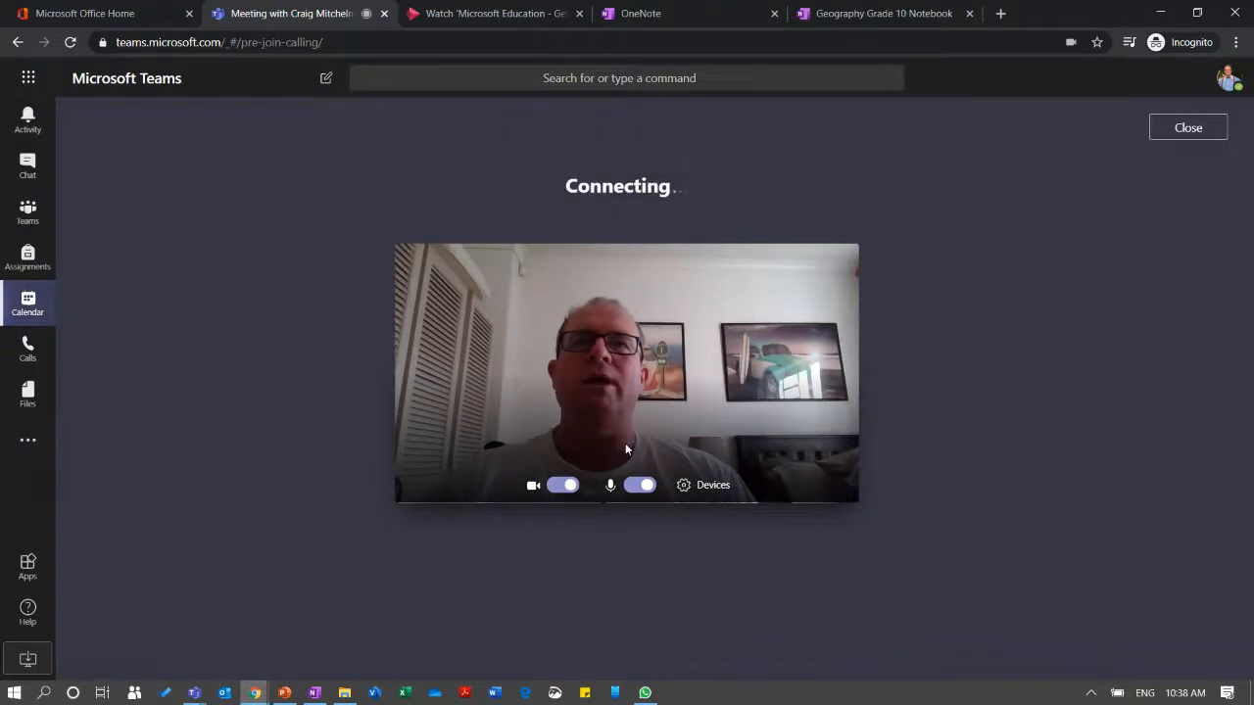
{"action": "left_click", "coordinate": [562, 489]}
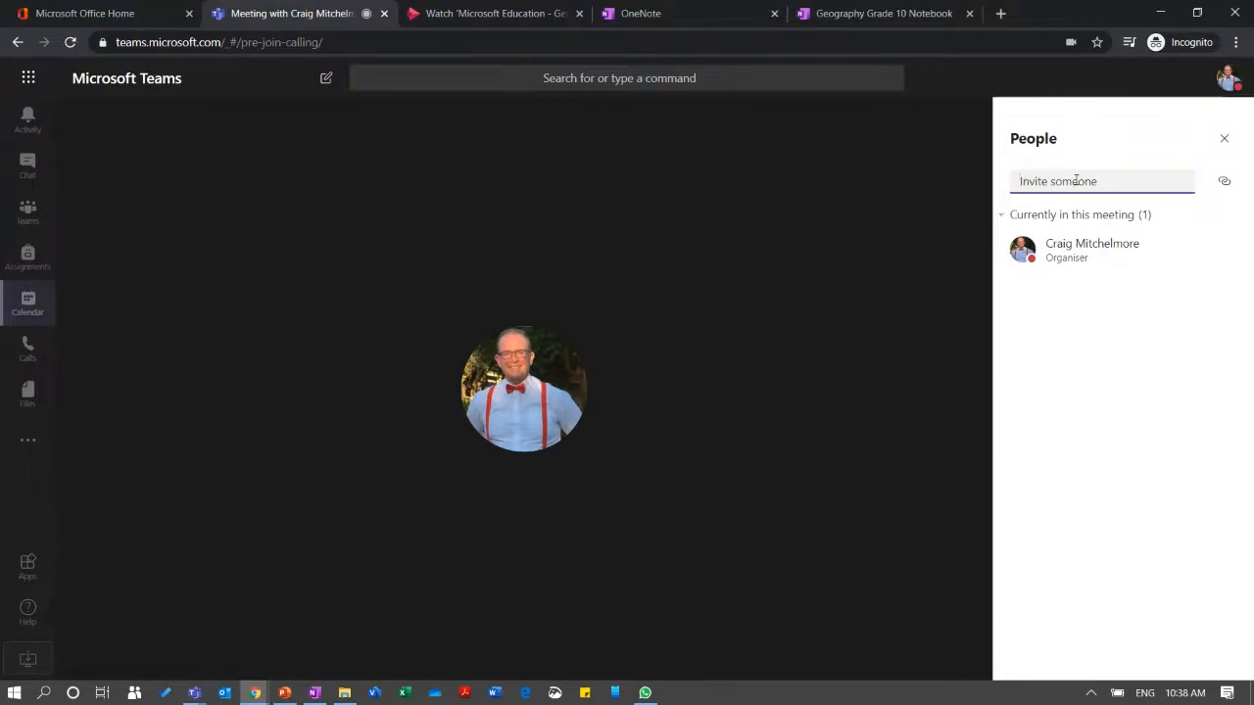
{"action": "type", "text": "@"}
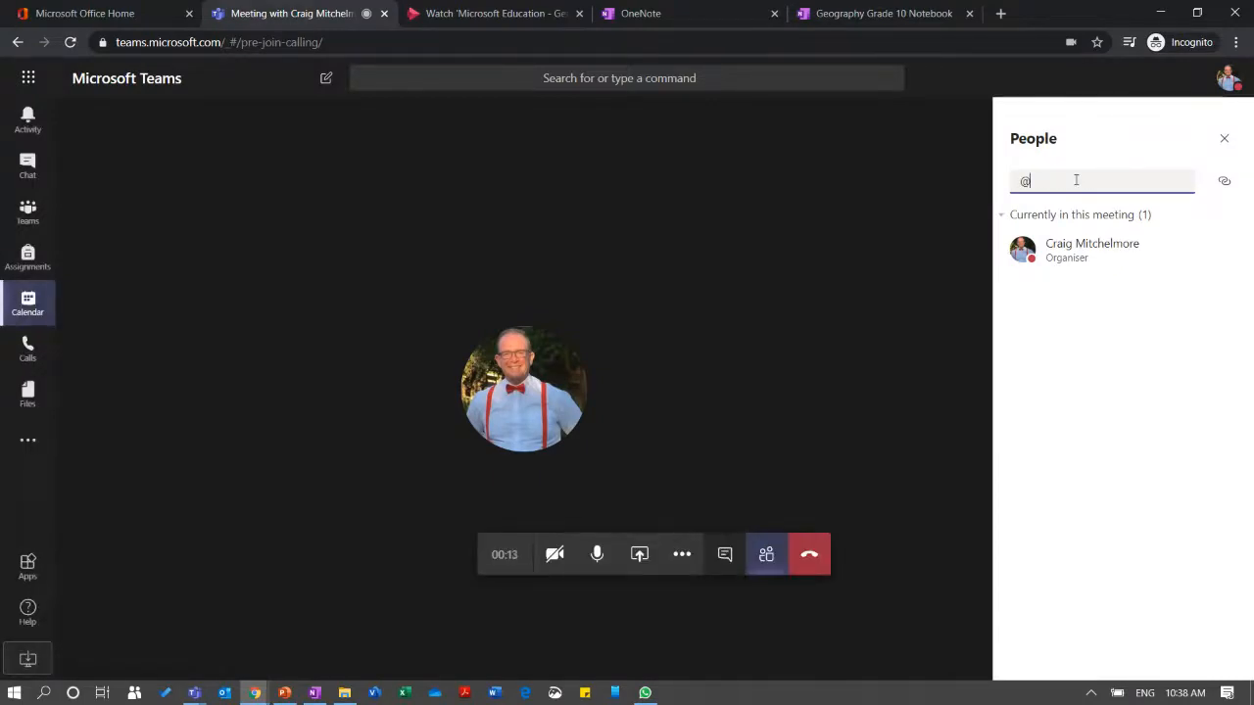
{"action": "type", "text": "mint"}
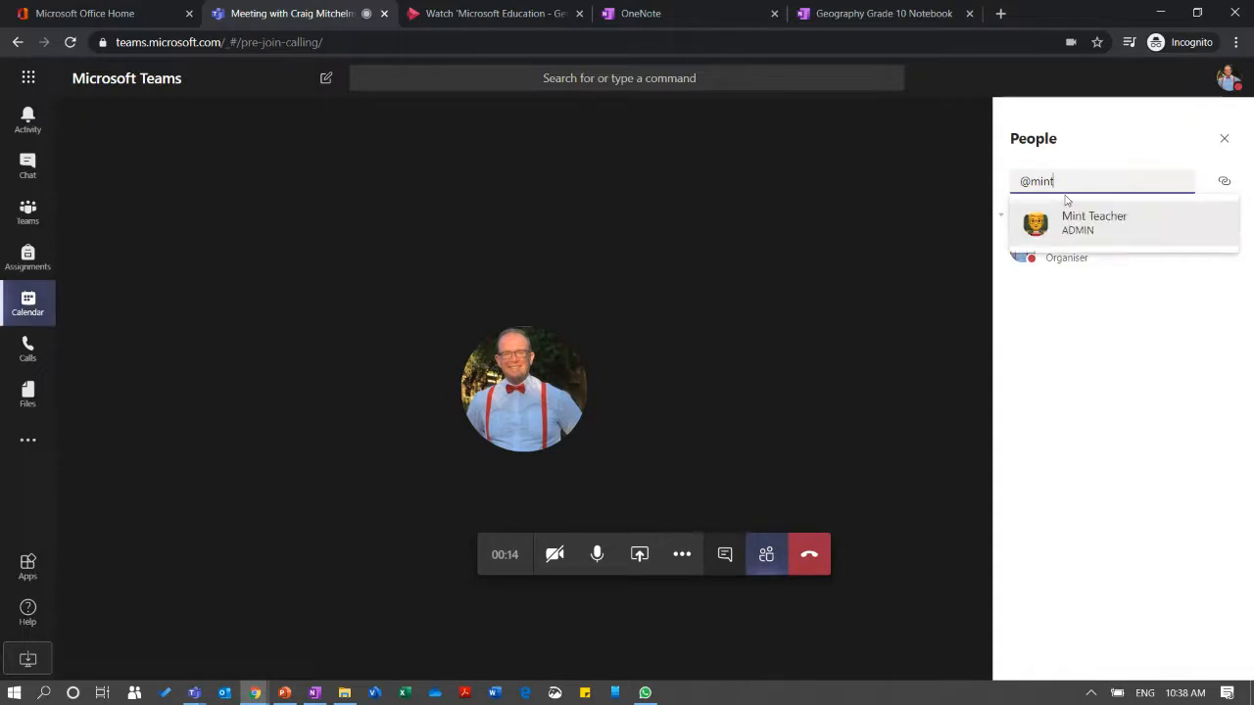
{"action": "left_click", "coordinate": [1077, 224]}
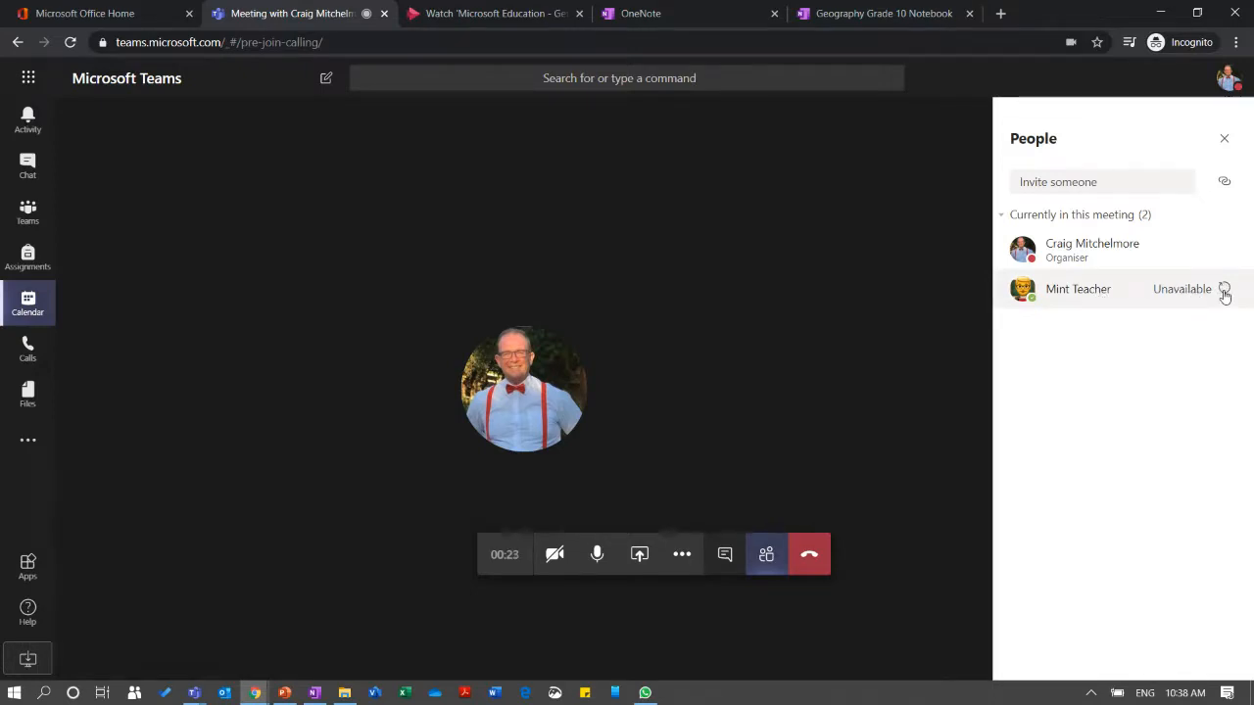
Close the participant list, leave the meeting and dismiss the call quality rating.
{"action": "left_click", "coordinate": [1225, 140]}
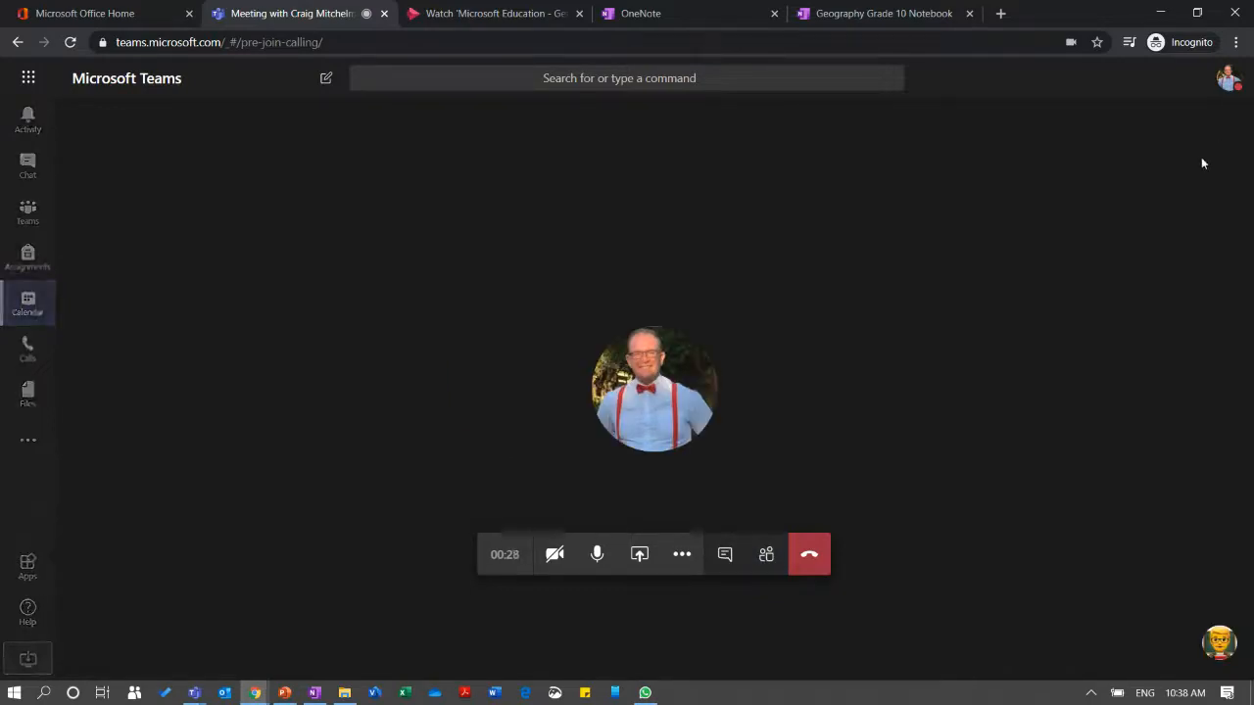
{"action": "left_click", "coordinate": [813, 559]}
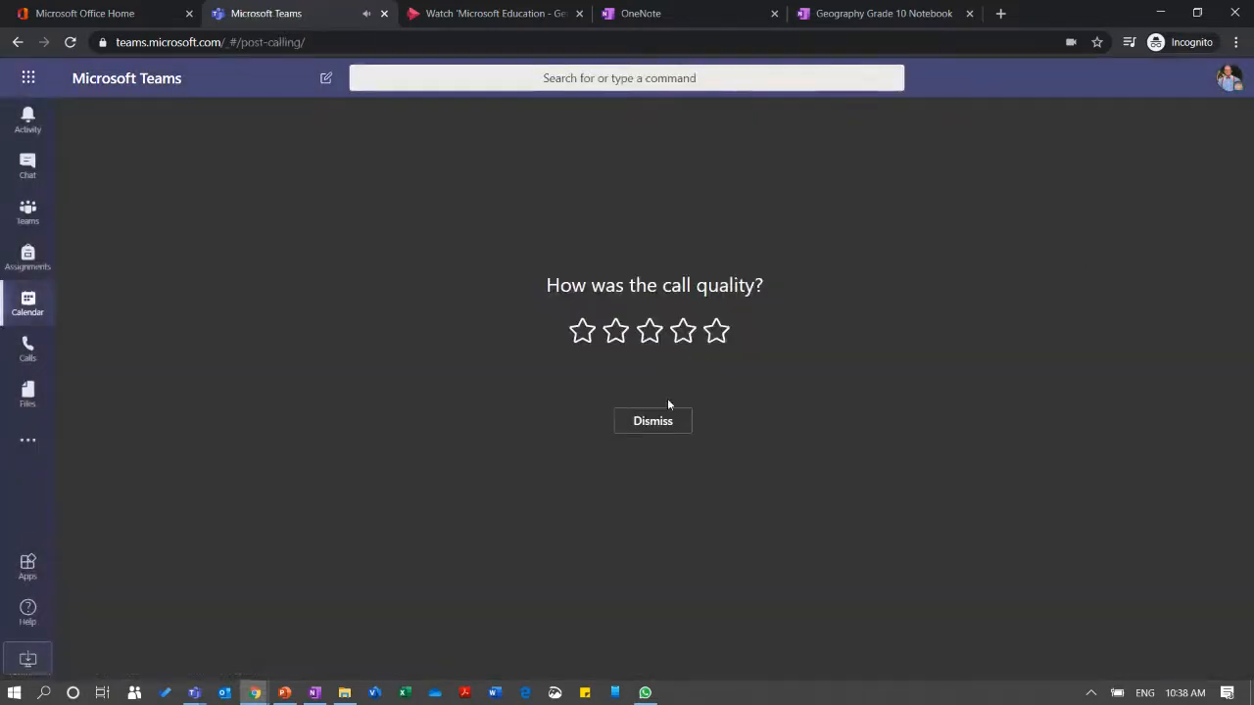
{"action": "left_click", "coordinate": [663, 419]}
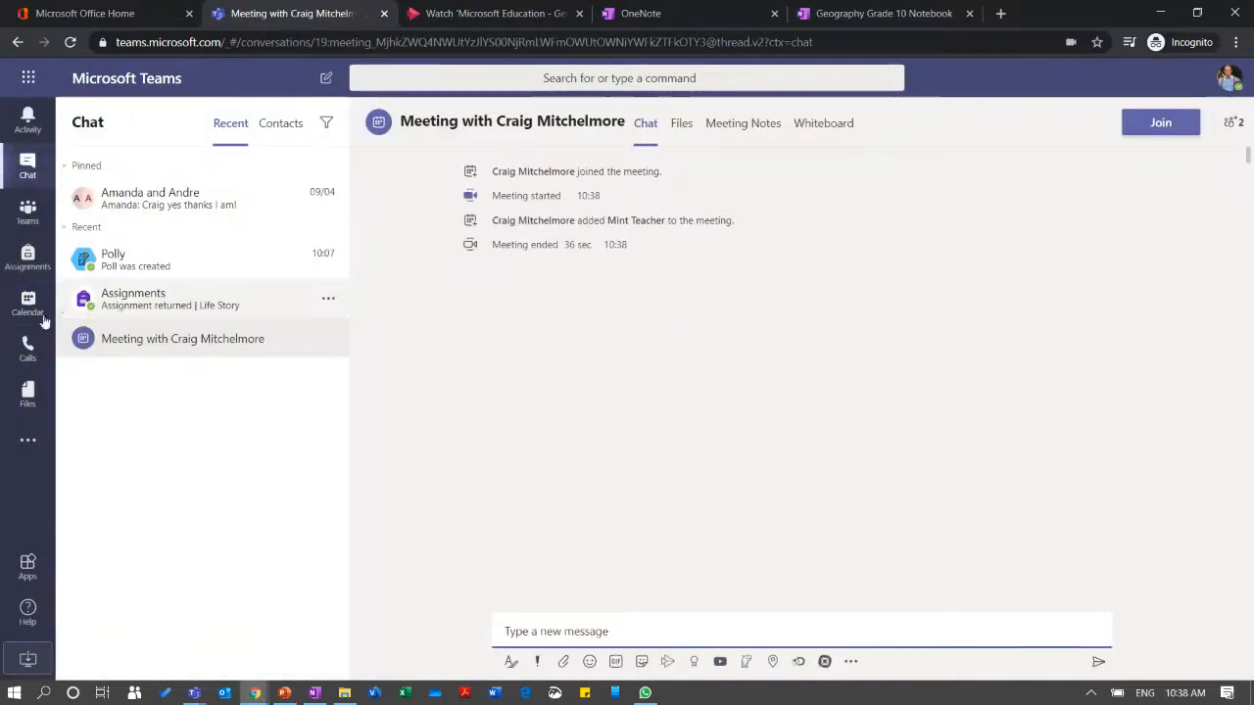
Return to the calendar, start another instant private meeting and join it with the camera off.
{"action": "left_click", "coordinate": [44, 318]}
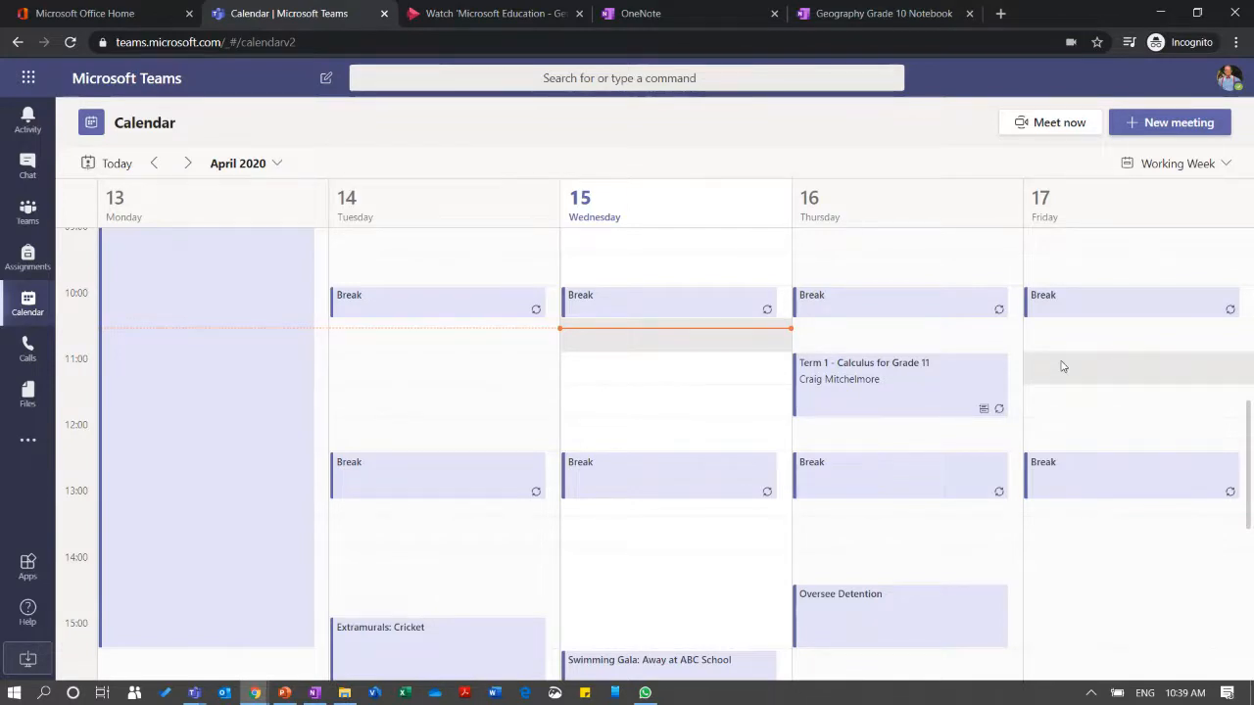
{"action": "left_click", "coordinate": [1046, 126]}
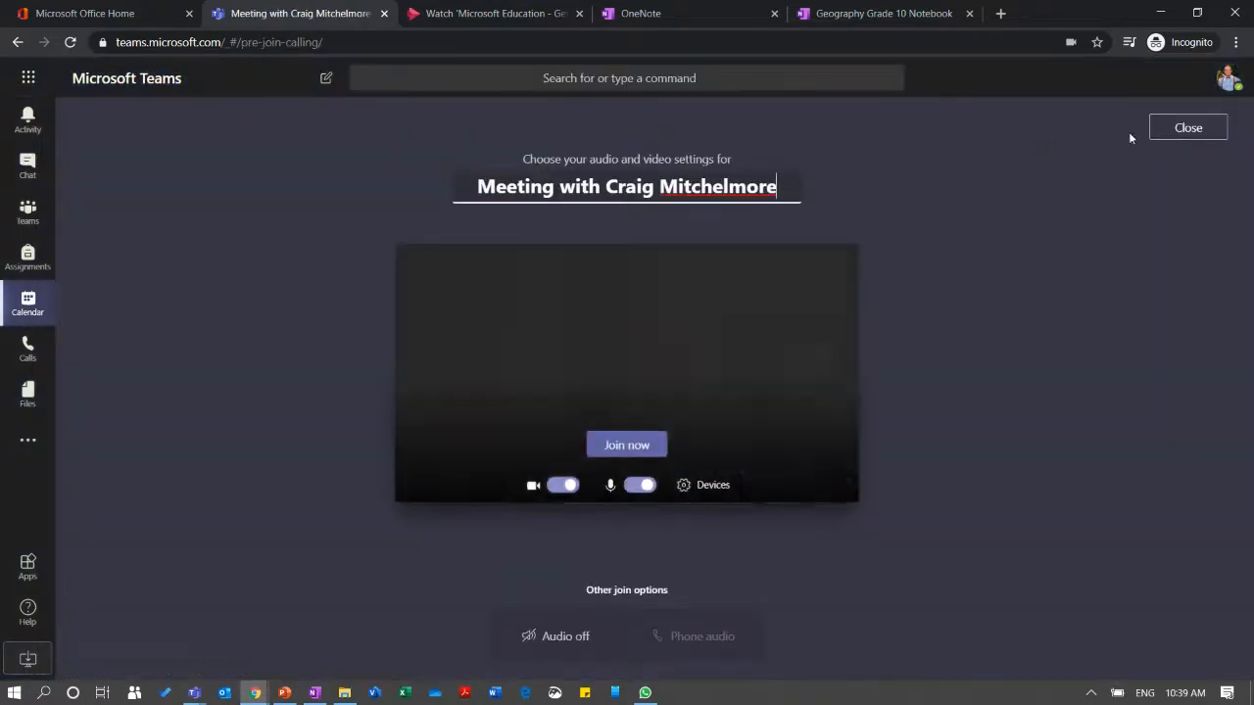
{"action": "left_click", "coordinate": [563, 485]}
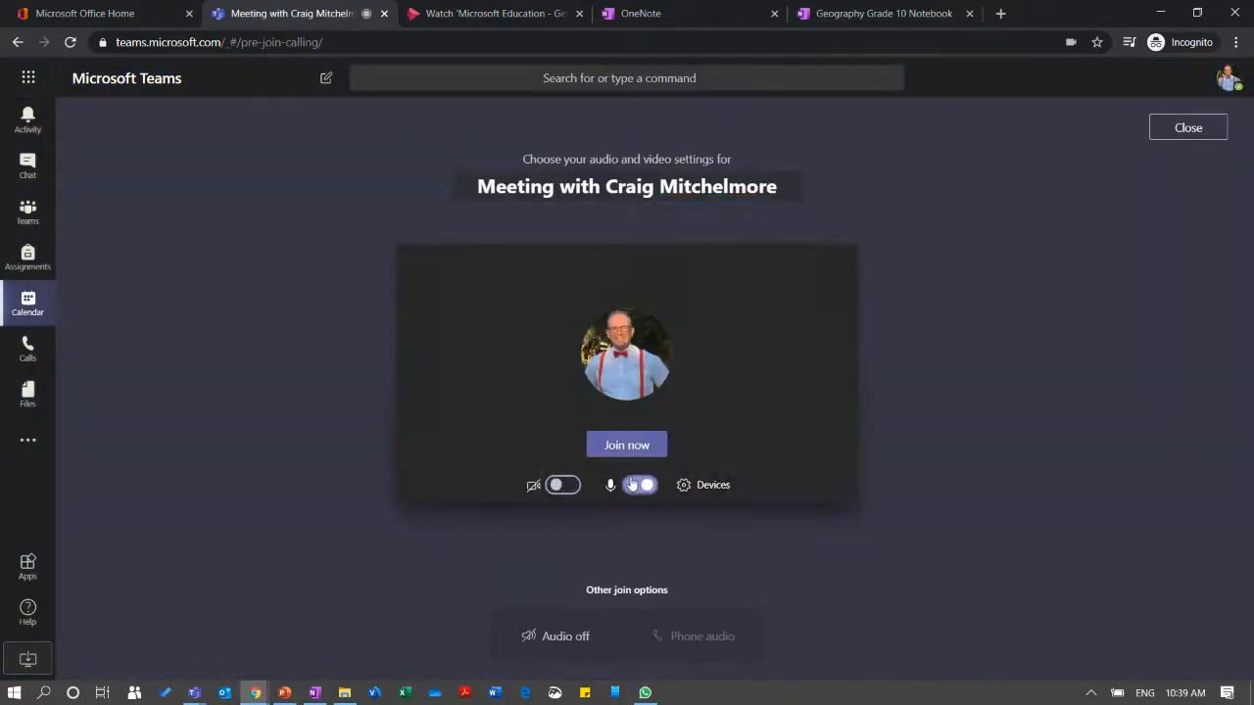
{"action": "left_click", "coordinate": [627, 447]}
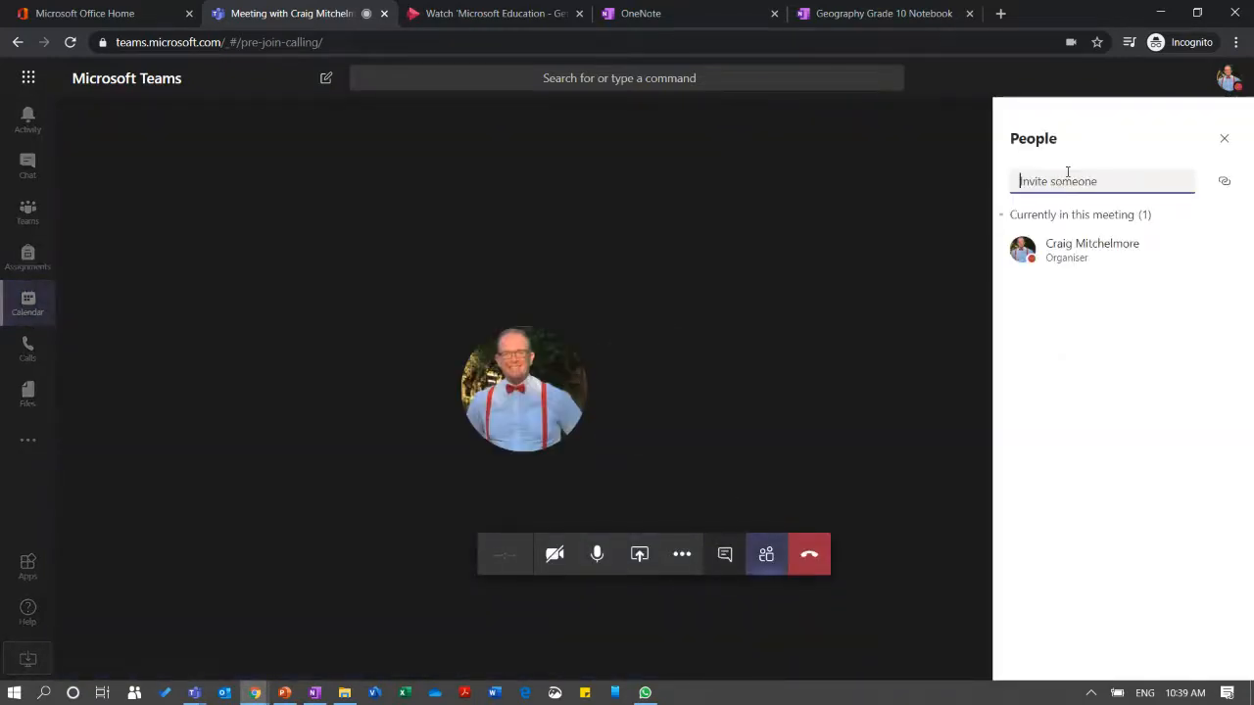
Search for a contact by first name in the meeting's participant list, and close the list without inviting anyone.
{"action": "type", "text": "@"}
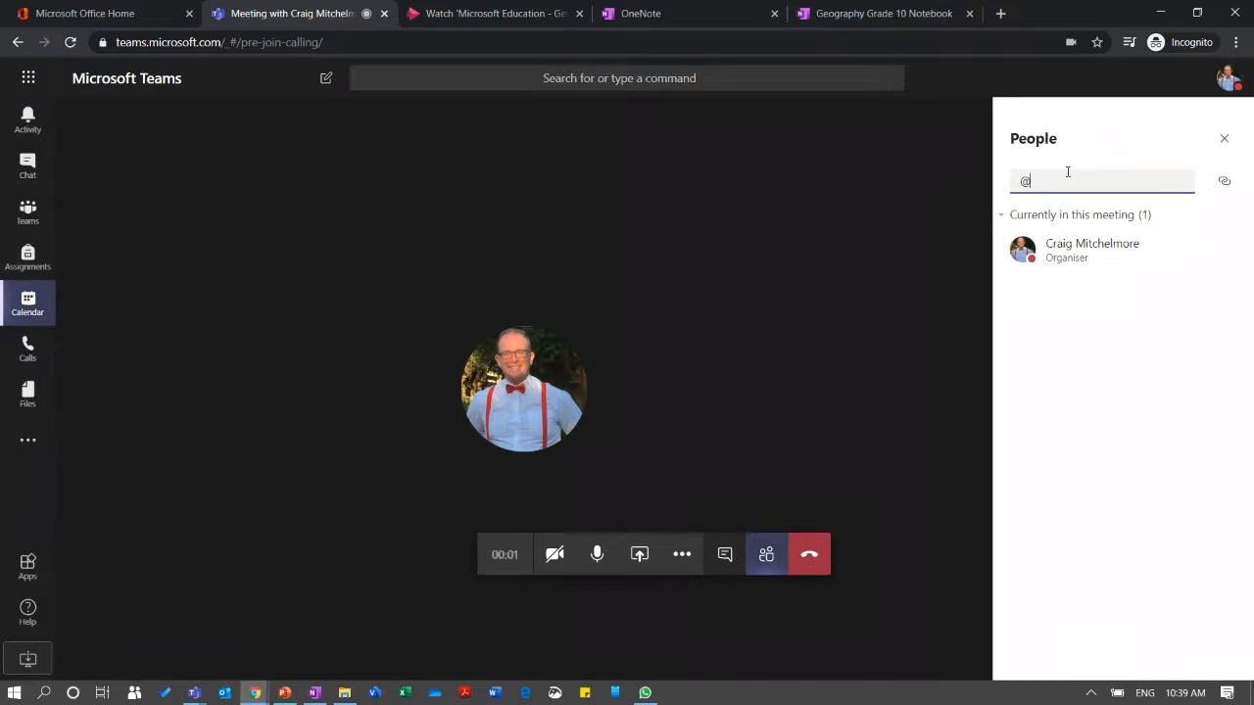
{"action": "type", "text": "cindy"}
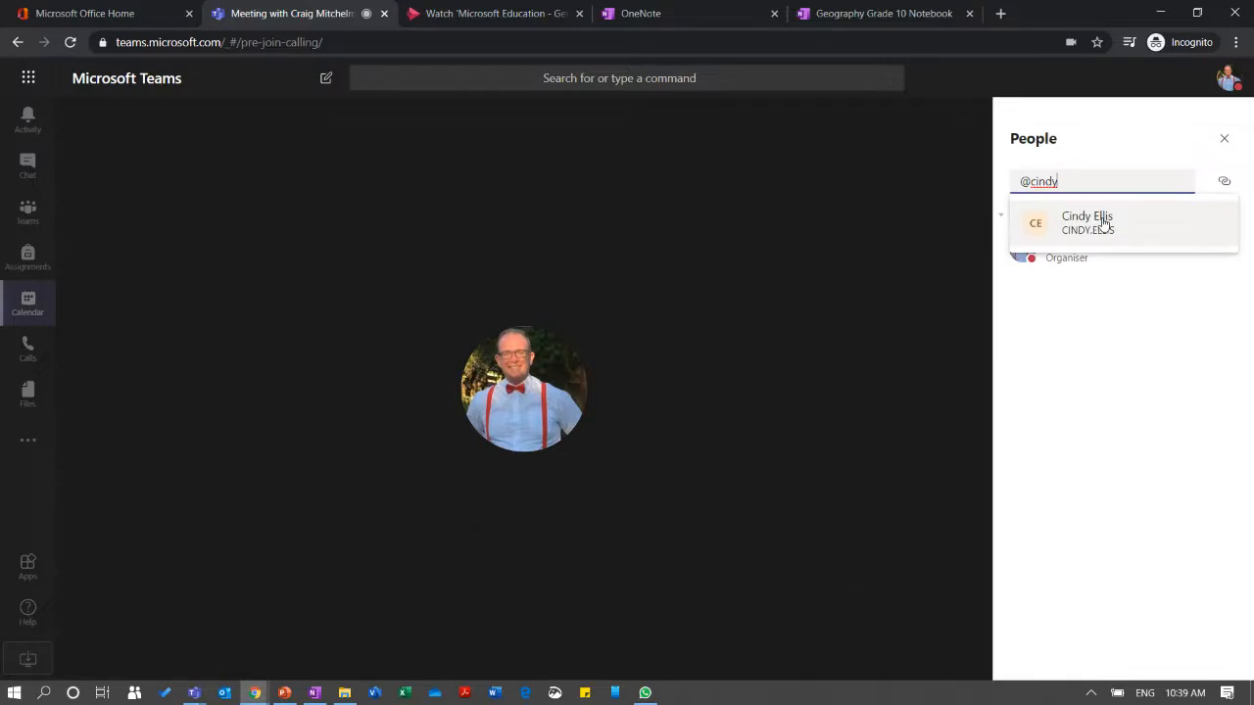
{"action": "left_click", "coordinate": [1223, 141]}
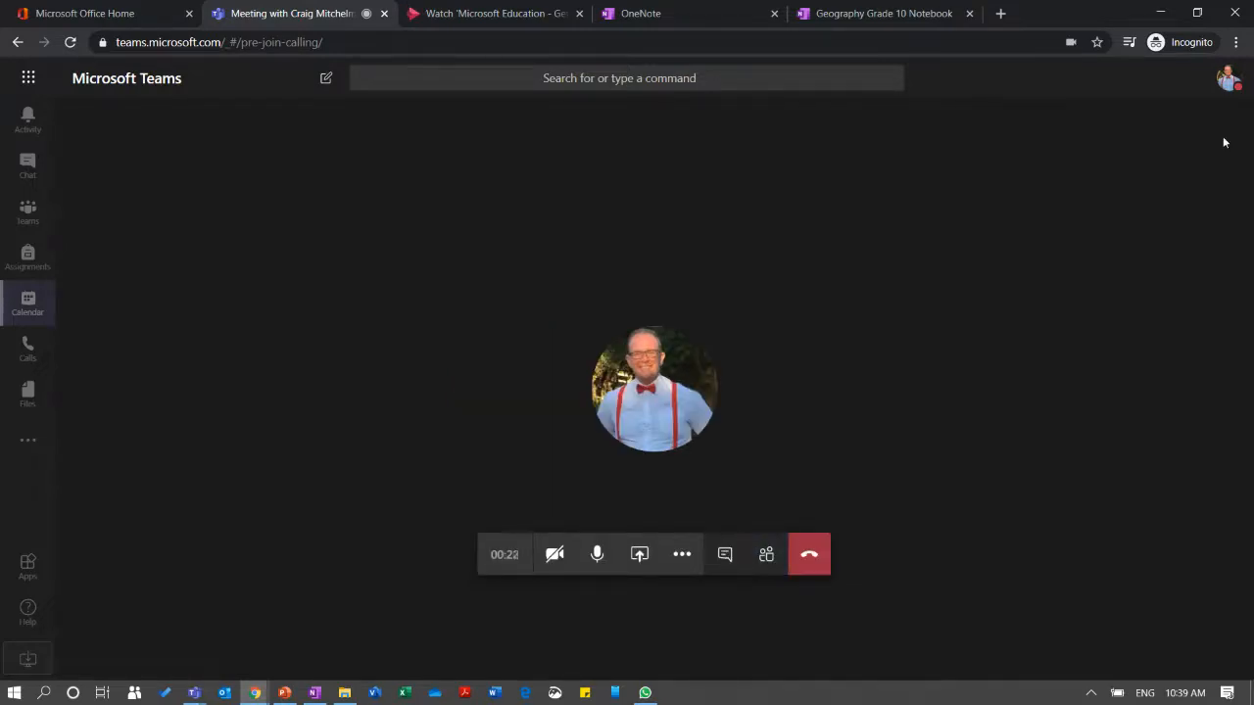
Leave the meeting, dismiss the call quality rating and return to the Vulcanology channel's posts.
{"action": "left_click", "coordinate": [810, 565]}
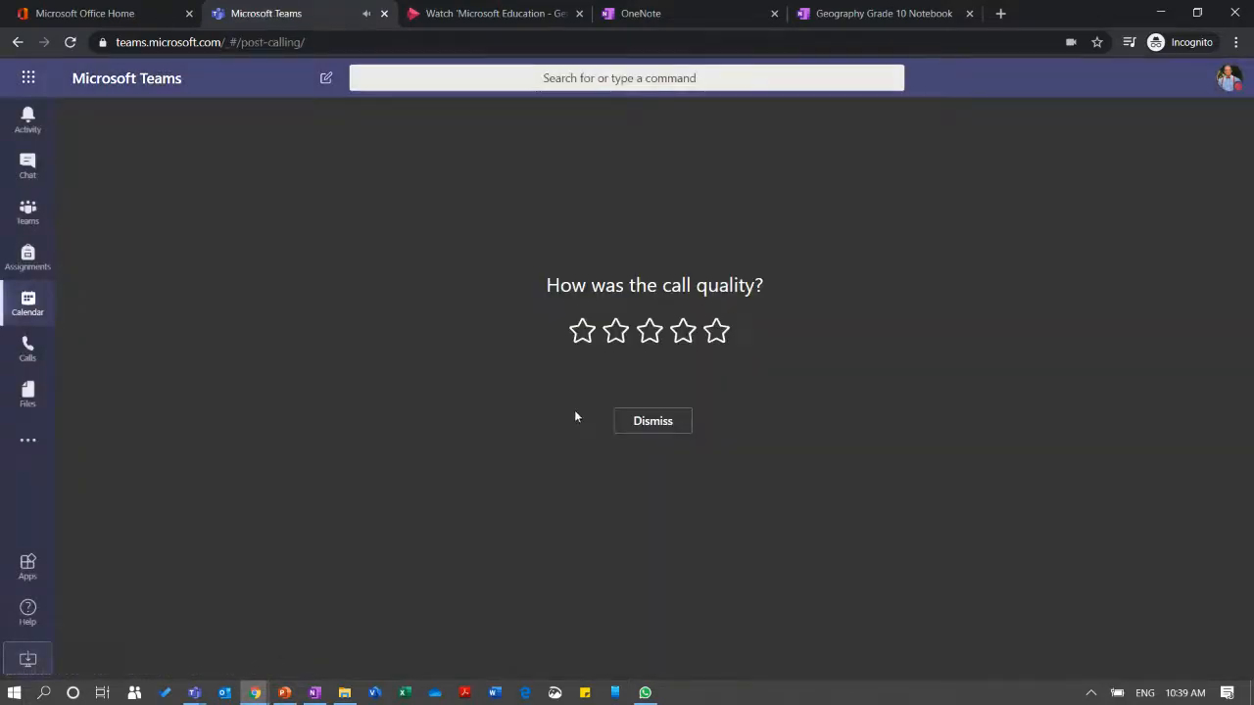
{"action": "left_click", "coordinate": [615, 421]}
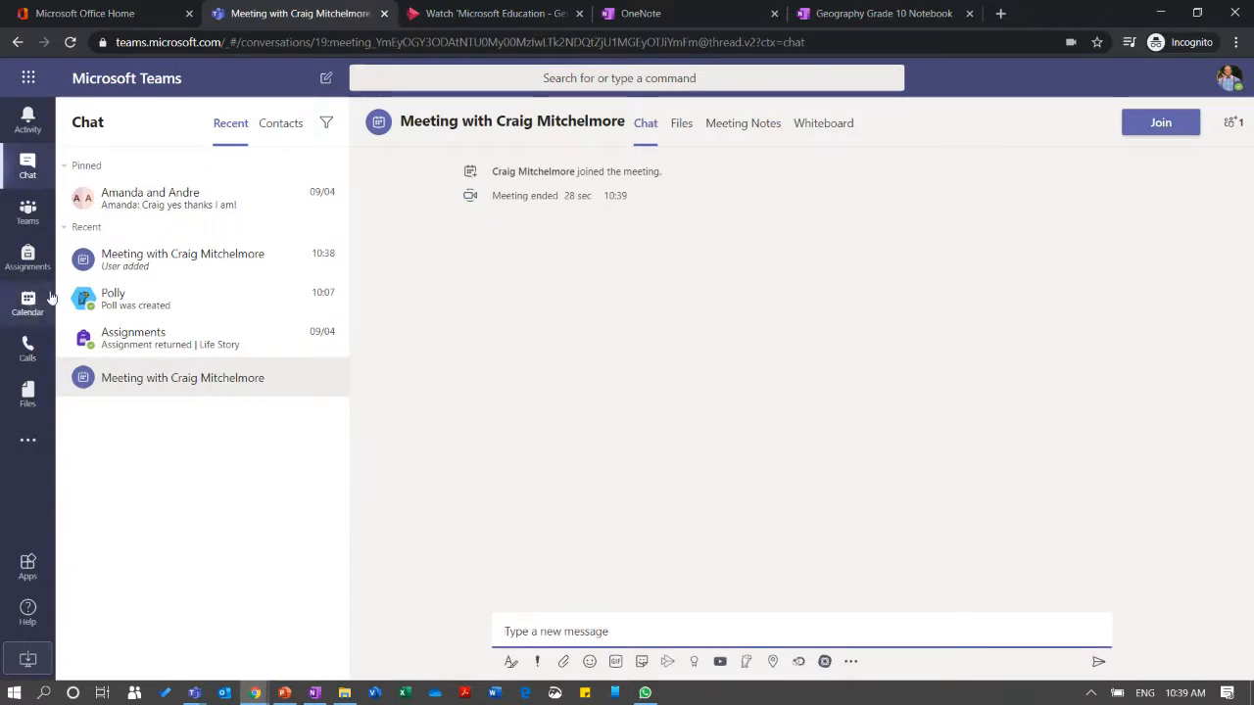
{"action": "left_click", "coordinate": [29, 218]}
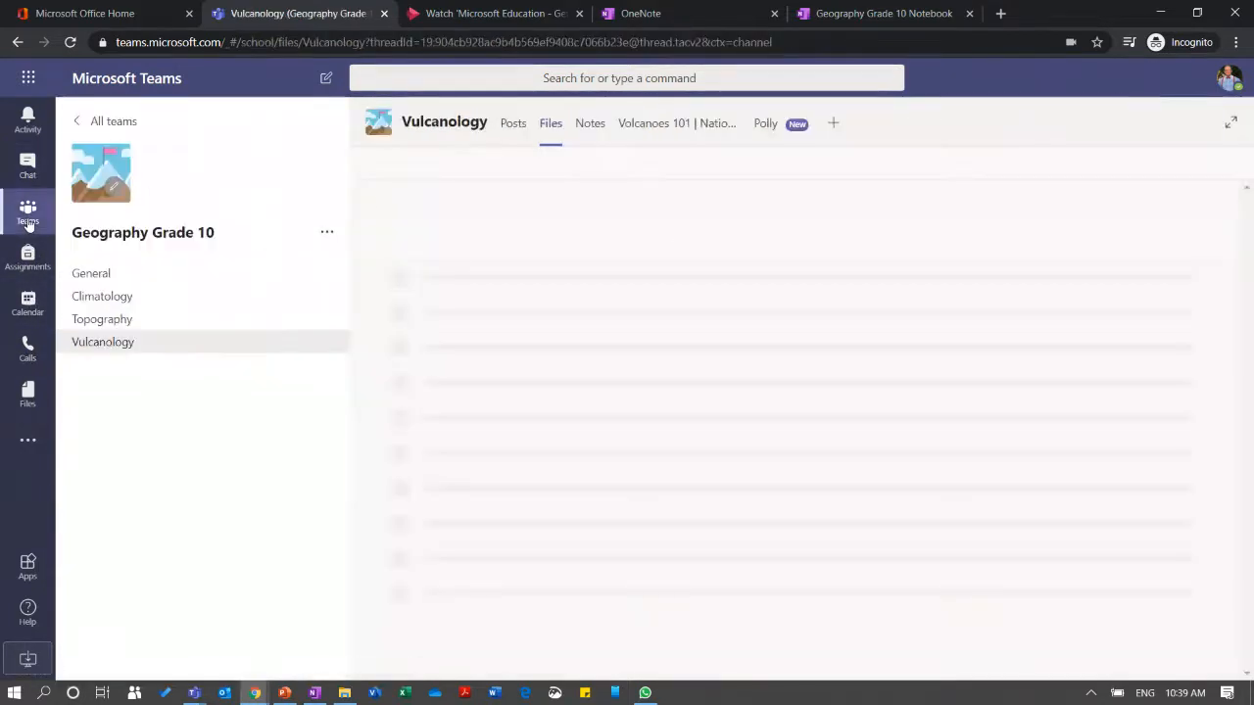
{"action": "left_click", "coordinate": [511, 124]}
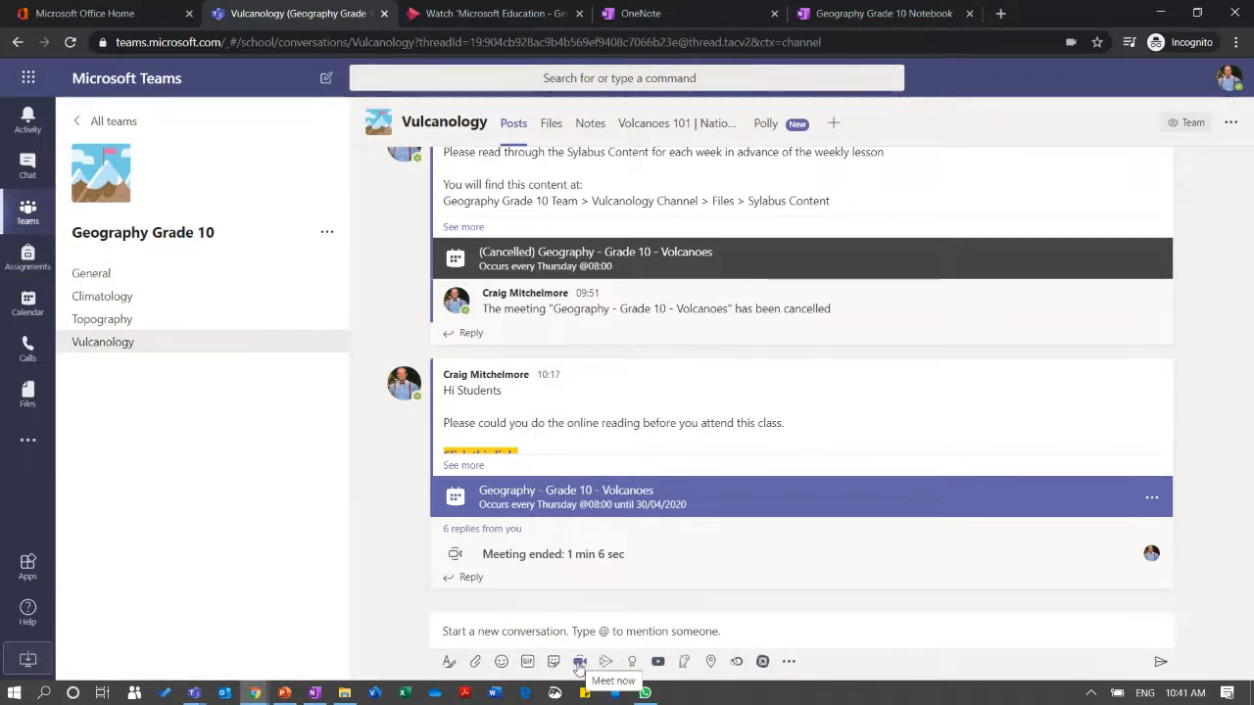
Create a Praise with the Team player badge and the note "Thank you for helping set up the class today. You are a star !".
{"action": "left_click", "coordinate": [632, 665]}
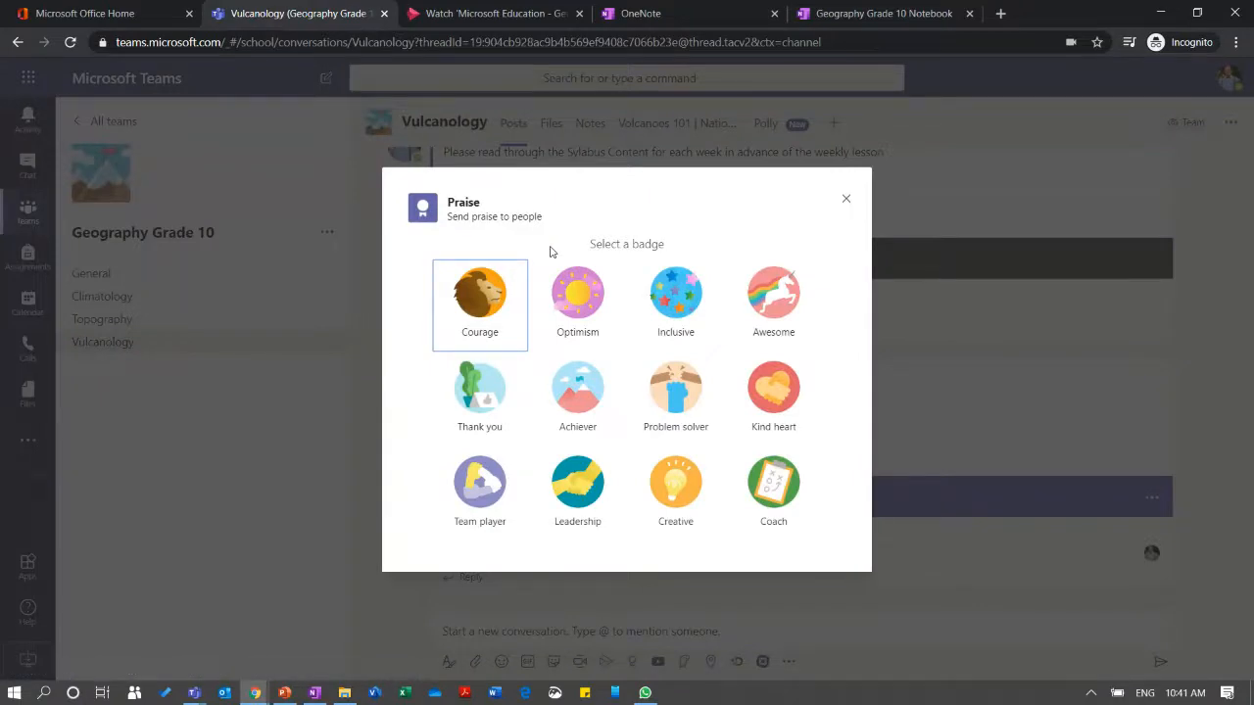
{"action": "left_click", "coordinate": [484, 492]}
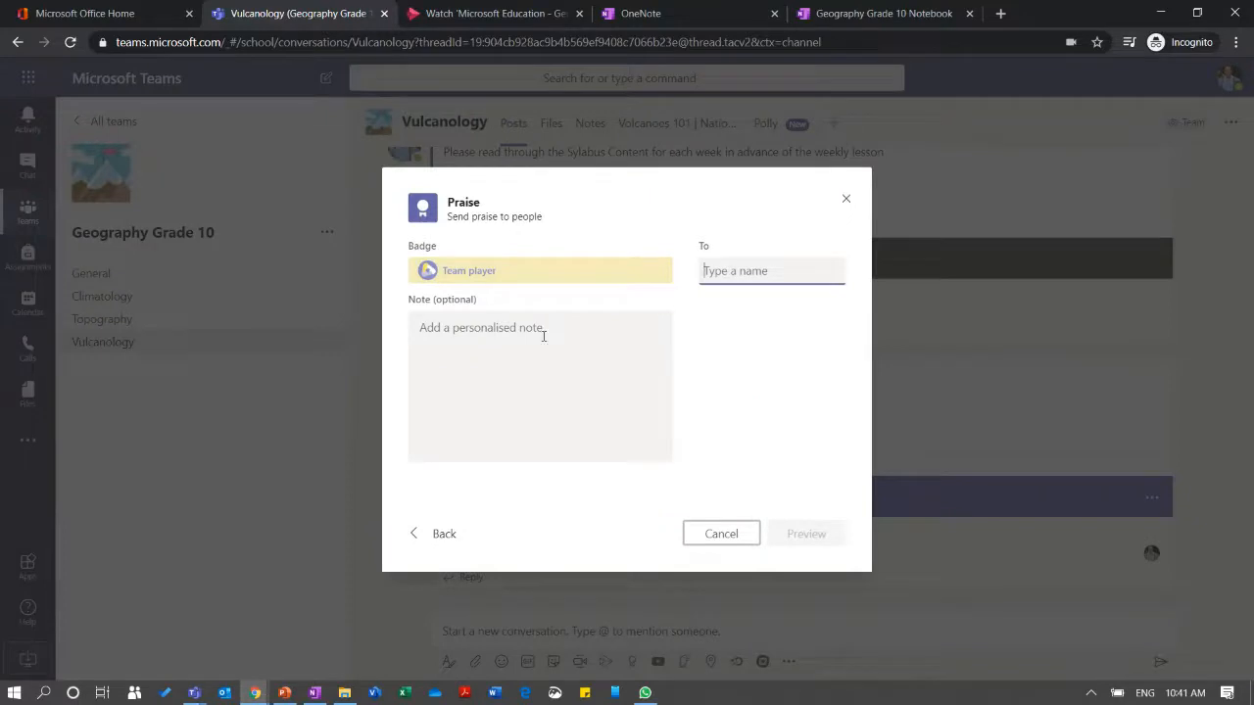
{"action": "left_click", "coordinate": [468, 330]}
{"action": "type", "text": "Tga"}
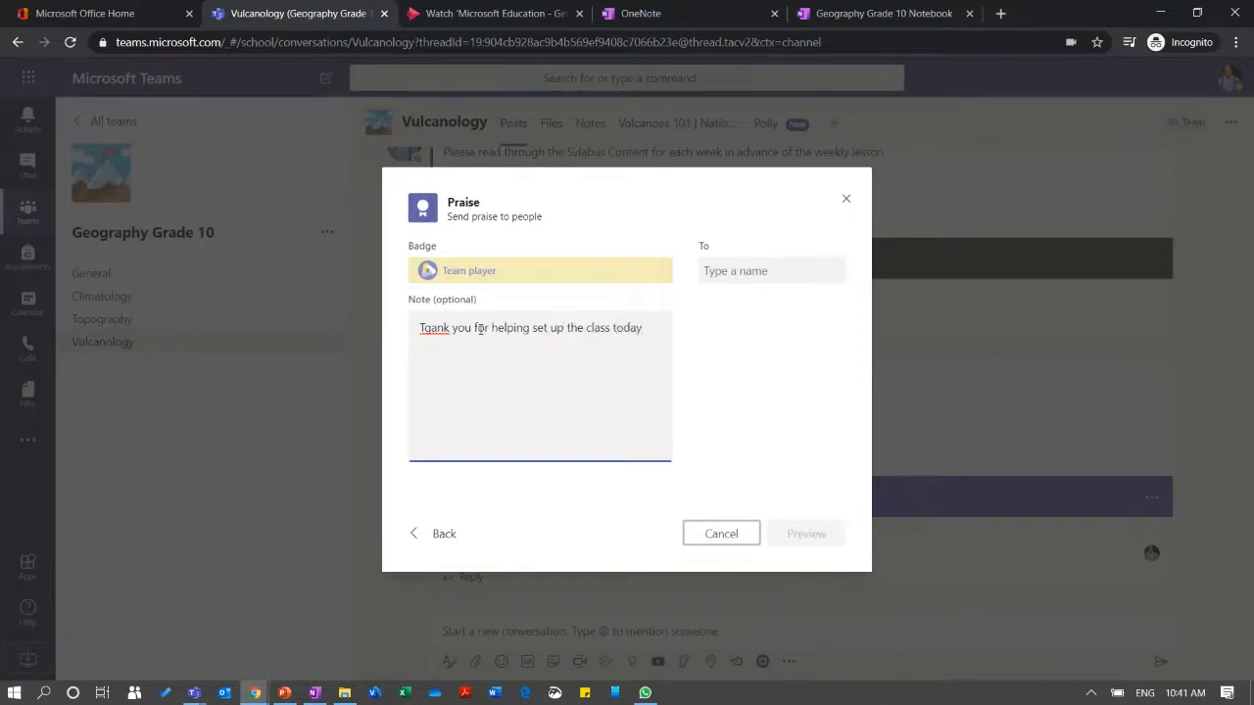
{"action": "type", "text": "You"}
{"action": "key", "text": "Delete"}
{"action": "type", "text": "h"}
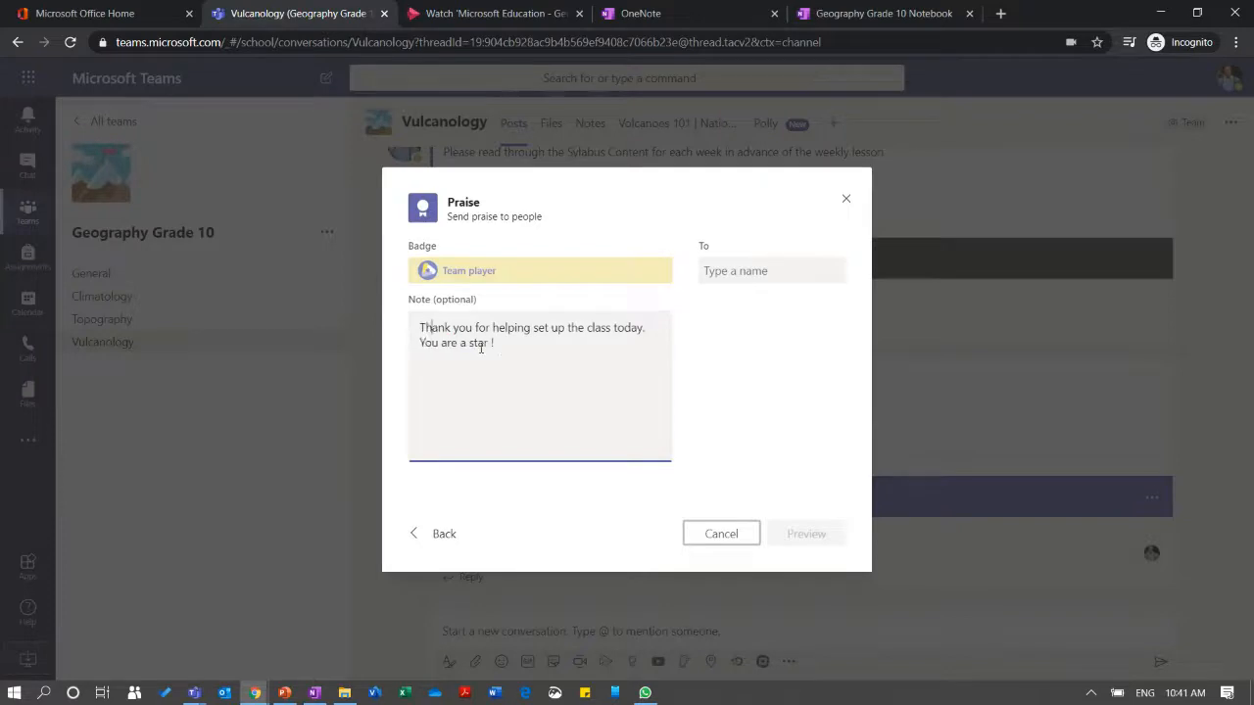
Look up the contact by first name and add them as the recipient of the Team player praise.
{"action": "left_click", "coordinate": [803, 276]}
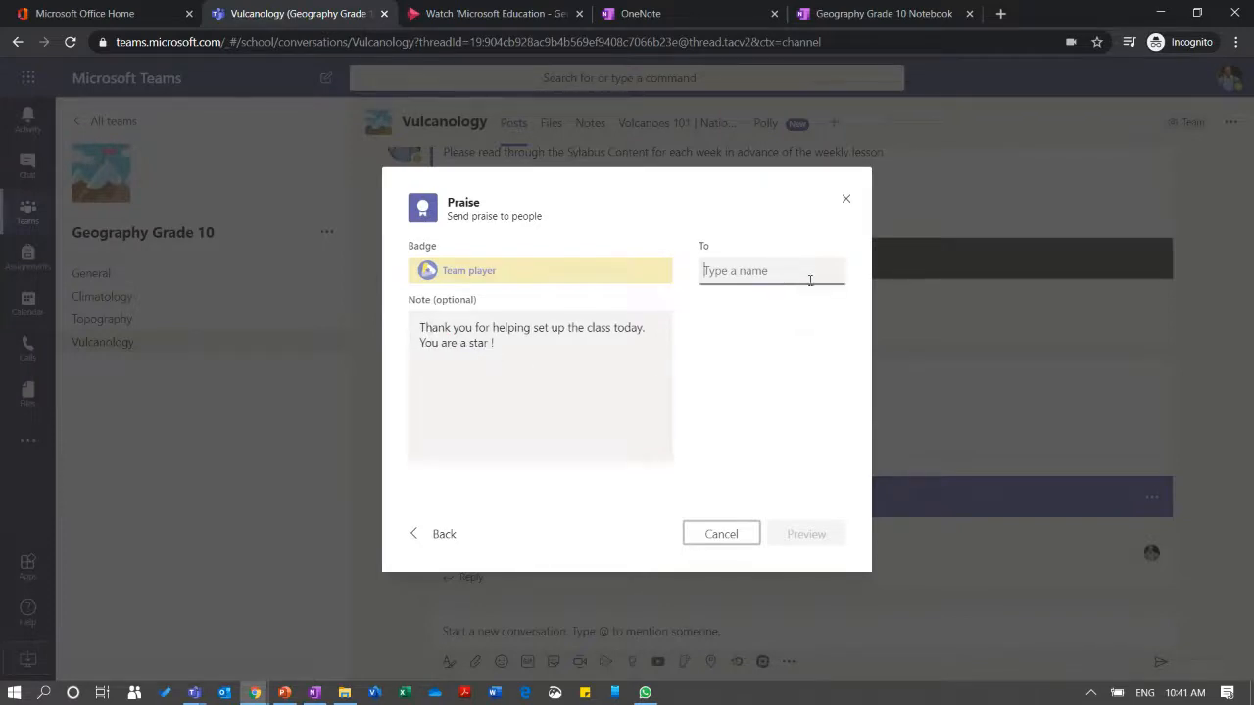
{"action": "type", "text": "@C"}
{"action": "left_click_drag", "start_coordinate": [733, 272], "coordinate": [686, 274]}
{"action": "type", "text": "cin"}
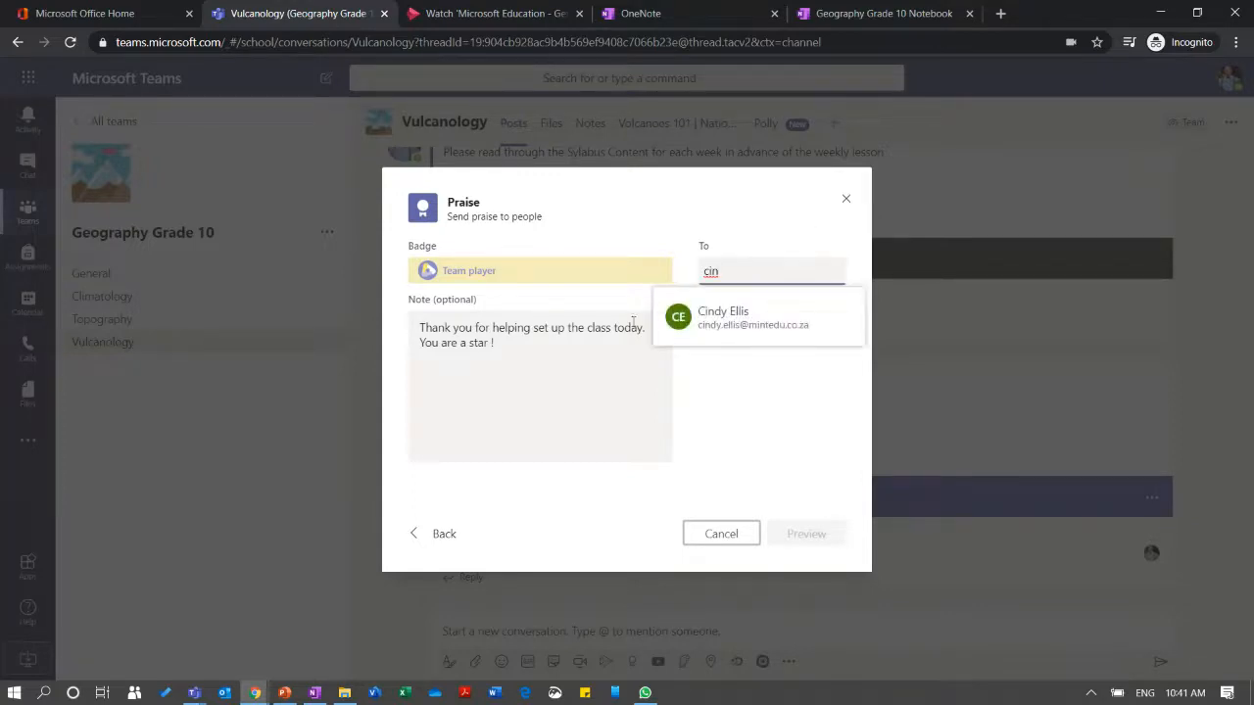
{"action": "left_click", "coordinate": [720, 318]}
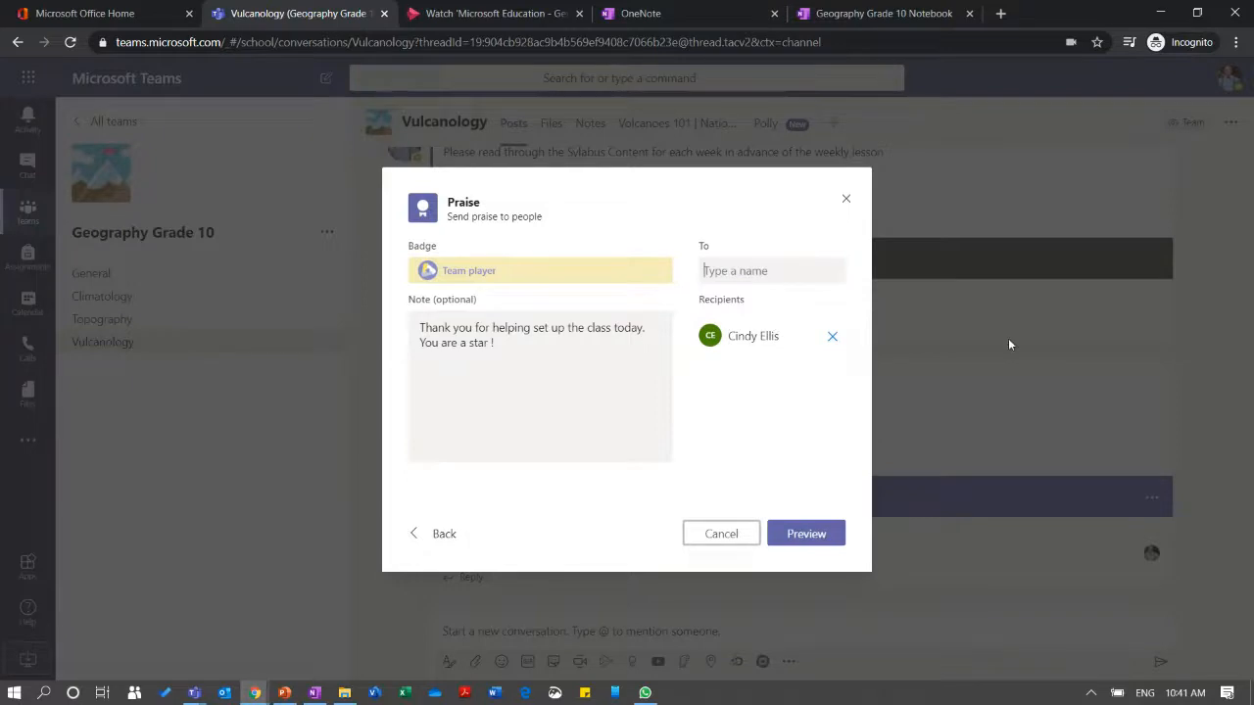
Preview the Team player praise and send it to the Vulcanology channel.
{"action": "left_click", "coordinate": [801, 540]}
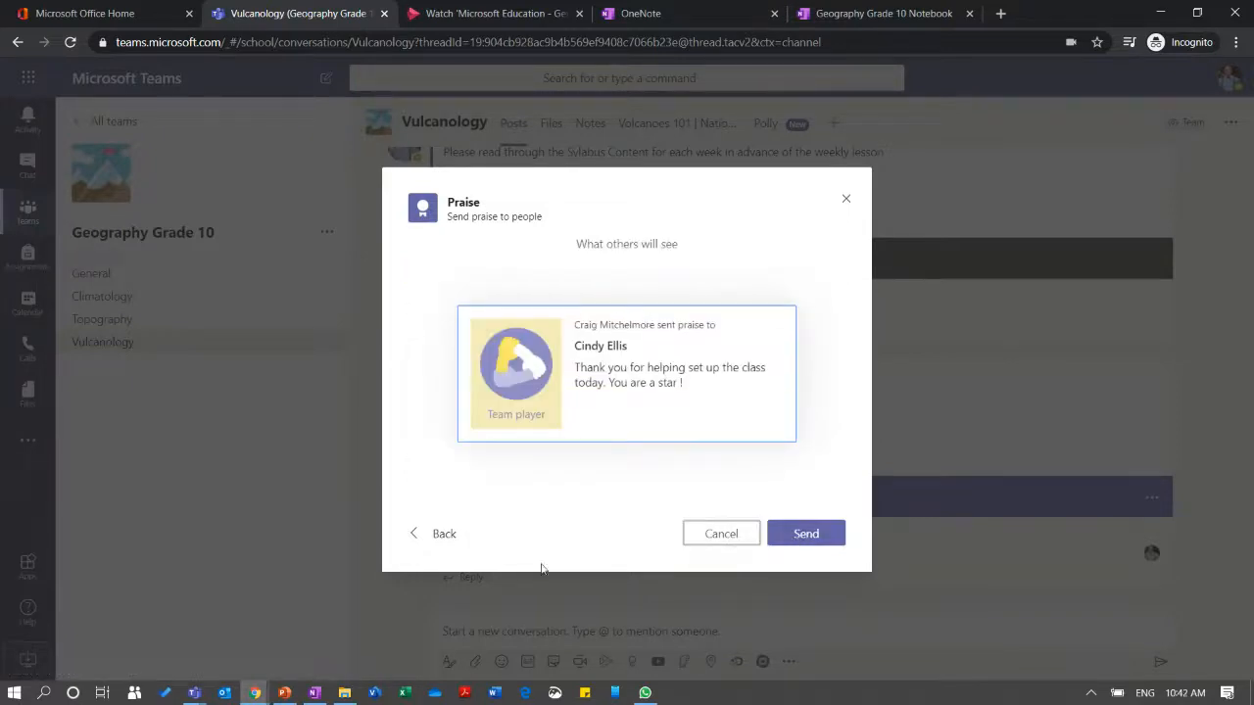
{"action": "left_click", "coordinate": [793, 534]}
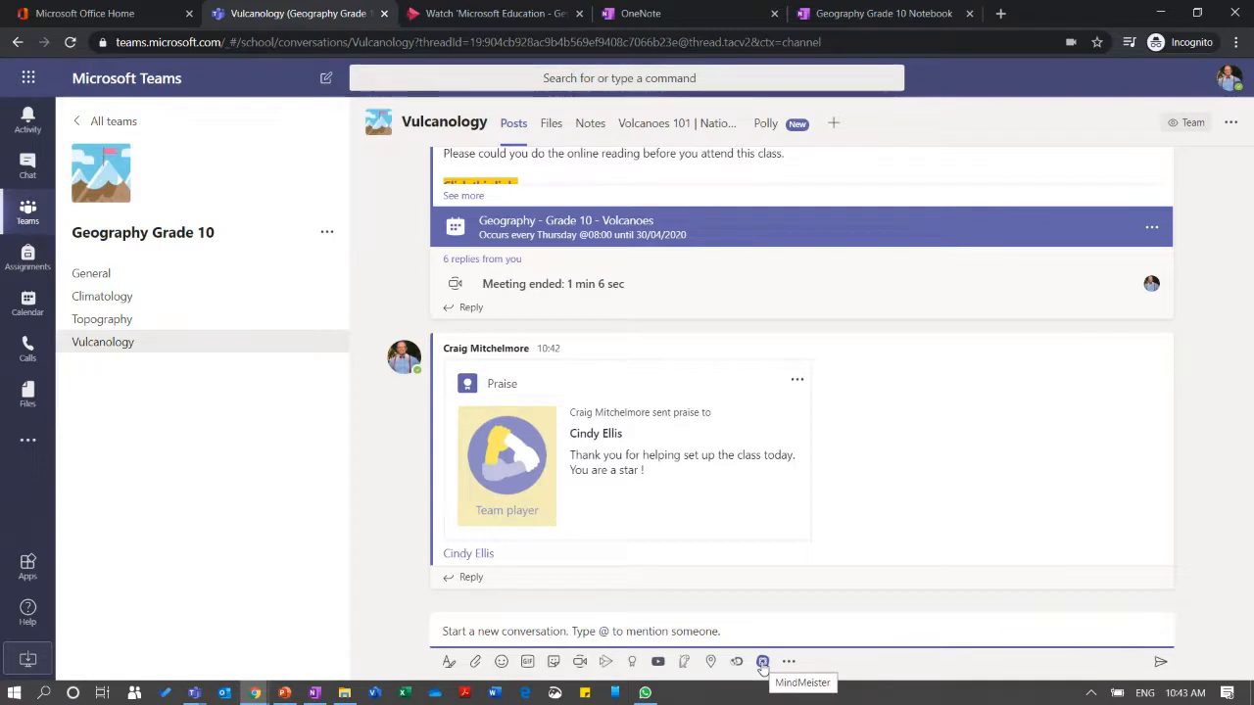
View the MindMeister search from the message tools, and go to the General channel of the Geography Grade 10 team.
{"action": "left_click", "coordinate": [762, 663]}
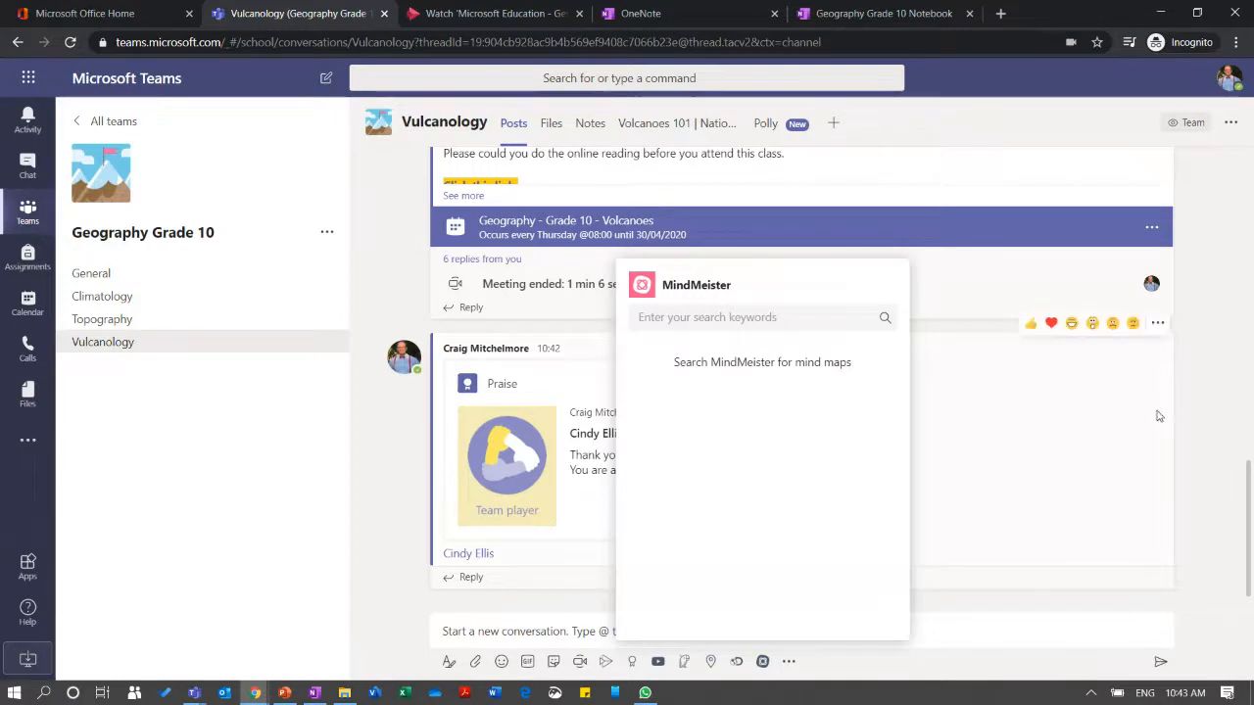
{"action": "left_click", "coordinate": [491, 383]}
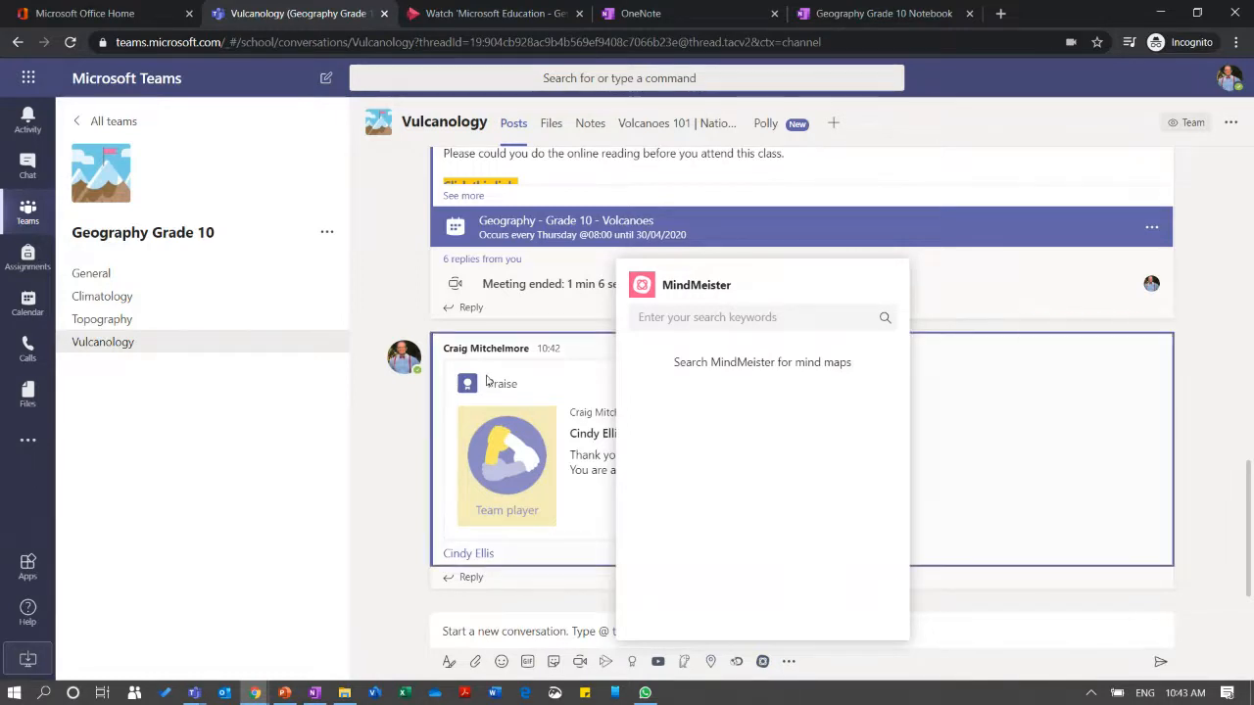
{"action": "left_click", "coordinate": [27, 211]}
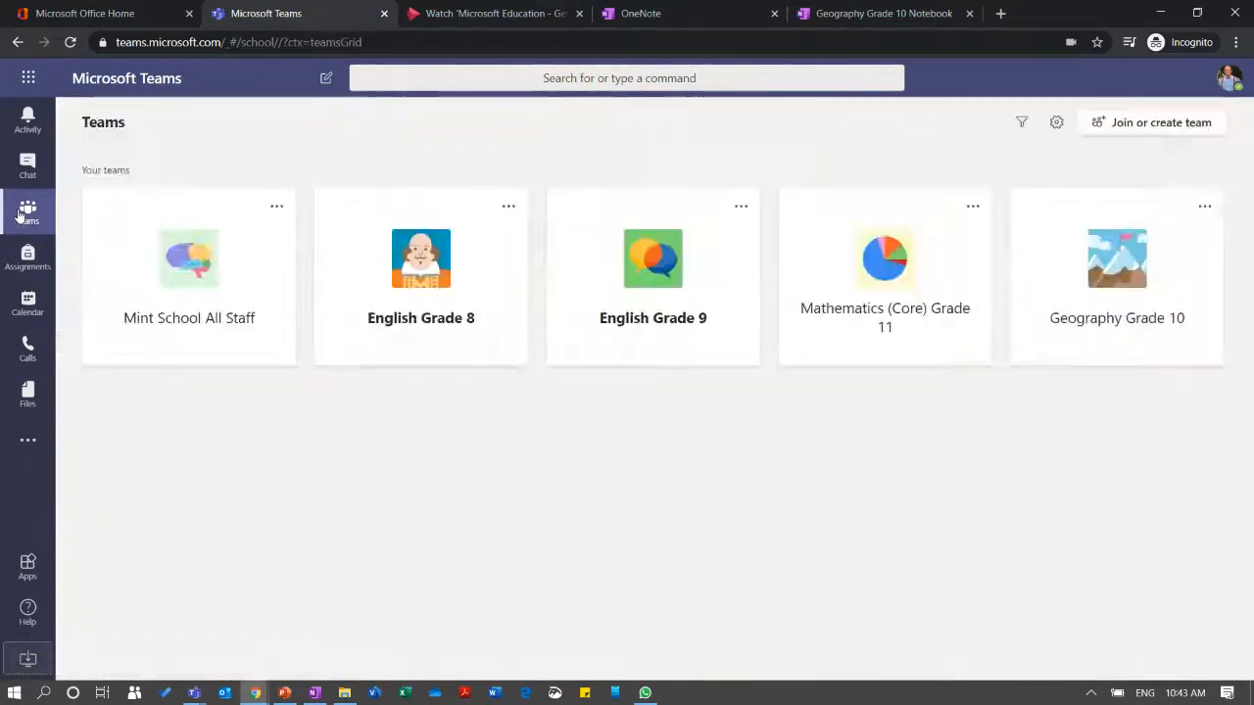
{"action": "left_click", "coordinate": [1095, 338]}
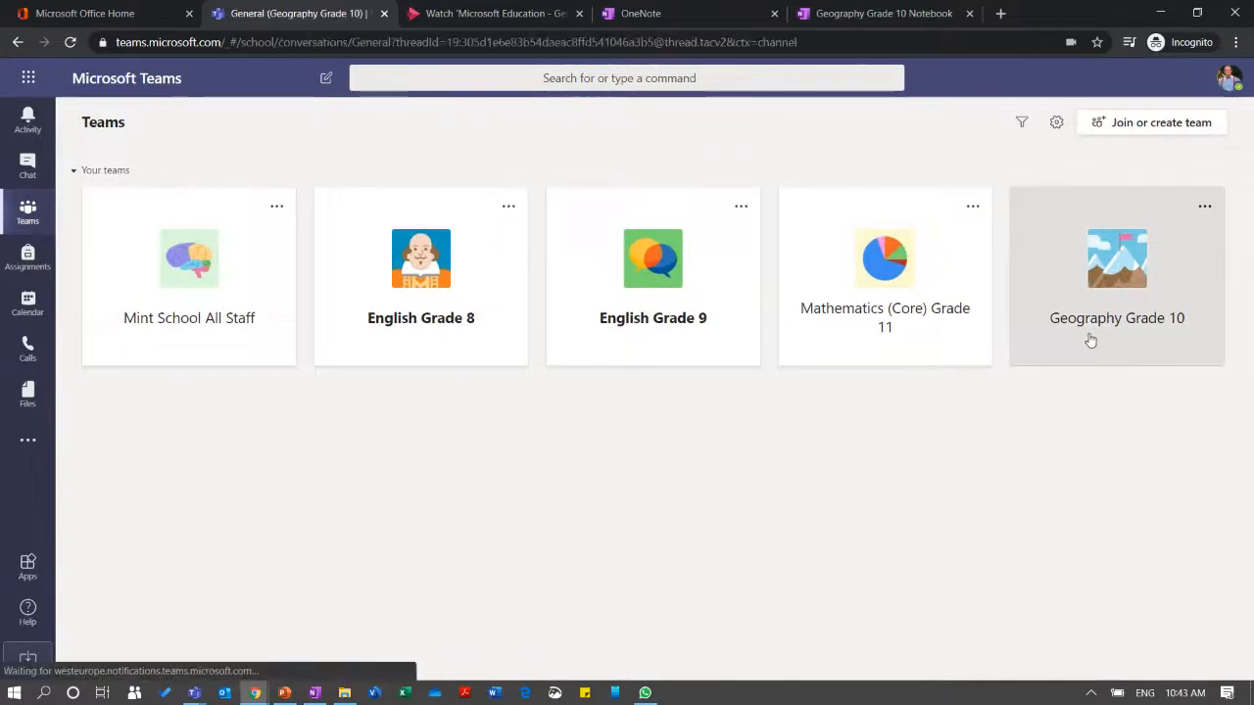
Browse the apps available as tabs for the General channel, search for "mind" and choose MindMeister.
{"action": "left_click", "coordinate": [934, 128]}
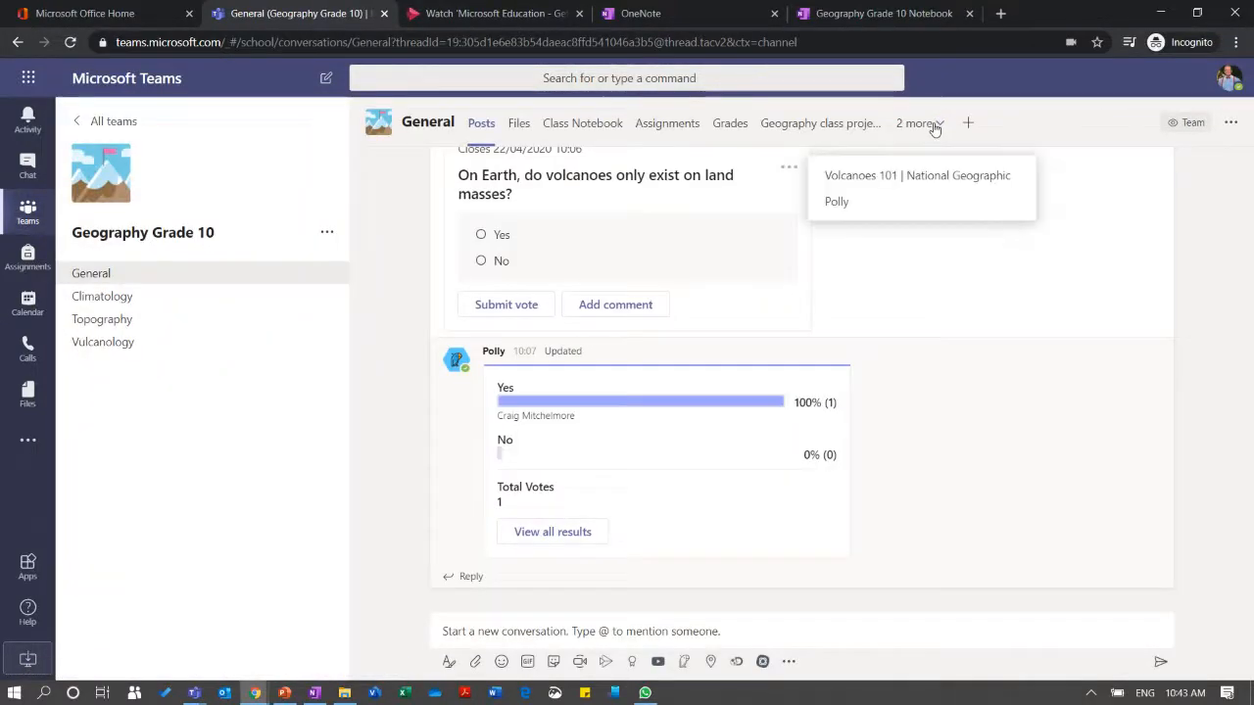
{"action": "left_click", "coordinate": [968, 123]}
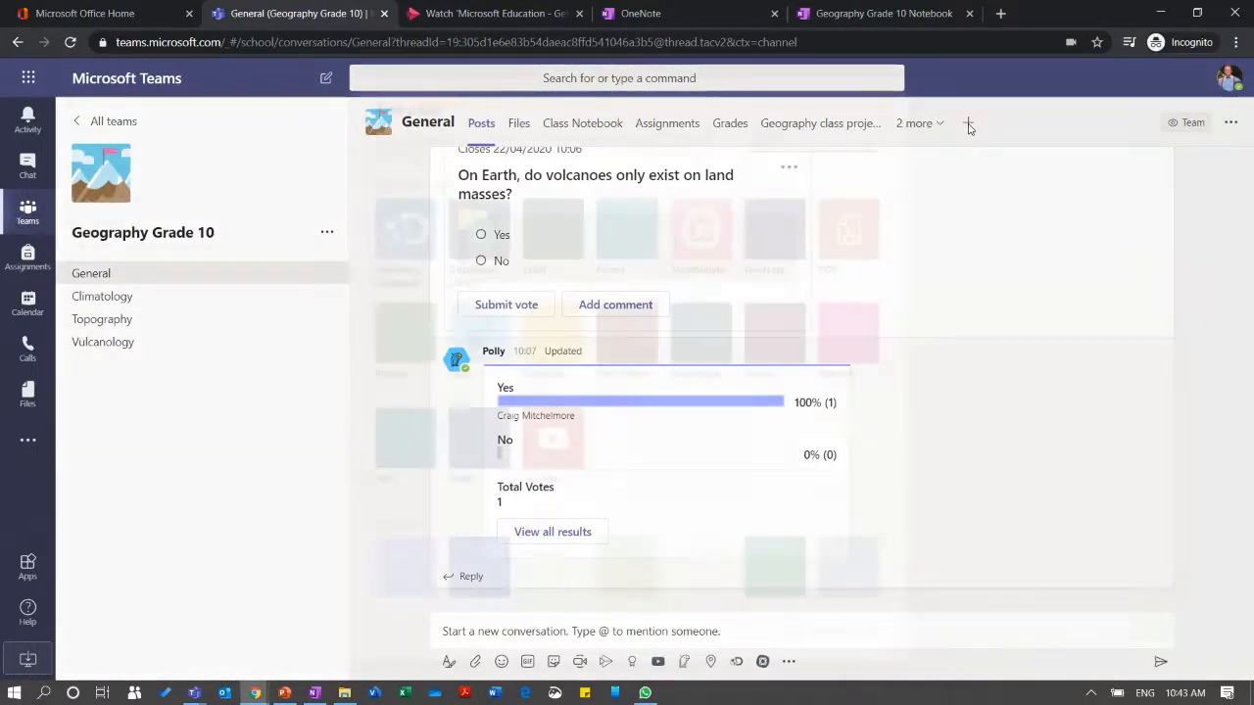
{"action": "scroll", "coordinate": [706, 383], "scroll_direction": "down", "scroll_amount": 2}
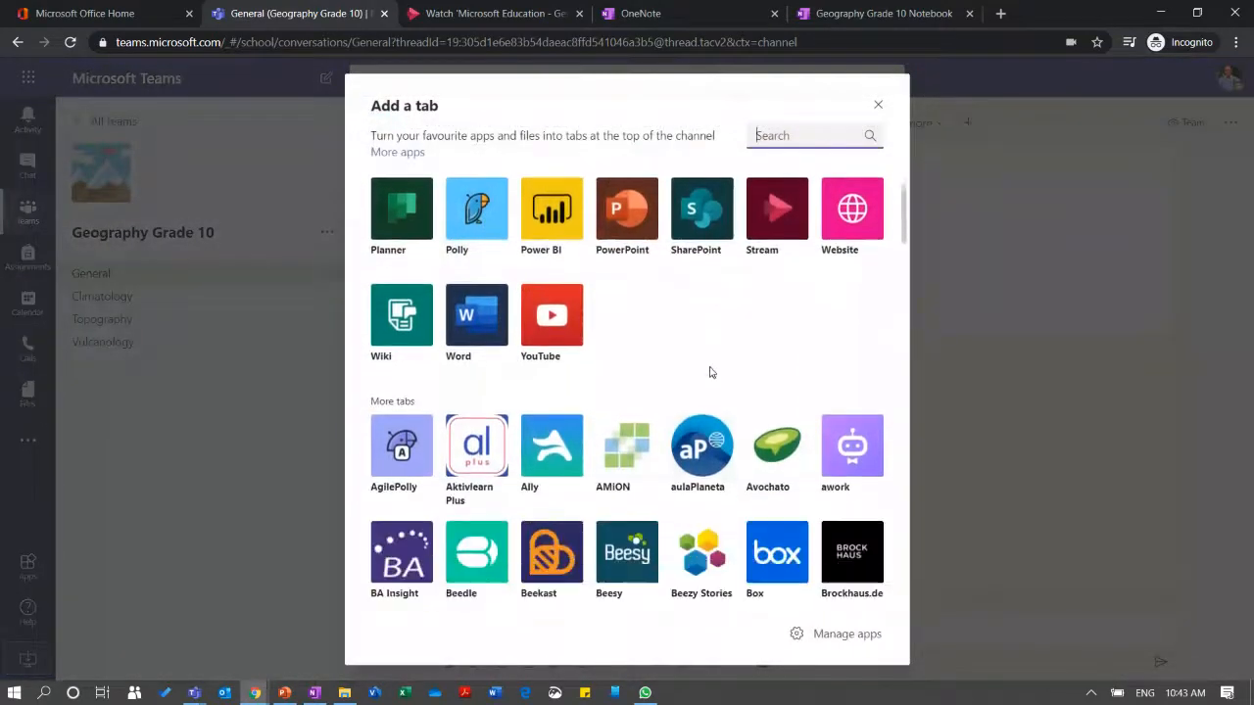
{"action": "scroll", "coordinate": [713, 370], "scroll_direction": "down", "scroll_amount": 4}
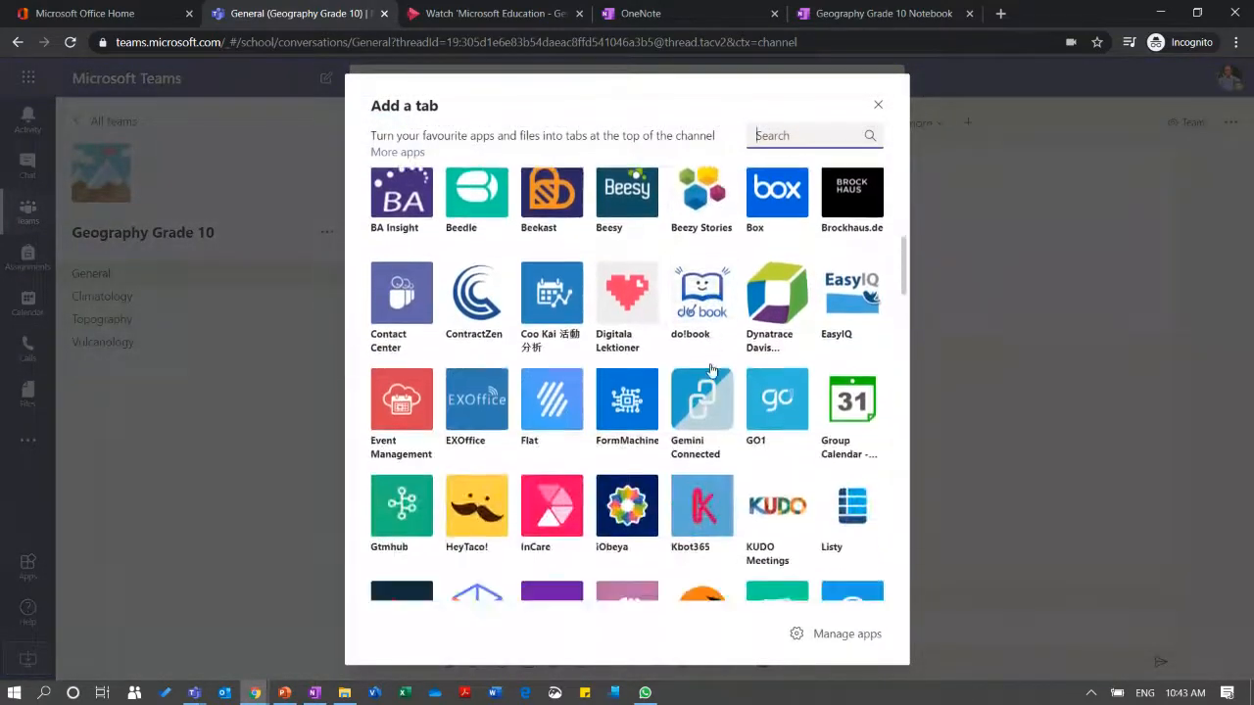
{"action": "scroll", "coordinate": [712, 370], "scroll_direction": "down", "scroll_amount": 1}
{"action": "scroll", "coordinate": [713, 367], "scroll_direction": "up", "scroll_amount": 8}
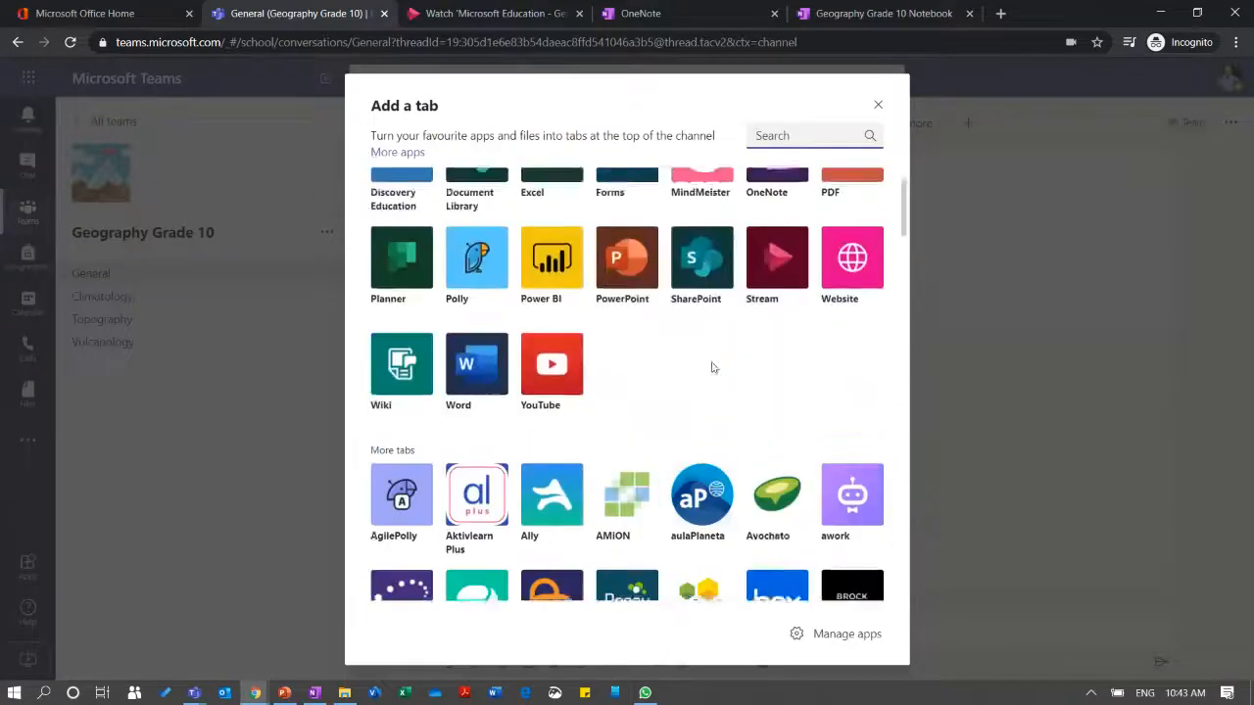
{"action": "type", "text": "mind"}
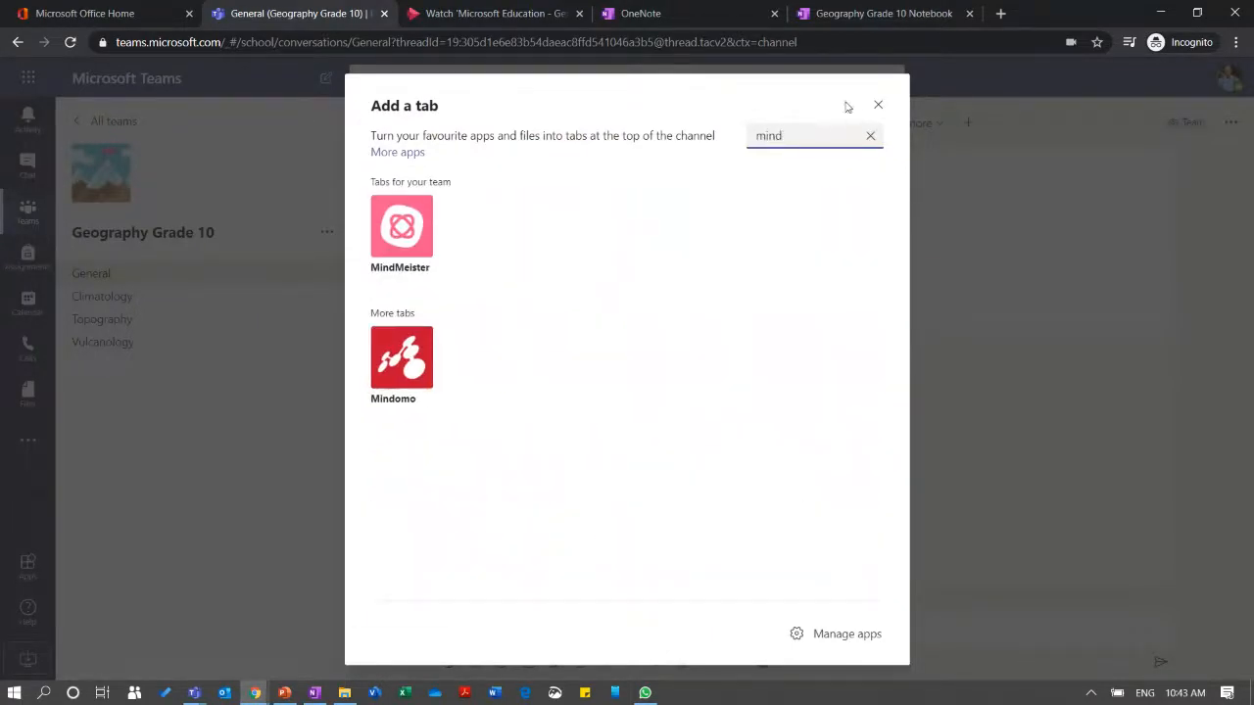
{"action": "left_click", "coordinate": [406, 231]}
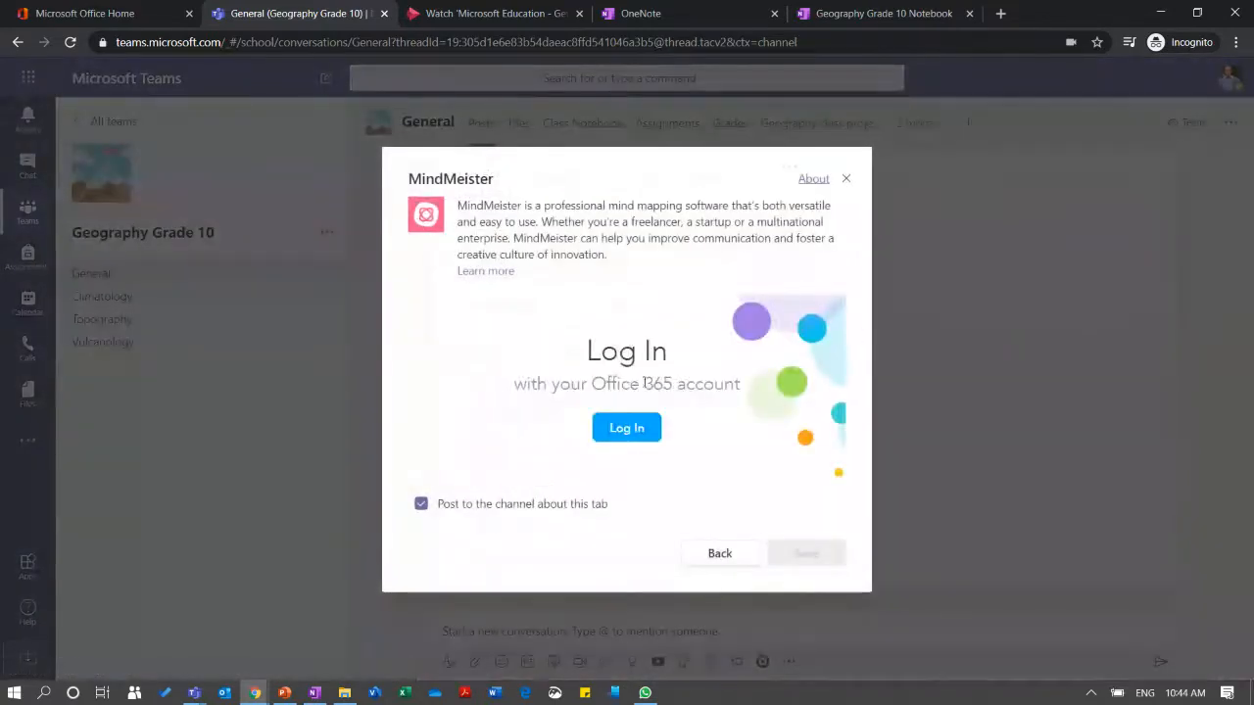
Log in to MindMeister with the Office 365 account and save a new map as a tab named "Mind Map for Volcanoes".
{"action": "left_click", "coordinate": [630, 430]}
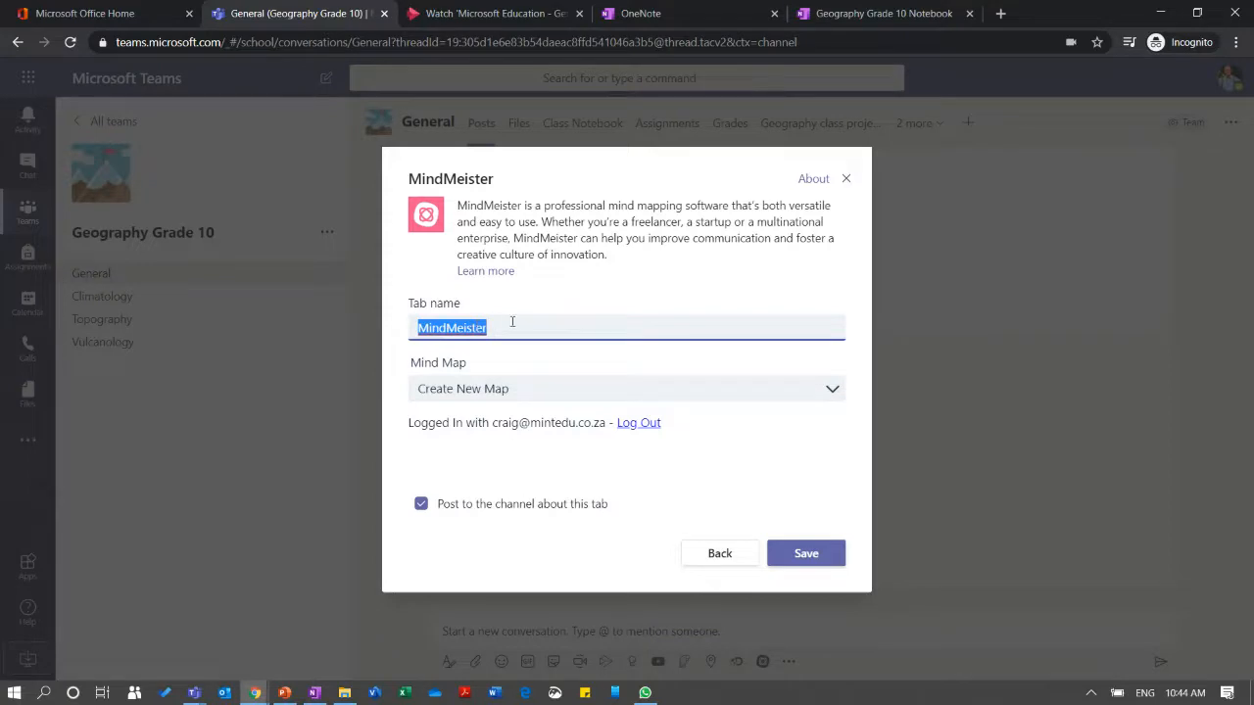
{"action": "type", "text": "M"}
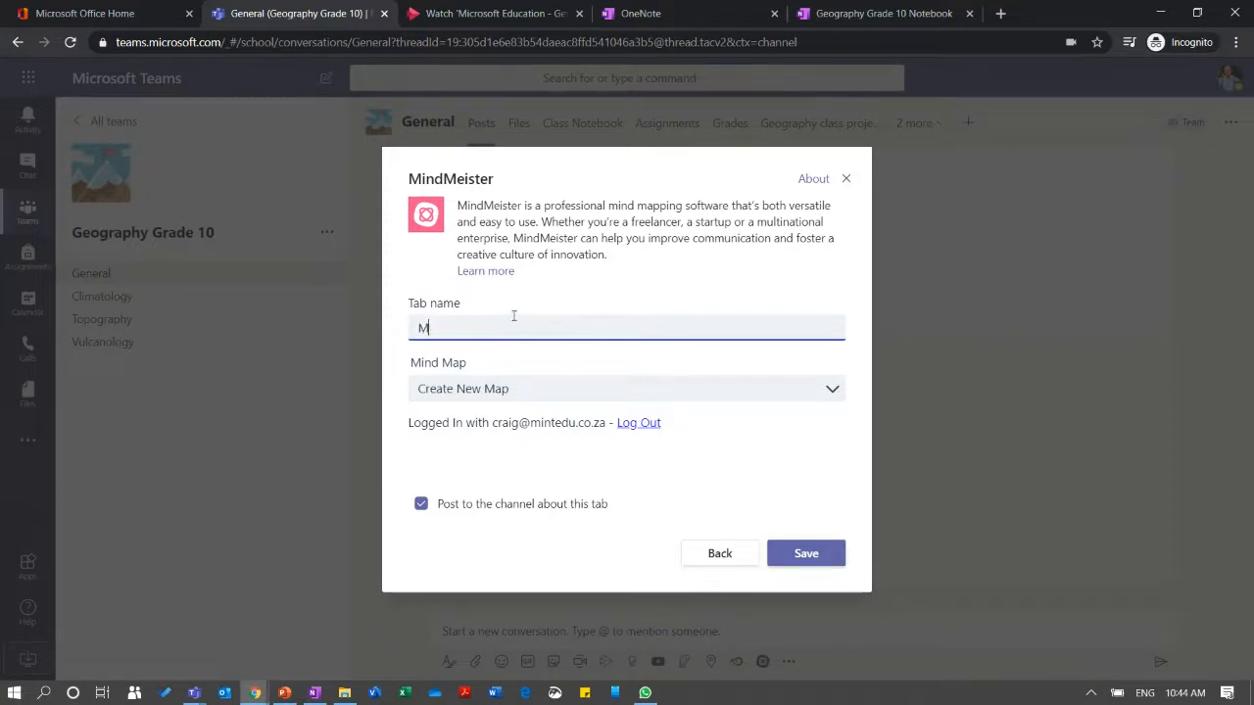
{"action": "type", "text": "ind Map for Volc"}
{"action": "type", "text": "an"}
{"action": "type", "text": "noes"}
{"action": "left_click", "coordinate": [804, 554]}
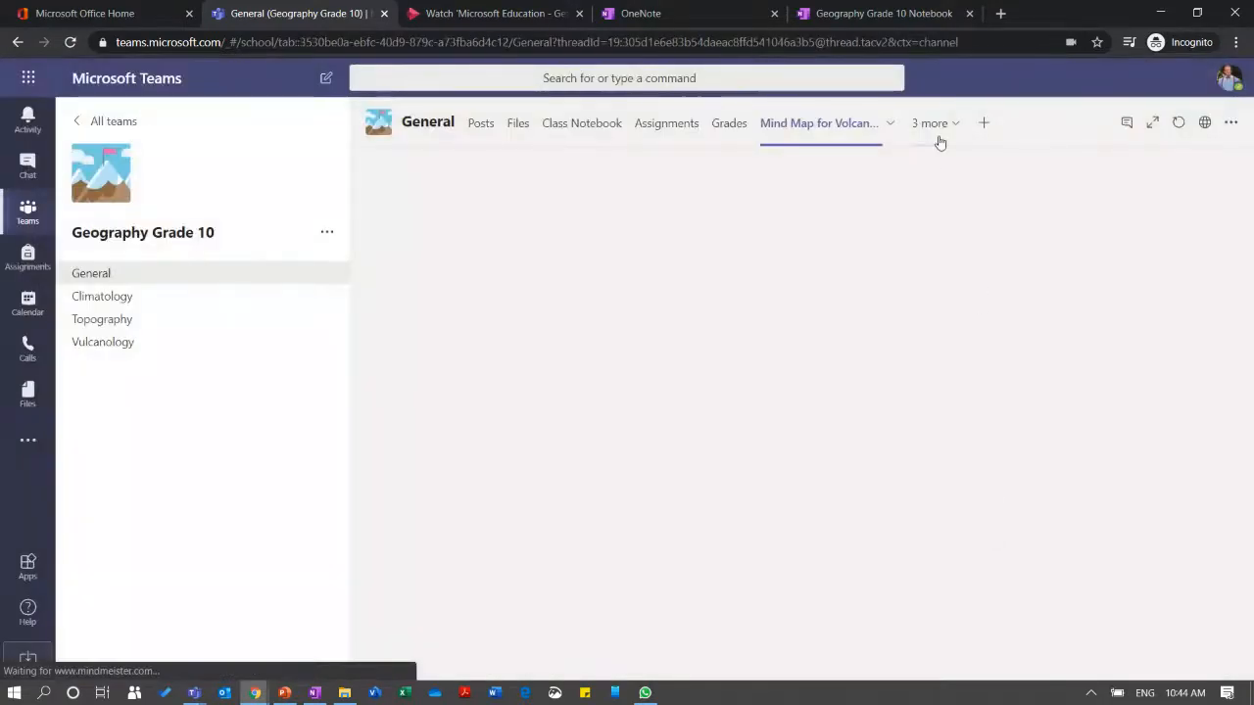
Look at the General channel's additional tabs beside the mind map, and view the working-week calendar.
{"action": "left_click", "coordinate": [939, 125]}
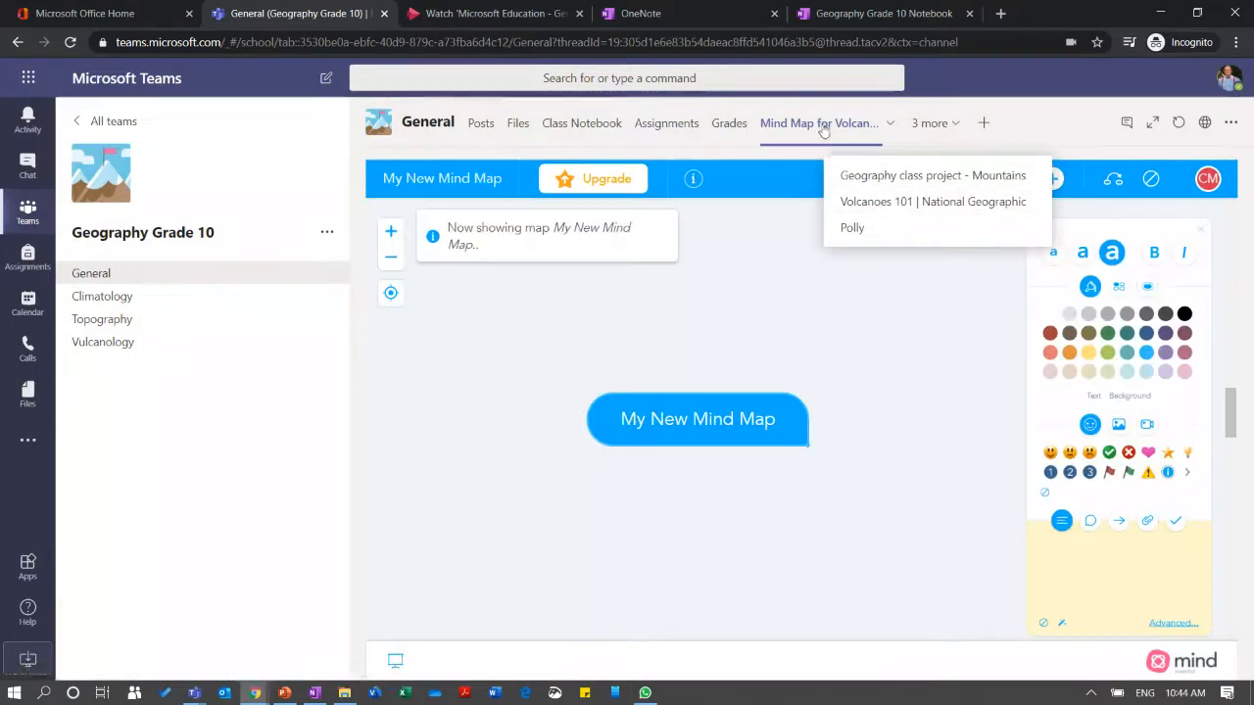
{"action": "left_click", "coordinate": [824, 131]}
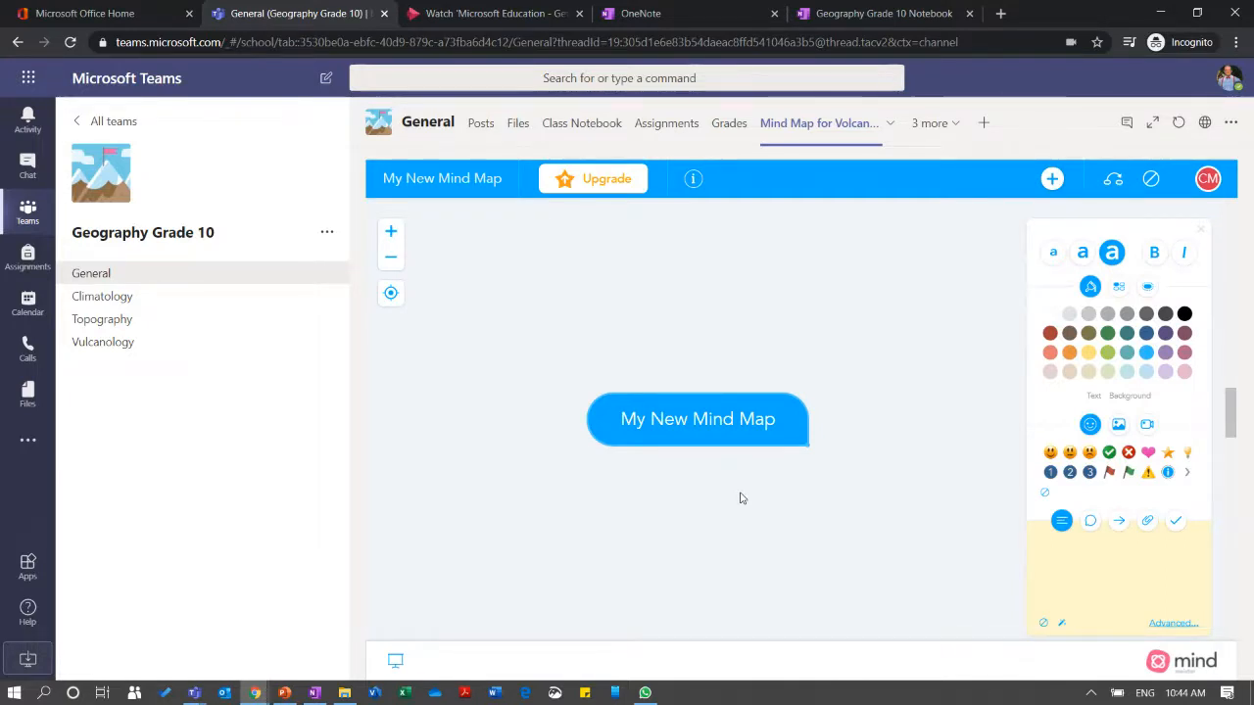
{"action": "left_click", "coordinate": [28, 302]}
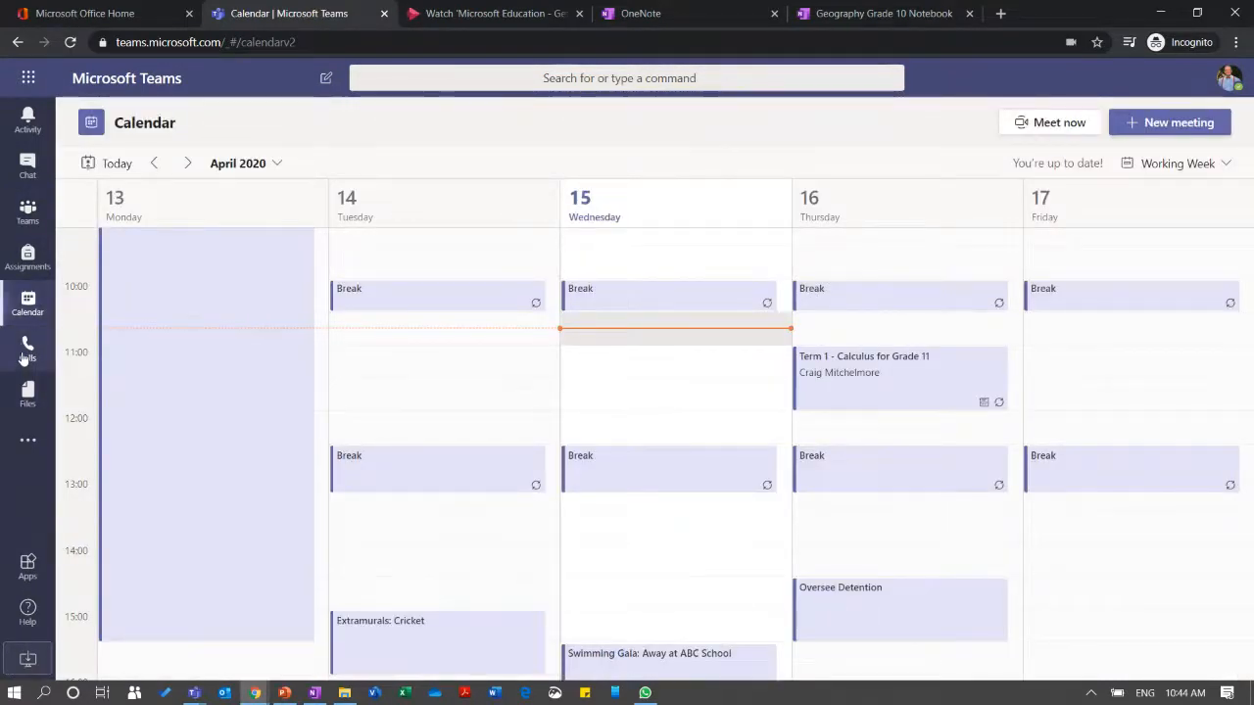
Open Assignments for the Geography Grade 10 class and continue past the welcome page.
{"action": "left_click", "coordinate": [28, 259]}
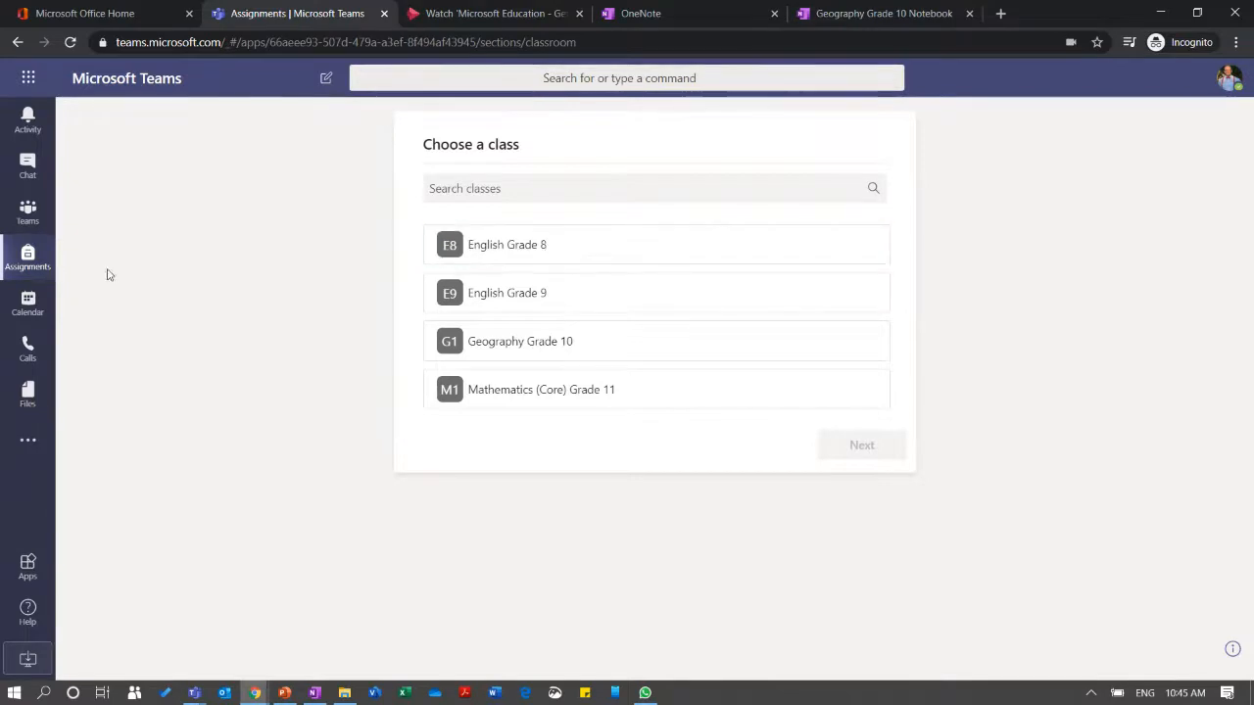
{"action": "left_click", "coordinate": [742, 344]}
{"action": "left_click", "coordinate": [862, 446]}
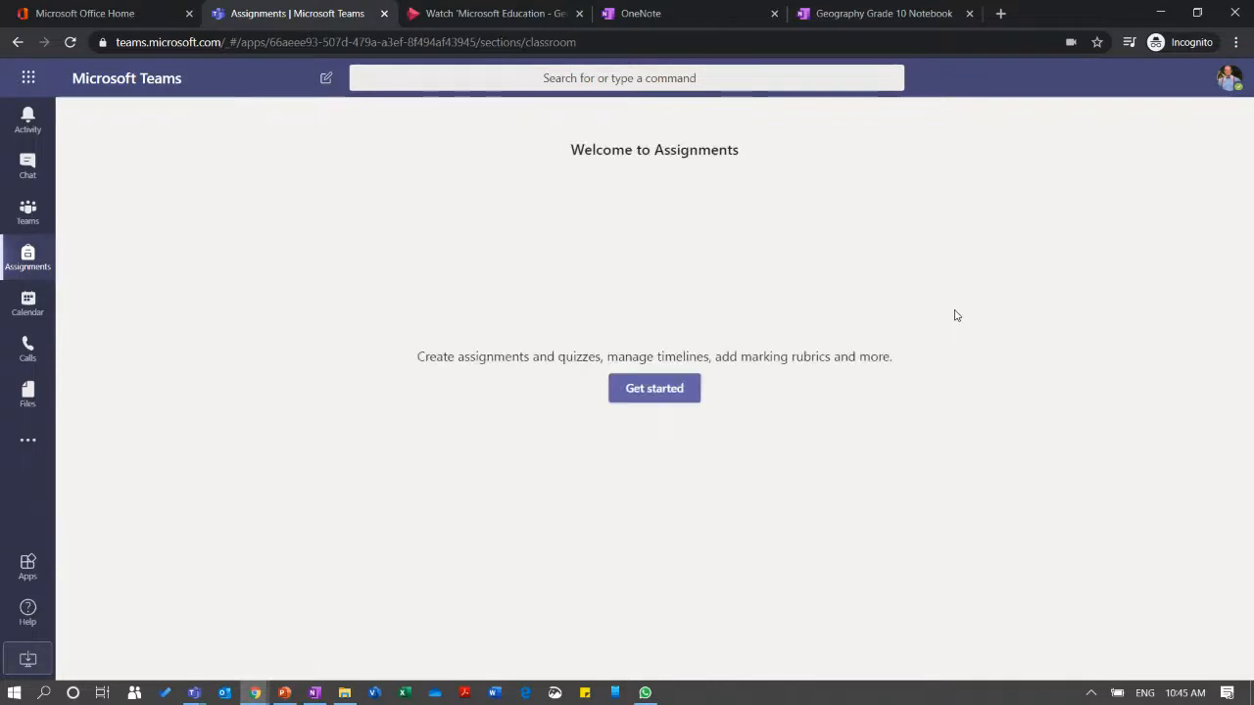
{"action": "left_click", "coordinate": [655, 393]}
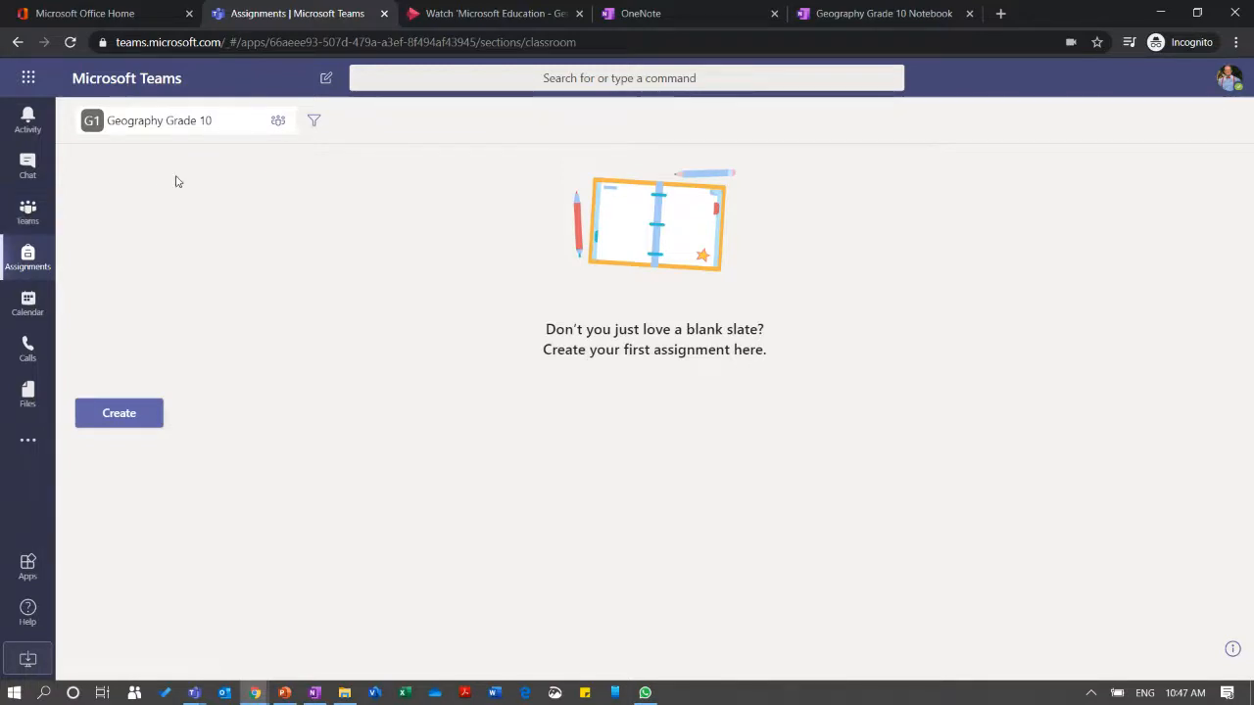
Switch to the PowerPoint slide deck and present it at the Microsoft Educator Center training slide.
{"action": "left_click", "coordinate": [283, 693]}
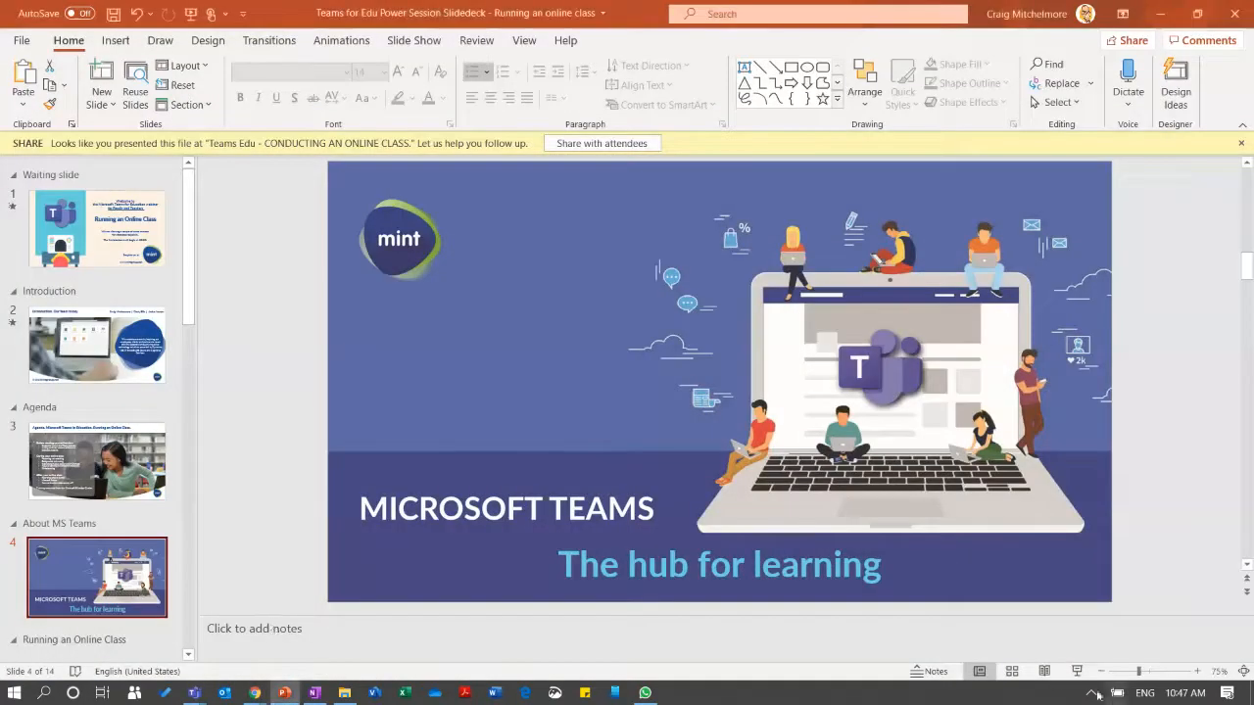
{"action": "left_click", "coordinate": [1077, 672]}
{"action": "left_click", "coordinate": [849, 433]}
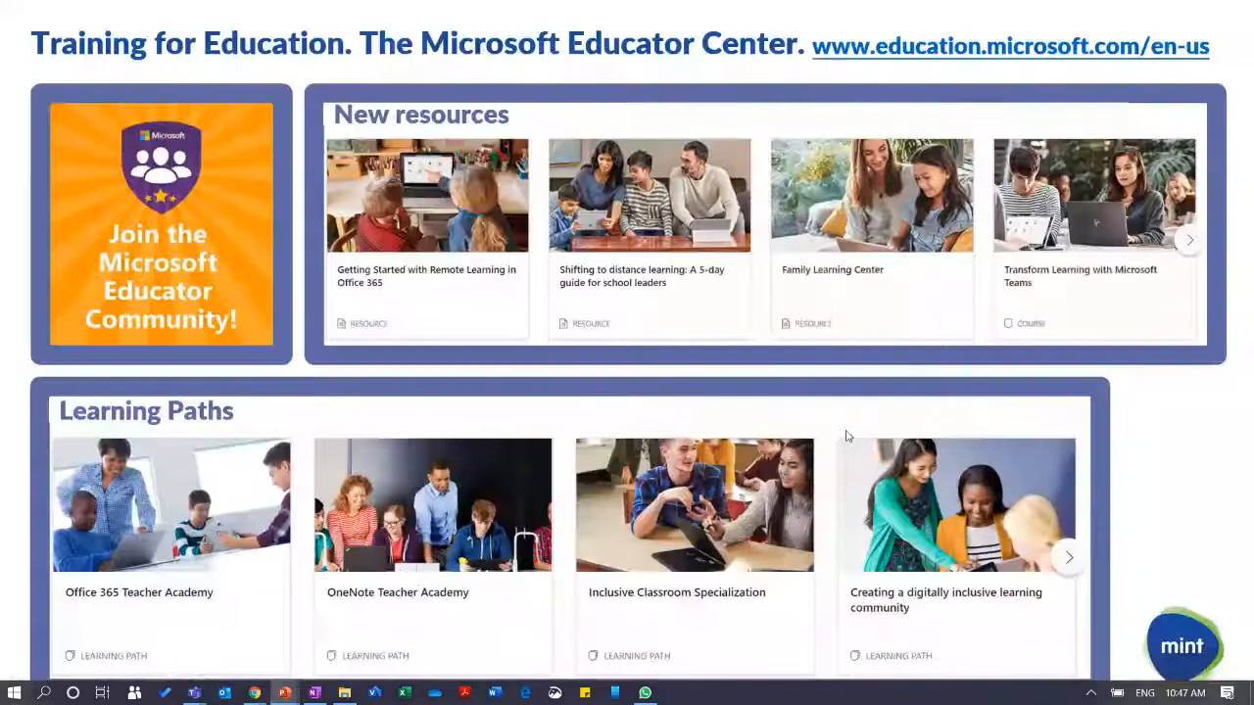